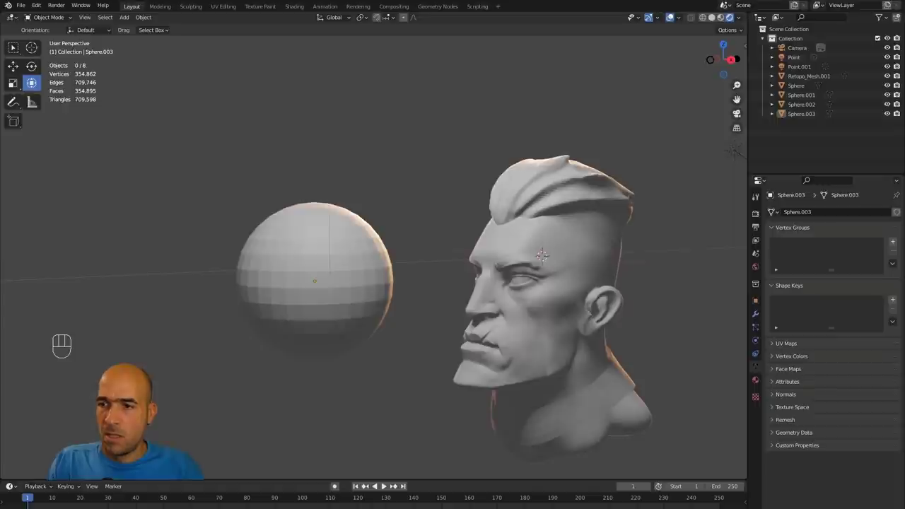
Place the reference portrait beside the finished head sculpt and examine the head from the side for comparison.
key(alt+Tab)
right_drag(477, 176, 175, 191)
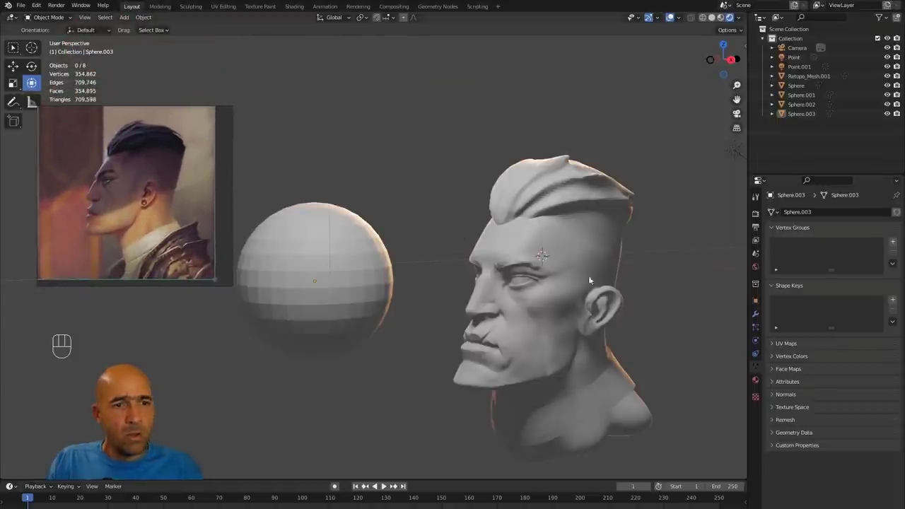
drag(673, 296, 701, 299)
mouse_move(670, 304)
alt+middle_down()
mouse_move(682, 305)
mouse_move(692, 287)
mouse_move(681, 280)
alt+middle_up()
alt+drag(682, 280, 658, 281)
alt+middle_drag(658, 280, 700, 289)
alt+drag(699, 290, 666, 280)
ctrl+middle_drag(653, 277, 651, 245)
alt+drag(651, 245, 596, 246)
alt+drag(406, 145, 402, 149)
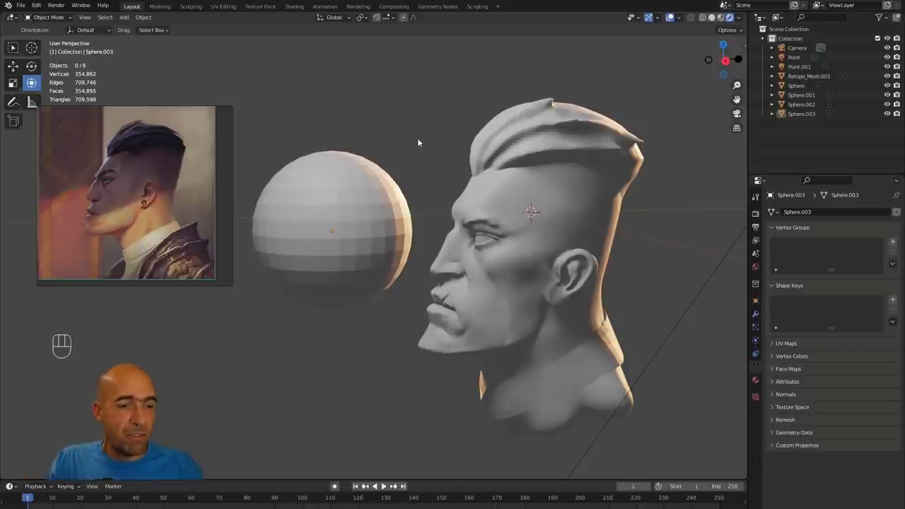
mouse_move(437, 126)
alt+middle_down()
mouse_move(445, 126)
mouse_move(433, 125)
alt+middle_up()
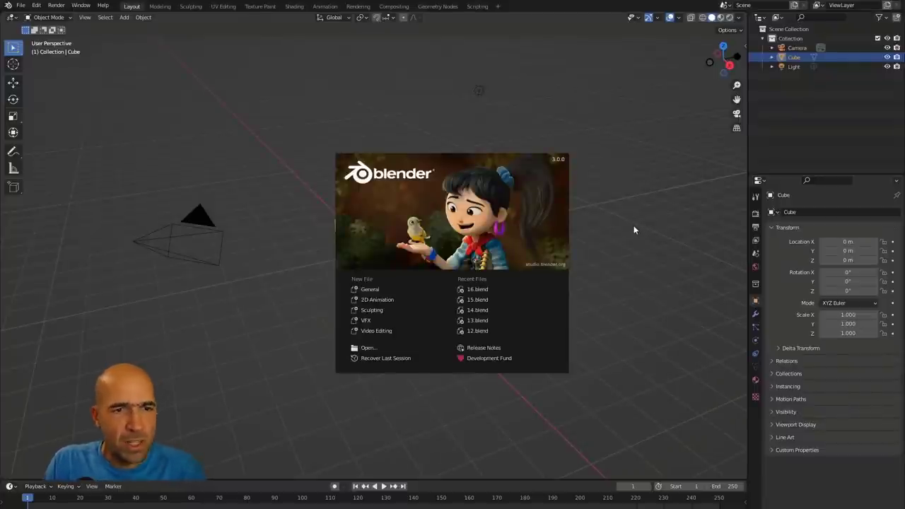
Dismiss the splash screen and delete the default camera, cube and light.
click(635, 227)
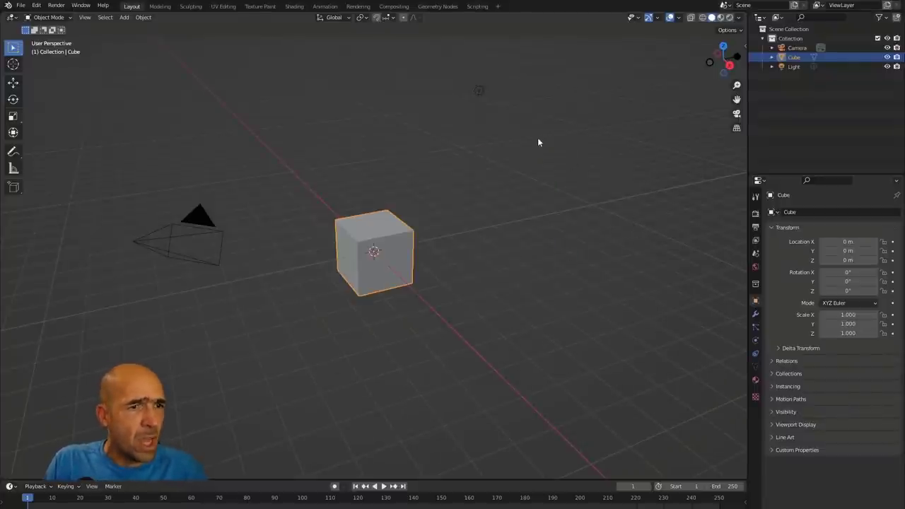
drag(566, 76, 81, 420)
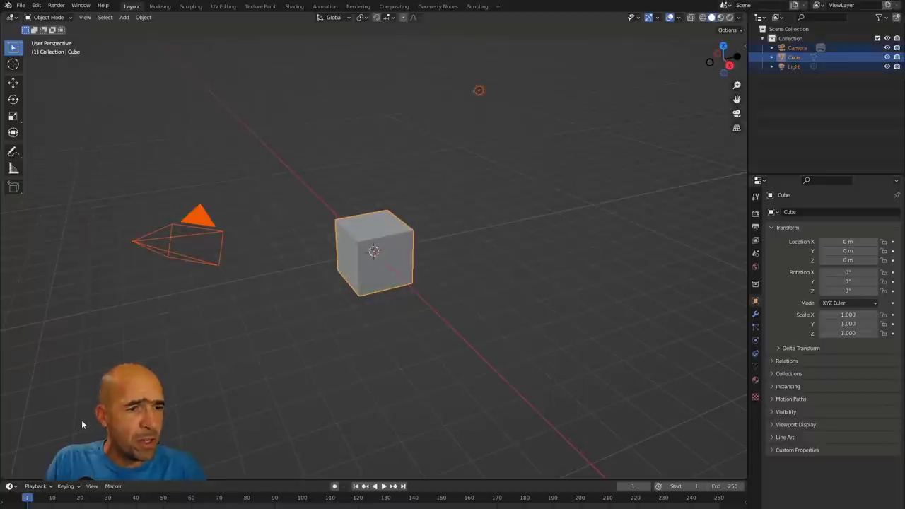
key(x)
click(258, 348)
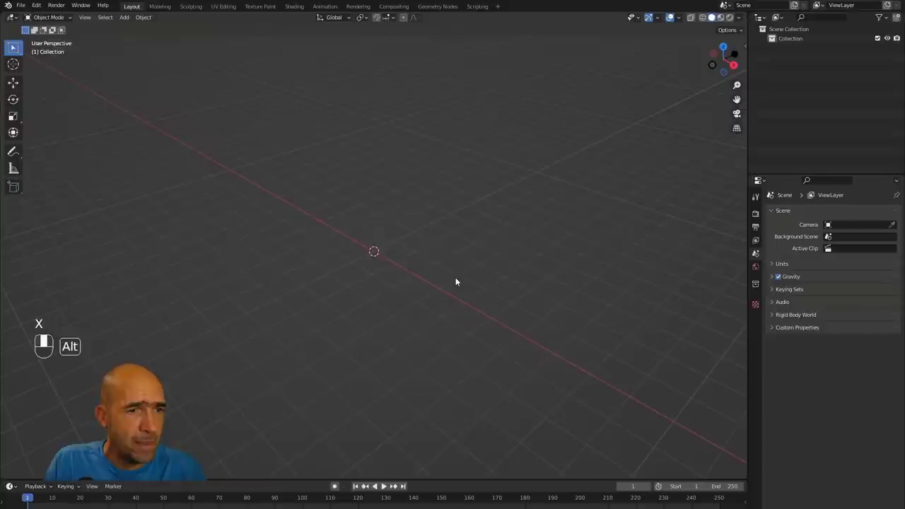
Add a UV sphere mesh to the empty scene.
key(shift+a)
mouse_move(455, 278)
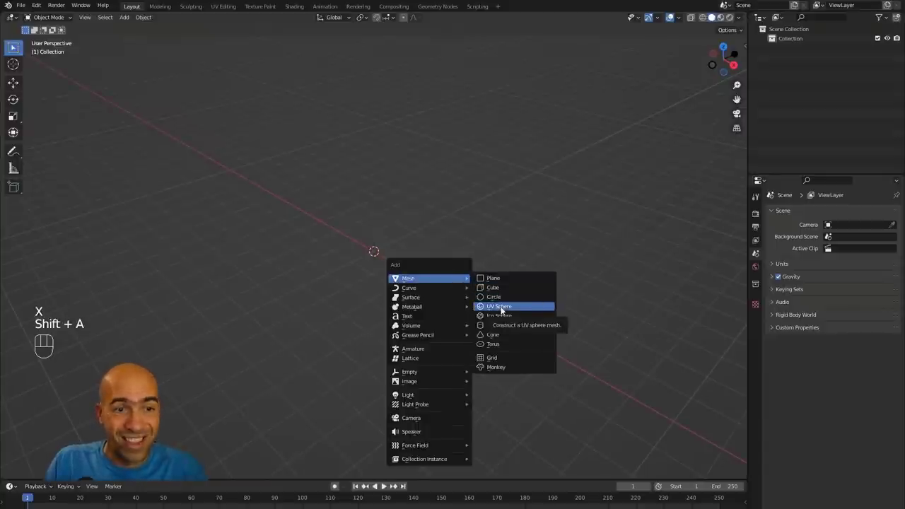
click(499, 307)
ctrl+alt+drag(466, 268, 478, 230)
Switch the sphere to Sculpt Mode and enable mesh symmetry on the X axis.
key(ctrl+Tab)
click(499, 311)
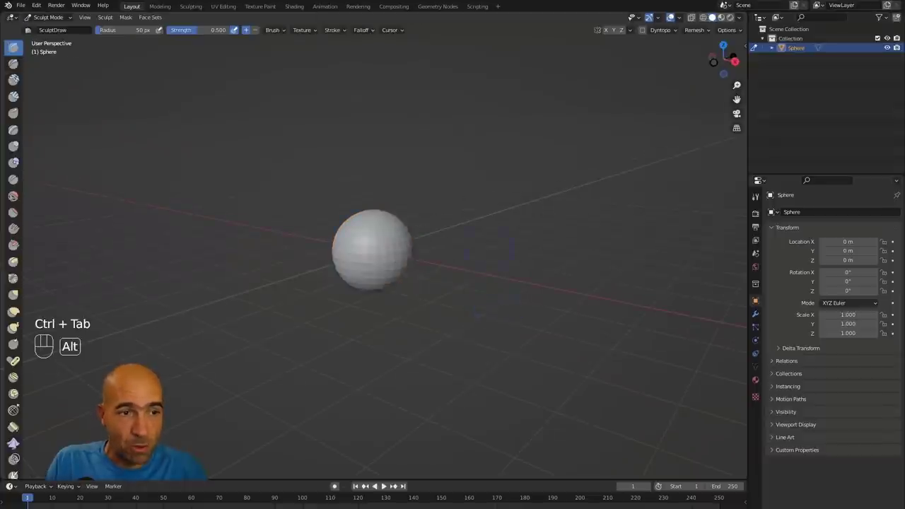
alt+drag(471, 285, 485, 286)
ctrl+alt+drag(486, 287, 484, 306)
ctrl+middle_drag(484, 305, 484, 277)
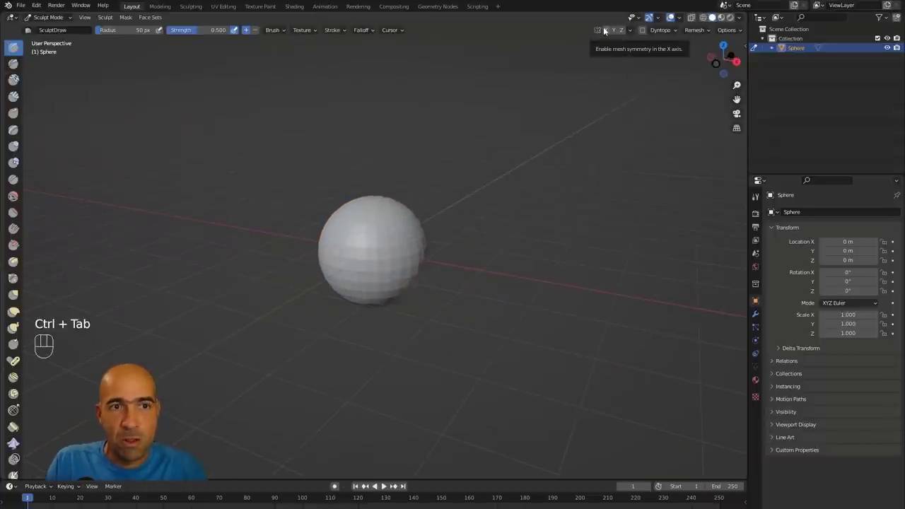
click(605, 30)
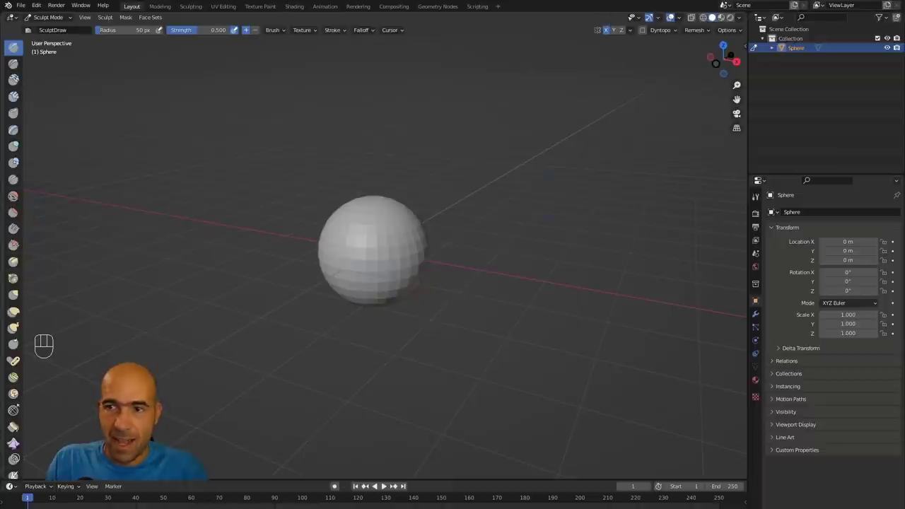
ctrl+alt+middle_drag(452, 297, 468, 234)
Place the reference portrait beside the sphere and widen the sculpting tool shelf to two columns.
drag(217, 259, 223, 88)
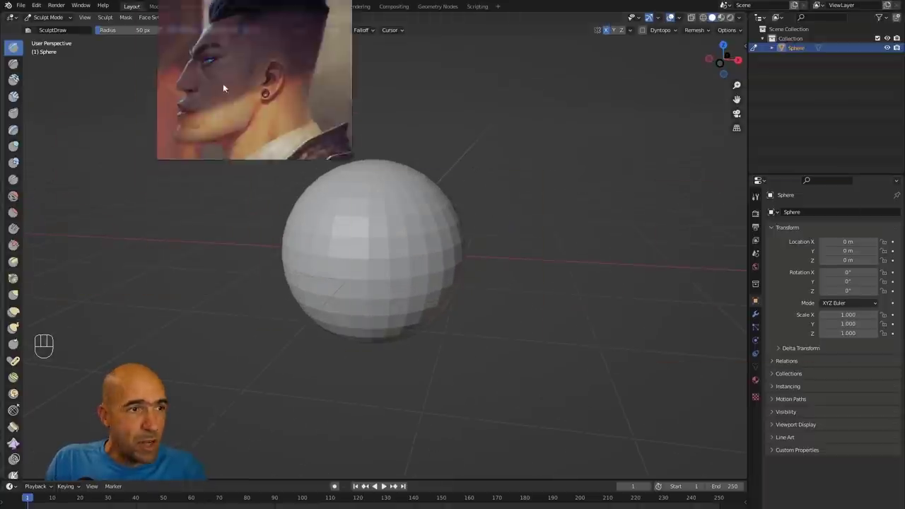
right_drag(224, 85, 108, 159)
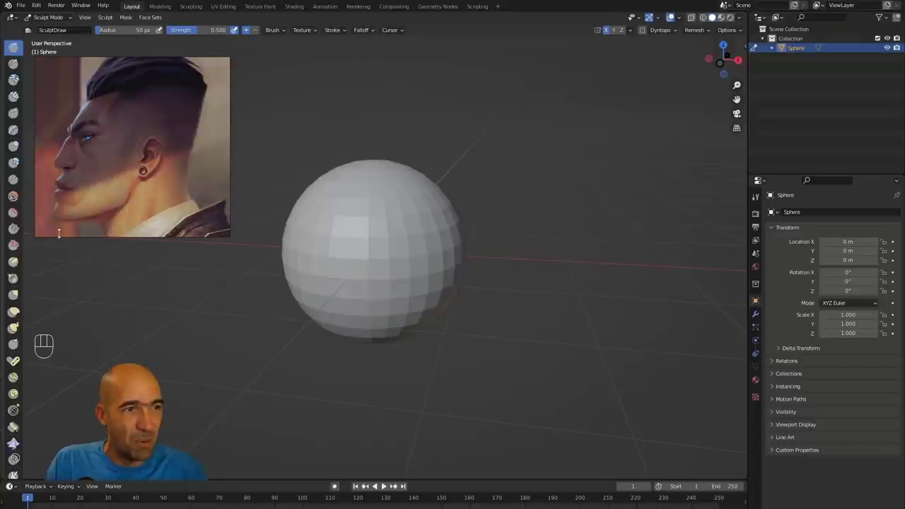
drag(30, 244, 37, 245)
mouse_move(113, 195)
right_down()
mouse_move(125, 201)
mouse_move(123, 189)
mouse_move(123, 197)
right_up()
click(586, 226)
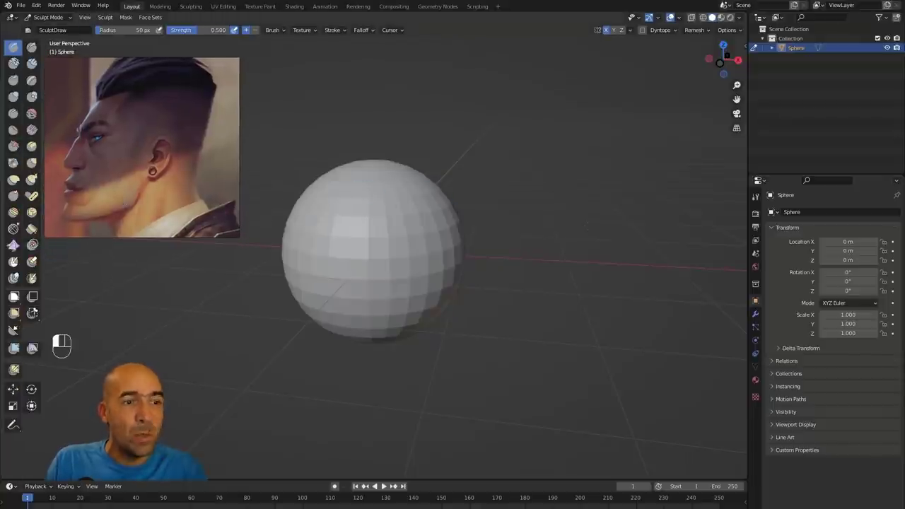
Pull the front underside of the sphere down into a jaw using the Grab brush with a 112 px radius.
alt+drag(517, 268, 513, 288)
ctrl+alt+drag(506, 279, 523, 286)
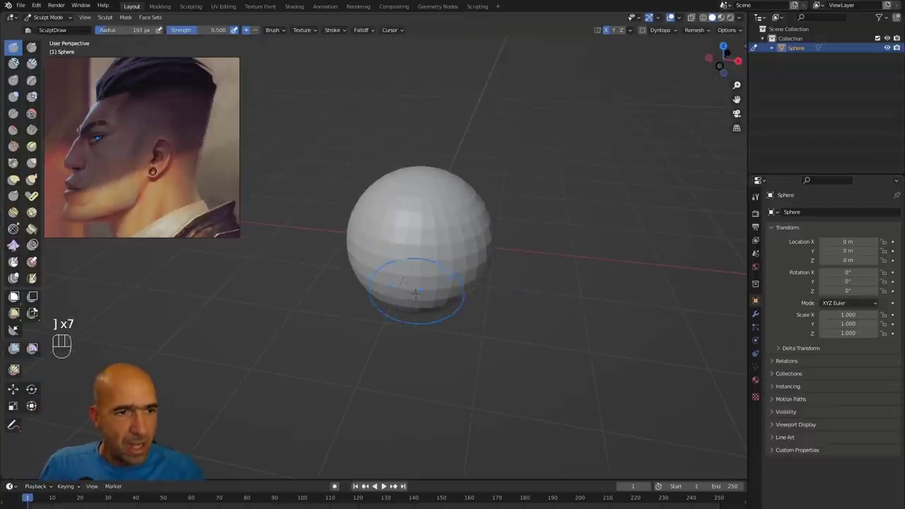
middle_drag(450, 315, 430, 291)
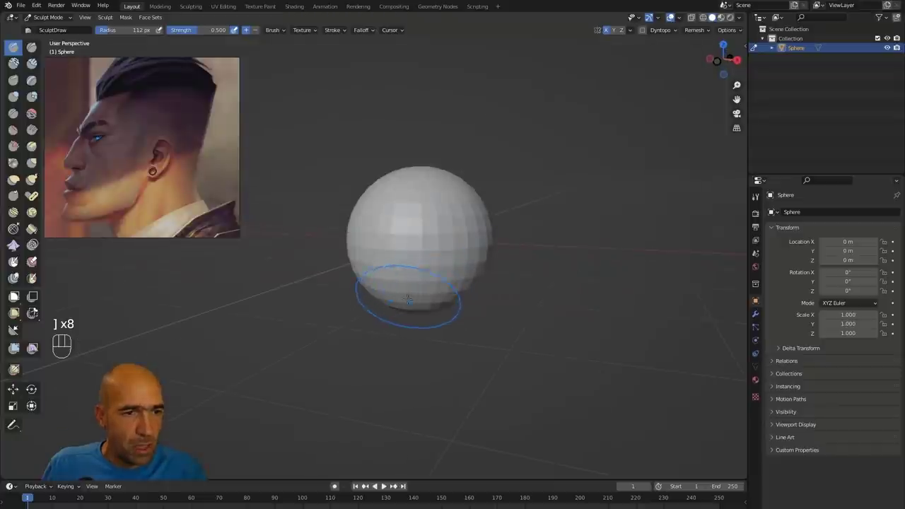
key(g)
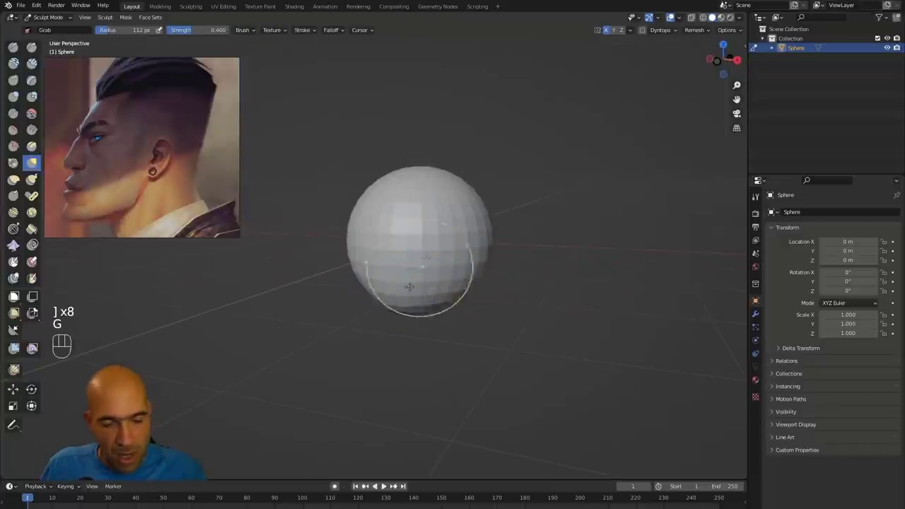
alt+drag(420, 336, 404, 368)
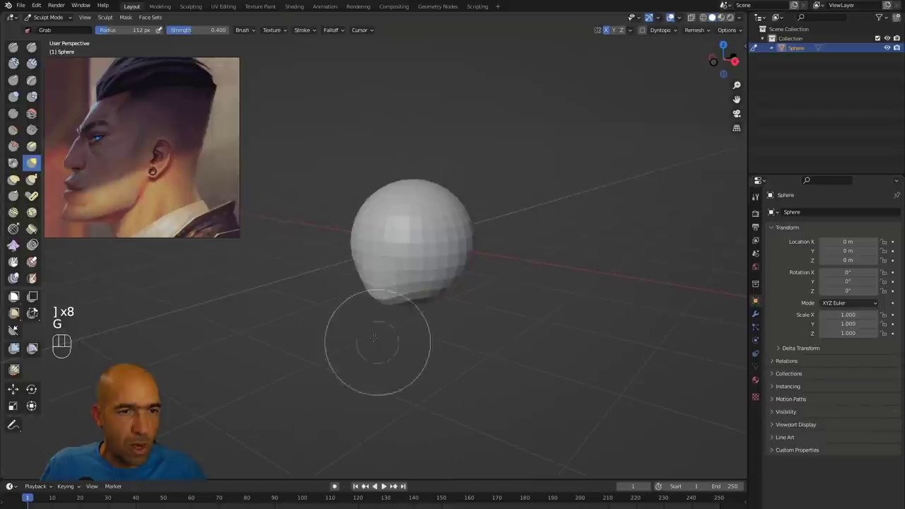
drag(377, 292, 369, 325)
alt+drag(458, 331, 410, 322)
mouse_move(417, 304)
mouse_down()
mouse_move(409, 325)
mouse_move(432, 338)
mouse_move(417, 319)
mouse_up()
alt+drag(525, 262, 486, 242)
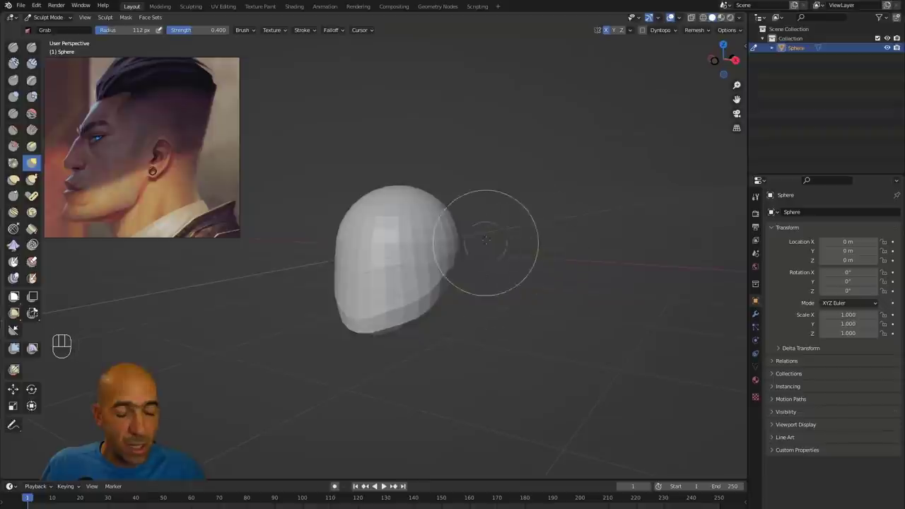
Change the focal length of the 3D viewport.
key(n)
click(740, 84)
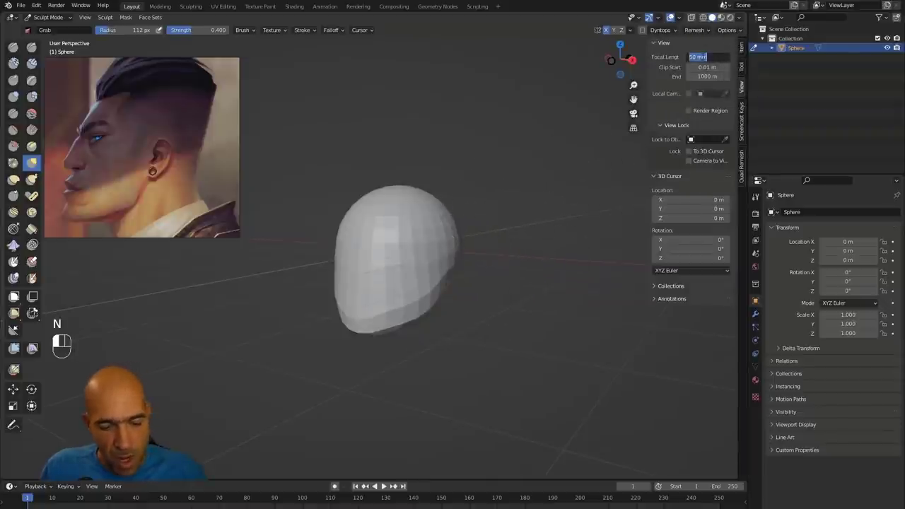
key(Return)
mouse_move(570, 177)
alt+mouse_down()
mouse_move(567, 206)
mouse_move(570, 188)
mouse_move(576, 206)
alt+mouse_up()
key(n)
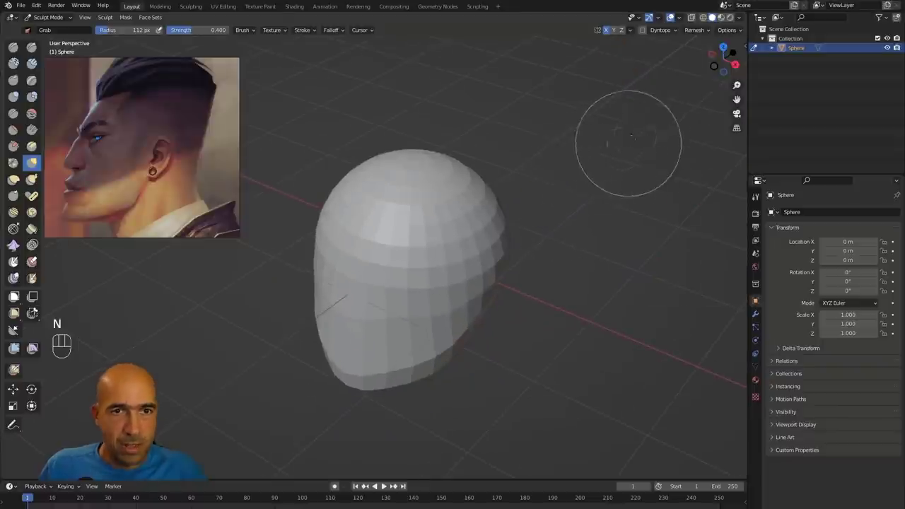
Hide the floor grid in the viewport overlays.
click(680, 17)
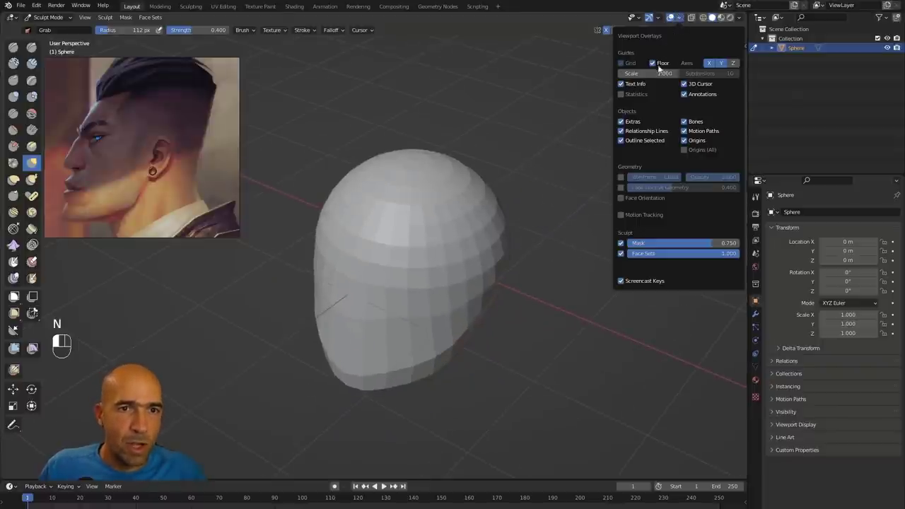
alt+drag(567, 225, 556, 180)
ctrl+alt+drag(557, 179, 525, 266)
alt+drag(524, 266, 517, 257)
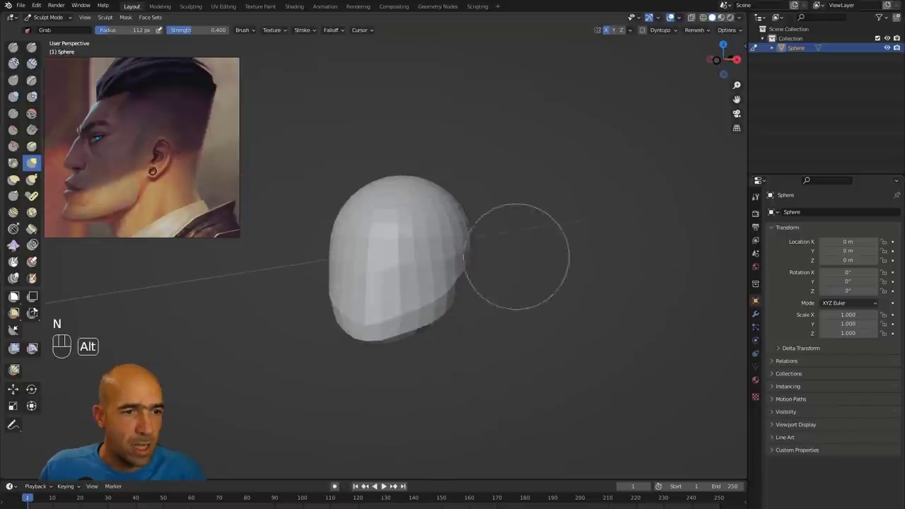
Enlarge the Grab brush radius to 186 px, then shape the jaw and pull a neck down from the rear underside of the head.
key(g)
key(bracketright)
key(bracketright)
key(bracketright)
key(bracketright)
key(bracketright)
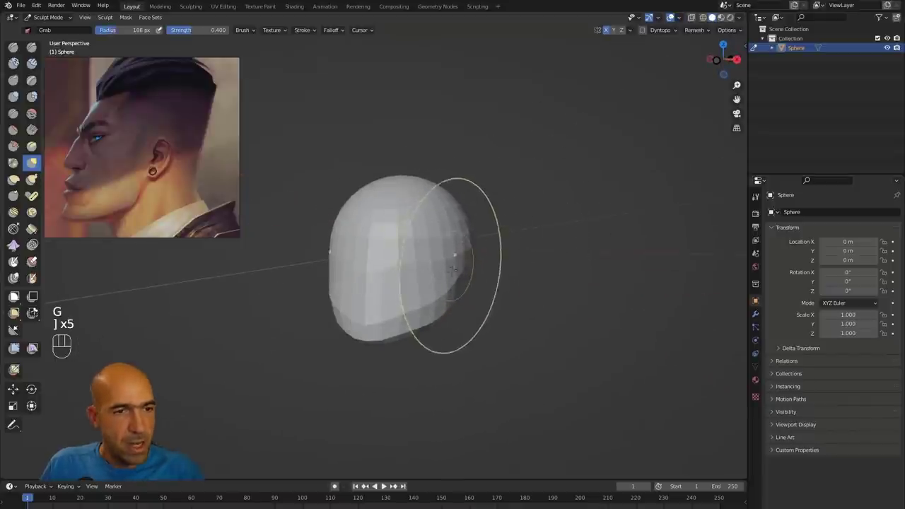
drag(419, 314, 416, 335)
alt+drag(445, 347, 394, 352)
drag(422, 323, 460, 330)
mouse_move(542, 335)
alt+shift+mouse_down()
mouse_move(493, 328)
mouse_move(497, 344)
mouse_move(436, 310)
alt+shift+mouse_up()
drag(490, 321, 494, 342)
alt+drag(555, 332, 612, 361)
drag(507, 357, 457, 394)
Push in the forehead, the back of the head and the back of the neck with the Grab brush.
drag(528, 270, 512, 261)
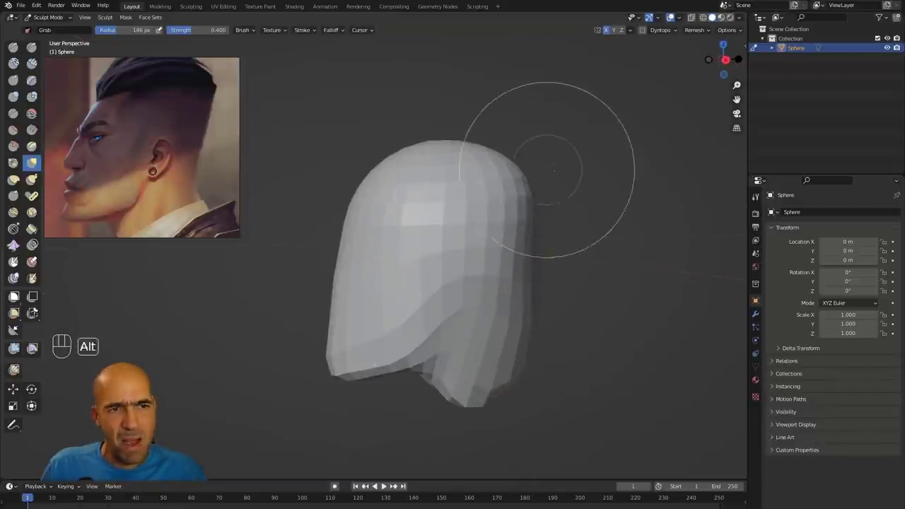
ctrl+alt+drag(547, 171, 519, 236)
mouse_move(382, 219)
mouse_down()
mouse_move(416, 199)
mouse_move(447, 196)
mouse_move(398, 215)
mouse_up()
mouse_move(343, 271)
ctrl+alt+mouse_down()
mouse_move(344, 279)
mouse_move(342, 257)
ctrl+alt+mouse_up()
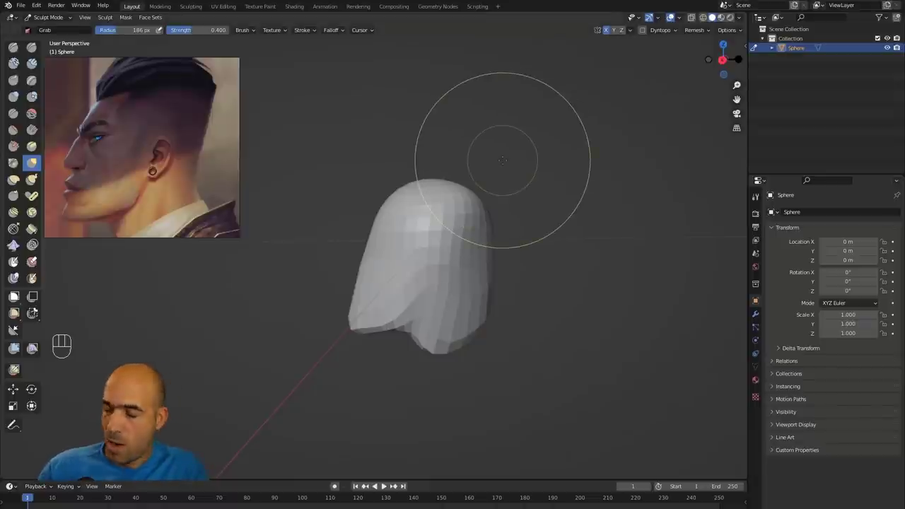
drag(490, 280, 456, 281)
Pull the lower end of the neck further down with the Grab brush.
alt+drag(500, 337, 512, 328)
drag(459, 353, 453, 361)
mouse_move(445, 352)
alt+mouse_down()
mouse_move(500, 348)
mouse_move(459, 327)
alt+mouse_up()
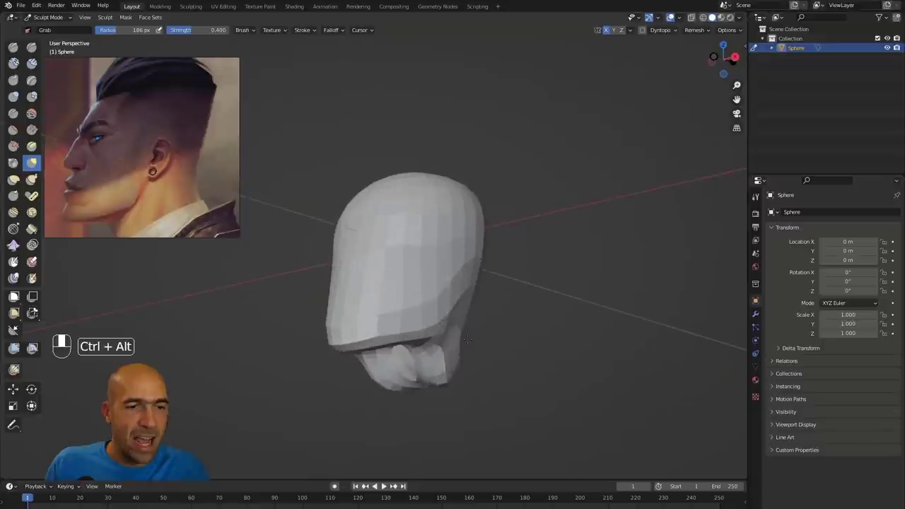
drag(408, 378, 393, 403)
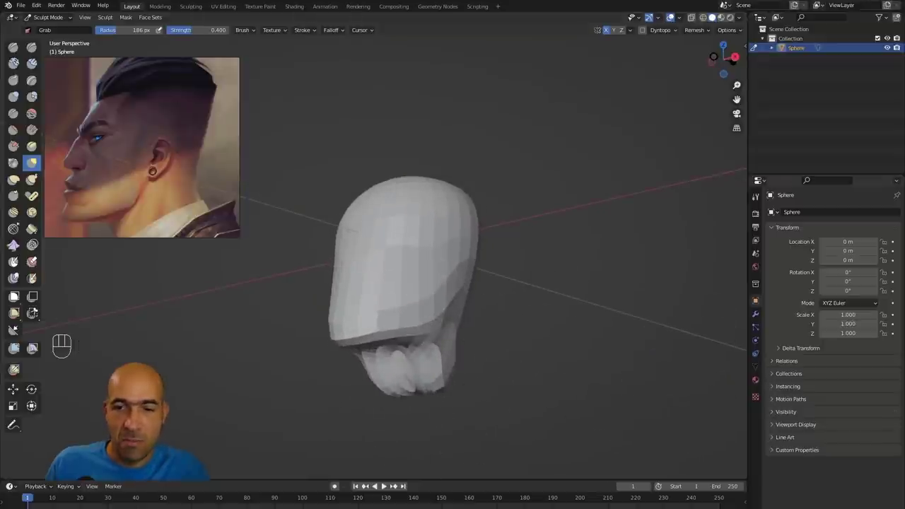
click(591, 325)
alt+drag(542, 339, 515, 354)
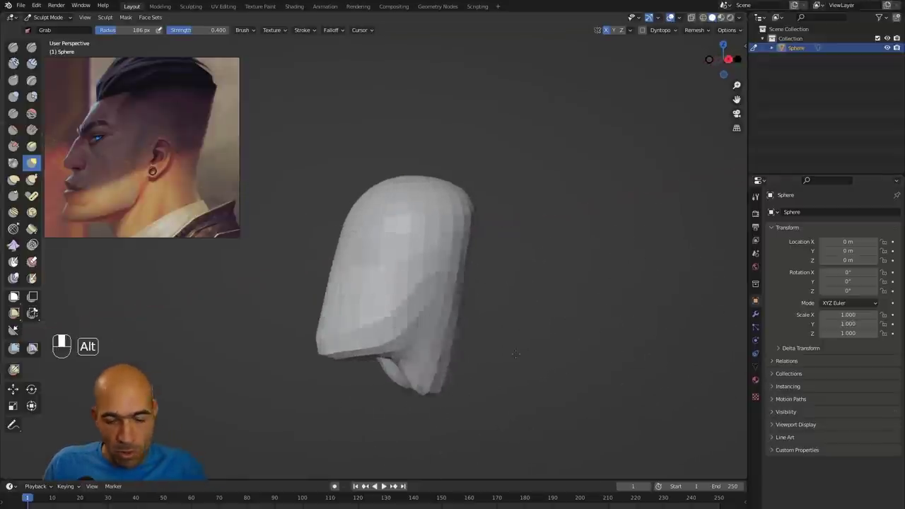
Reduce the Grab brush radius to 108 px and pull the neck's bottom edges down and outward.
key(bracketleft)
key(bracketleft)
key(bracketleft)
key(bracketleft)
mouse_move(379, 407)
alt+mouse_down()
mouse_move(393, 366)
mouse_move(348, 445)
alt+mouse_up()
drag(389, 386, 387, 395)
mouse_move(385, 400)
alt+mouse_down()
mouse_move(414, 378)
mouse_move(335, 409)
mouse_move(289, 412)
alt+mouse_up()
drag(398, 385, 370, 401)
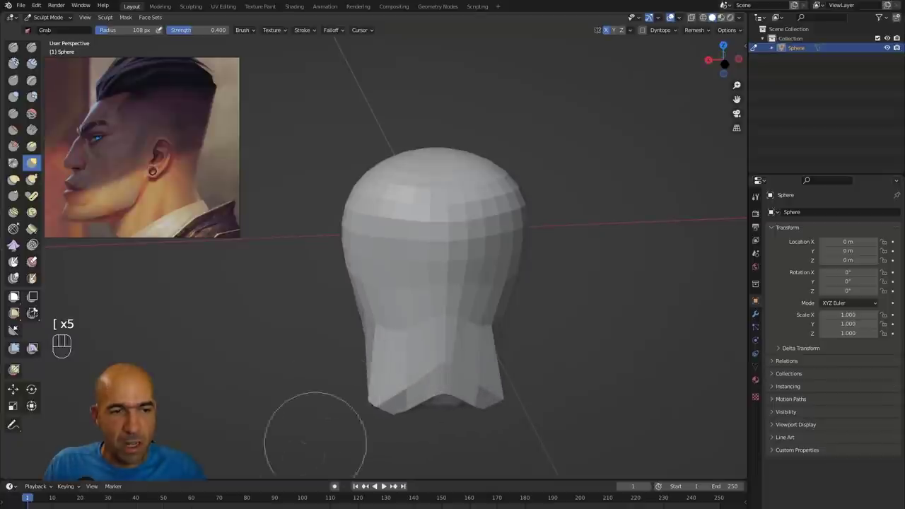
Push in the sides of the head and lengthen the neck, checking the shape from the back, side and front.
ctrl+alt+drag(323, 434, 344, 303)
drag(355, 232, 361, 236)
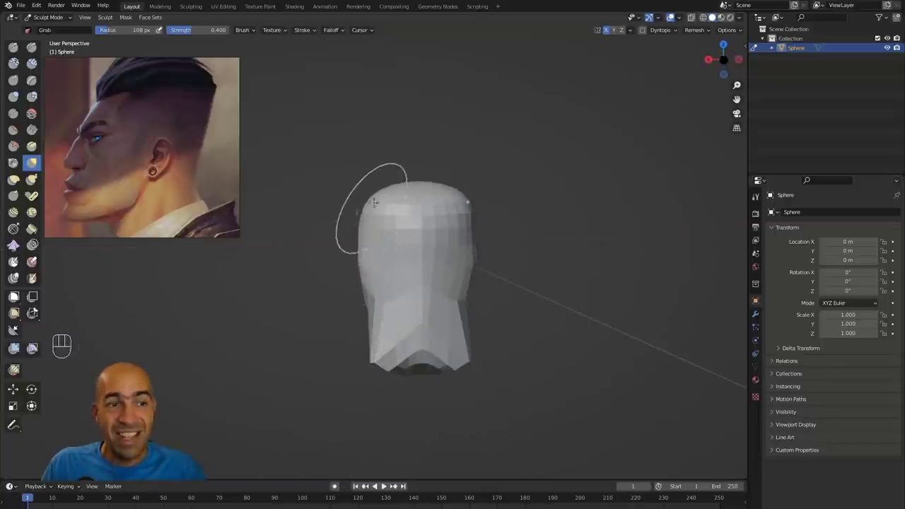
mouse_move(354, 279)
alt+mouse_down()
mouse_move(486, 273)
mouse_move(470, 260)
mouse_move(463, 232)
alt+mouse_up()
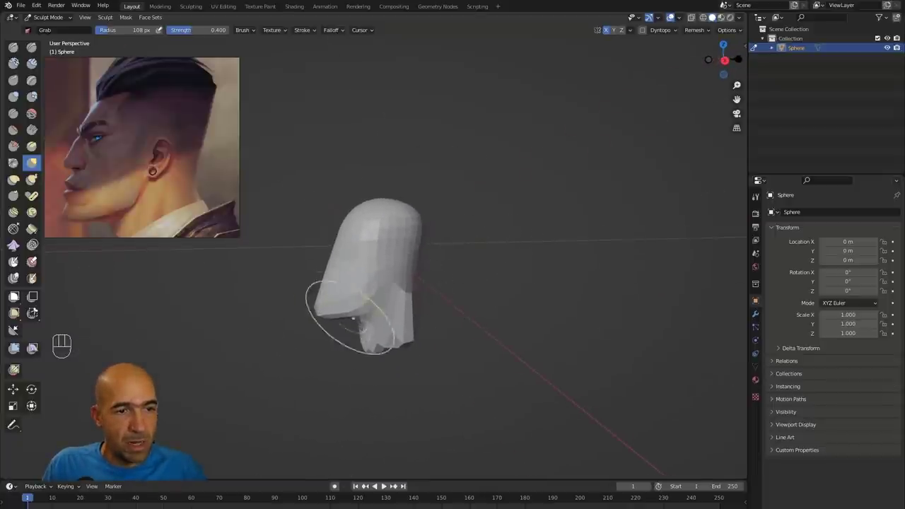
mouse_move(383, 349)
ctrl+alt+mouse_down()
mouse_move(377, 332)
mouse_move(353, 343)
mouse_move(445, 300)
ctrl+alt+mouse_up()
mouse_move(445, 300)
ctrl+alt+mouse_down()
mouse_move(466, 261)
mouse_move(520, 266)
ctrl+alt+mouse_up()
mouse_move(395, 305)
alt+mouse_down()
mouse_move(351, 287)
mouse_move(321, 304)
mouse_move(317, 297)
mouse_move(416, 265)
mouse_move(449, 268)
alt+mouse_up()
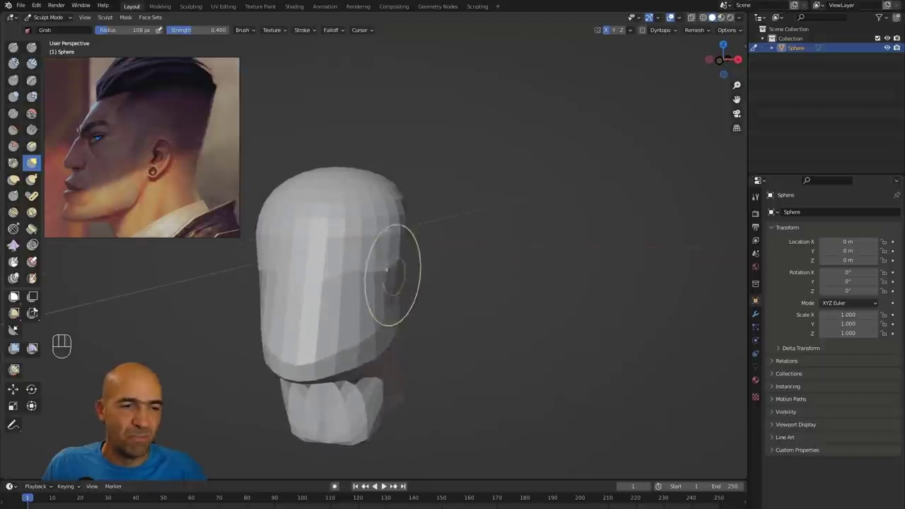
alt+middle_drag(452, 211, 539, 242)
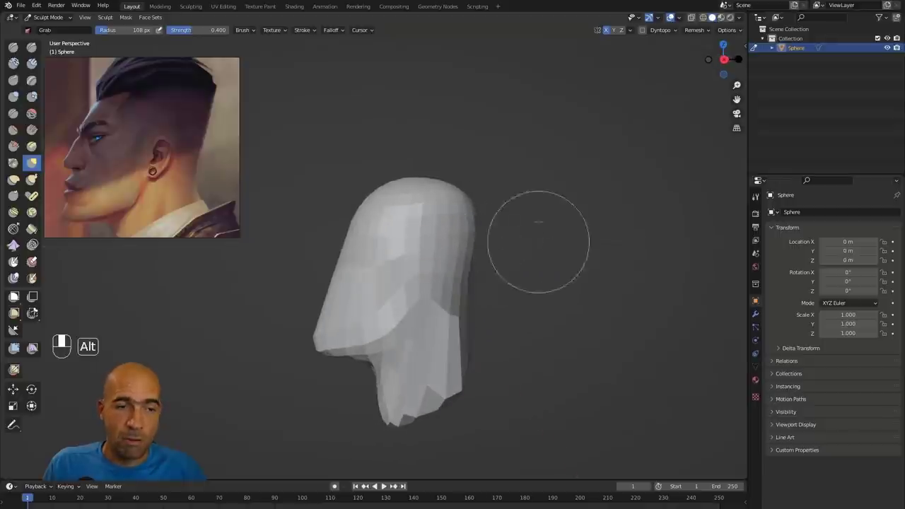
ctrl+alt+middle_drag(482, 177, 425, 259)
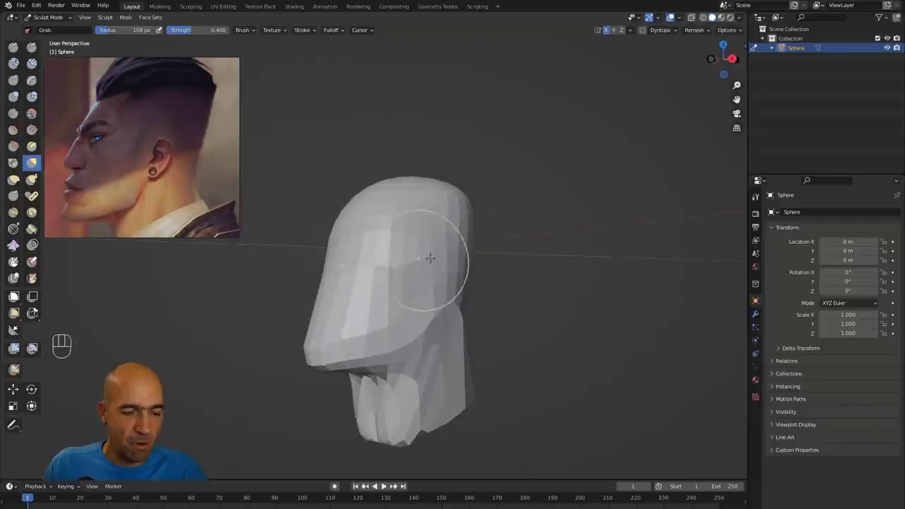
Voxel remesh the head at a voxel size of about 0.046 m and smooth the side of the head and the neck.
key(shift+r)
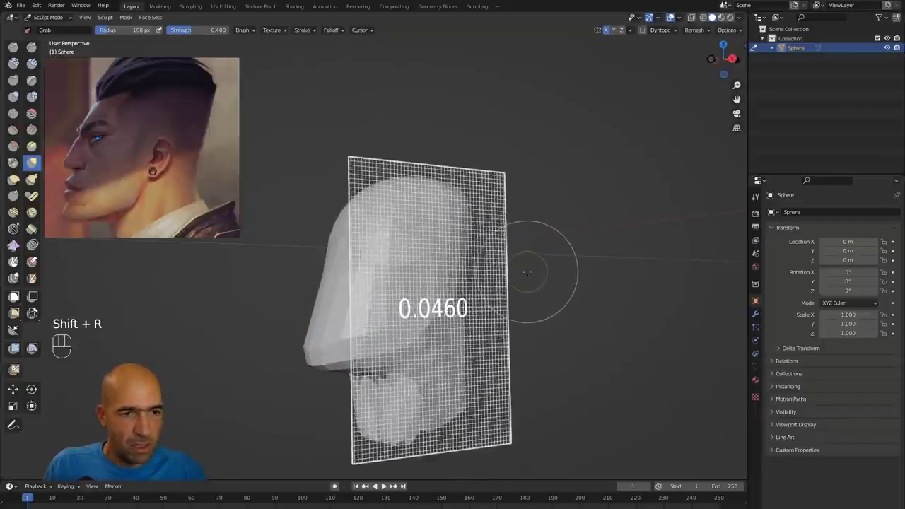
click(522, 279)
key(ctrl+r)
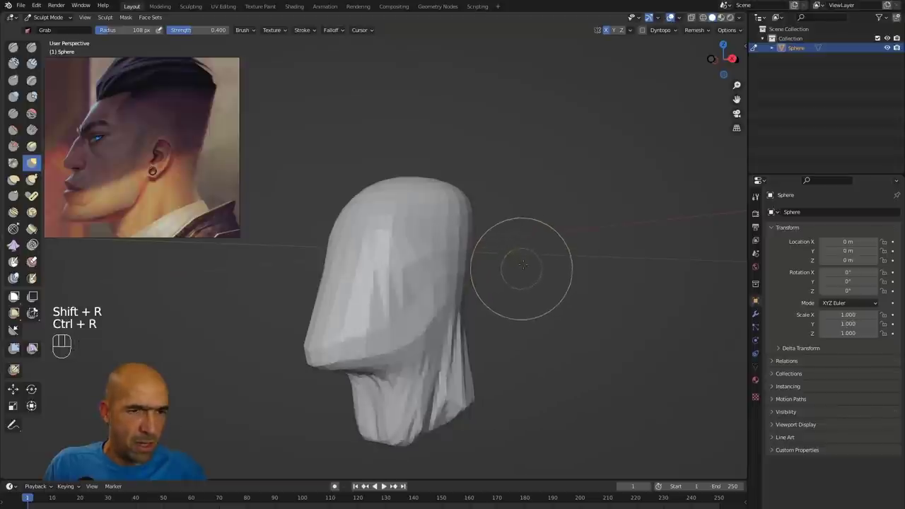
alt+middle_drag(521, 268, 545, 283)
shift+drag(448, 327, 382, 424)
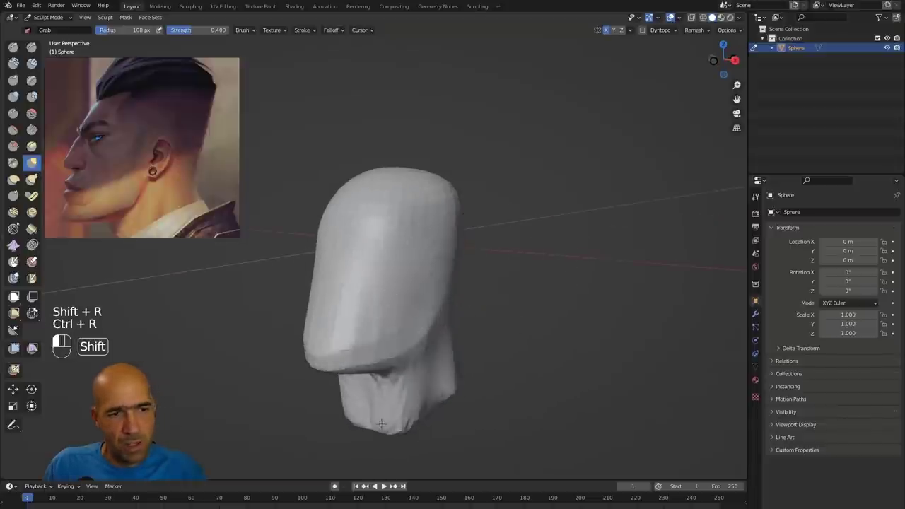
middle_drag(473, 373, 408, 184)
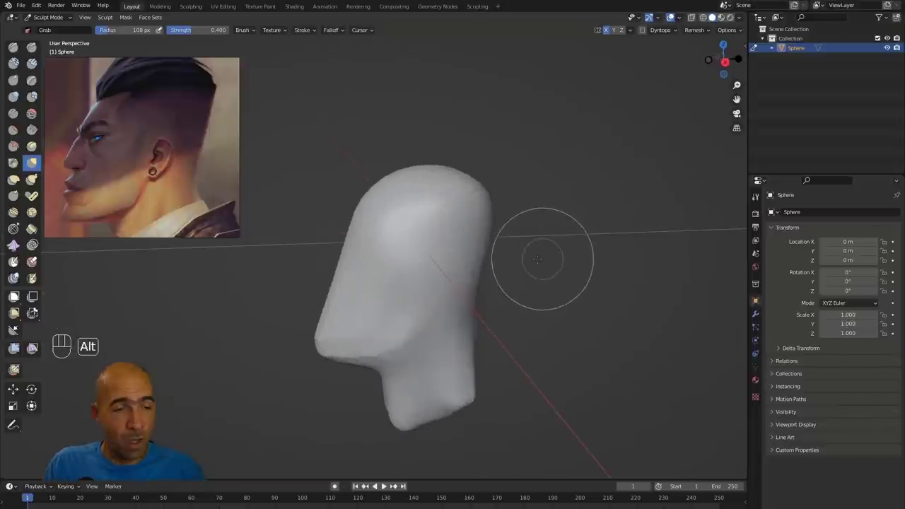
Enlarge the Grab brush radius to about 163 px and pull the chin slightly downward.
alt+drag(535, 259, 511, 266)
key(])
key(])
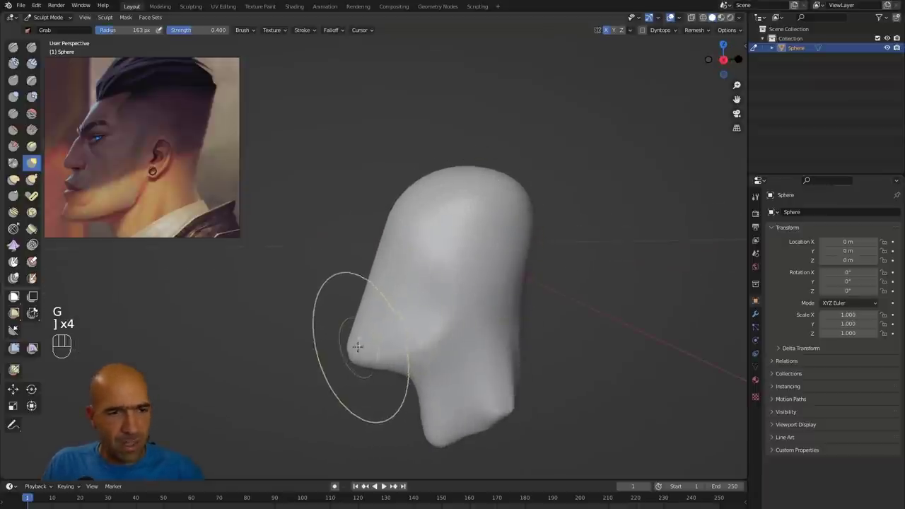
drag(359, 346, 360, 356)
Paint a mask over the ear area with the Mask brush at 84 px radius and invert the mask.
mouse_move(542, 301)
alt+mouse_down()
mouse_move(578, 303)
mouse_move(596, 285)
mouse_move(579, 248)
alt+mouse_up()
key(m)
key([)
key(])
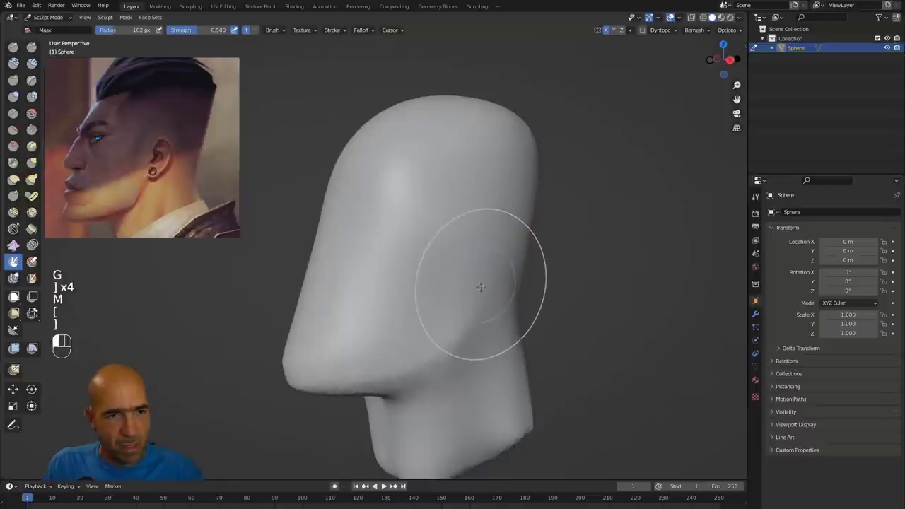
key(bracketleft)
key(bracketleft)
key(bracketleft)
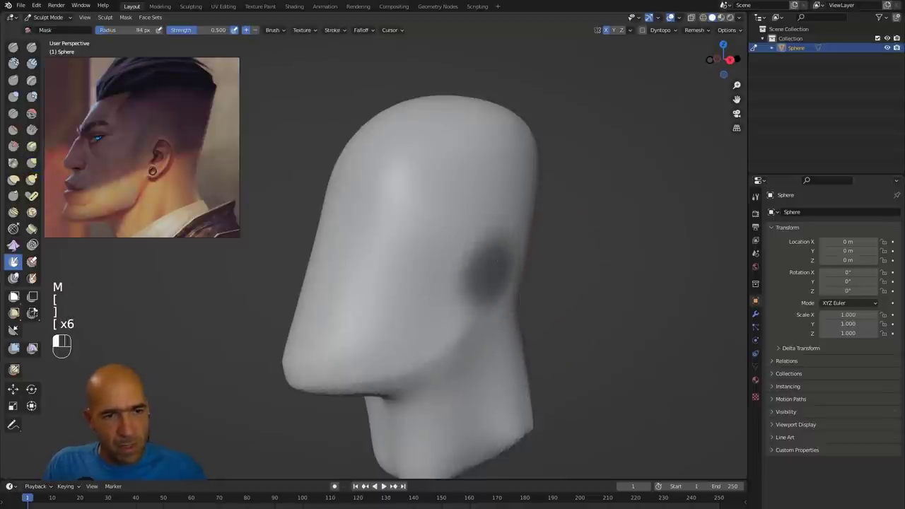
alt+middle_drag(606, 253, 588, 264)
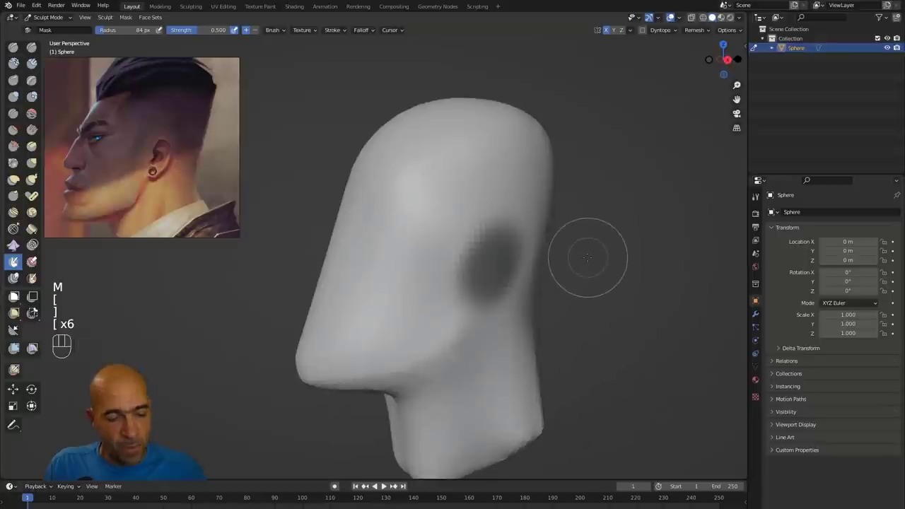
key(a)
click(521, 259)
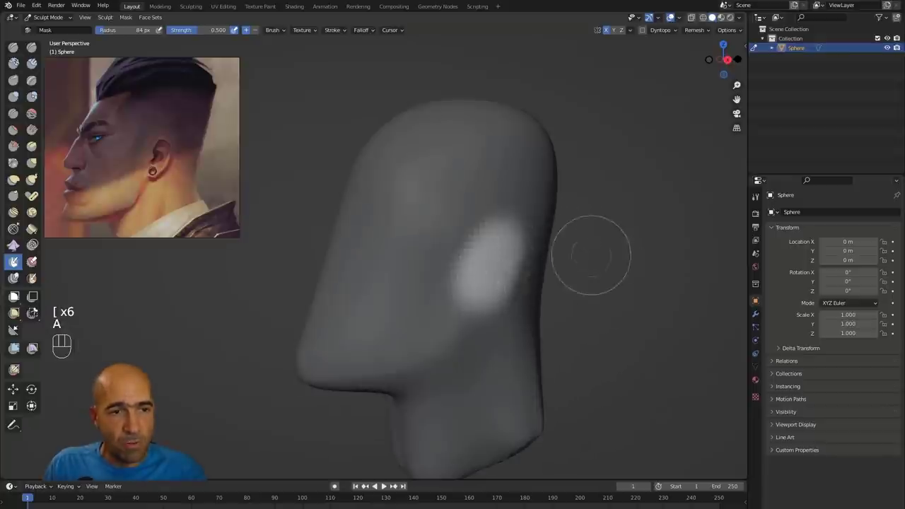
Pull the unmasked patch outward into an ear with the Grab brush at 103 px radius and clear the mask.
ctrl+middle_drag(601, 246, 594, 269)
key(g)
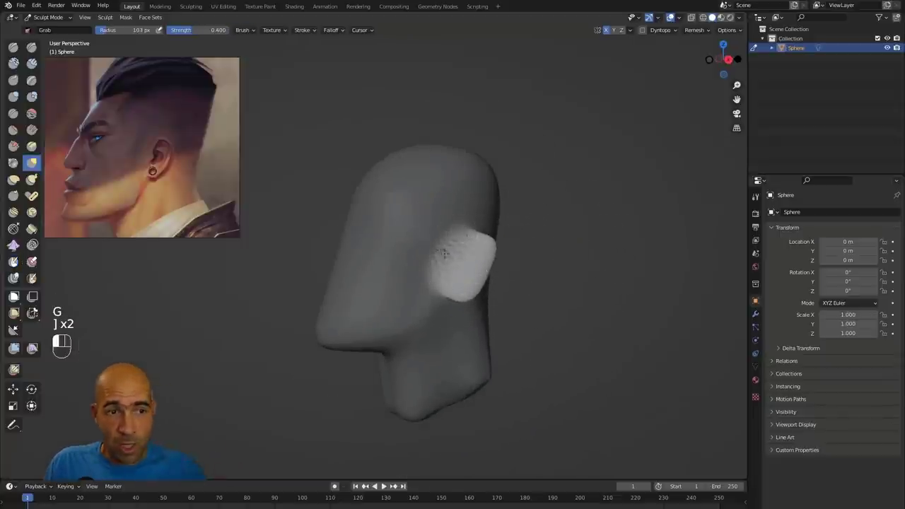
mouse_move(529, 248)
middle_down()
mouse_move(493, 264)
mouse_move(565, 241)
mouse_move(541, 240)
middle_up()
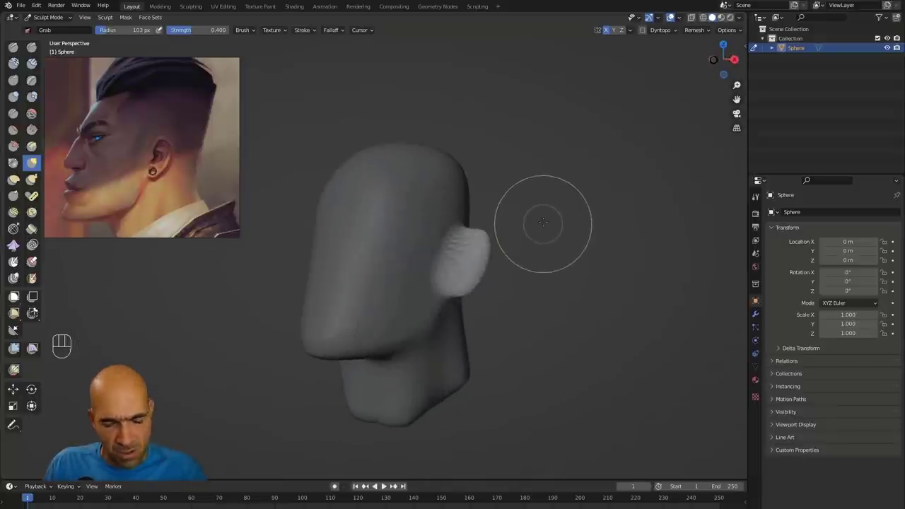
key(a)
alt+drag(565, 230, 514, 232)
Adjust the upper part of the ear and the cheek in front of it with the Grab brush.
drag(455, 235, 459, 237)
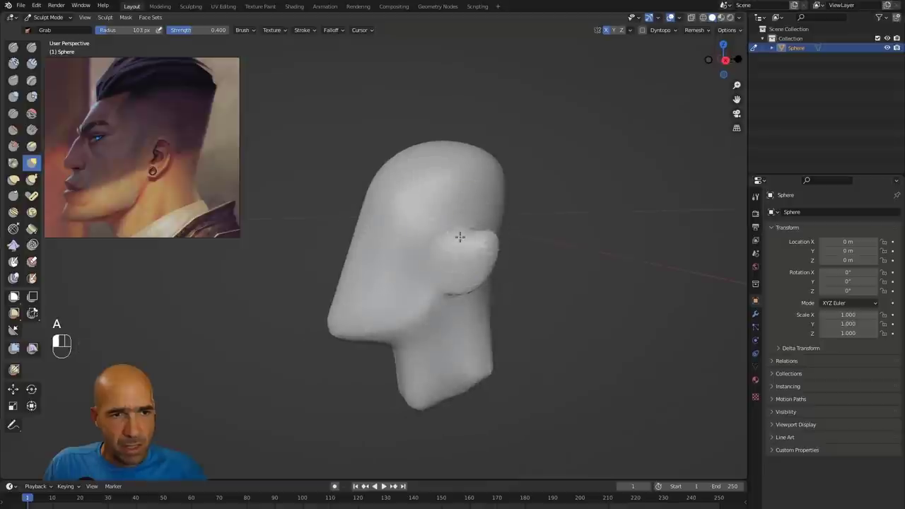
alt+middle_drag(434, 269, 487, 270)
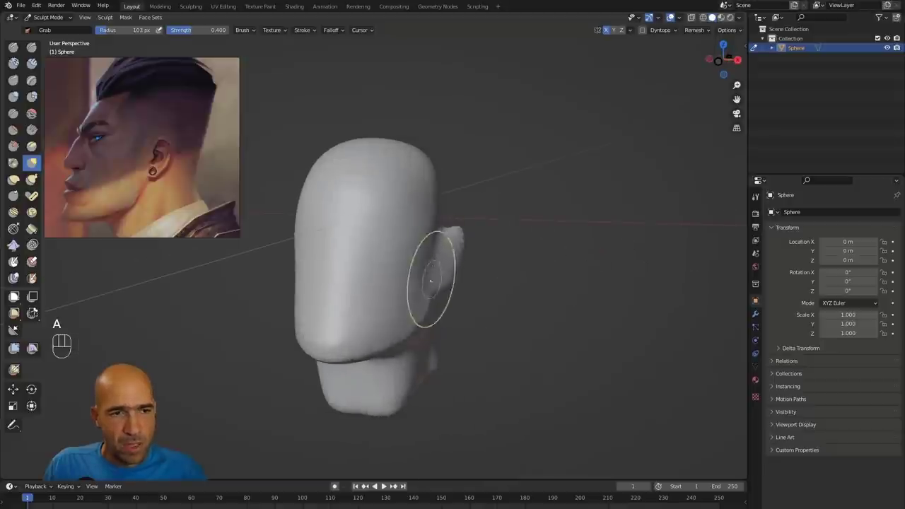
alt+drag(410, 293, 371, 286)
alt+drag(468, 286, 452, 278)
click(423, 295)
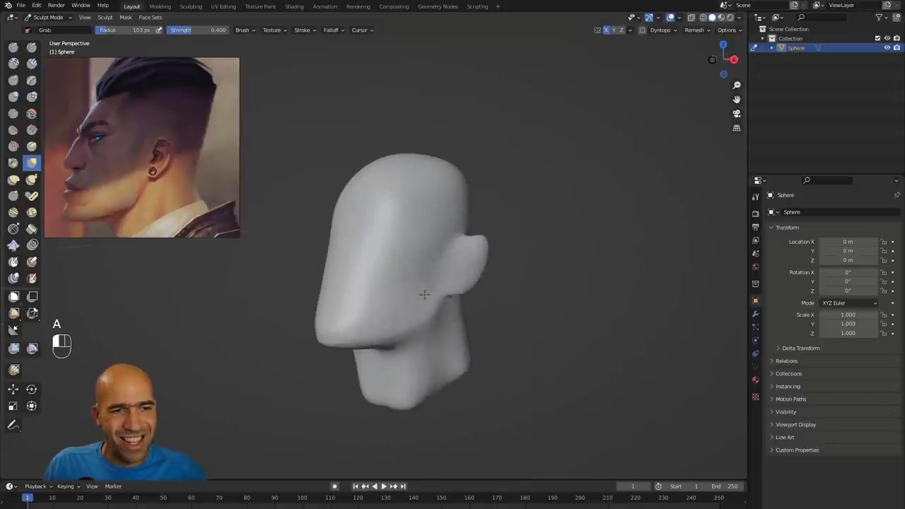
Push in the cheeks and shape the jaw corners with the Grab brush, working from the front and the side.
alt+drag(507, 279, 540, 299)
ctrl+alt+drag(540, 299, 487, 265)
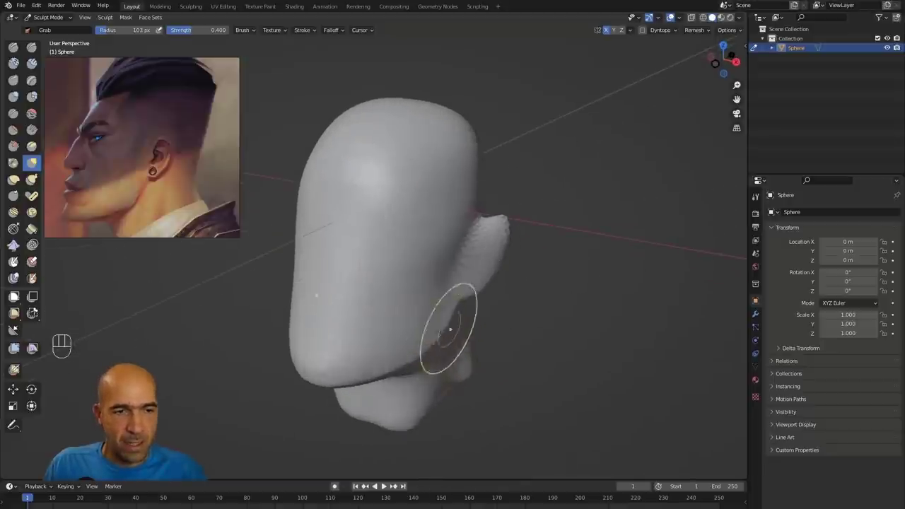
mouse_move(513, 309)
alt+mouse_down()
mouse_move(551, 309)
mouse_move(531, 310)
alt+mouse_up()
ctrl+alt+drag(531, 310, 520, 340)
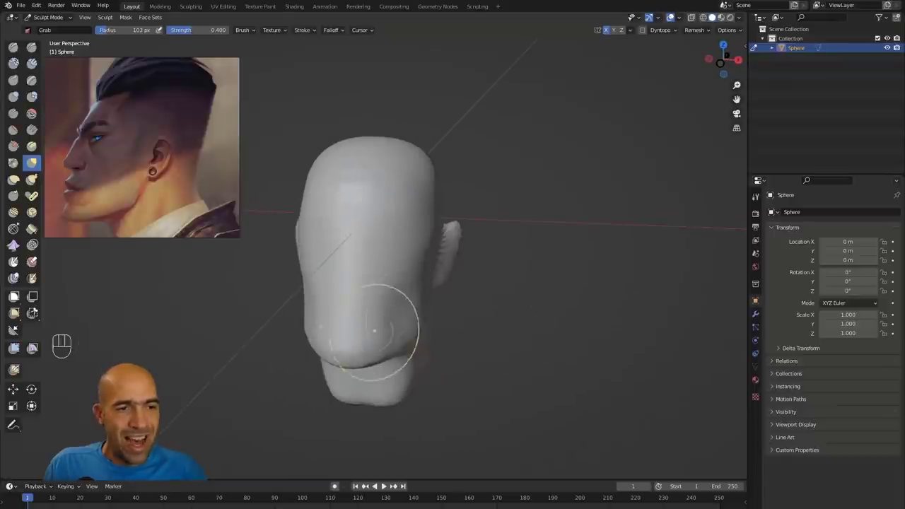
alt+drag(410, 260, 362, 240)
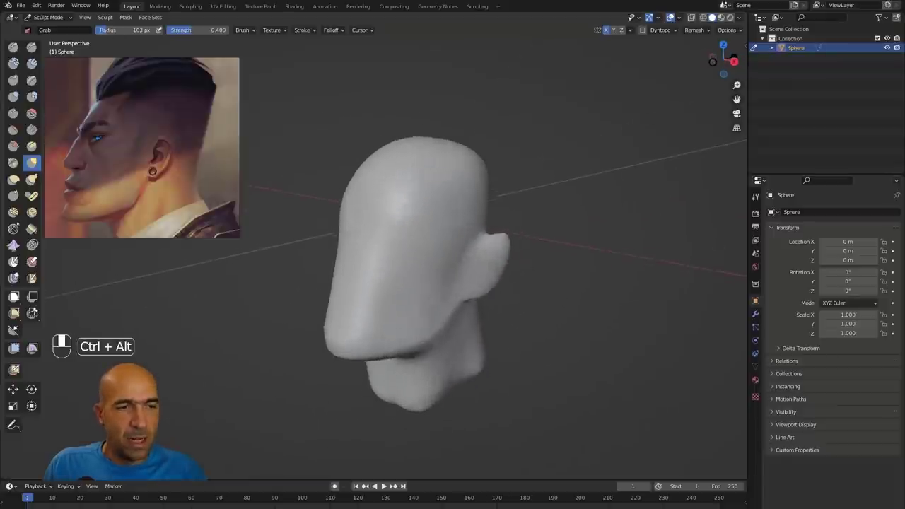
ctrl+alt+drag(562, 251, 558, 226)
mouse_move(558, 226)
alt+mouse_down()
mouse_move(523, 211)
mouse_move(507, 258)
alt+mouse_up()
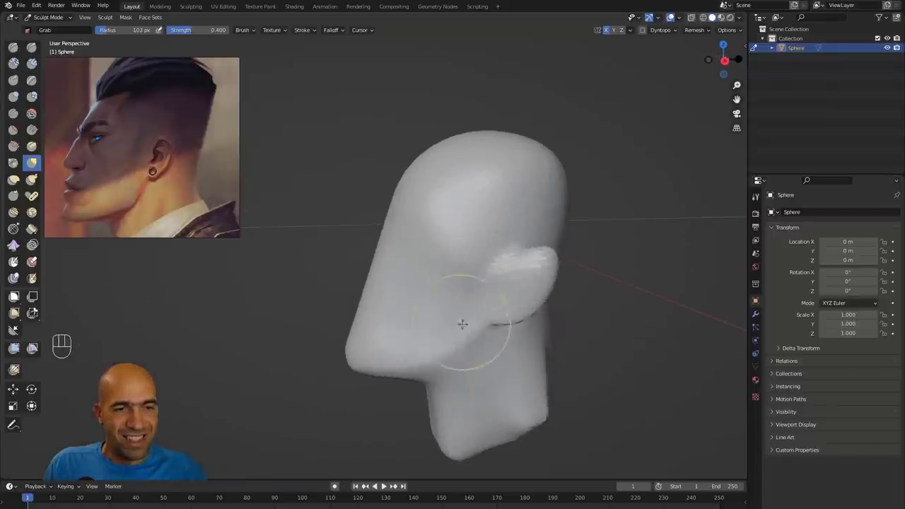
middle_drag(522, 327, 539, 313)
drag(458, 361, 447, 360)
middle_drag(525, 330, 541, 328)
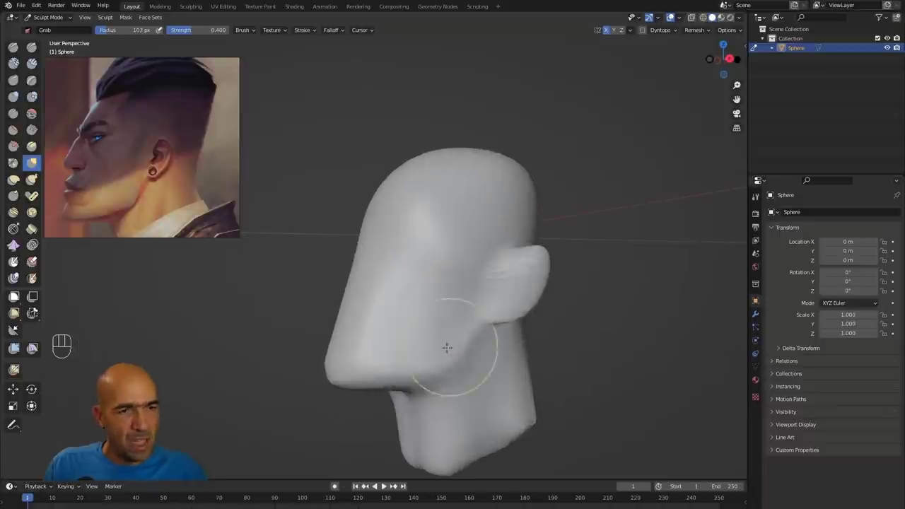
Smooth the back of the head and enlarge the Grab brush radius to 155 px.
alt+drag(589, 333, 609, 300)
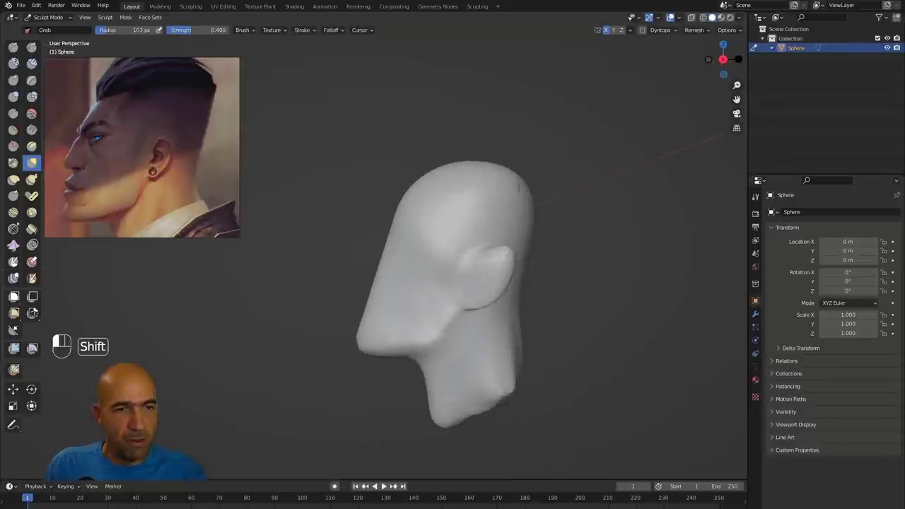
alt+drag(574, 203, 588, 203)
key(bracketright)
key(bracketright)
key(bracketright)
key(bracketright)
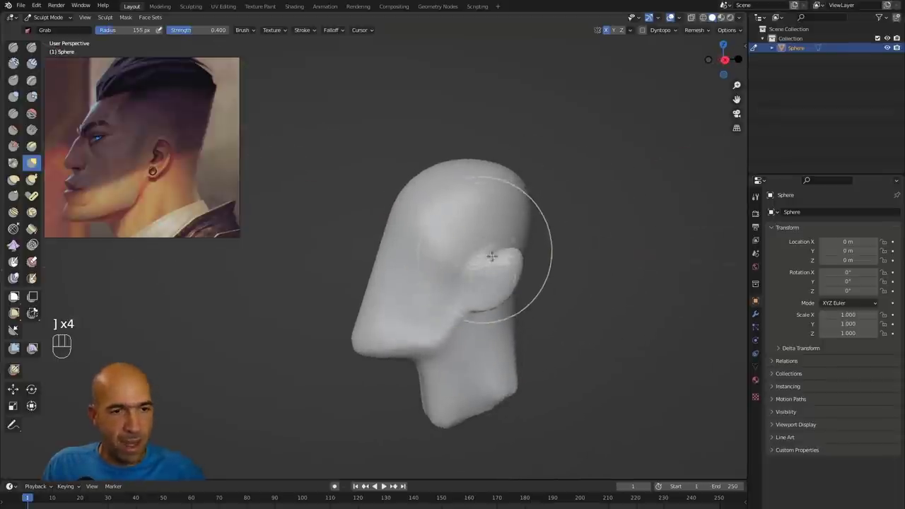
Add a UV sphere for the hair in Object Mode, and enter Sculpt Mode on it with X symmetry enabled.
key(ctrl+Tab)
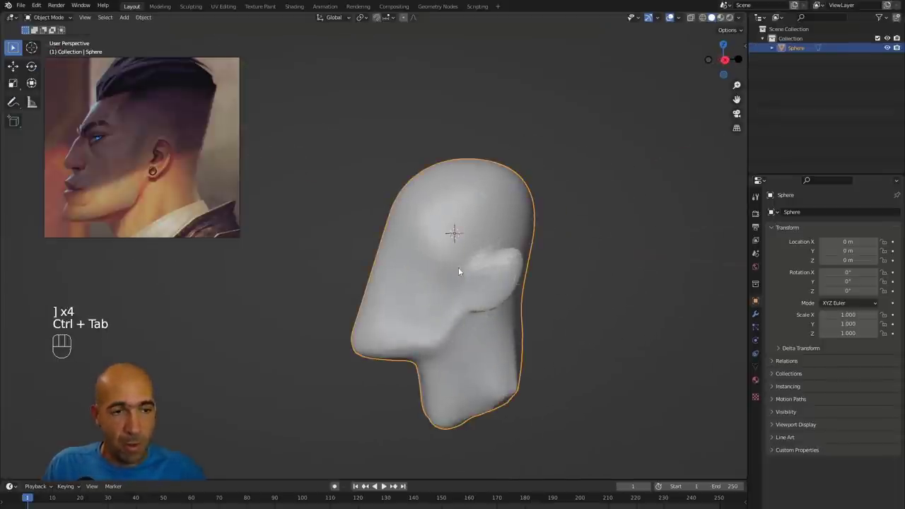
key(shift+a)
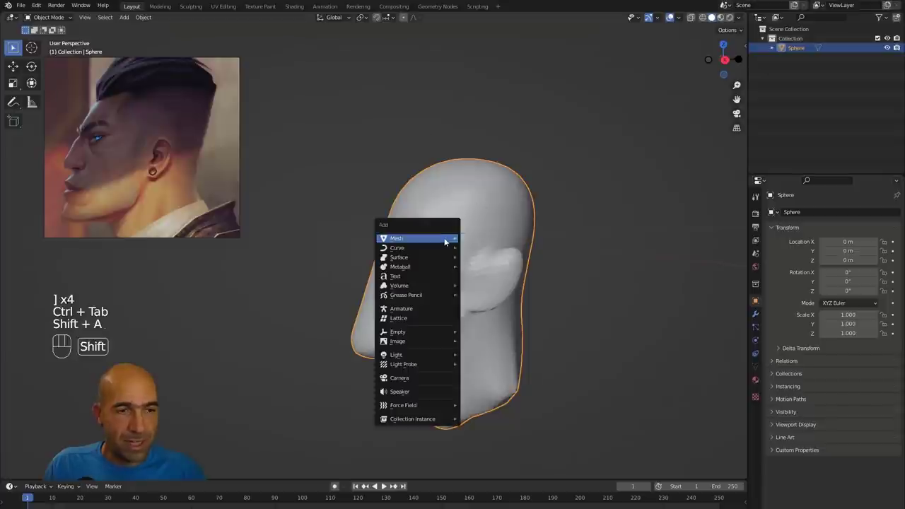
mouse_move(438, 240)
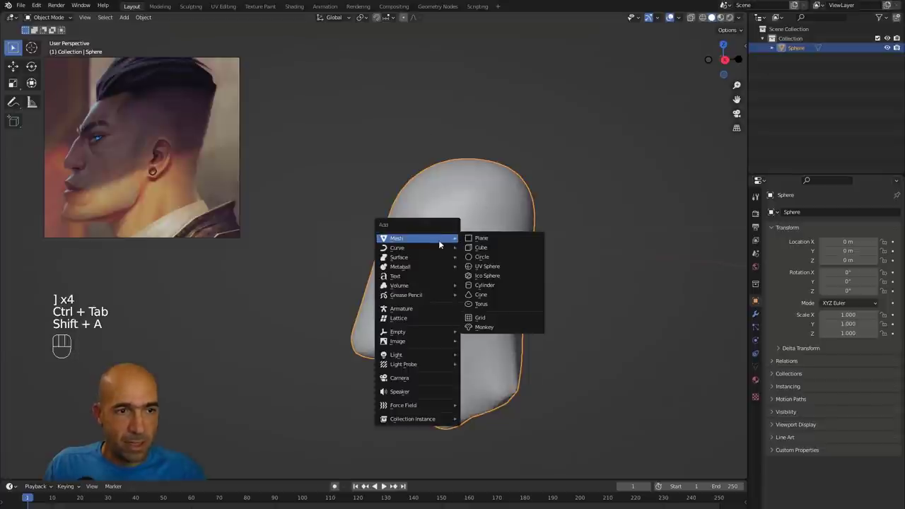
click(488, 267)
key(ctrl+Tab)
click(521, 288)
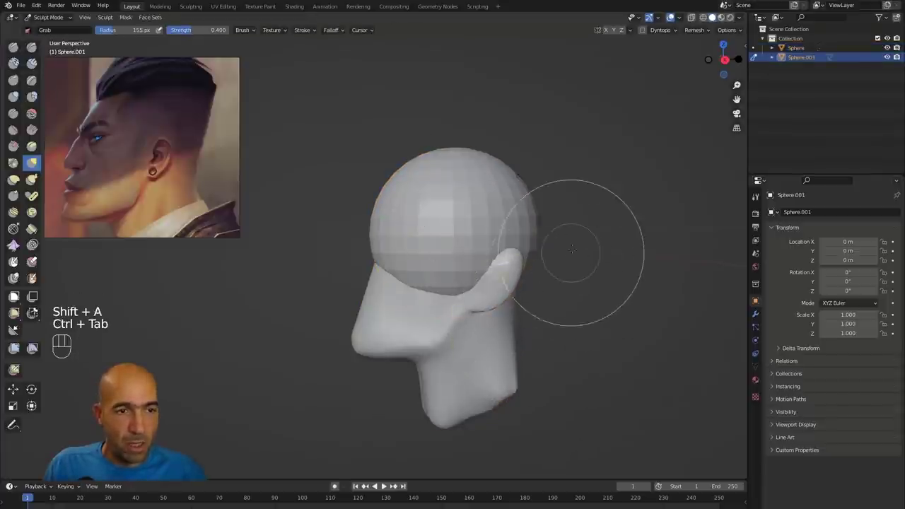
alt+drag(584, 245, 609, 251)
click(606, 31)
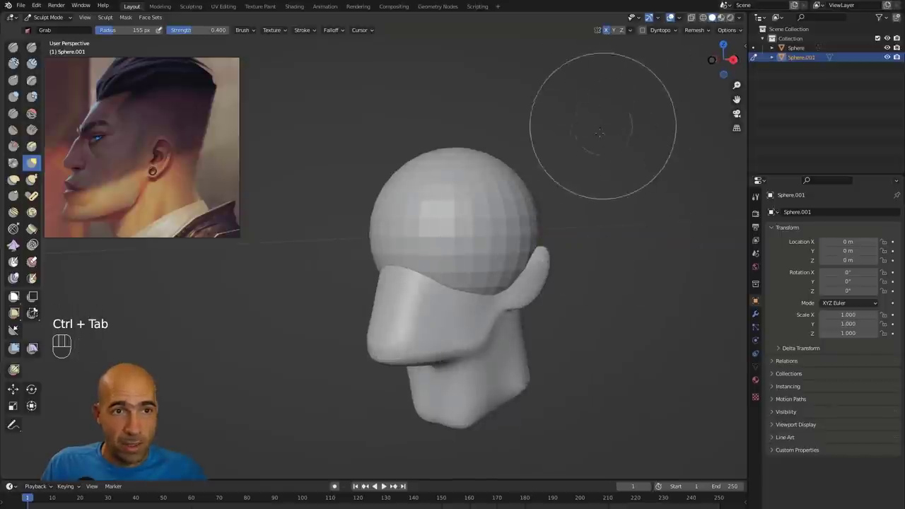
Narrow the sides of the new sphere and fit it over the crown and back of the head with the Grab brush.
scroll(526, 219, down, 6)
alt+drag(514, 230, 493, 229)
key(g)
drag(383, 244, 403, 239)
alt+drag(456, 219, 433, 223)
drag(434, 229, 566, 215)
ctrl+alt+drag(527, 233, 558, 216)
drag(473, 231, 458, 237)
alt+drag(545, 216, 571, 220)
drag(482, 225, 468, 229)
alt+drag(532, 213, 472, 220)
drag(524, 245, 507, 249)
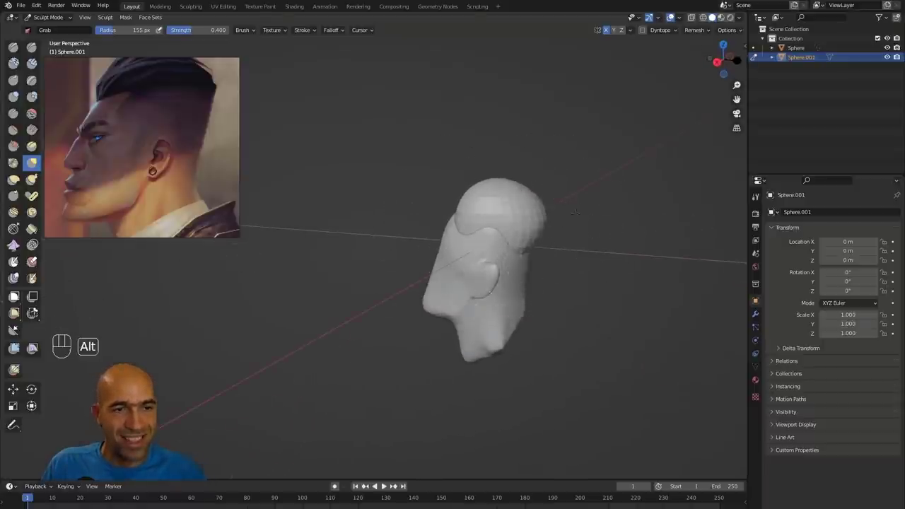
Flatten and reshape the top of the hair sphere into a cap with the Grab brush.
alt+drag(472, 225, 513, 220)
drag(472, 189, 487, 212)
alt+drag(561, 172, 547, 174)
alt+middle_drag(546, 174, 536, 175)
mouse_move(552, 180)
ctrl+alt+middle_down()
mouse_move(532, 189)
mouse_move(563, 162)
ctrl+alt+middle_up()
alt+drag(542, 183, 562, 182)
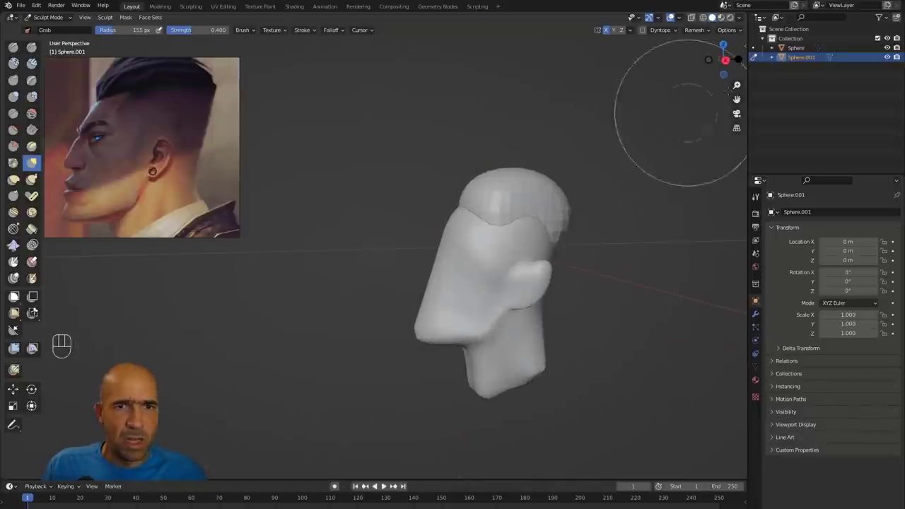
Hide the hair sphere and switch sculpting to the head mesh.
click(887, 57)
key(alt+q)
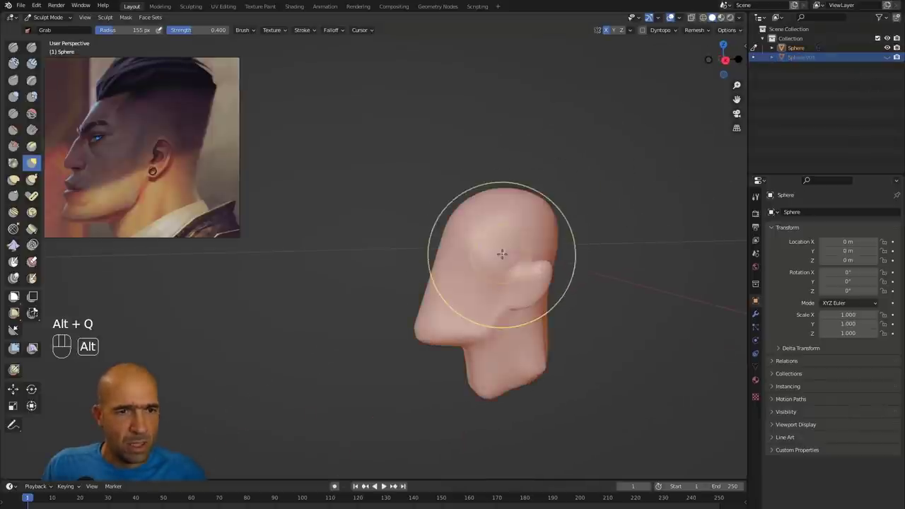
mouse_move(604, 220)
alt+middle_down()
mouse_move(627, 221)
mouse_move(615, 202)
alt+middle_up()
mouse_move(615, 205)
alt+shift+middle_down()
mouse_move(579, 210)
mouse_move(602, 265)
mouse_move(612, 255)
alt+shift+middle_up()
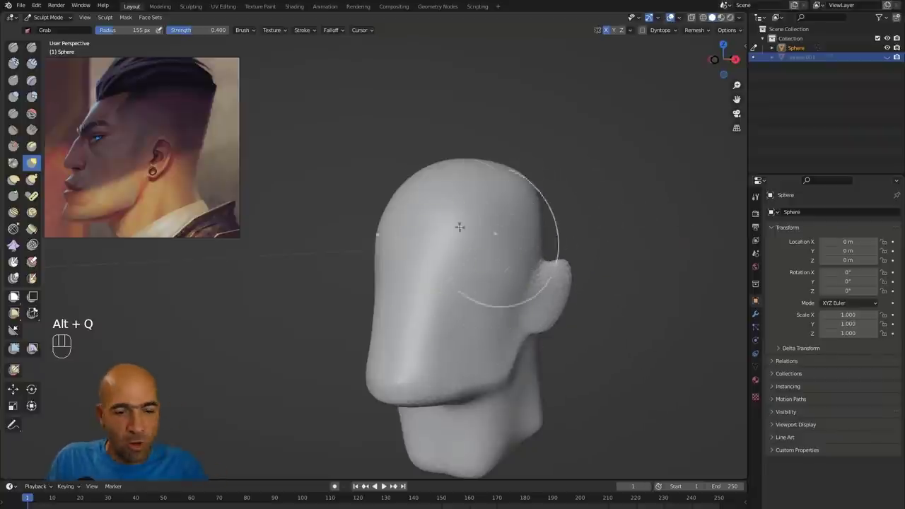
Reduce the Grab brush radius to 100 px and reshape the ear's lower part and its attachment to the head.
key(bracketleft)
key(bracketleft)
key(bracketleft)
key(bracketleft)
mouse_move(602, 282)
alt+mouse_down()
mouse_move(567, 280)
mouse_move(639, 282)
alt+mouse_up()
mouse_move(639, 283)
ctrl+alt+mouse_down()
mouse_move(636, 300)
mouse_move(629, 241)
ctrl+alt+mouse_up()
mouse_move(629, 240)
alt+shift+mouse_down()
mouse_move(615, 269)
mouse_move(569, 261)
alt+shift+mouse_up()
drag(538, 307, 539, 291)
alt+drag(669, 265, 655, 277)
Carve the inner hollow of the ear with the Draw Sharp brush, using a 90 px radius.
key(1)
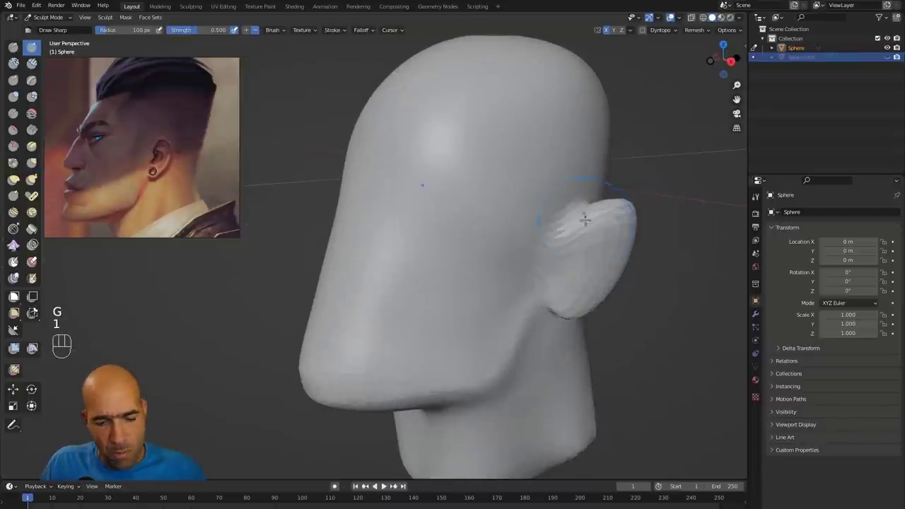
mouse_move(570, 257)
ctrl+mouse_down()
mouse_move(596, 235)
mouse_move(593, 263)
mouse_move(583, 249)
mouse_move(569, 285)
ctrl+mouse_up()
key(ctrl+z)
mouse_move(570, 285)
alt+mouse_down()
mouse_move(627, 274)
mouse_move(514, 253)
mouse_move(440, 287)
alt+mouse_up()
scroll(594, 280, down, 2)
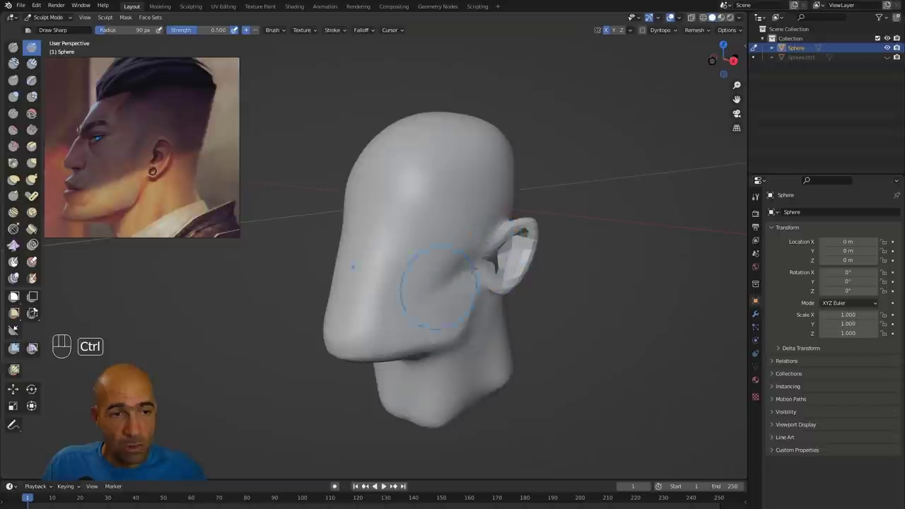
Carve in the eye sockets, the sides of the nose and the mouth area with the Draw brush at 90 px radius.
mouse_move(427, 234)
ctrl+mouse_down()
mouse_move(381, 214)
mouse_move(391, 240)
mouse_move(400, 238)
ctrl+mouse_up()
key(x)
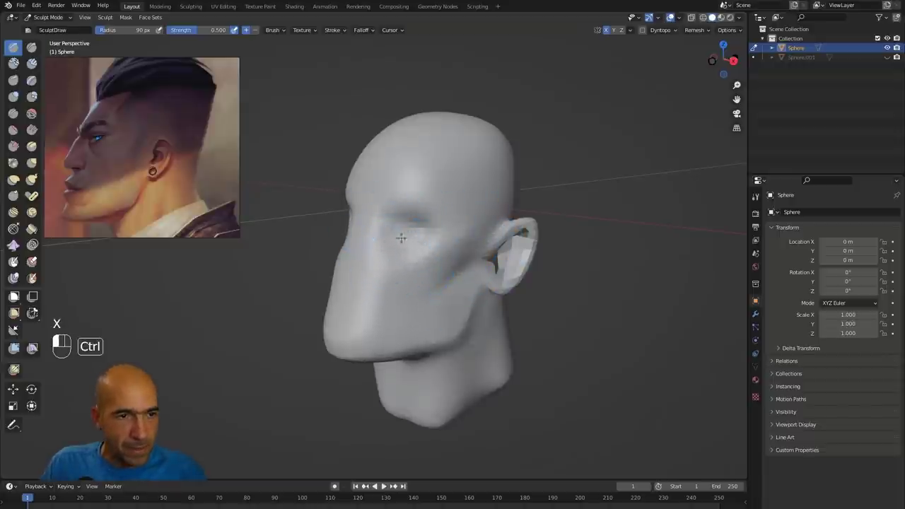
ctrl+drag(348, 278, 380, 288)
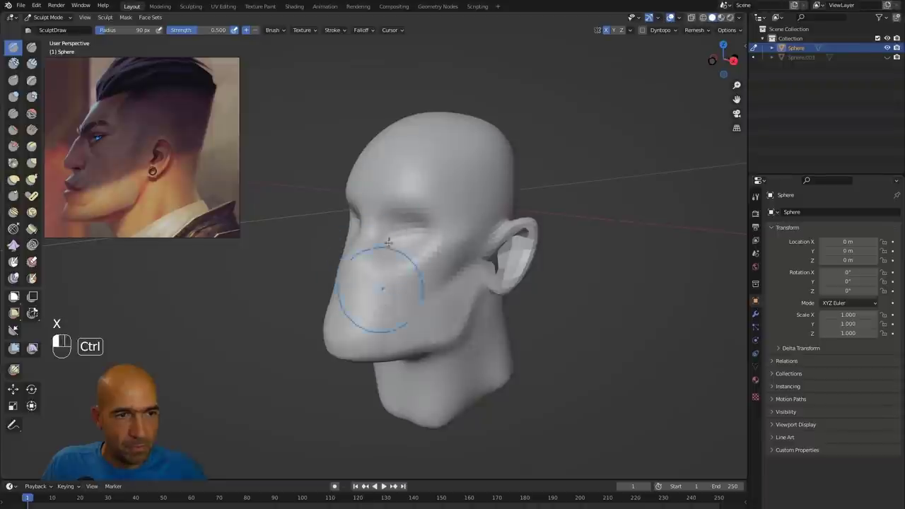
ctrl+drag(385, 244, 402, 252)
ctrl+drag(364, 323, 370, 292)
Smooth the area around the eyes and nose and build up the brow ridge with the Draw brush.
mouse_move(276, 311)
middle_down()
mouse_move(343, 321)
mouse_move(353, 311)
middle_up()
mouse_move(368, 221)
shift+mouse_down()
mouse_move(397, 222)
mouse_move(405, 283)
shift+mouse_up()
mouse_move(601, 191)
middle_down()
mouse_move(529, 188)
mouse_move(532, 159)
mouse_move(495, 159)
middle_up()
drag(359, 199, 419, 199)
Adjust the profile of the nose and the front of the face with the Grab brush at 90 px radius.
mouse_move(541, 188)
alt+middle_down()
mouse_move(455, 186)
mouse_move(452, 230)
mouse_move(470, 225)
alt+middle_up()
mouse_move(452, 233)
alt+shift+middle_down()
mouse_move(479, 207)
mouse_move(475, 176)
alt+shift+middle_up()
key(g)
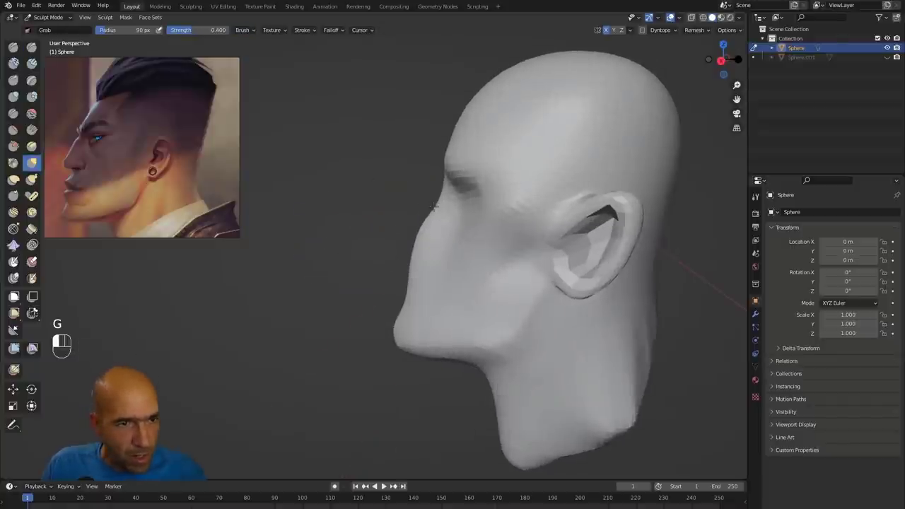
alt+middle_drag(265, 283, 342, 290)
mouse_move(324, 291)
ctrl+alt+middle_down()
mouse_move(318, 317)
mouse_move(309, 290)
ctrl+alt+middle_up()
Carve the nose's underside, its sides and the inner eye area with the Draw Sharp brush at 64 px radius.
key(1)
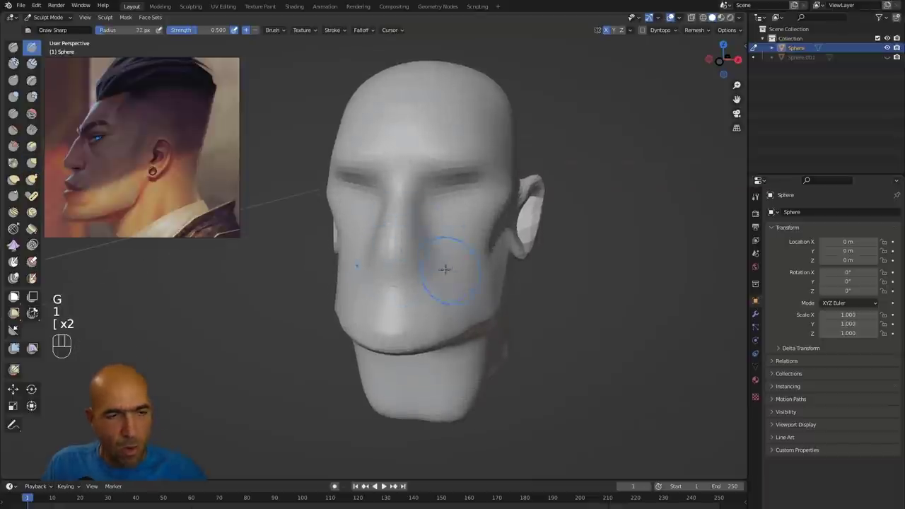
ctrl+drag(398, 262, 433, 259)
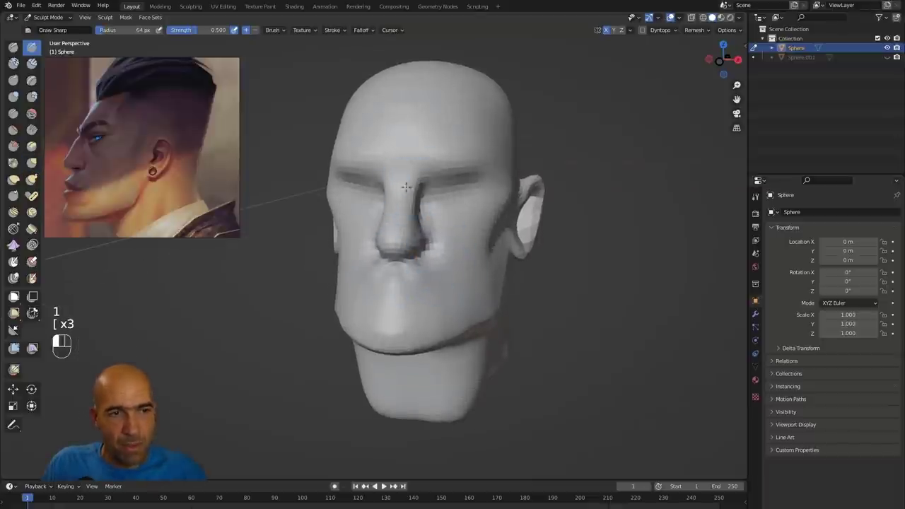
alt+middle_drag(580, 193, 548, 195)
ctrl+alt+middle_drag(548, 195, 546, 156)
drag(424, 160, 424, 161)
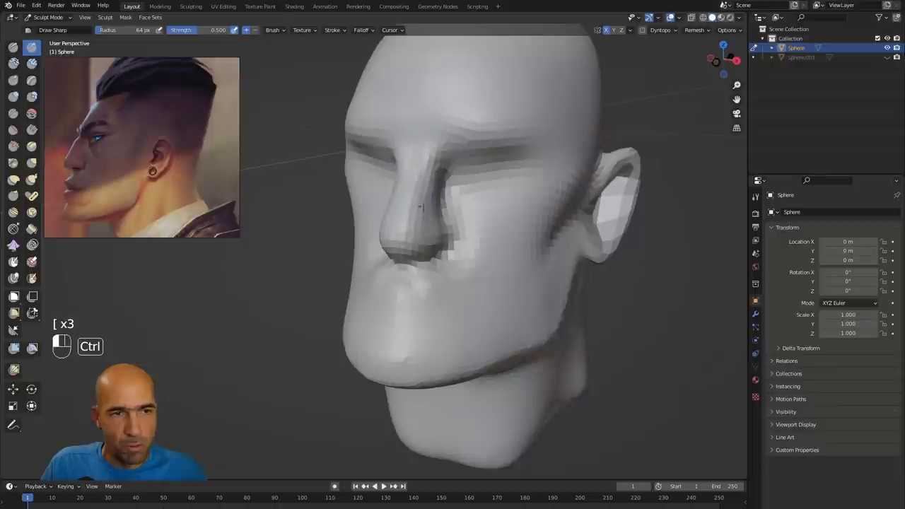
mouse_move(421, 207)
ctrl+mouse_down()
mouse_move(439, 170)
mouse_move(515, 174)
mouse_move(514, 187)
mouse_move(464, 182)
ctrl+mouse_up()
Reshape the eye and upper cheek area with the Grab brush at 86 px radius, working from below and from the side.
mouse_move(318, 232)
ctrl+alt+middle_down()
mouse_move(318, 255)
mouse_move(323, 236)
ctrl+alt+middle_up()
alt+middle_drag(595, 189, 598, 125)
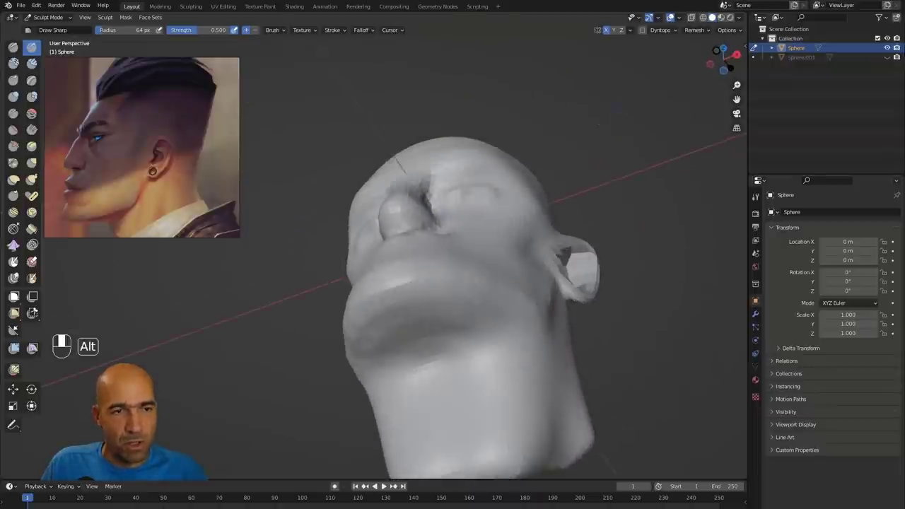
key(g)
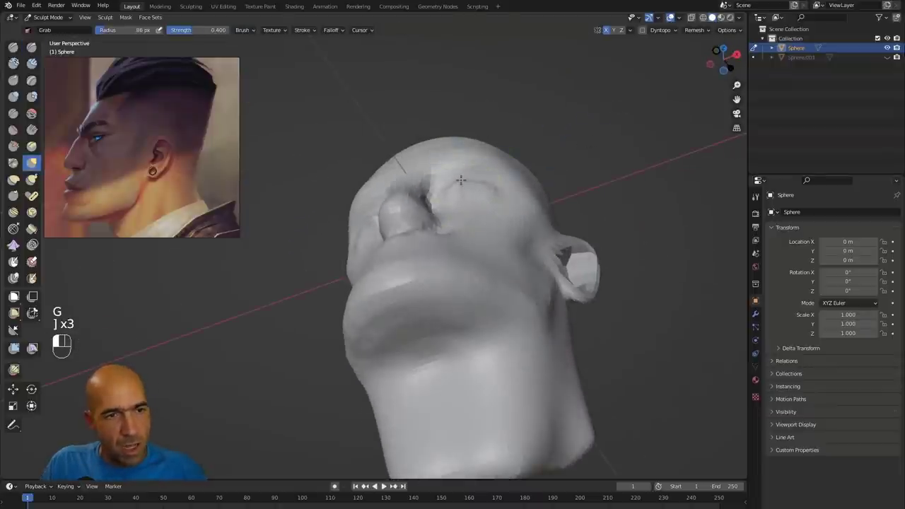
drag(461, 180, 462, 186)
mouse_move(584, 151)
alt+middle_down()
mouse_move(574, 221)
mouse_move(488, 234)
alt+middle_up()
alt+middle_drag(419, 218, 494, 229)
drag(496, 231, 485, 231)
mouse_move(442, 239)
middle_down()
mouse_move(487, 260)
mouse_move(431, 259)
mouse_move(462, 256)
mouse_move(488, 269)
middle_up()
Carve the mouth groove across the lower face with the Draw Sharp brush at 86 px radius and smooth it.
key(1)
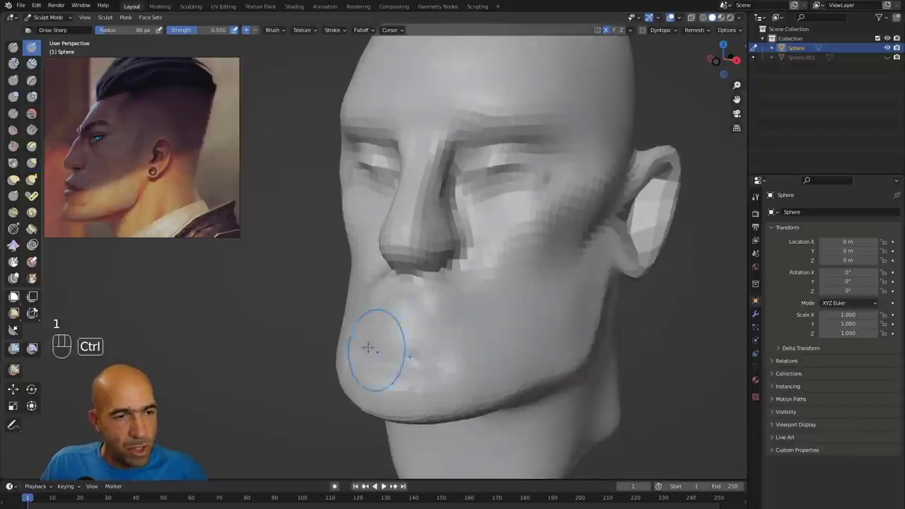
mouse_move(374, 348)
ctrl+mouse_down()
mouse_move(454, 350)
mouse_move(475, 332)
mouse_move(417, 357)
mouse_move(455, 321)
mouse_move(441, 365)
mouse_move(421, 385)
mouse_move(489, 342)
mouse_move(471, 359)
ctrl+mouse_up()
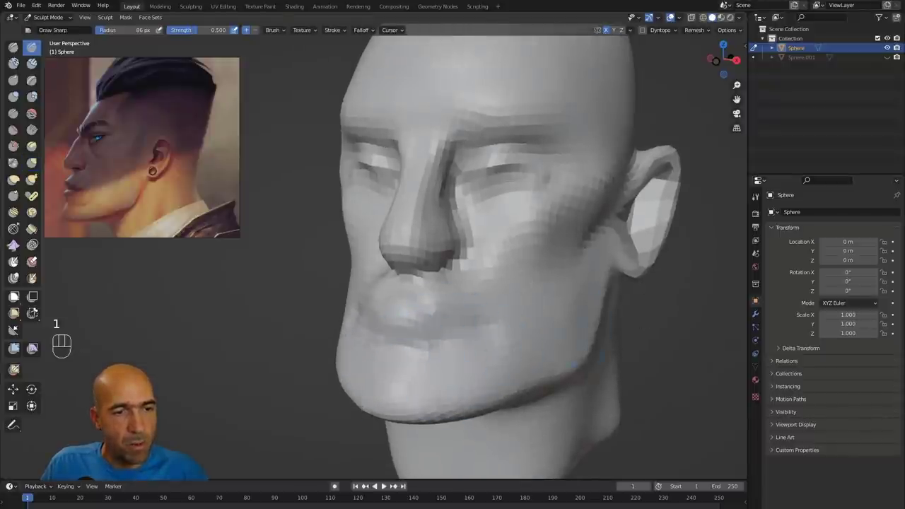
middle_drag(475, 322, 440, 315)
mouse_move(440, 316)
shift+mouse_down()
mouse_move(457, 329)
mouse_move(495, 311)
shift+mouse_up()
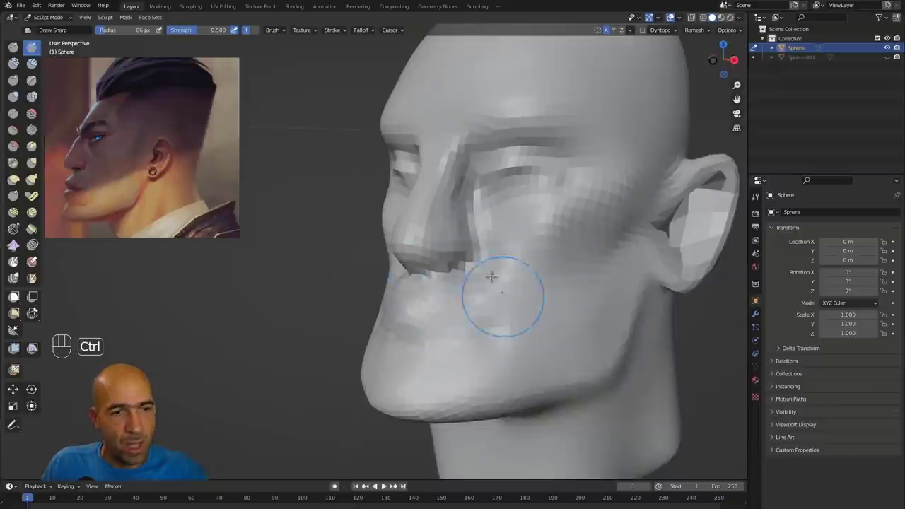
Carve the fold from the nostril to the mouth corner and the cheek crease down toward the jaw.
ctrl+drag(481, 271, 508, 352)
mouse_move(482, 269)
ctrl+mouse_down()
mouse_move(526, 313)
mouse_move(517, 281)
mouse_move(520, 332)
ctrl+mouse_up()
alt+middle_drag(622, 328, 693, 326)
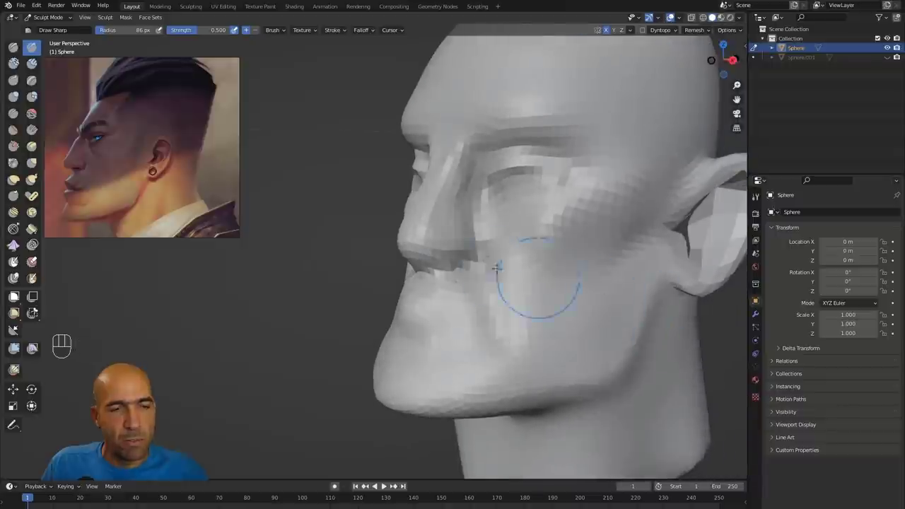
mouse_move(499, 232)
ctrl+mouse_down()
mouse_move(544, 287)
mouse_move(543, 278)
mouse_move(549, 351)
mouse_move(501, 379)
ctrl+mouse_up()
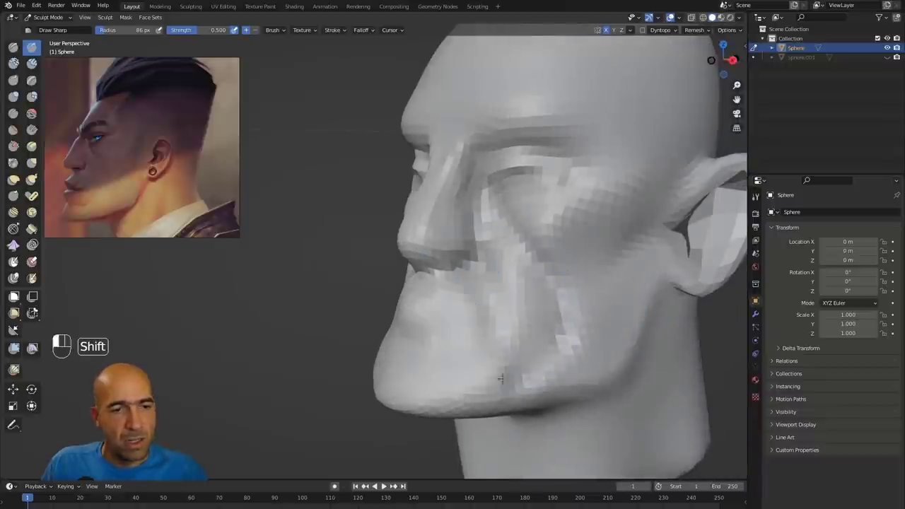
Carve the line between the lips and deepen the underside of the nose from the opposite side.
alt+drag(341, 351, 499, 342)
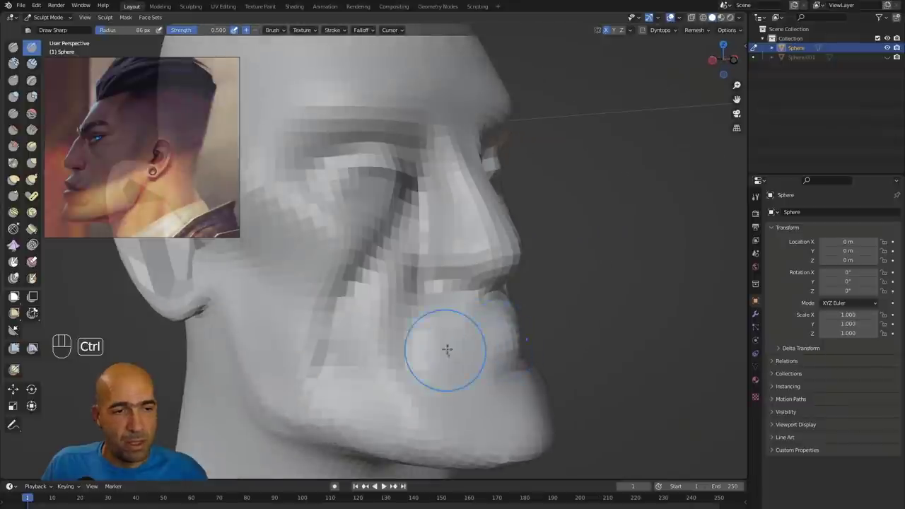
mouse_move(445, 349)
ctrl+mouse_down()
mouse_move(430, 354)
mouse_move(506, 338)
mouse_move(429, 350)
ctrl+mouse_up()
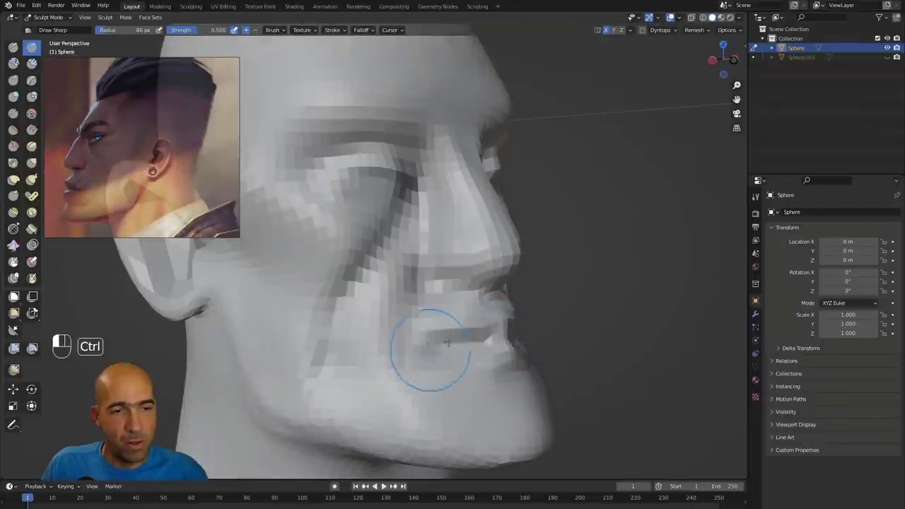
mouse_move(451, 293)
ctrl+mouse_down()
mouse_move(487, 284)
mouse_move(480, 277)
ctrl+mouse_up()
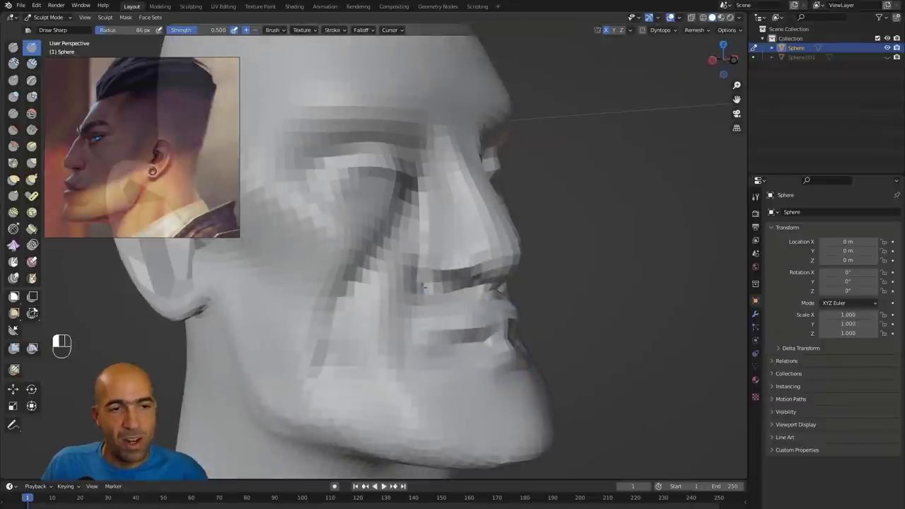
Reshape the nose tip and nostril wings with the Grab brush at 62 px radius.
ctrl+alt+drag(590, 246, 580, 277)
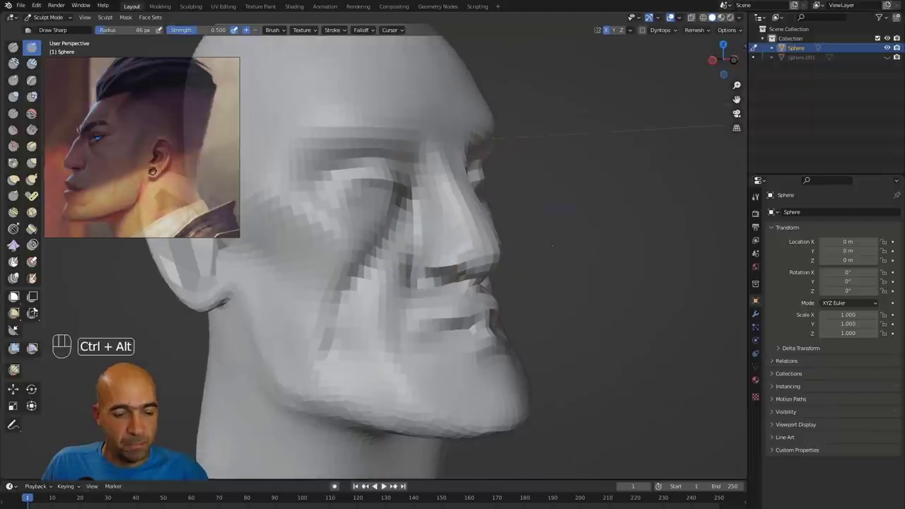
key(g)
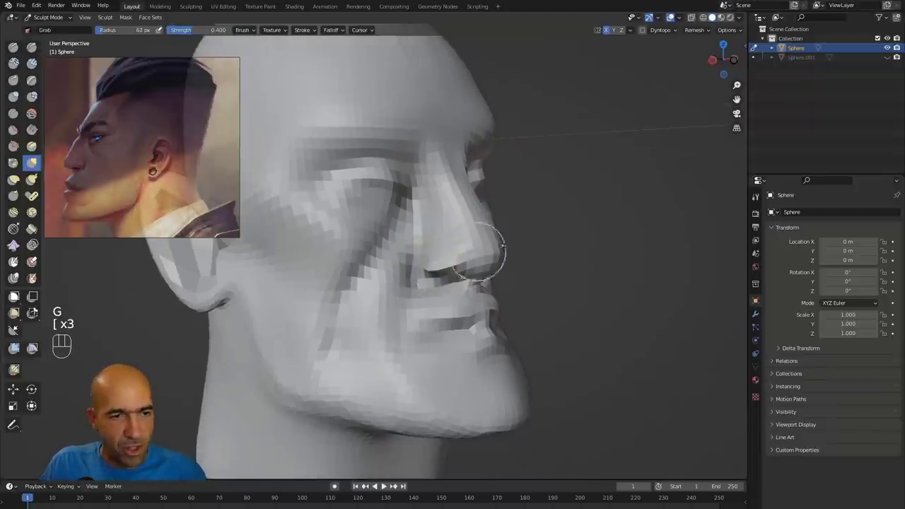
mouse_move(503, 247)
alt+mouse_down()
mouse_move(464, 252)
mouse_move(455, 275)
alt+mouse_up()
alt+drag(456, 273, 484, 258)
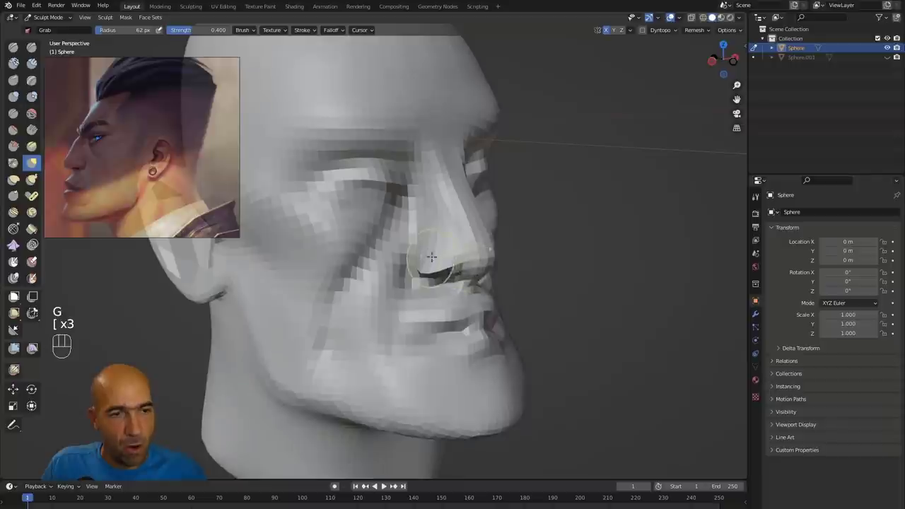
middle_drag(432, 267, 428, 253)
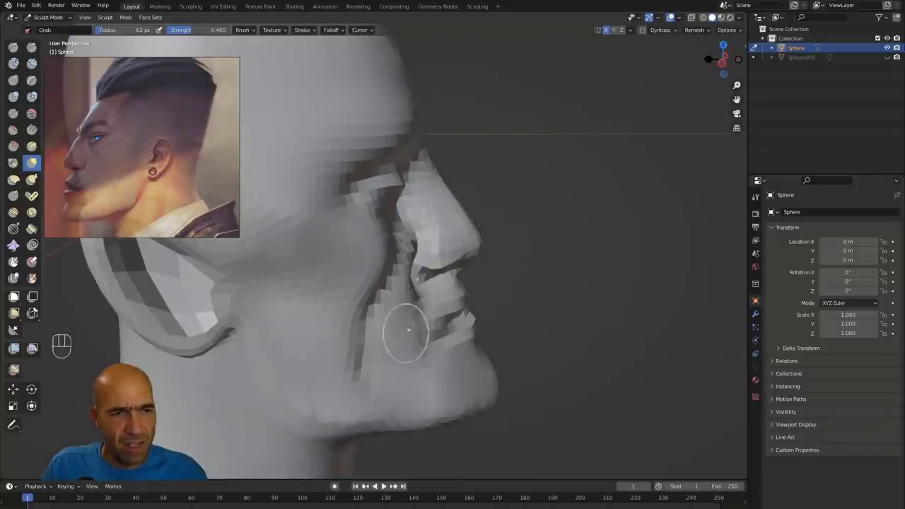
Adjust the ear's shape and position and the head's outline in profile with the Grab brush at 92 px radius.
alt+drag(581, 239, 381, 249)
scroll(368, 262, down, 5)
alt+drag(344, 286, 304, 297)
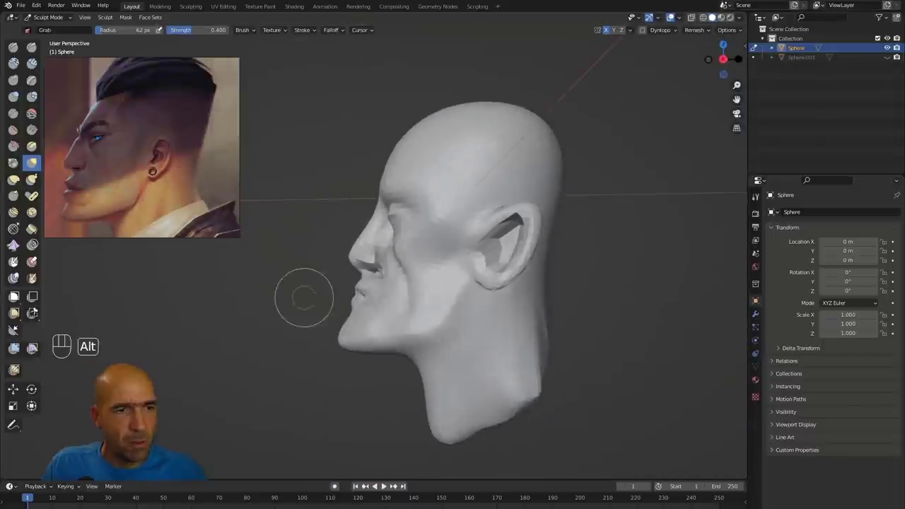
shift+middle_drag(304, 298, 360, 255)
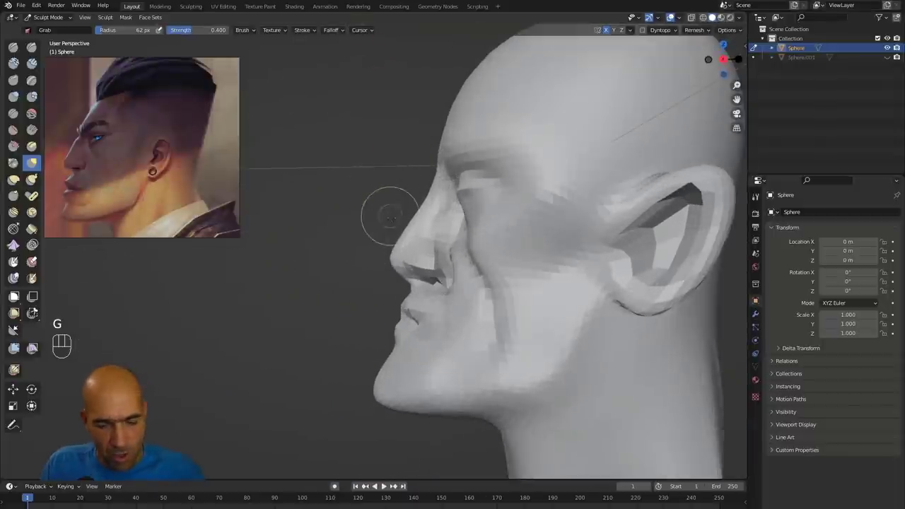
ctrl+alt+drag(440, 187, 401, 249)
alt+drag(402, 249, 393, 244)
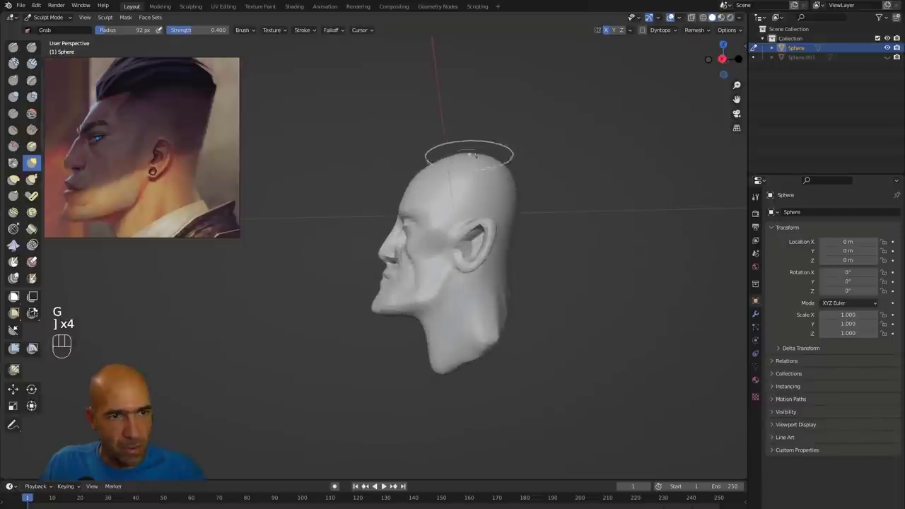
drag(482, 241, 484, 225)
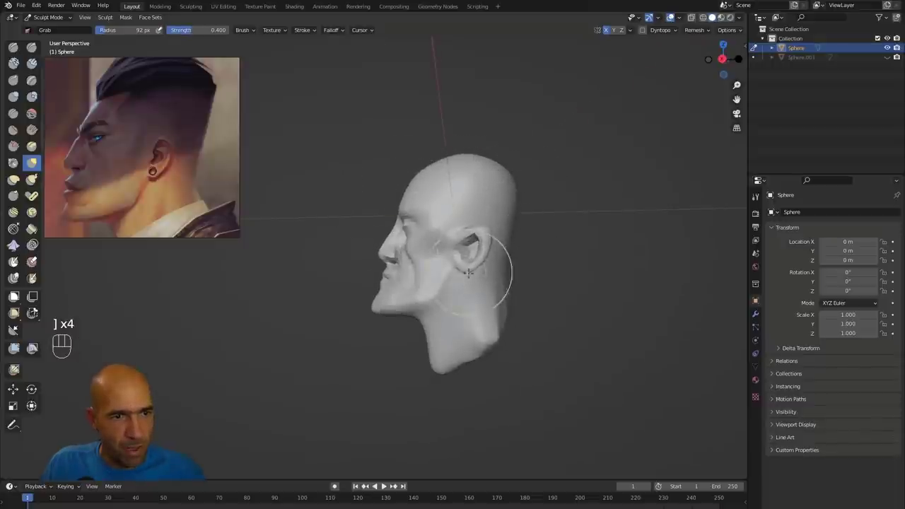
ctrl+alt+drag(559, 245, 523, 284)
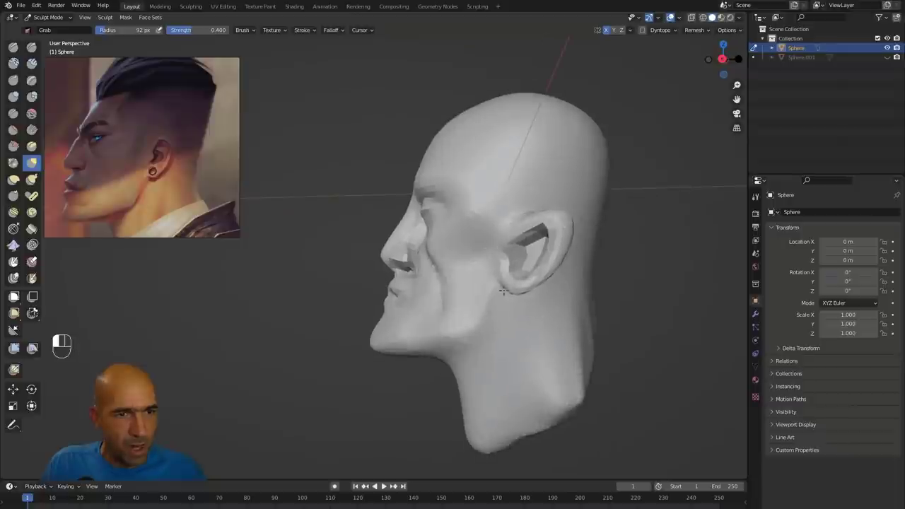
mouse_move(628, 278)
alt+mouse_down()
mouse_move(650, 258)
mouse_move(549, 264)
alt+mouse_up()
alt+drag(579, 212, 601, 197)
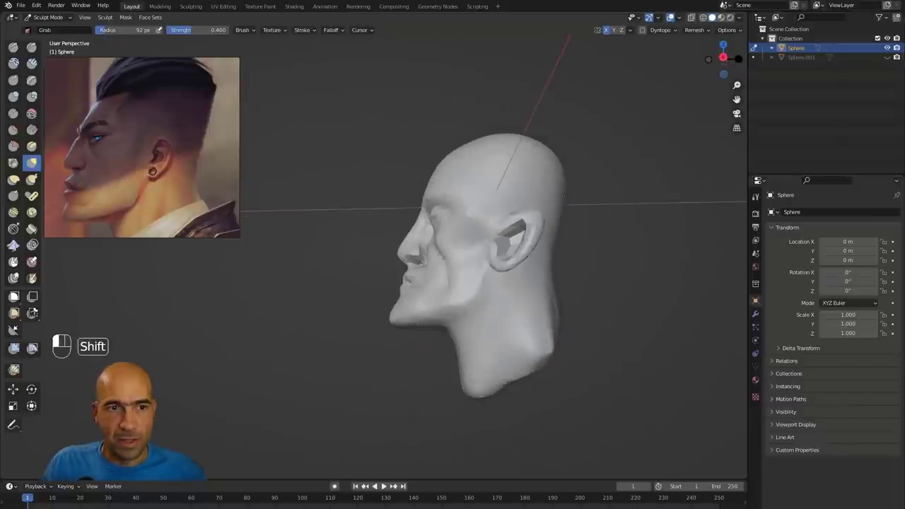
mouse_move(590, 230)
alt+mouse_down()
mouse_move(606, 238)
mouse_move(523, 253)
alt+mouse_up()
alt+drag(396, 300, 435, 322)
alt+shift+drag(435, 320, 354, 301)
alt+drag(432, 292, 479, 270)
key(ctrl+z)
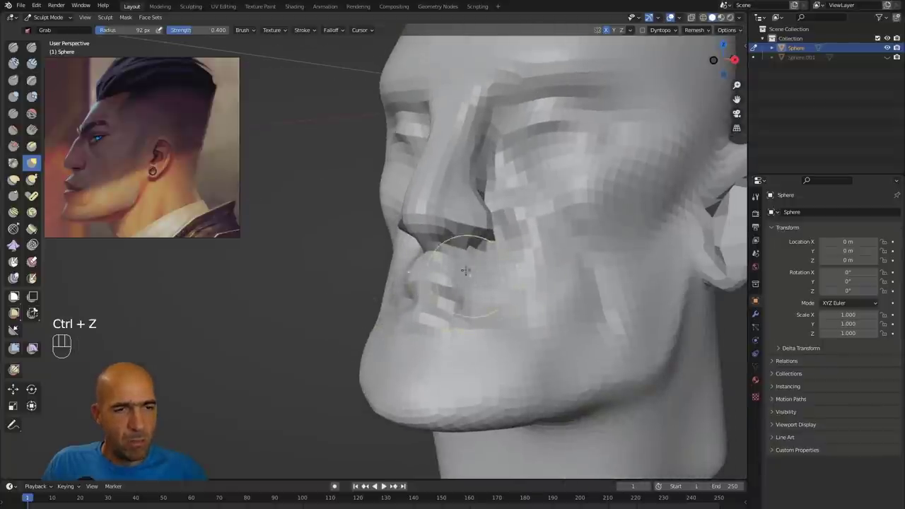
Define the lips and mouth opening and refine the area beside the nostrils with the Draw Sharp brush at 65 px radius.
alt+drag(337, 300, 328, 297)
key(1)
key([)
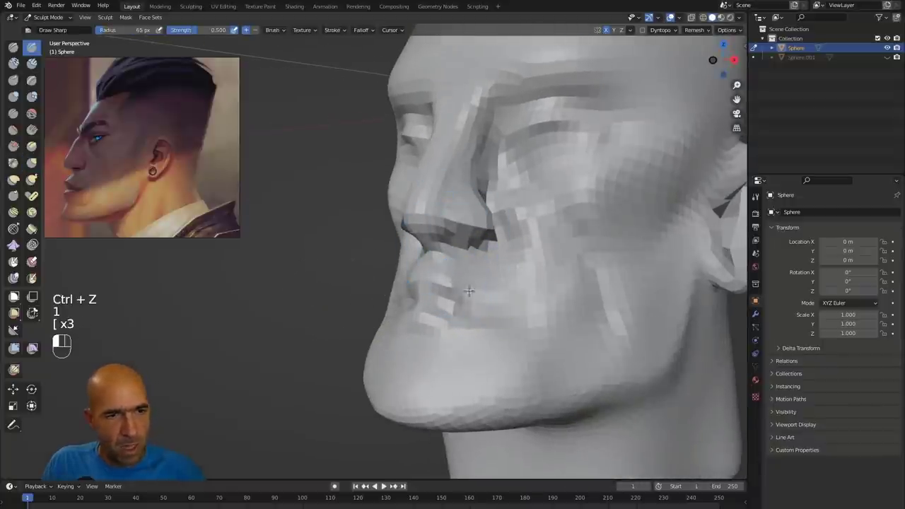
mouse_move(468, 290)
mouse_down()
mouse_move(503, 294)
mouse_move(441, 307)
mouse_up()
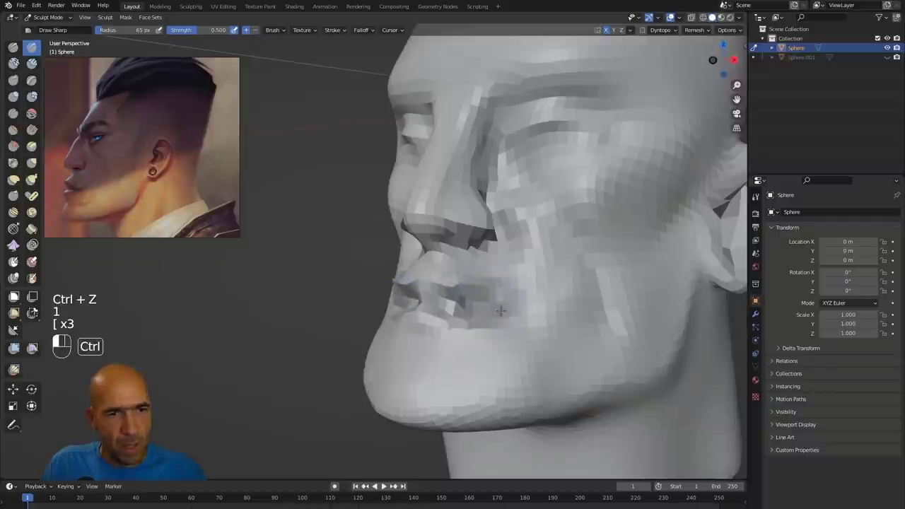
mouse_move(504, 298)
shift+mouse_down()
mouse_move(483, 305)
mouse_move(525, 299)
shift+mouse_up()
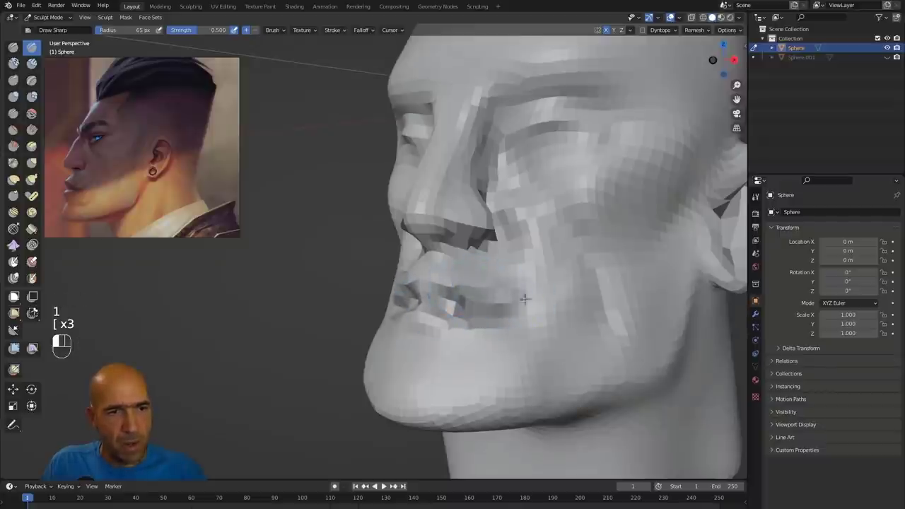
drag(507, 253, 524, 233)
shift+drag(525, 231, 520, 213)
Carve the hollow beneath the lower lip toward the mouth corner with the Draw Sharp brush.
alt+middle_drag(564, 291, 333, 296)
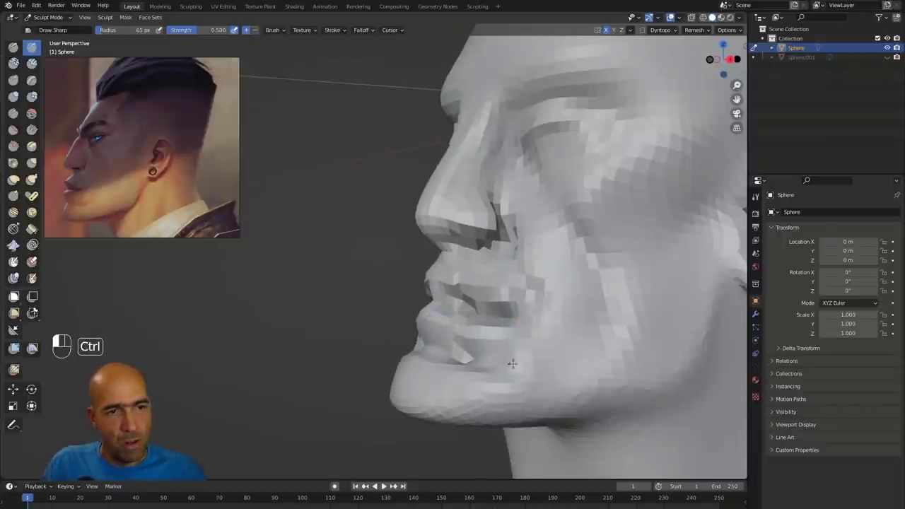
ctrl+drag(513, 356, 510, 346)
alt+middle_drag(385, 348, 461, 332)
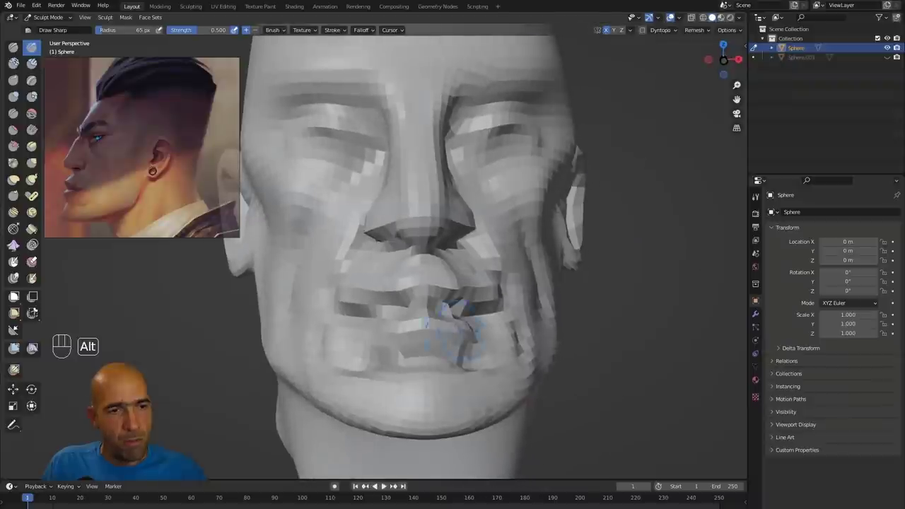
Pull the lips and mouth corners into shape with the Grab brush at 97 px radius.
key(g)
key(bracketright)
key(bracketright)
key(bracketright)
key(bracketright)
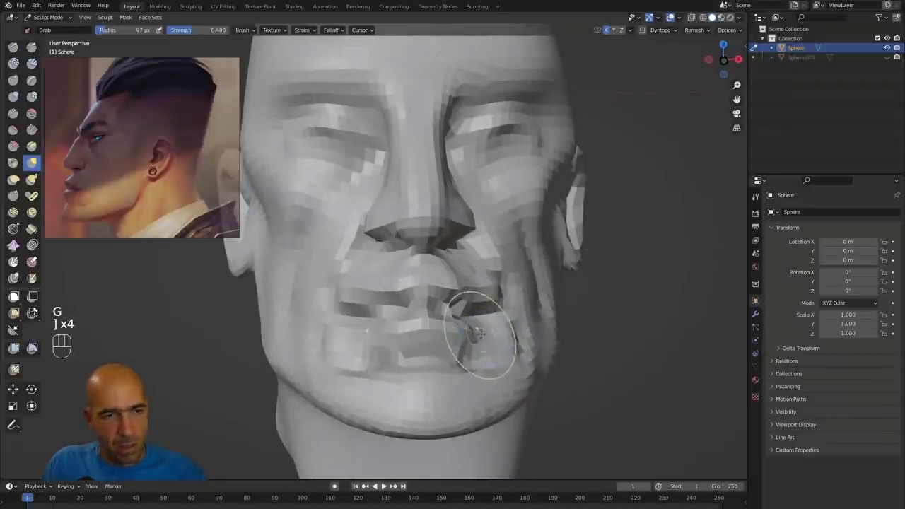
mouse_move(599, 293)
alt+middle_down()
mouse_move(571, 291)
mouse_move(488, 322)
alt+middle_up()
drag(479, 320, 467, 305)
middle_drag(380, 316, 343, 316)
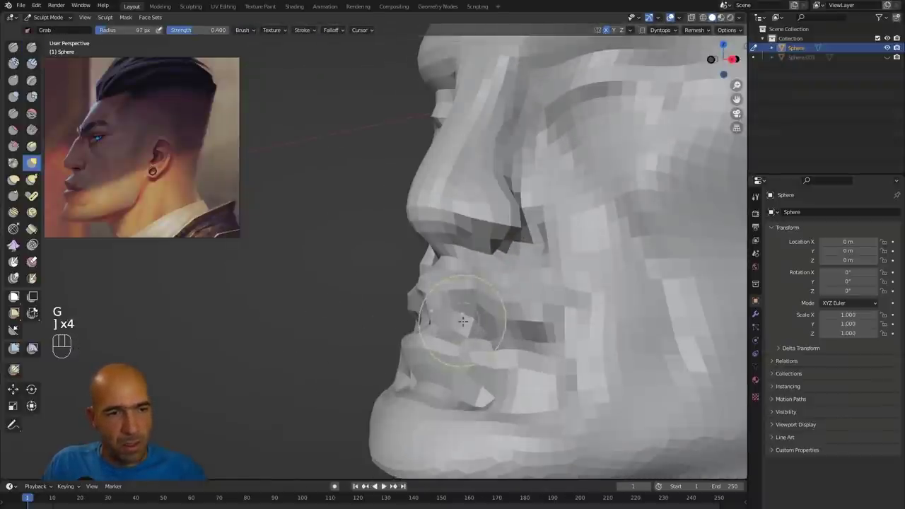
middle_drag(463, 322, 441, 323)
drag(463, 330, 445, 325)
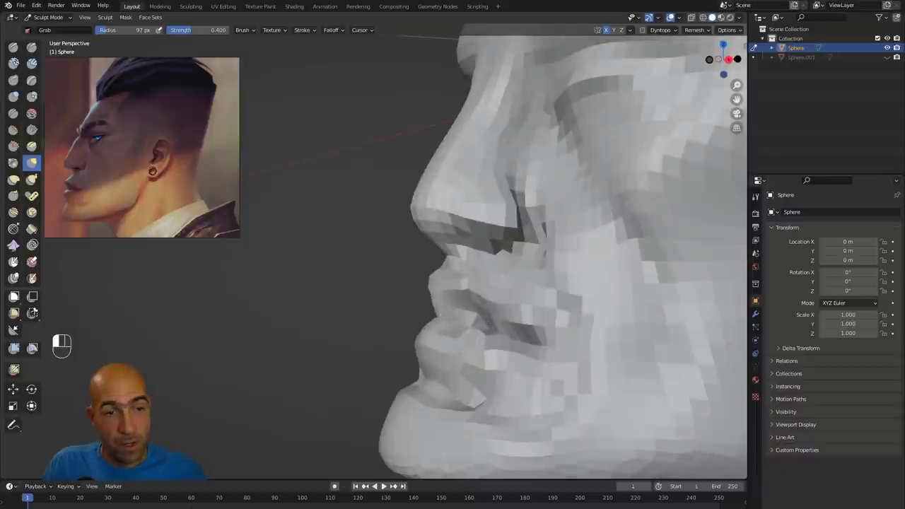
Adjust the nose tip in profile with the Grab brush.
ctrl+alt+middle_drag(367, 349, 492, 298)
ctrl+alt+middle_drag(332, 290, 382, 265)
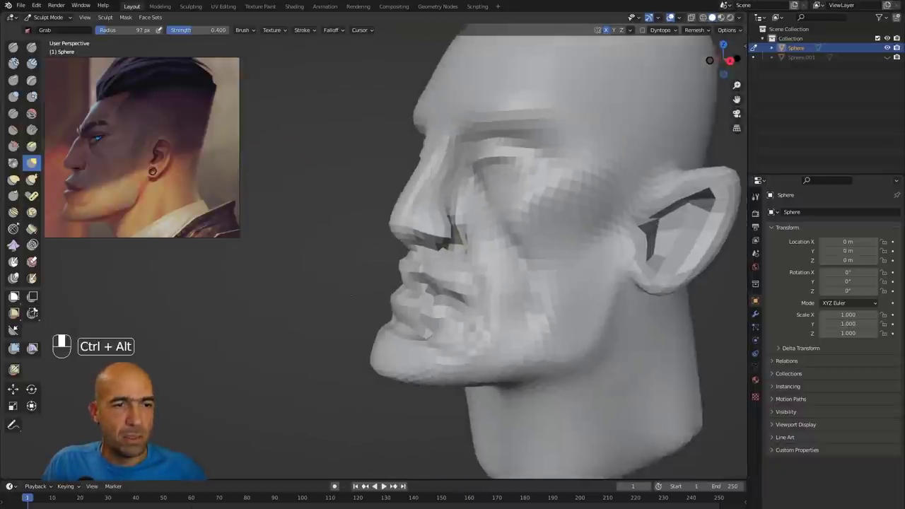
alt+middle_drag(424, 237, 393, 222)
drag(416, 231, 412, 232)
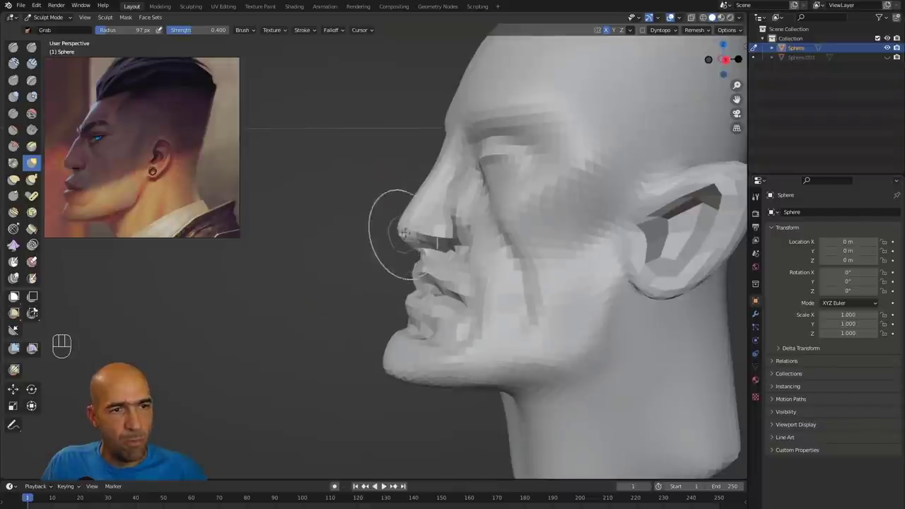
Reshape the nose bridge and tip in profile with the Grab brush at 97 px radius.
alt+middle_drag(394, 235, 382, 246)
ctrl+alt+drag(382, 244, 436, 145)
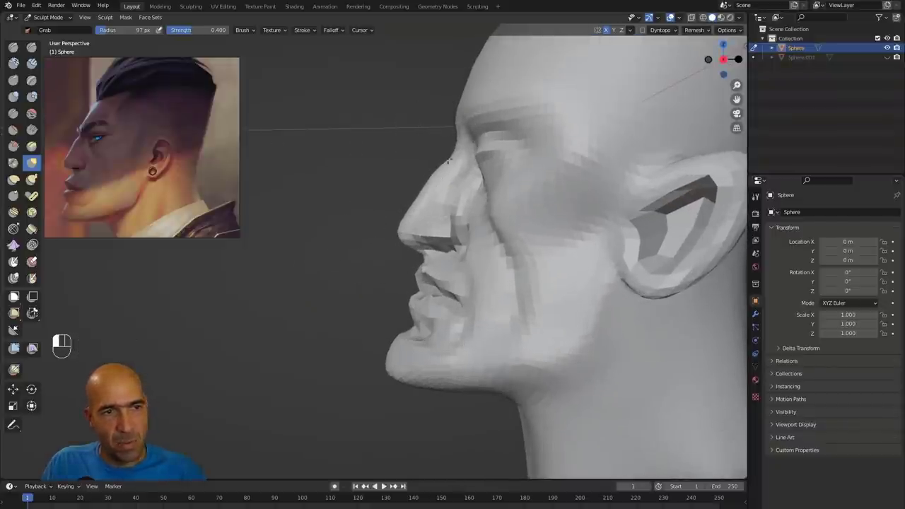
mouse_move(425, 209)
mouse_down()
mouse_move(359, 283)
mouse_move(390, 295)
mouse_move(396, 263)
mouse_up()
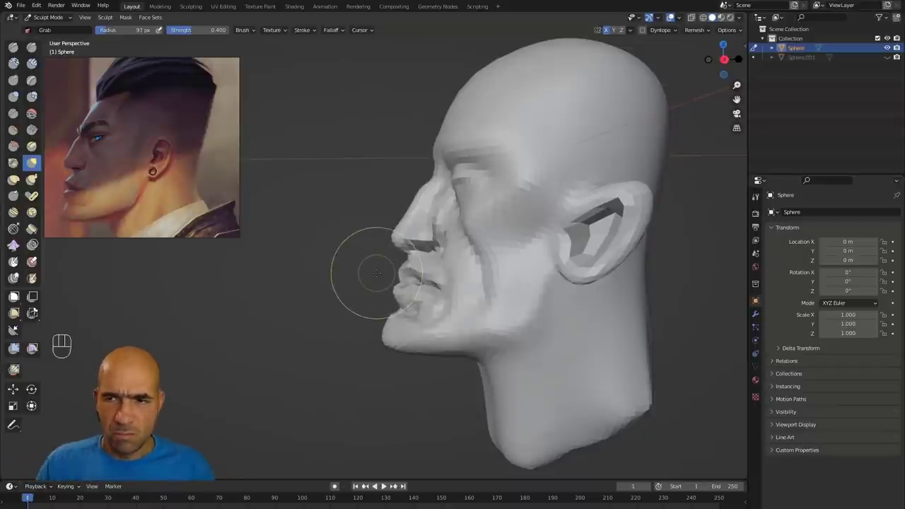
Carve the side of the neck beneath the jaw with the inverted Draw Sharp brush at 97 px radius and undo the extra stroke.
mouse_move(363, 283)
alt+mouse_down()
mouse_move(452, 289)
mouse_move(453, 327)
alt+mouse_up()
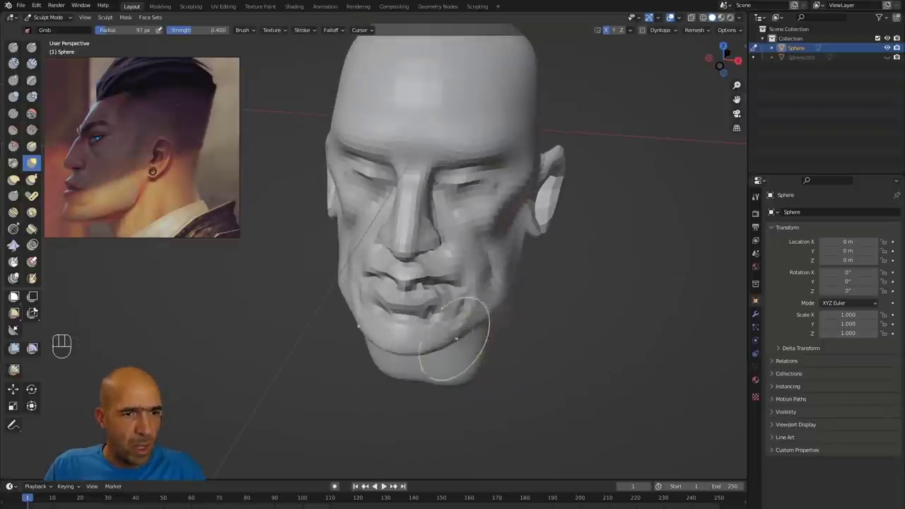
alt+drag(492, 322, 504, 295)
alt+drag(568, 299, 562, 322)
ctrl+alt+drag(562, 323, 495, 348)
alt+drag(437, 398, 358, 311)
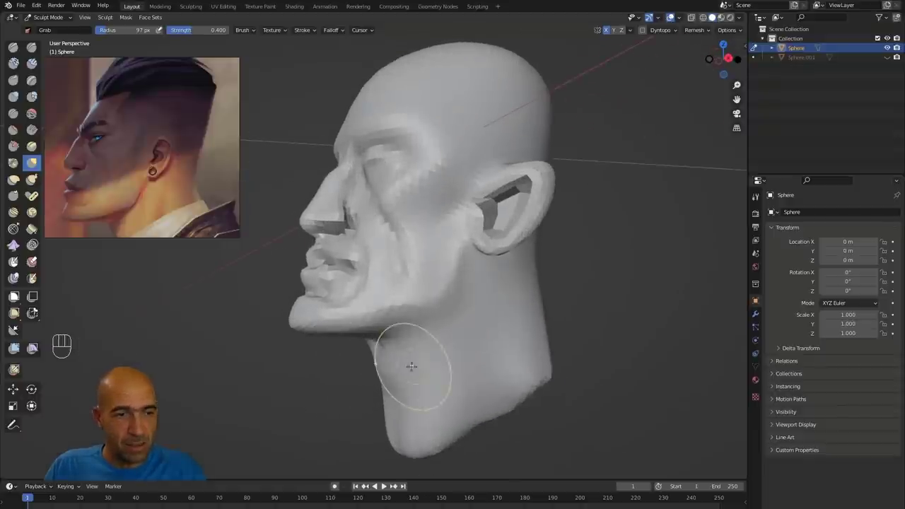
alt+drag(352, 388, 394, 373)
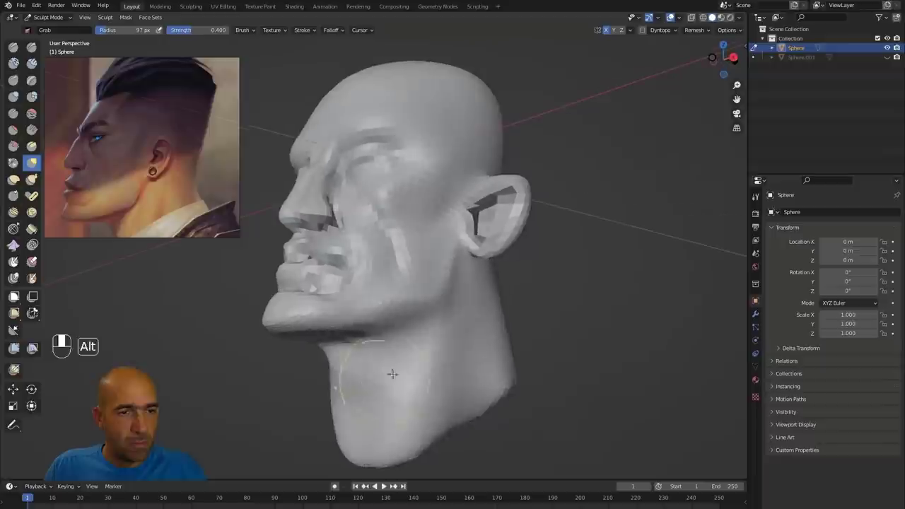
mouse_move(447, 350)
alt+mouse_down()
mouse_move(531, 309)
mouse_move(523, 313)
alt+mouse_up()
key(1)
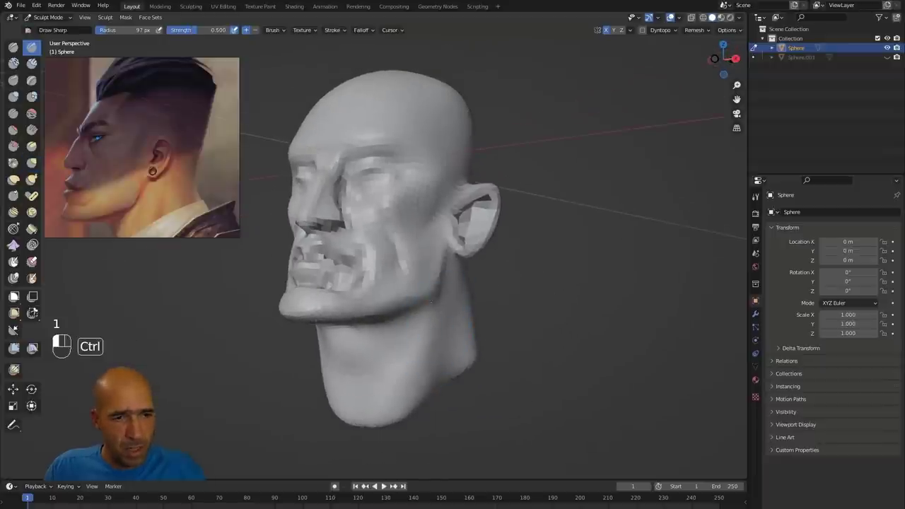
mouse_move(432, 302)
ctrl+mouse_down()
mouse_move(393, 385)
mouse_move(369, 408)
mouse_move(379, 377)
ctrl+mouse_up()
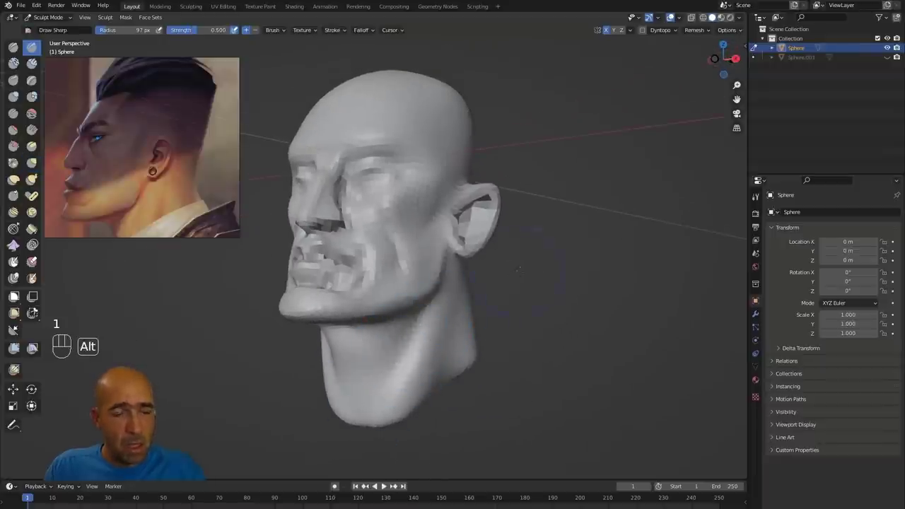
mouse_move(518, 269)
alt+mouse_down()
mouse_move(479, 278)
mouse_move(399, 343)
alt+mouse_up()
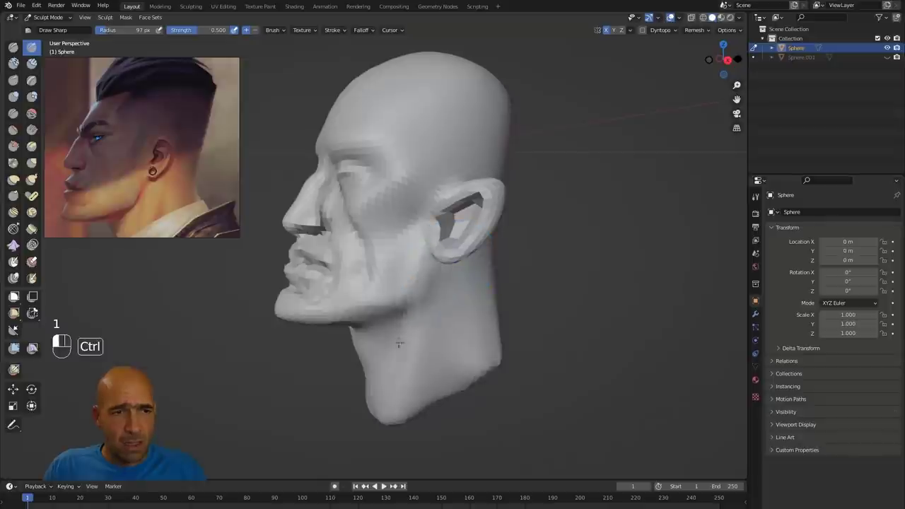
key(ctrl+z)
Reshape the side of the head around the ear and temple with the Grab brush at 131 px radius.
alt+middle_drag(463, 282, 525, 285)
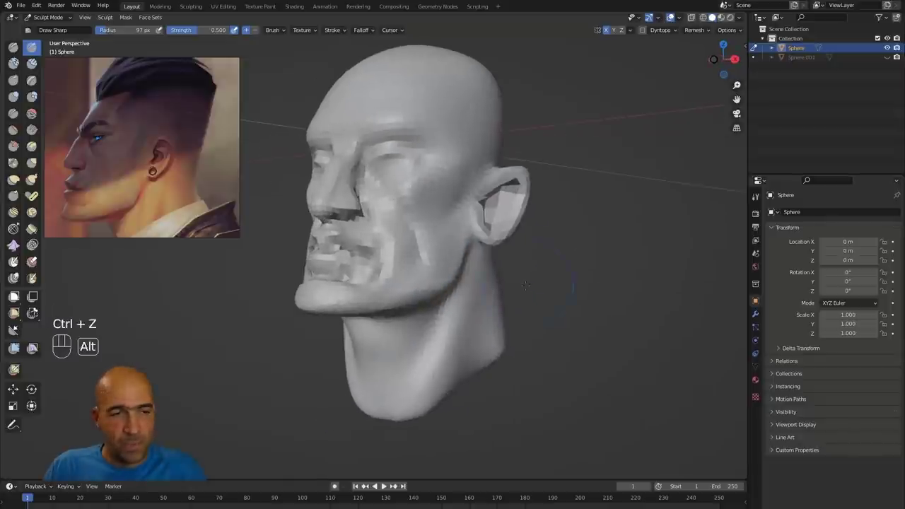
alt+drag(463, 268, 494, 266)
key(g)
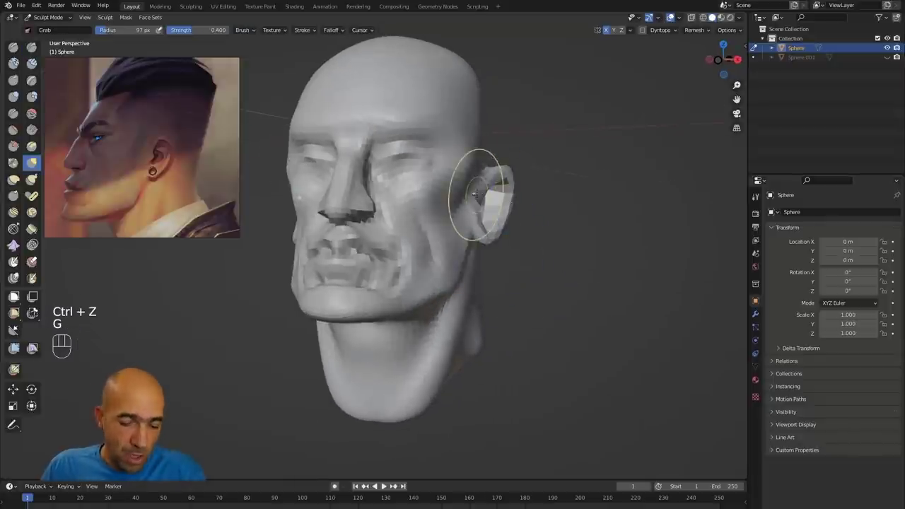
key(bracketright)
key(bracketright)
key(bracketright)
drag(490, 242, 475, 224)
middle_drag(474, 220, 503, 232)
mouse_move(495, 229)
mouse_down()
mouse_move(486, 231)
mouse_move(526, 216)
mouse_move(489, 198)
mouse_up()
scroll(523, 217, up, 1)
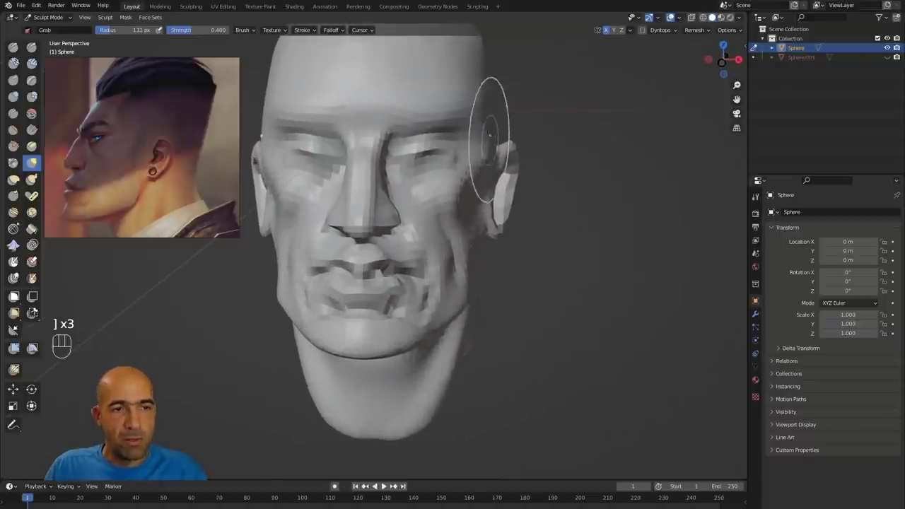
drag(483, 128, 473, 113)
Flatten the temple and the side of the forehead with the Scrape/Peaks brush at 131 px radius.
mouse_move(607, 96)
alt+mouse_down()
mouse_move(588, 99)
mouse_move(592, 225)
alt+mouse_up()
alt+drag(593, 225, 558, 245)
key(3)
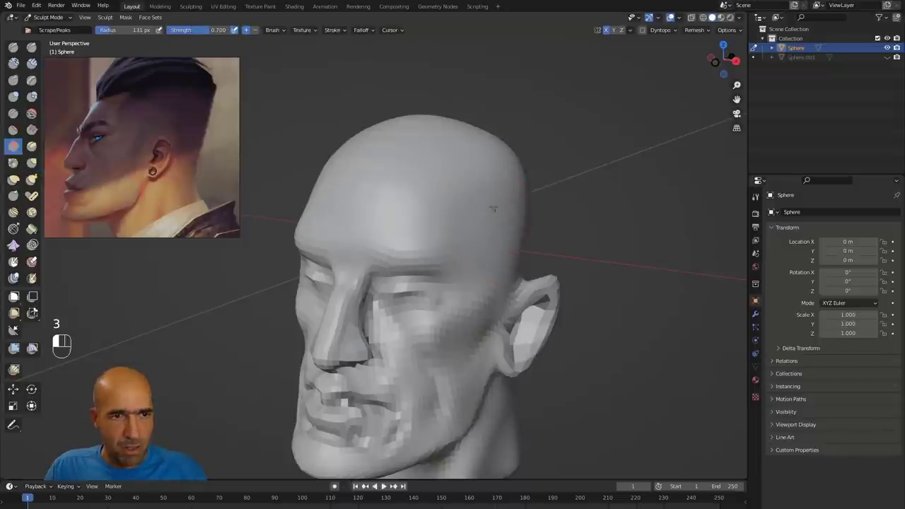
middle_drag(493, 232, 501, 220)
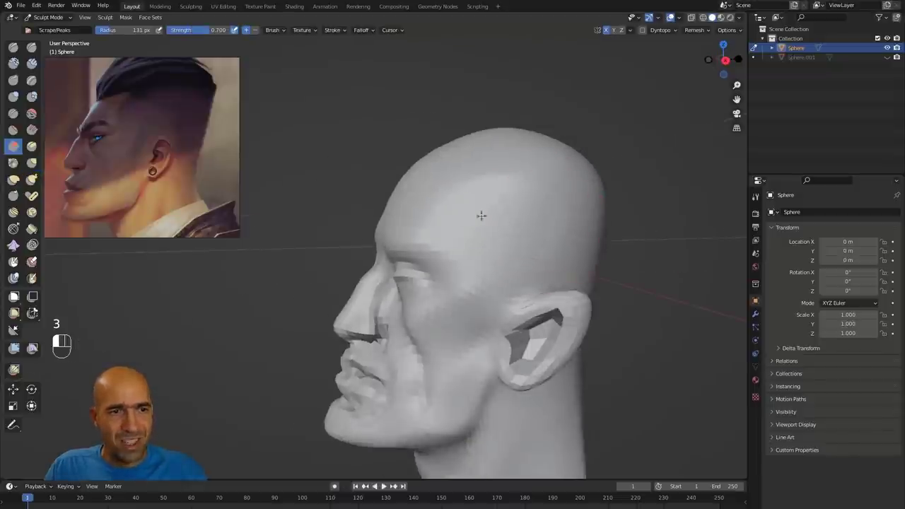
drag(481, 216, 458, 227)
alt+drag(396, 236, 467, 217)
mouse_move(429, 178)
mouse_down()
mouse_move(460, 220)
mouse_move(445, 222)
mouse_up()
drag(448, 212, 466, 227)
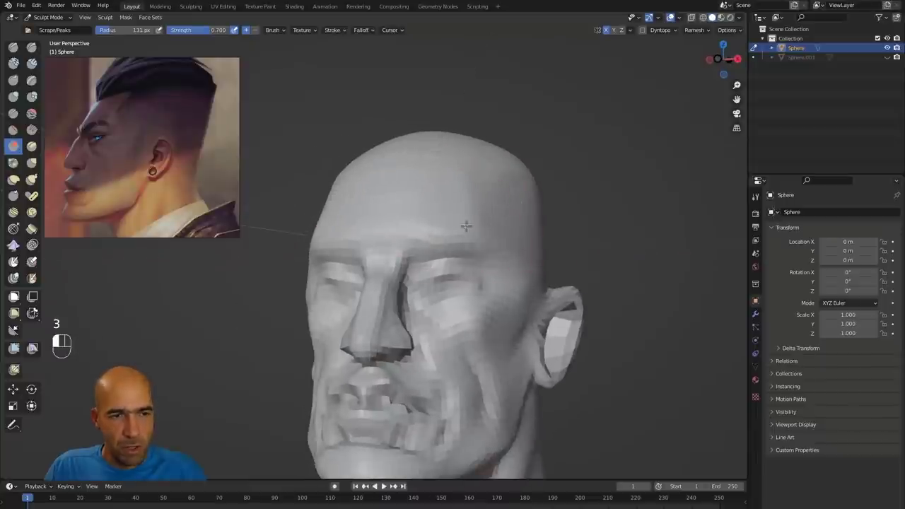
Work the outer end of the brow beside the eye with the Clay Strips brush at 84 px radius.
alt+middle_drag(466, 225, 608, 242)
key(2)
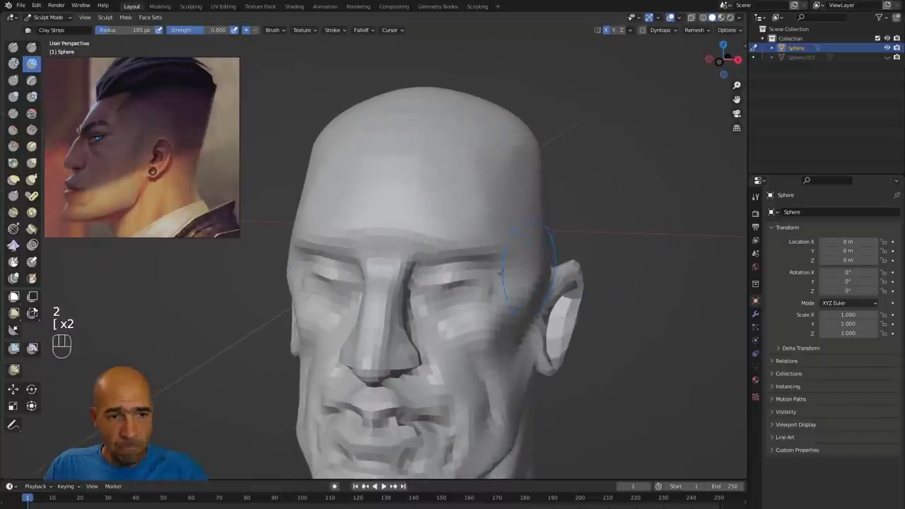
drag(464, 266, 497, 282)
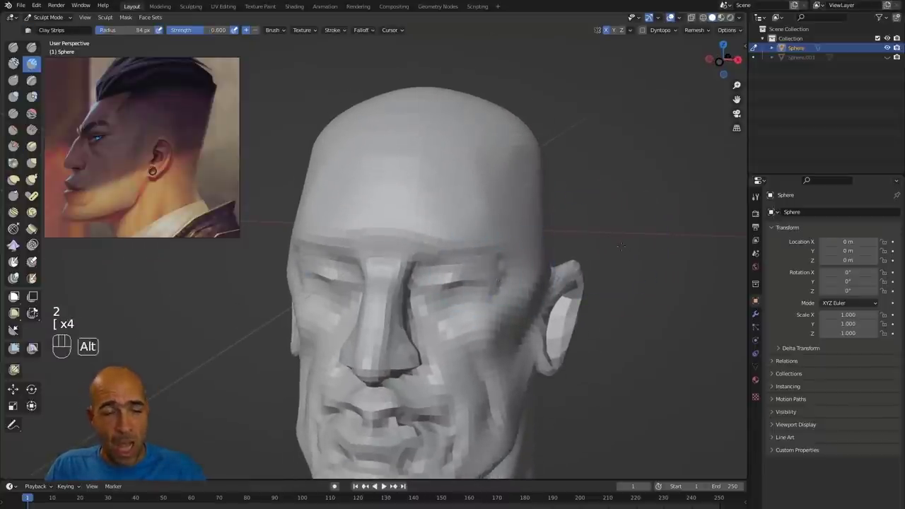
alt+middle_drag(620, 246, 643, 237)
Smooth the side of the nose, and refine and smooth the area beneath the nostril wings with the Draw Sharp brush at 84 px radius.
key(g)
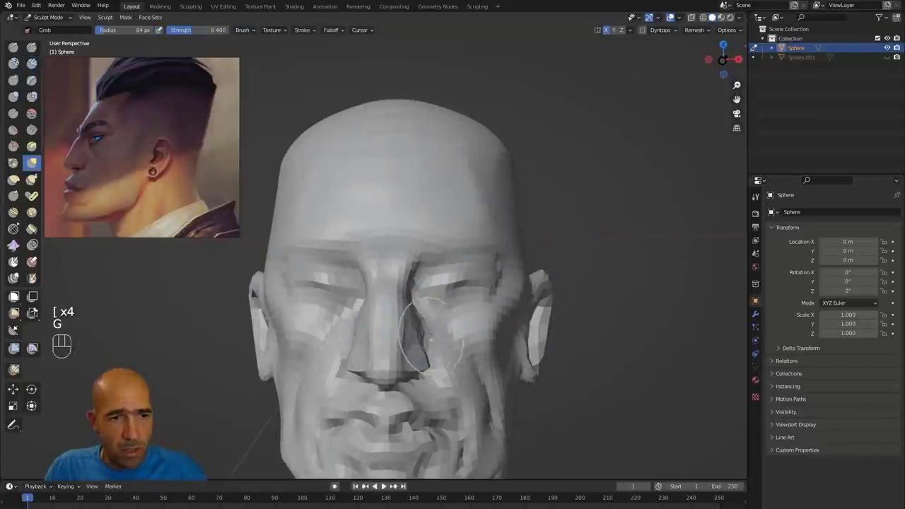
shift+drag(420, 302, 419, 330)
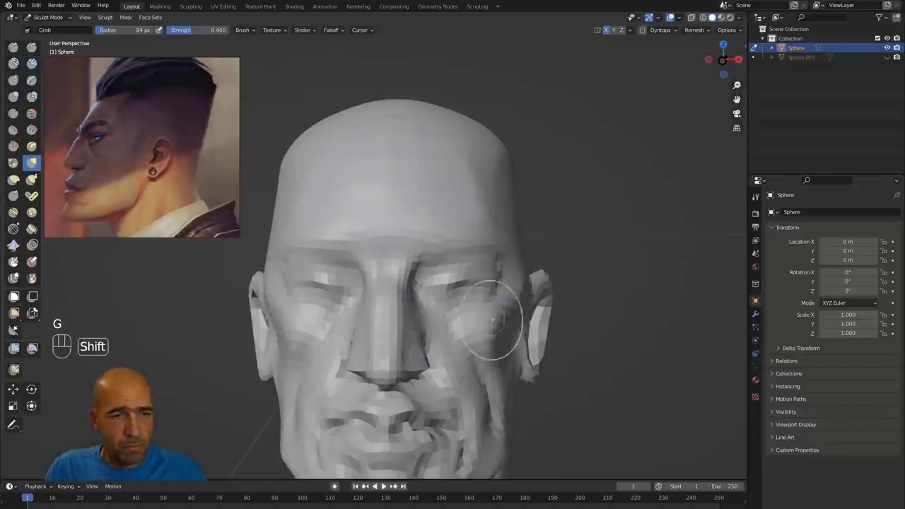
alt+shift+middle_drag(569, 378, 667, 305)
mouse_move(668, 305)
ctrl+alt+middle_down()
mouse_move(661, 317)
mouse_move(654, 299)
mouse_move(567, 288)
ctrl+alt+middle_up()
key(1)
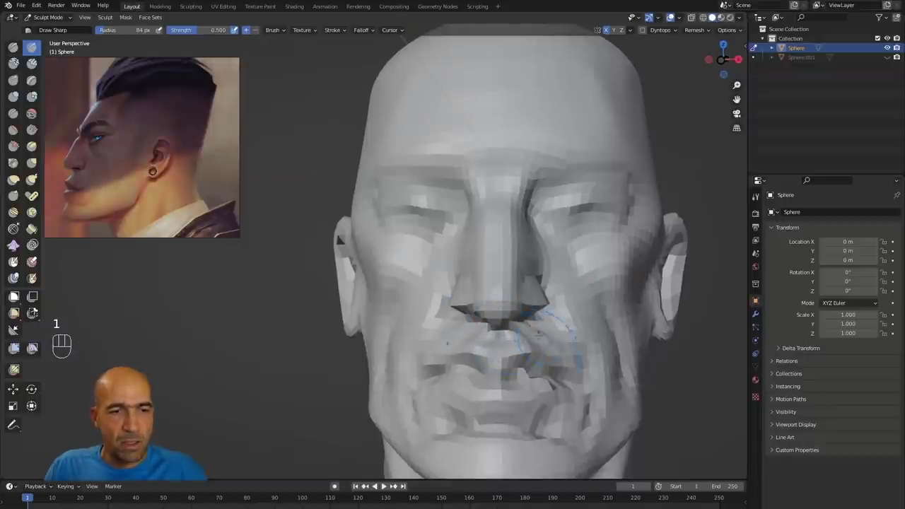
drag(539, 335, 565, 328)
shift+drag(548, 323, 564, 334)
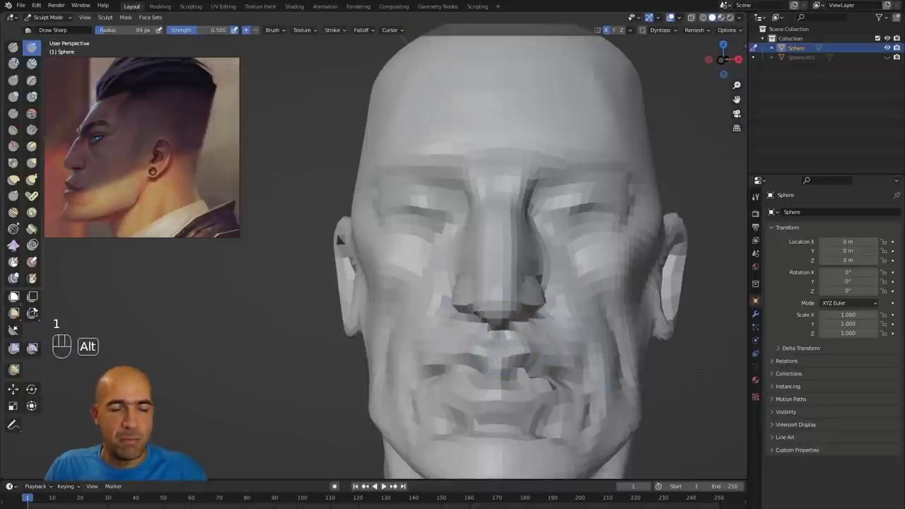
Push the upper lip back in profile with the Grab brush at 84 px radius.
alt+middle_drag(693, 374, 503, 359)
key(g)
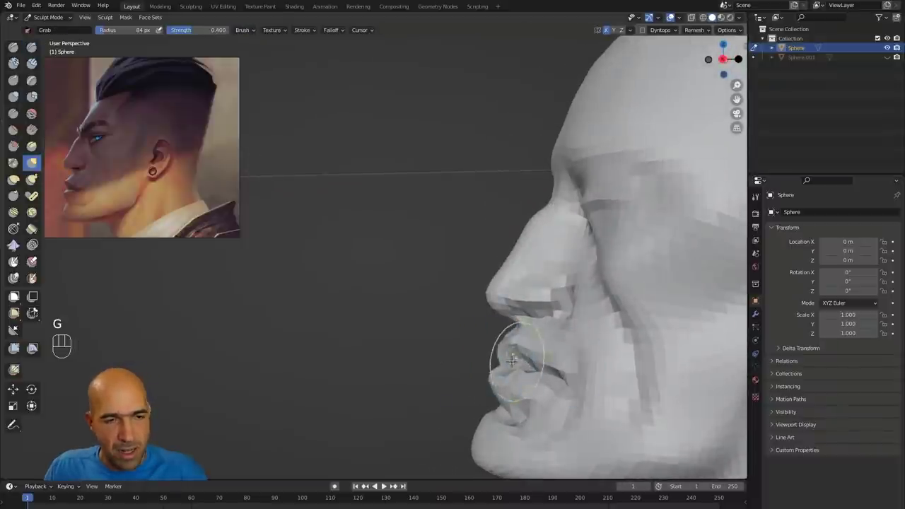
mouse_move(495, 336)
mouse_down()
mouse_move(509, 361)
mouse_move(522, 359)
mouse_move(510, 359)
mouse_up()
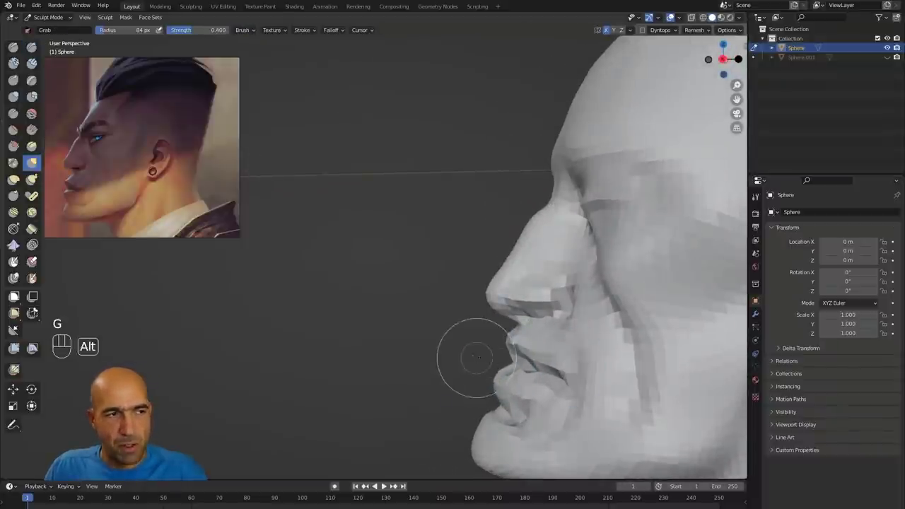
alt+middle_drag(475, 358, 471, 358)
drag(509, 343, 510, 349)
Adjust the profile around the nose and mouth with small Grab brush strokes.
ctrl+alt+middle_drag(482, 359, 482, 398)
drag(451, 320, 446, 313)
ctrl+alt+middle_drag(436, 306, 436, 345)
drag(431, 258, 437, 272)
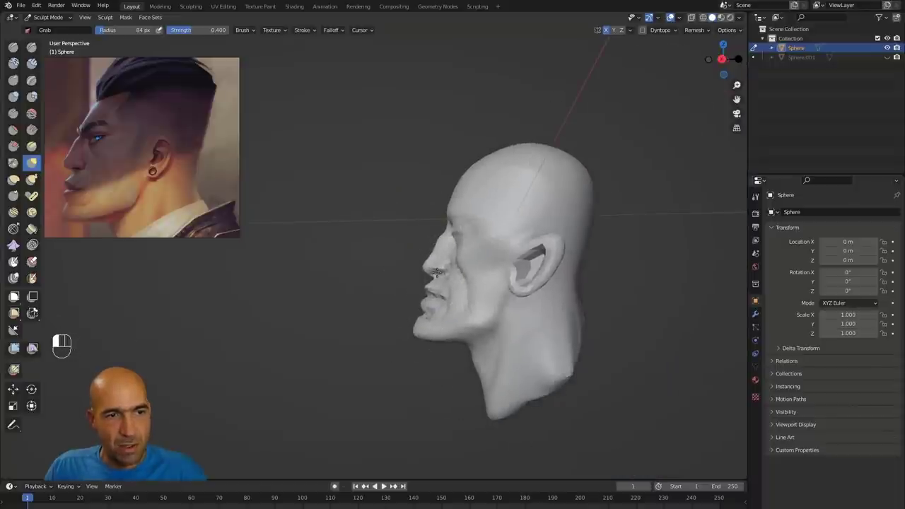
ctrl+alt+middle_drag(422, 281, 420, 300)
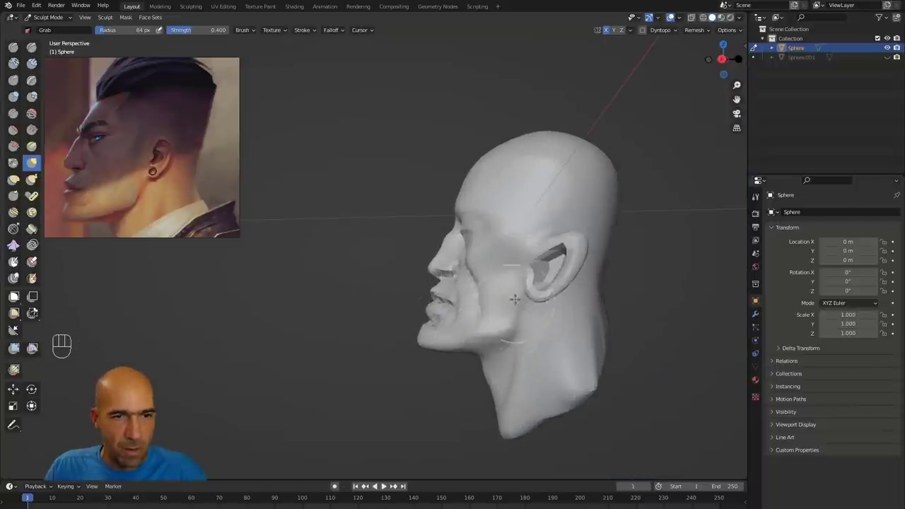
Switch to the Draw brush and smooth the side of the head above the ear.
alt+middle_drag(633, 282, 635, 275)
ctrl+alt+middle_drag(635, 274, 636, 248)
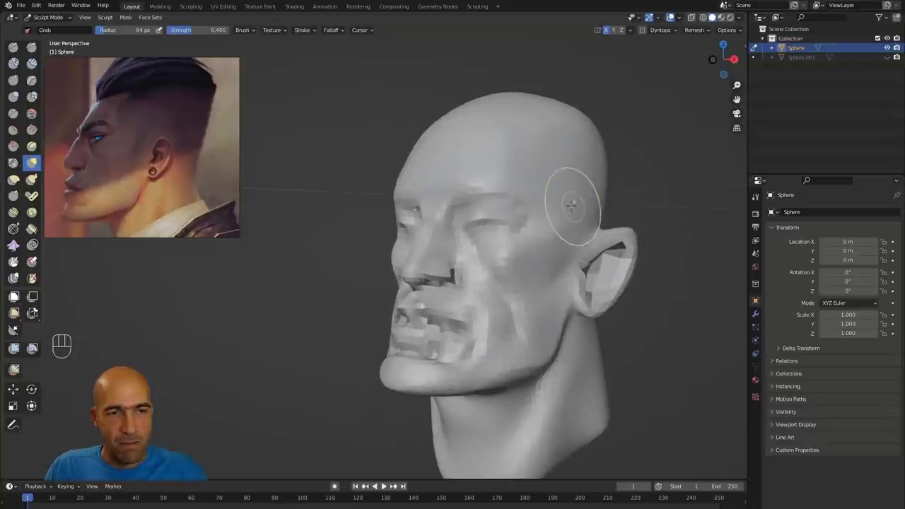
key(x)
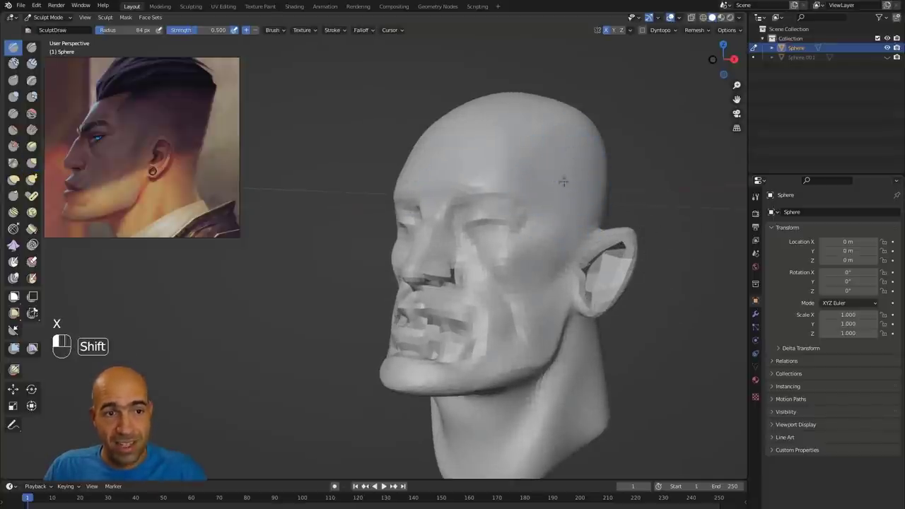
alt+middle_drag(563, 181, 601, 190)
Reshape the ear's front edge, inner hollow and lobe with the Grab brush at 84 px radius.
alt+middle_drag(584, 262, 396, 212)
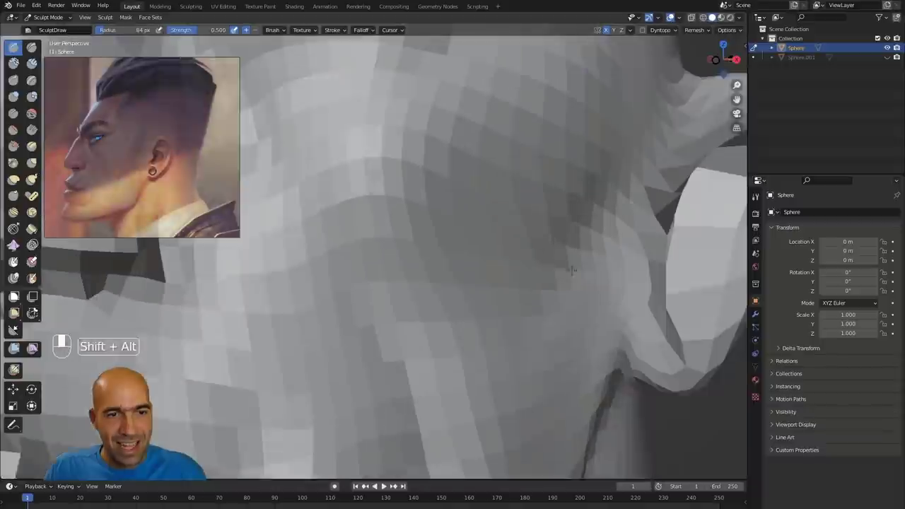
mouse_move(615, 241)
ctrl+alt+middle_down()
mouse_move(628, 298)
mouse_move(587, 292)
ctrl+alt+middle_up()
key(g)
mouse_move(571, 262)
mouse_down()
mouse_move(569, 243)
mouse_move(541, 249)
mouse_move(548, 249)
mouse_up()
alt+middle_drag(641, 226, 577, 222)
mouse_move(556, 213)
mouse_down()
mouse_move(530, 161)
mouse_move(529, 211)
mouse_up()
drag(534, 211, 538, 211)
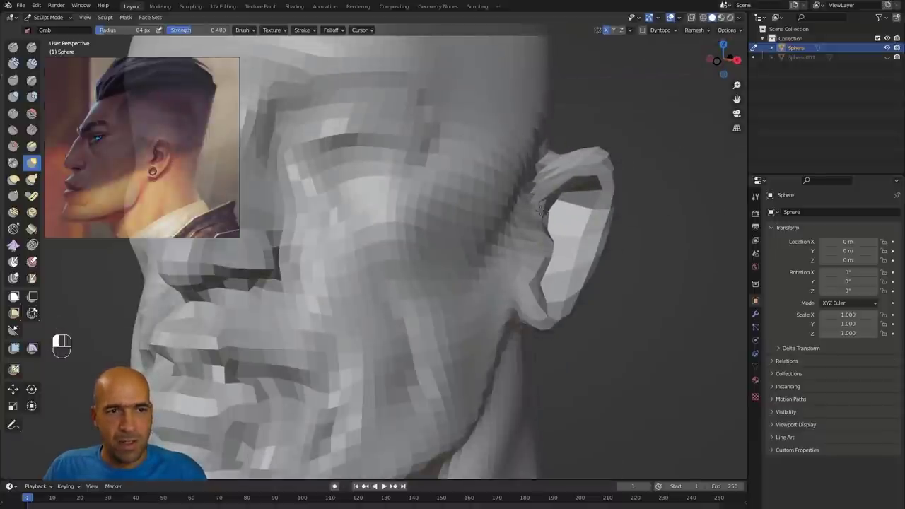
alt+middle_drag(628, 236, 552, 244)
drag(537, 271, 569, 288)
alt+middle_drag(651, 289, 674, 290)
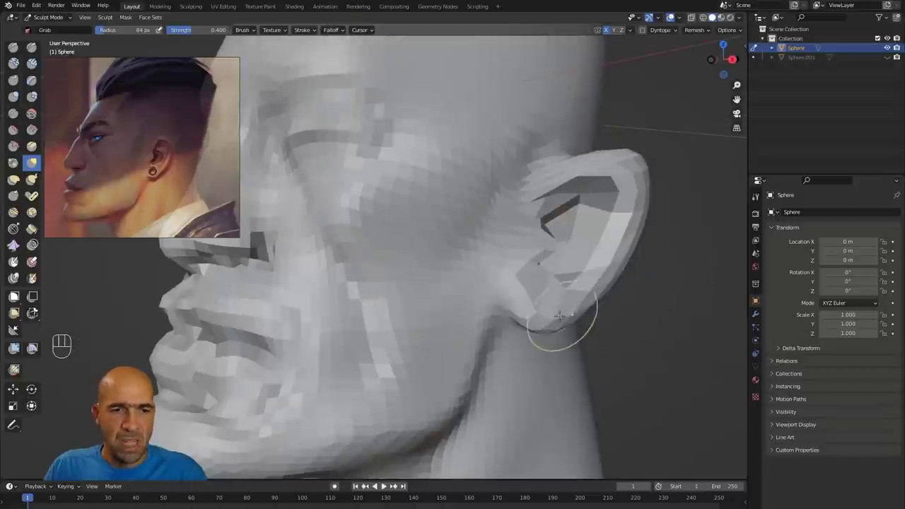
Adjust the jawline and lower cheek with the Grab brush from several angles.
middle_drag(544, 320, 565, 317)
scroll(547, 315, down, 3)
drag(482, 299, 475, 301)
middle_drag(534, 335, 503, 347)
scroll(502, 347, down, 2)
drag(392, 335, 369, 347)
alt+middle_drag(471, 347, 487, 343)
drag(404, 313, 408, 311)
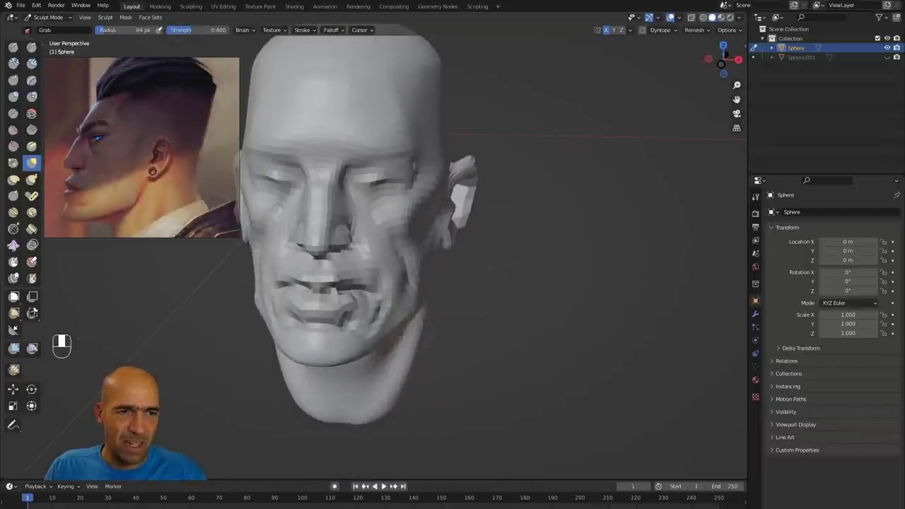
Set a finer voxel size for the head and voxel-remesh it.
alt+middle_drag(489, 268, 522, 311)
alt+shift+middle_drag(505, 290, 455, 300)
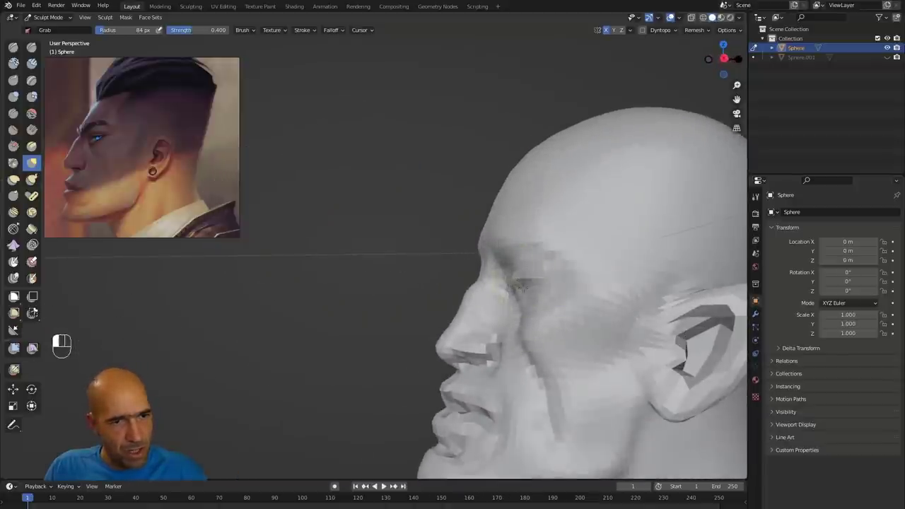
alt+middle_drag(507, 287, 494, 285)
scroll(429, 283, down, 2)
alt+middle_drag(429, 283, 491, 289)
key(shift+r)
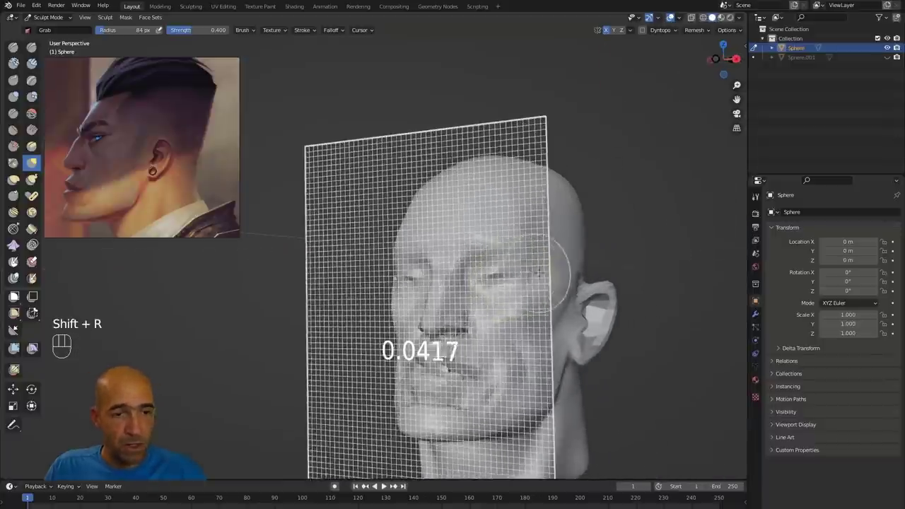
click(622, 273)
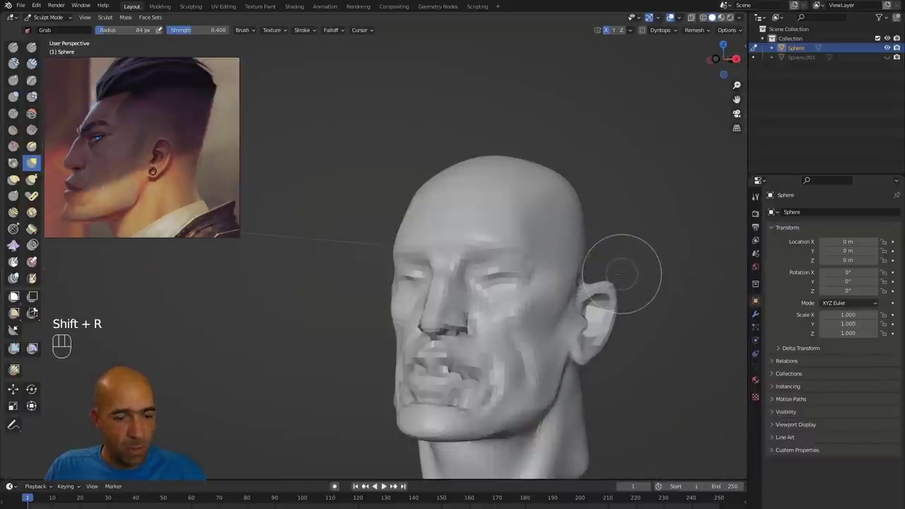
key(ctrl+r)
Smooth the blocky surfaces of the remeshed face around the eyes, cheeks and mouth.
mouse_move(551, 282)
shift+mouse_down()
mouse_move(521, 367)
mouse_move(488, 329)
mouse_move(500, 395)
mouse_move(463, 384)
shift+mouse_up()
mouse_move(564, 311)
shift+mouse_down()
mouse_move(610, 311)
mouse_move(603, 350)
shift+mouse_up()
alt+drag(651, 301, 591, 314)
ctrl+alt+drag(394, 345, 530, 318)
alt+shift+drag(533, 318, 520, 183)
Carve the upper and lower eyelid creases and the fold running down the cheek with the Draw Sharp brush at 54 px radius.
key(1)
key(bracketleft)
key(bracketleft)
key(bracketleft)
key(bracketleft)
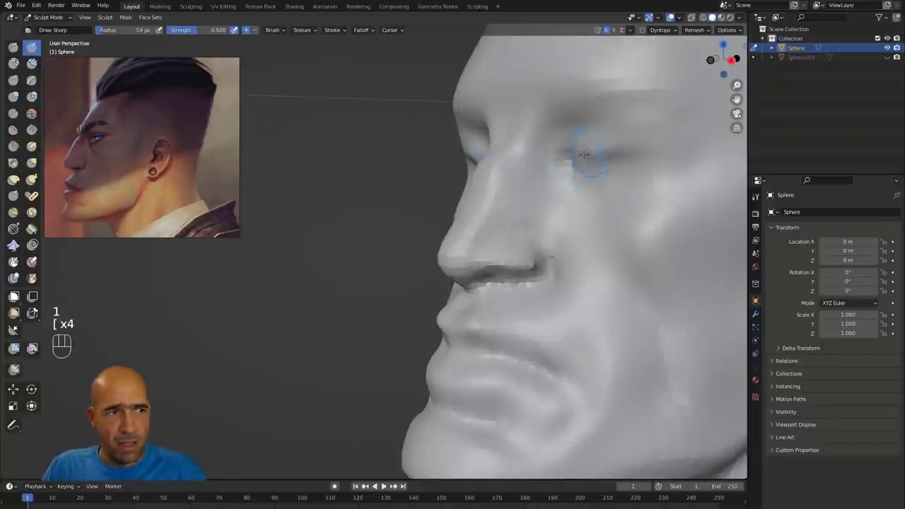
mouse_move(576, 162)
mouse_down()
mouse_move(636, 147)
mouse_move(668, 162)
mouse_move(673, 176)
mouse_move(599, 224)
mouse_up()
mouse_move(569, 177)
ctrl+mouse_down()
mouse_move(614, 223)
mouse_move(609, 244)
mouse_move(676, 342)
mouse_move(672, 424)
ctrl+mouse_up()
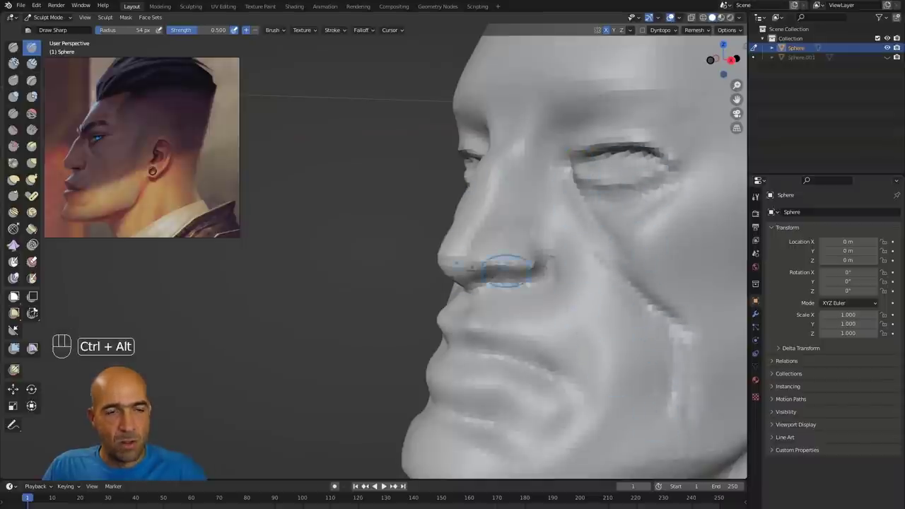
Carve the parting line between the lips and the philtrum groove with Draw Sharp, and smooth the skin above the upper lip.
ctrl+alt+drag(505, 269, 505, 318)
alt+drag(332, 304, 410, 304)
ctrl+alt+drag(390, 364, 393, 201)
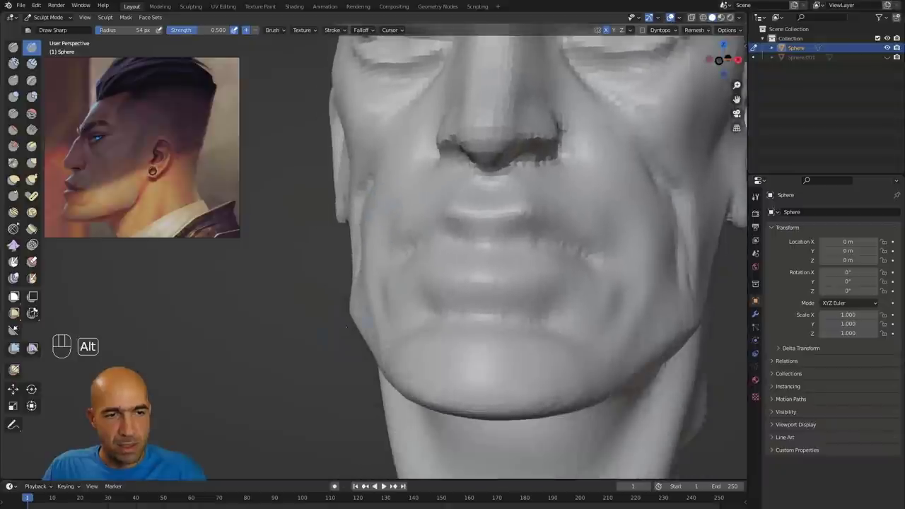
mouse_move(580, 205)
alt+mouse_down()
mouse_move(519, 202)
mouse_move(579, 253)
alt+mouse_up()
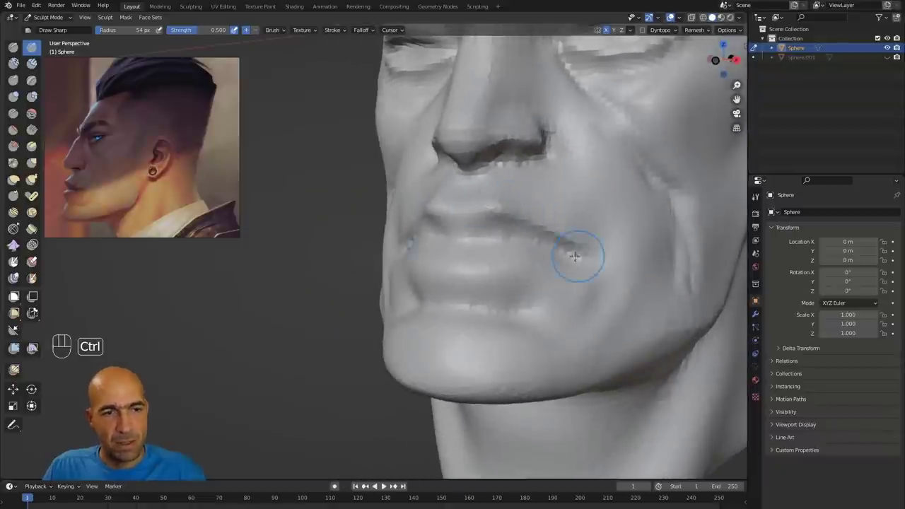
ctrl+drag(518, 239, 469, 240)
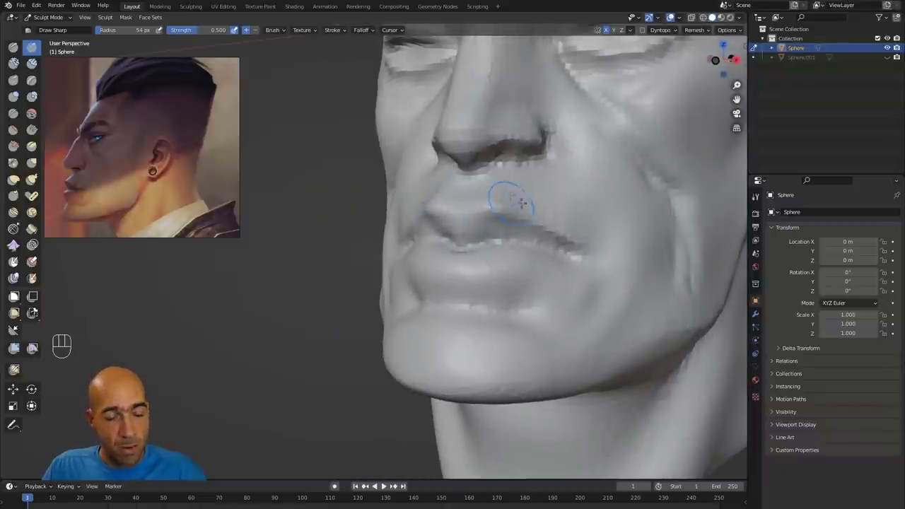
shift+drag(521, 204, 507, 204)
ctrl+drag(460, 186, 461, 204)
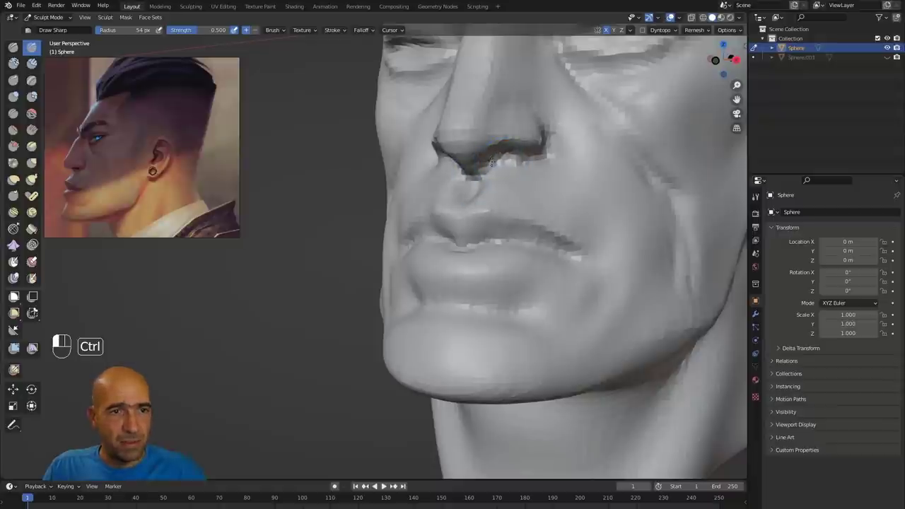
Carve the crease around the nostril wing and the fold running from it into the cheek with Draw Sharp.
middle_drag(504, 189, 464, 192)
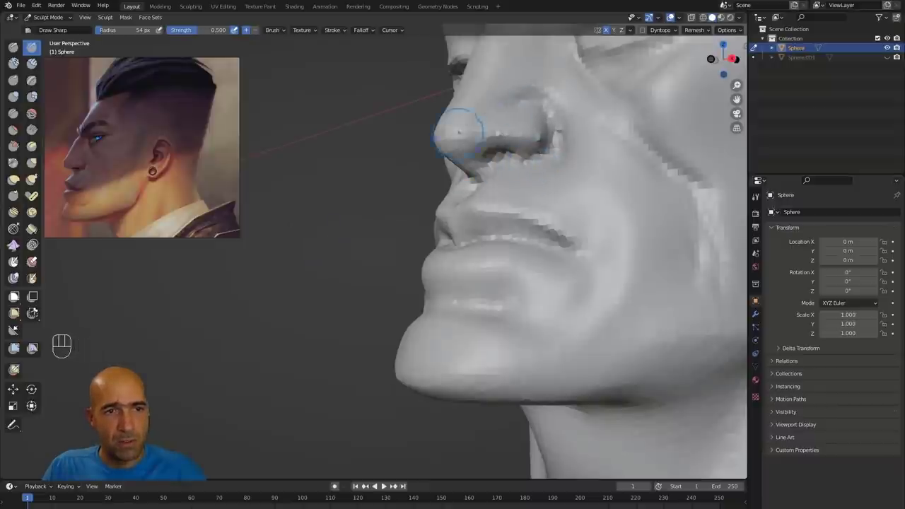
mouse_move(460, 132)
ctrl+alt+mouse_down()
mouse_move(456, 212)
mouse_move(467, 192)
mouse_move(527, 188)
mouse_move(495, 176)
ctrl+alt+mouse_up()
key(p)
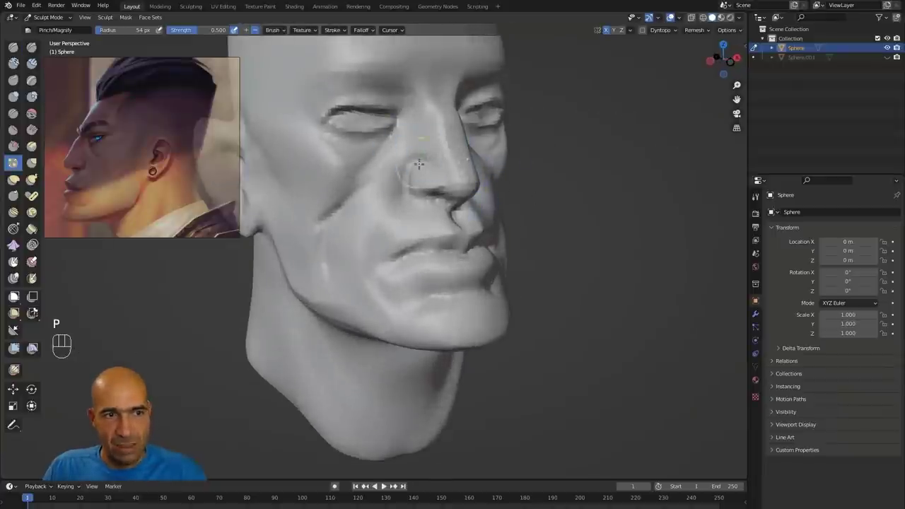
middle_drag(559, 177, 565, 174)
key(1)
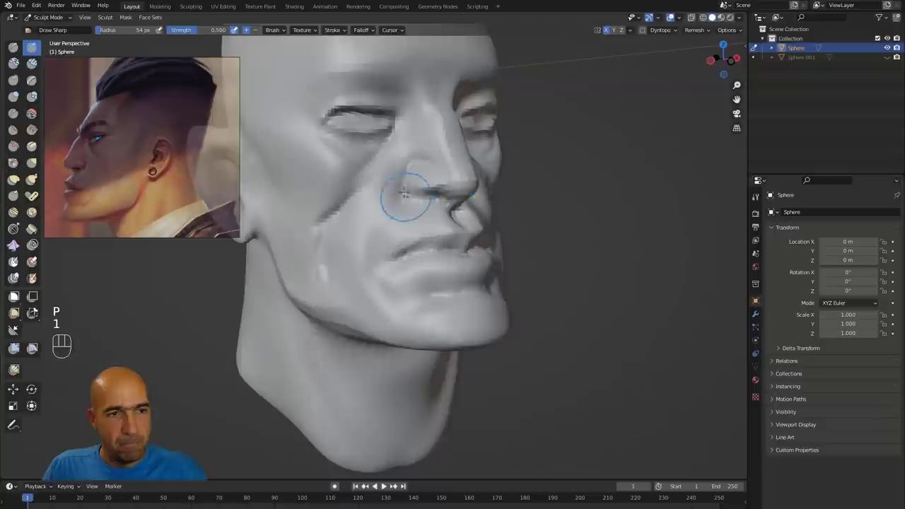
mouse_move(400, 192)
ctrl+mouse_down()
mouse_move(337, 289)
mouse_move(322, 219)
ctrl+mouse_up()
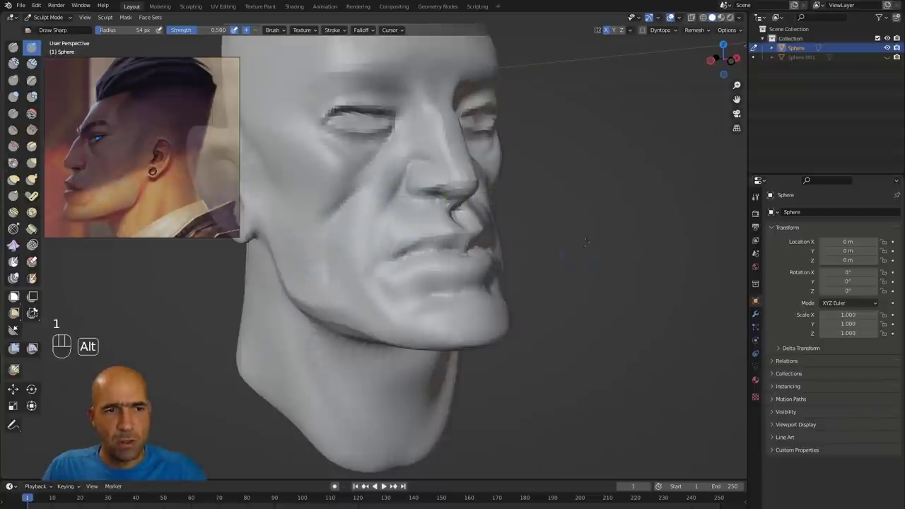
Undo the smoothing at the mouth corner and deepen the lip parting line out to the corner with Draw Sharp.
mouse_move(586, 242)
ctrl+middle_down()
mouse_move(581, 261)
mouse_move(566, 177)
ctrl+middle_up()
shift+drag(444, 272, 430, 262)
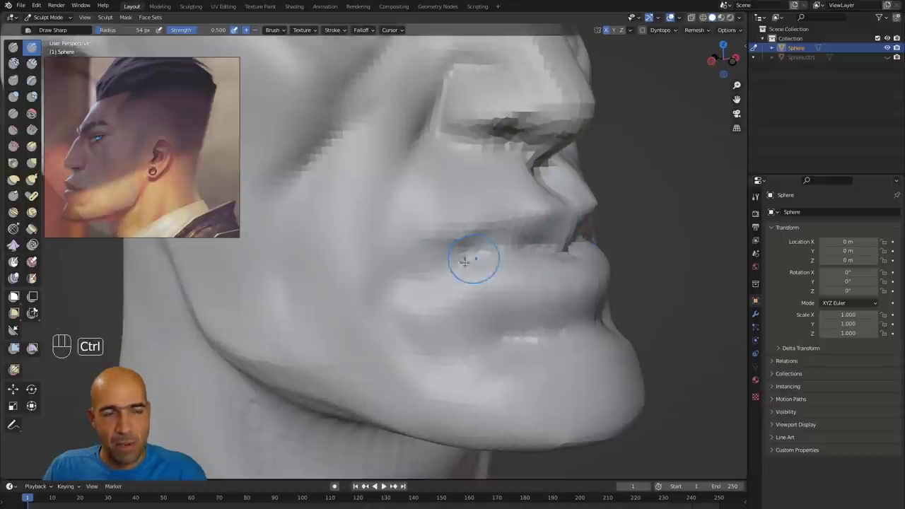
key(ctrl+z)
key(1)
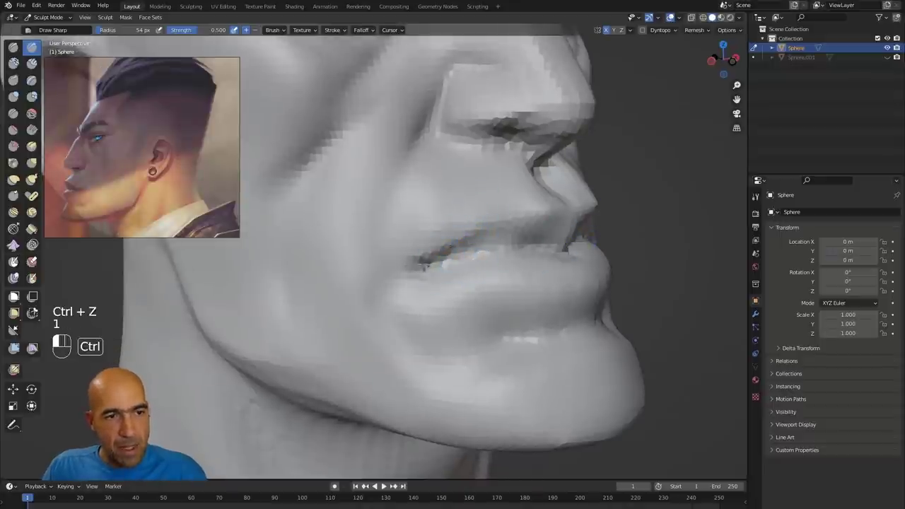
ctrl+drag(425, 267, 502, 248)
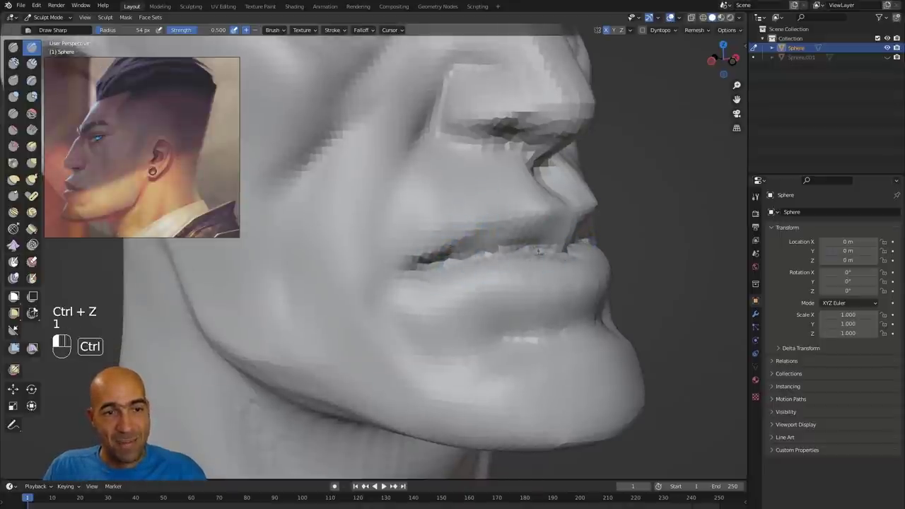
alt+drag(574, 275, 510, 275)
Flatten the plane between the nose and the upper lip with the Scrape brush.
key(3)
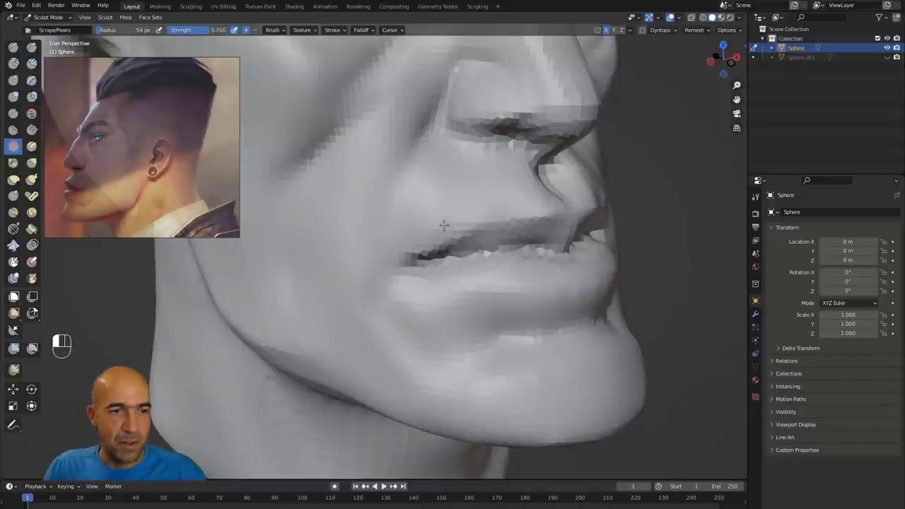
drag(443, 225, 527, 200)
middle_drag(532, 219, 552, 215)
scroll(552, 215, down, 3)
Build up the skin around the mouth corner with Clay Strips and smooth it into the cheek.
key(2)
mouse_move(414, 256)
mouse_down()
mouse_move(382, 246)
mouse_move(391, 232)
mouse_up()
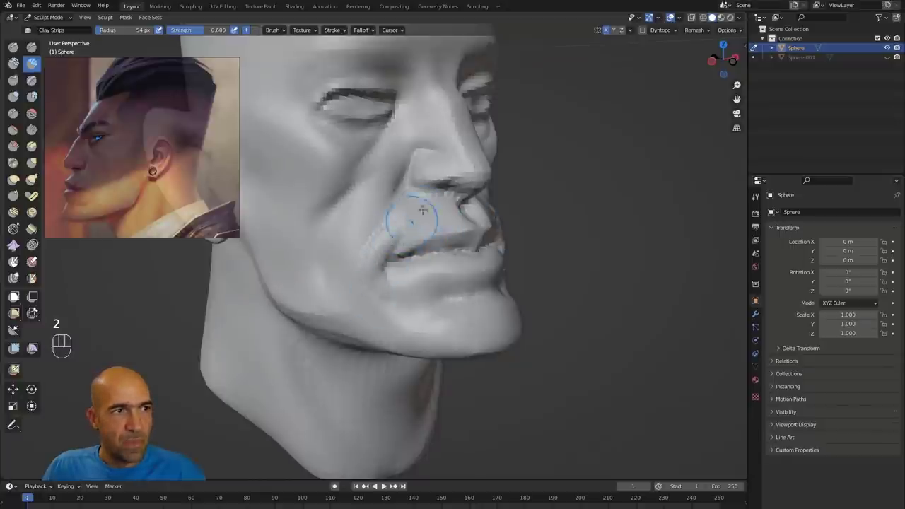
shift+drag(389, 239, 367, 265)
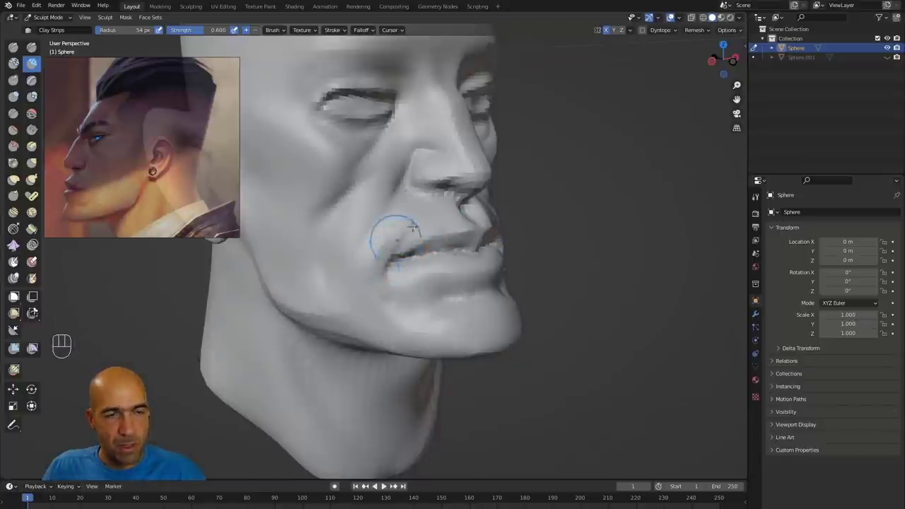
ctrl+alt+middle_drag(360, 275, 385, 301)
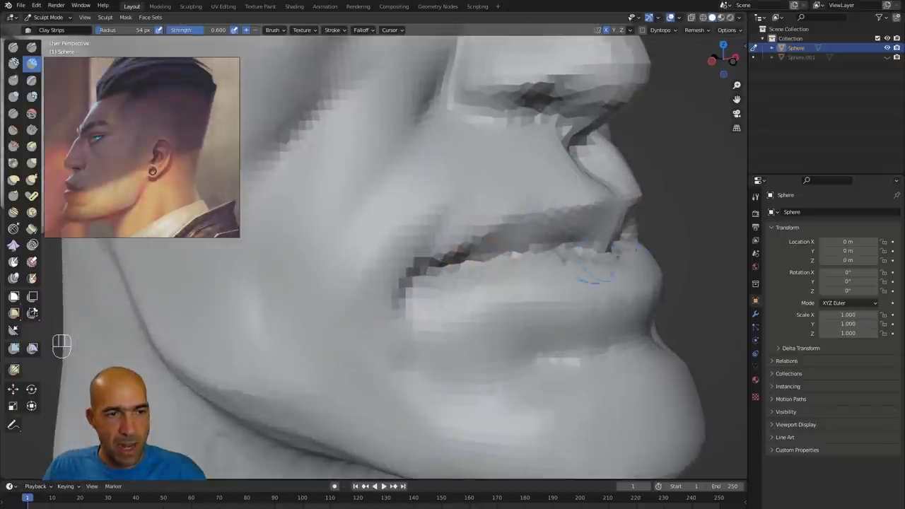
mouse_move(595, 268)
ctrl+alt+mouse_down()
mouse_move(493, 269)
mouse_move(428, 258)
ctrl+alt+mouse_up()
Refine the lips and mouth corners from several angles with the Draw Sharp and Scrape brushes.
key(1)
alt+drag(564, 244, 523, 249)
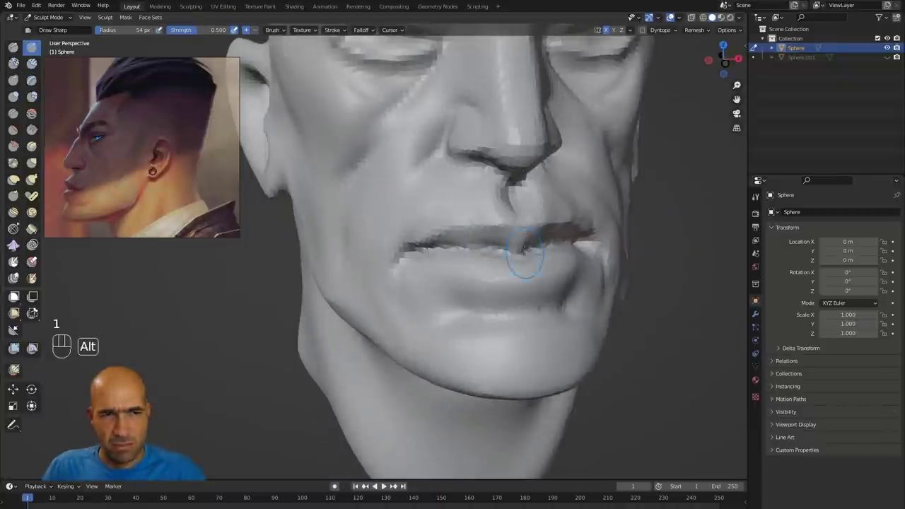
alt+drag(652, 242, 696, 244)
ctrl+alt+drag(664, 244, 587, 251)
key(3)
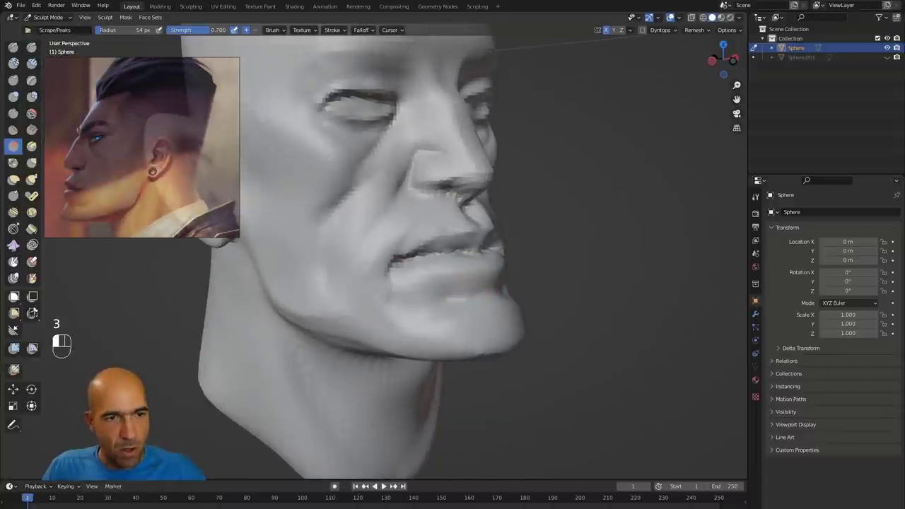
alt+drag(528, 296, 431, 299)
Carve a crease beneath the lower lip that curves up around the mouth corner with Draw Sharp.
key(1)
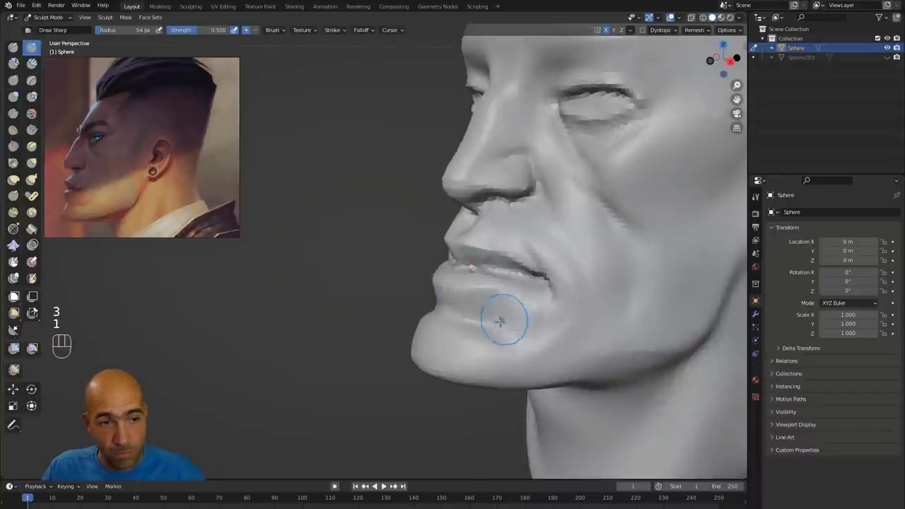
ctrl+drag(506, 345, 553, 329)
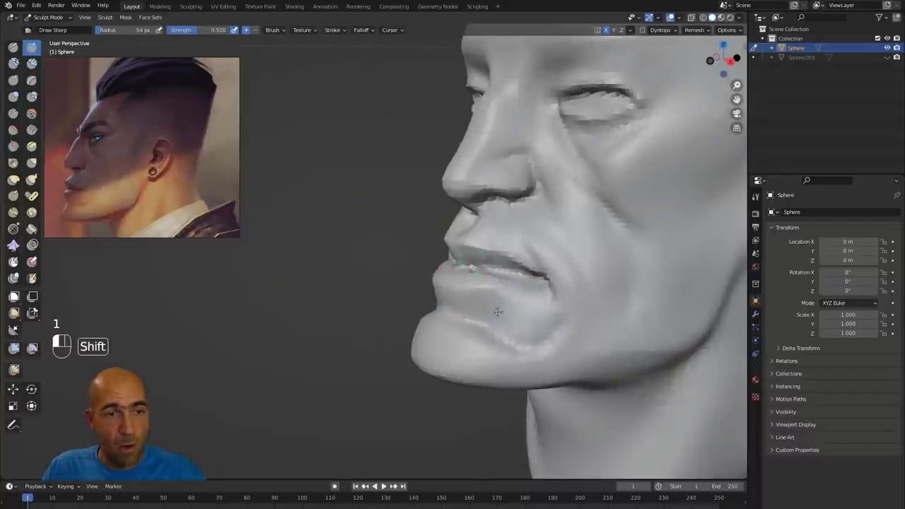
mouse_move(408, 315)
alt+mouse_down()
mouse_move(428, 315)
mouse_move(421, 312)
alt+mouse_up()
alt+drag(446, 265, 440, 265)
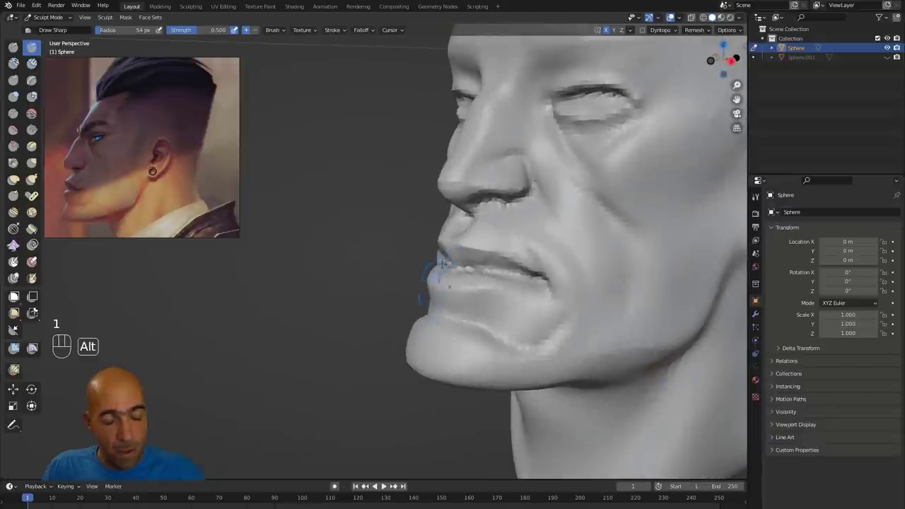
Scrape the lower lip's upper edge, then reshape and smooth the mouth corner using the Grab brush at 73 px radius.
key(3)
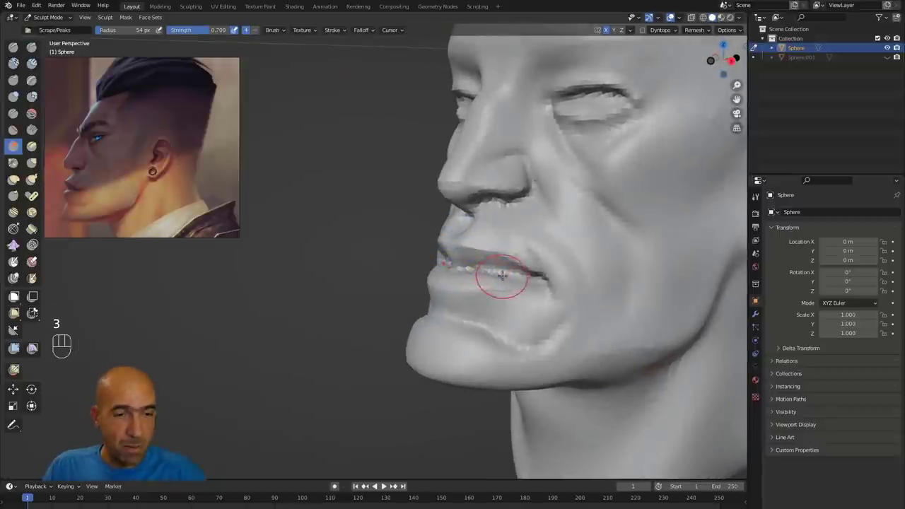
key(g)
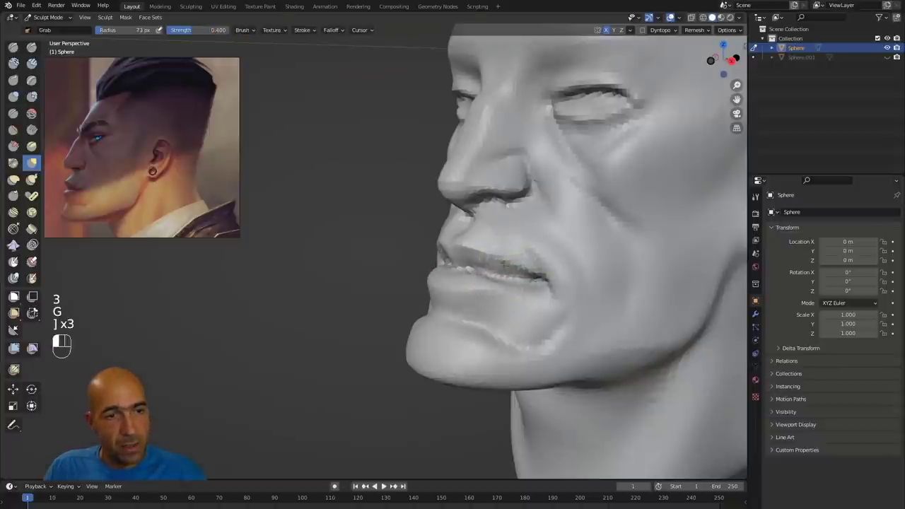
alt+drag(489, 230, 475, 232)
shift+drag(519, 224, 512, 232)
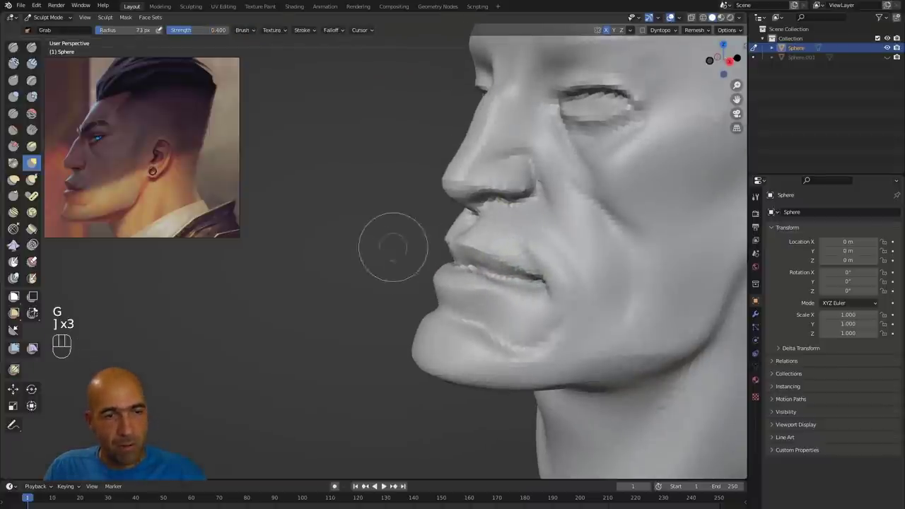
Adjust the nose tip, eye area and brow in side view with the Grab brush to match the reference profile.
alt+drag(393, 247, 482, 227)
ctrl+alt+drag(427, 258, 427, 274)
mouse_move(360, 286)
alt+mouse_down()
mouse_move(264, 299)
mouse_move(339, 293)
mouse_move(353, 276)
mouse_move(388, 281)
alt+mouse_up()
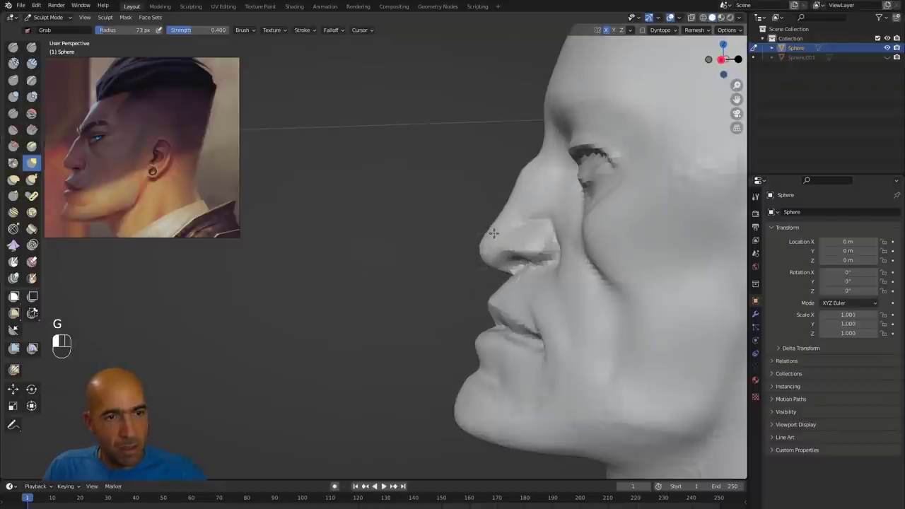
mouse_move(475, 219)
ctrl+alt+mouse_down()
mouse_move(394, 267)
mouse_move(424, 257)
mouse_move(429, 282)
mouse_move(472, 225)
ctrl+alt+mouse_up()
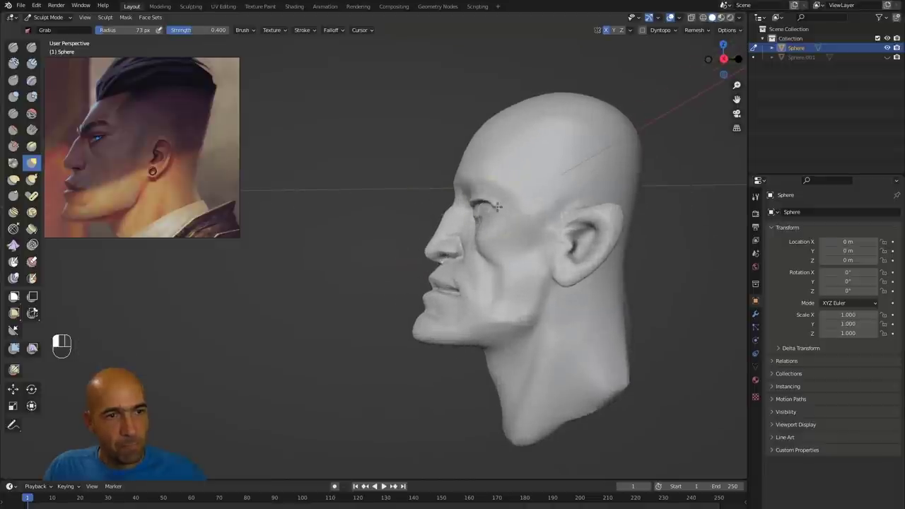
alt+drag(422, 194, 425, 186)
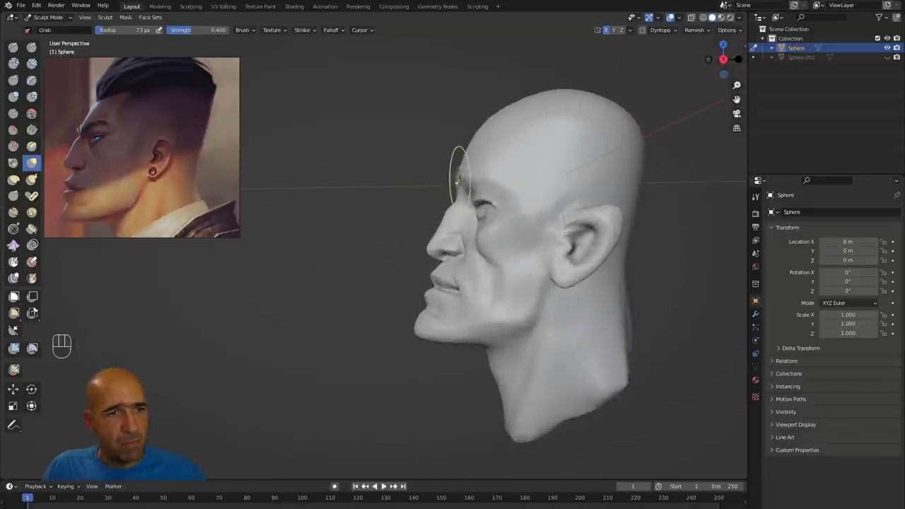
ctrl+middle_drag(447, 134, 442, 187)
drag(426, 200, 523, 176)
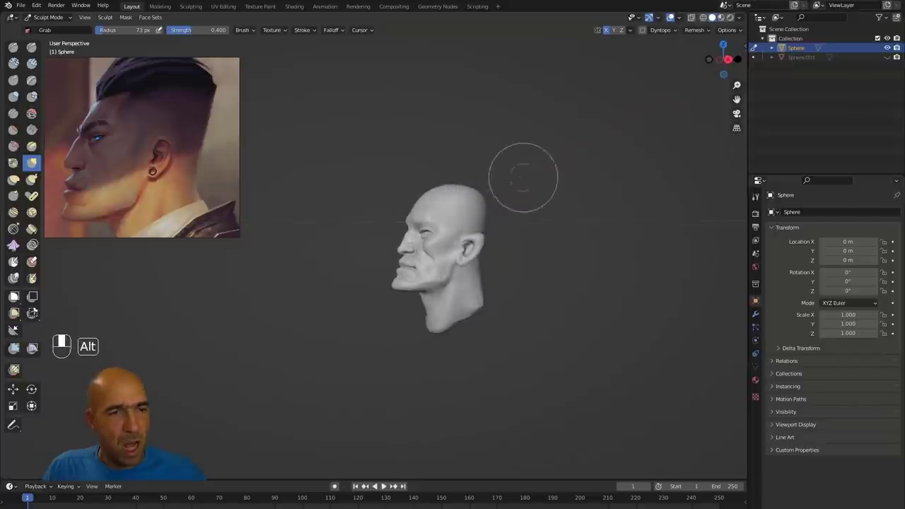
drag(489, 202, 487, 203)
Flatten the lower lip with the Scrape brush at 52 px radius.
ctrl+middle_drag(466, 243, 479, 164)
alt+middle_drag(383, 291, 362, 301)
ctrl+alt+middle_drag(360, 262, 342, 280)
mouse_move(341, 275)
alt+shift+middle_down()
mouse_move(353, 297)
mouse_move(348, 290)
alt+shift+middle_up()
key(3)
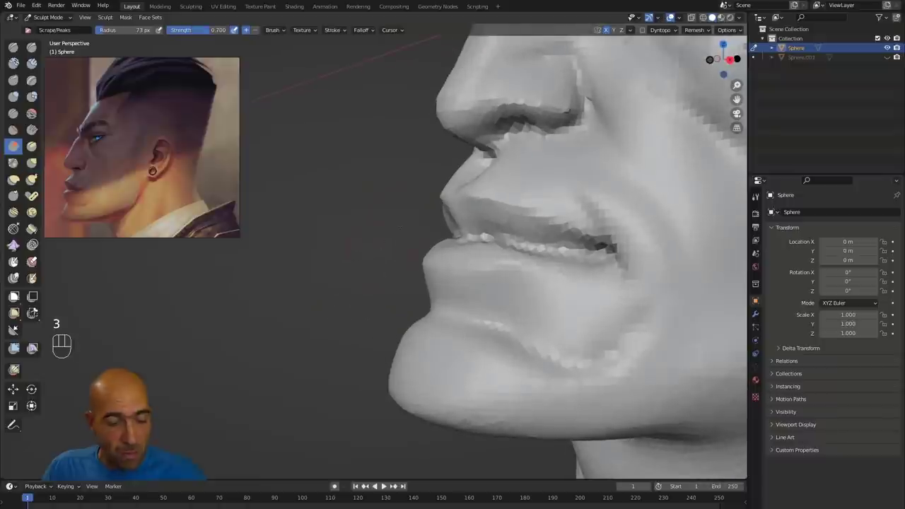
key([)
key([)
drag(491, 262, 501, 255)
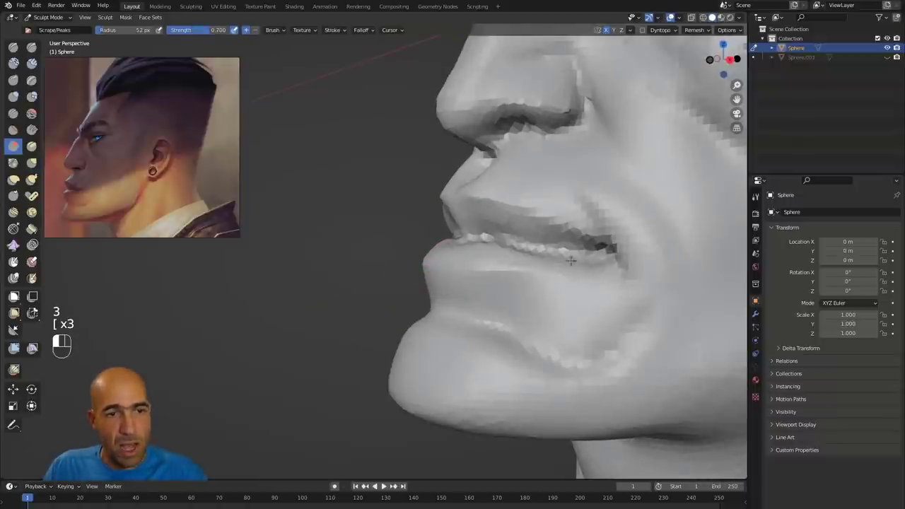
Define the lower lip's edge with Draw Sharp and smooth the crease between the lip and the chin.
key(1)
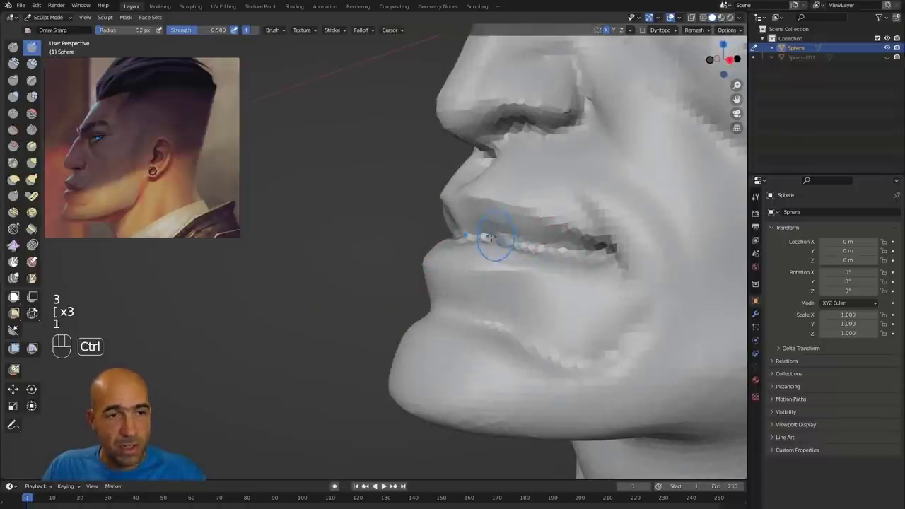
ctrl+drag(535, 247, 560, 255)
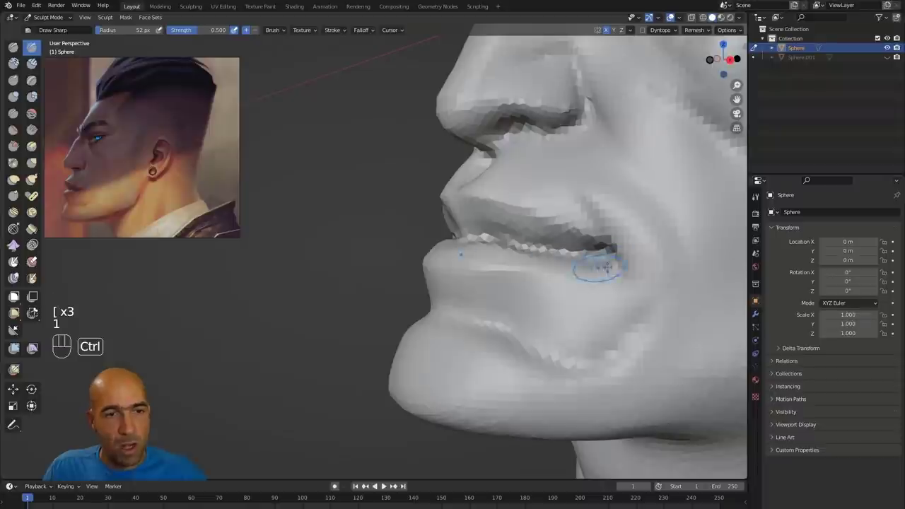
ctrl+drag(521, 285, 595, 283)
shift+drag(569, 349, 552, 358)
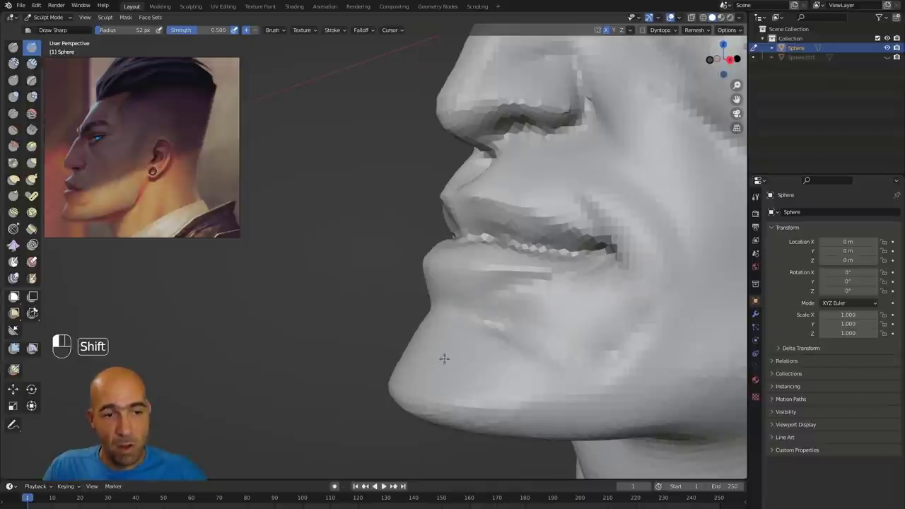
Sharpen the jawline from the chin back toward the jaw corner with the Draw Sharp brush.
ctrl+middle_drag(426, 388, 426, 431)
middle_drag(452, 396, 414, 393)
ctrl+drag(477, 332, 544, 316)
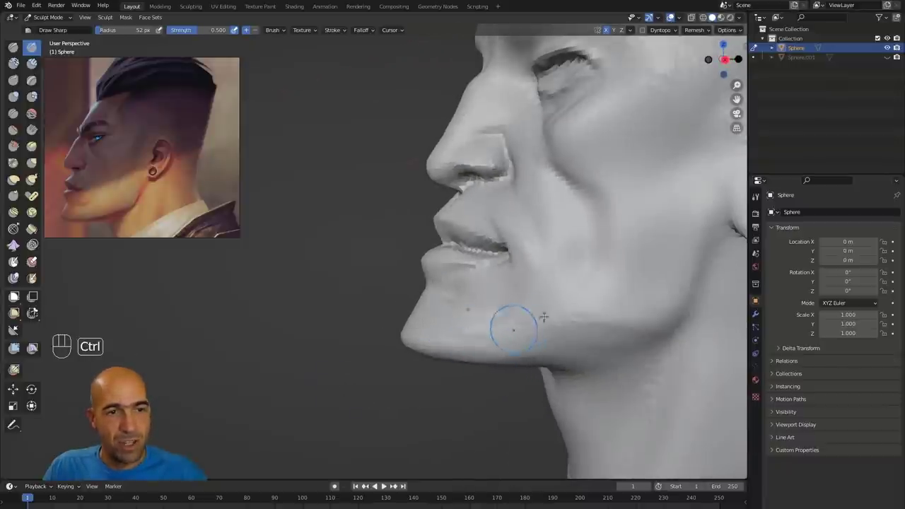
mouse_move(405, 380)
ctrl+middle_down()
mouse_move(405, 417)
mouse_move(435, 393)
ctrl+middle_up()
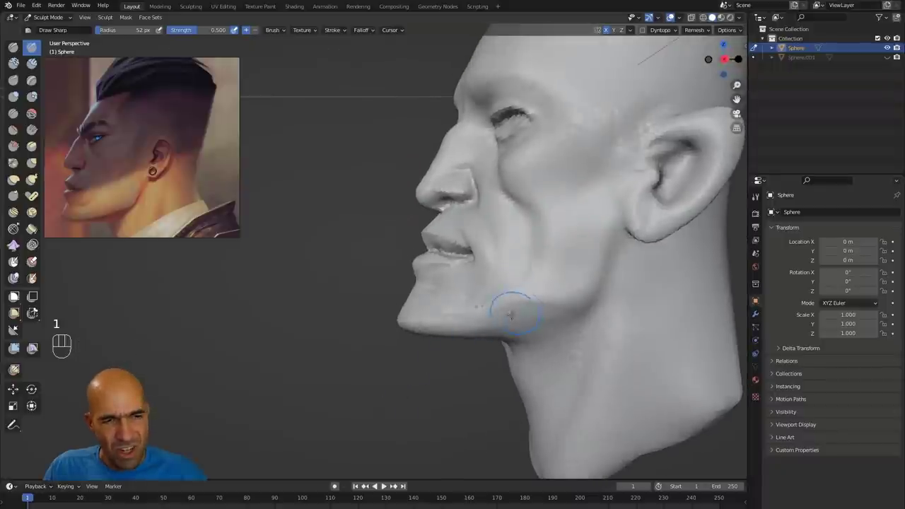
drag(422, 335, 568, 309)
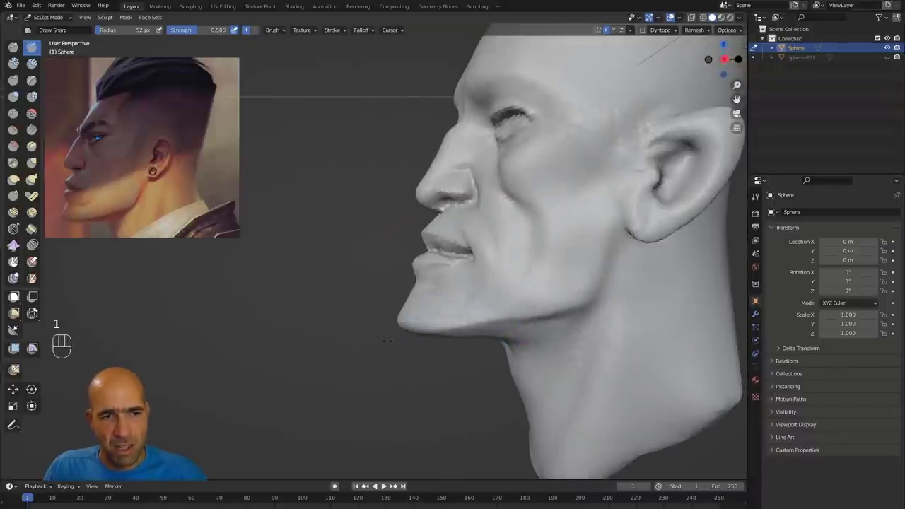
Smooth the skin in front of the ear and rough in the inner ear folds with the Draw Sharp brush.
middle_drag(387, 340, 436, 338)
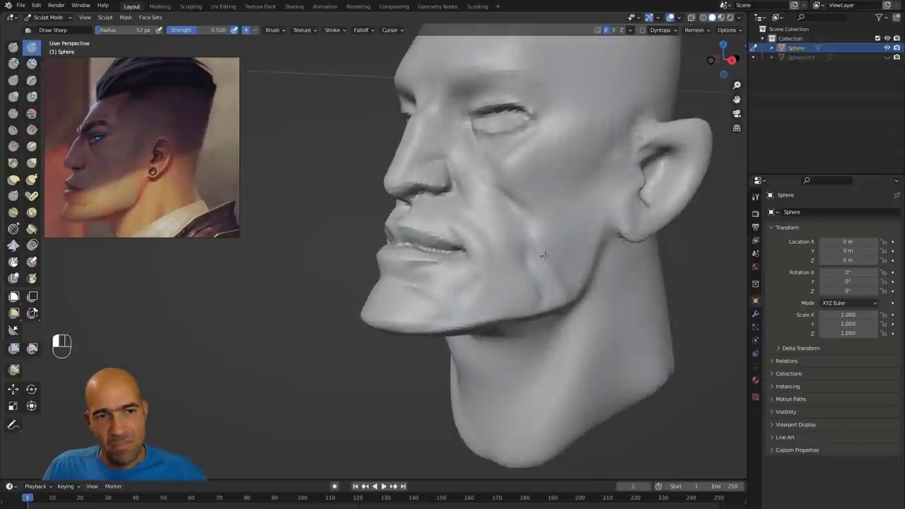
alt+shift+middle_drag(684, 222, 557, 339)
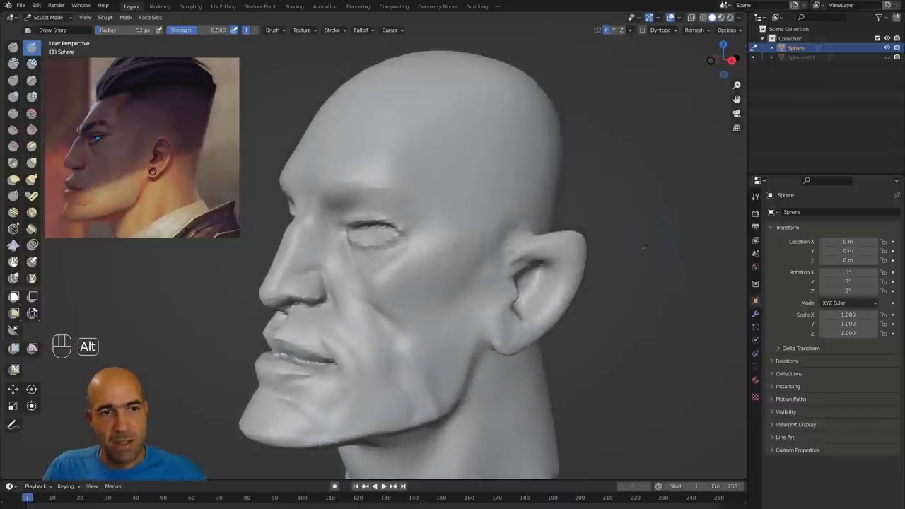
ctrl+alt+middle_drag(587, 304, 614, 225)
shift+drag(490, 224, 475, 226)
shift+middle_drag(461, 226, 343, 204)
mouse_move(447, 233)
ctrl+mouse_down()
mouse_move(496, 246)
mouse_move(461, 306)
ctrl+mouse_up()
mouse_move(556, 248)
ctrl+alt+middle_down()
mouse_move(569, 201)
mouse_move(566, 219)
ctrl+alt+middle_up()
alt+middle_drag(565, 219, 523, 225)
mouse_move(501, 230)
mouse_down()
mouse_move(515, 248)
mouse_move(487, 283)
mouse_move(495, 232)
mouse_move(458, 251)
mouse_up()
Deepen the crease under the ear's upper rim and down its front with Draw Sharp at 52 px radius.
key(2)
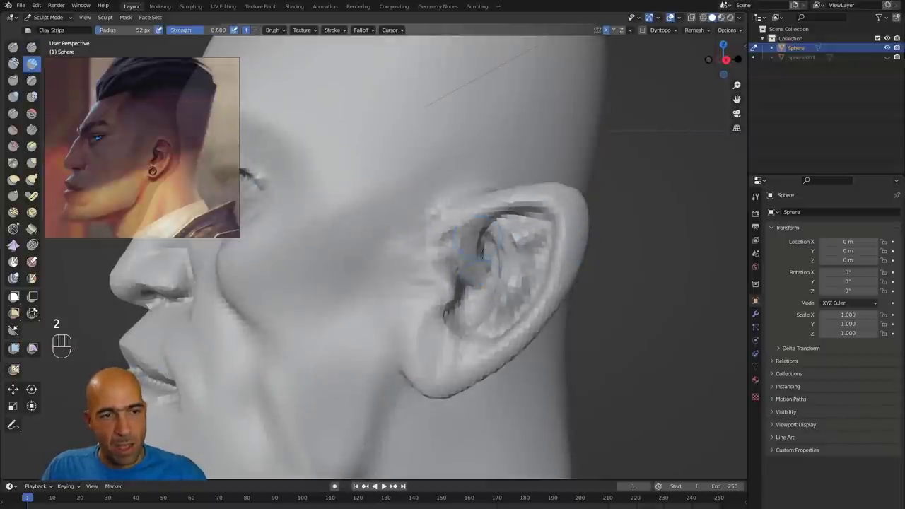
key(1)
drag(487, 206, 485, 269)
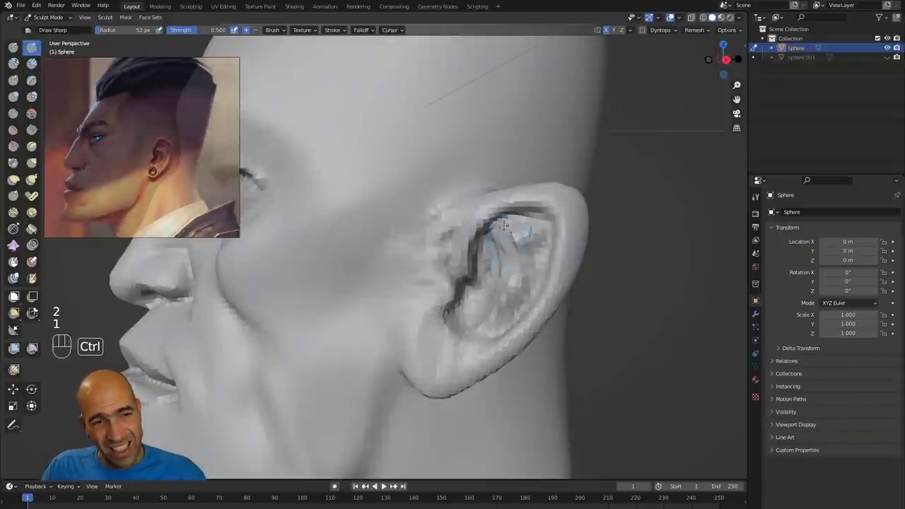
mouse_move(496, 233)
ctrl+mouse_down()
mouse_move(484, 281)
mouse_move(456, 305)
ctrl+mouse_up()
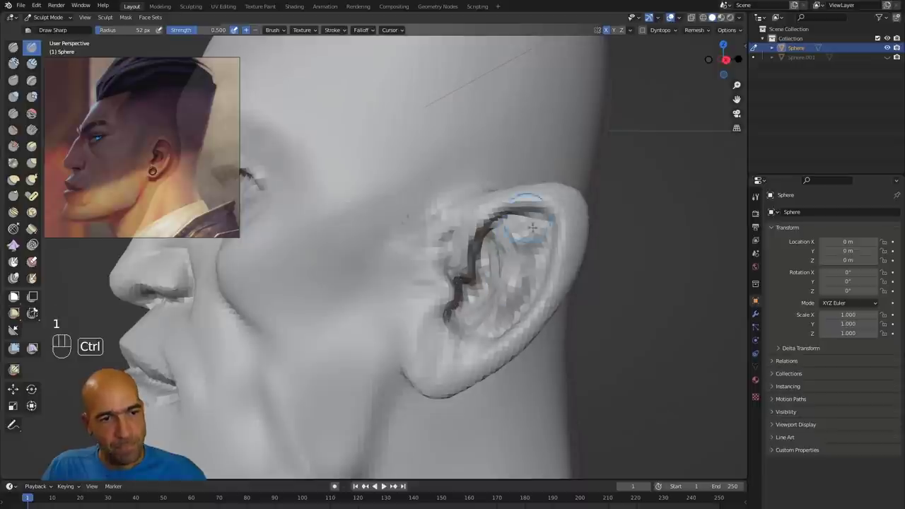
mouse_move(535, 235)
ctrl+mouse_down()
mouse_move(519, 310)
mouse_move(485, 343)
ctrl+mouse_up()
Carve the inner ear's vertical folds and the groove inside the outer rim with Draw Sharp.
middle_drag(490, 282, 551, 269)
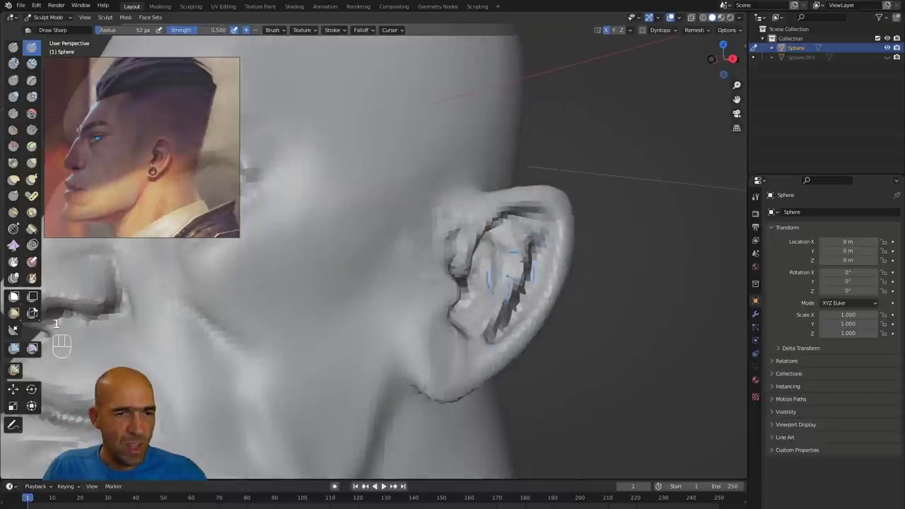
drag(514, 242, 508, 297)
mouse_move(511, 283)
middle_down()
mouse_move(555, 255)
mouse_move(482, 241)
middle_up()
mouse_move(495, 232)
mouse_down()
mouse_move(490, 245)
mouse_move(504, 258)
mouse_up()
mouse_move(523, 221)
ctrl+mouse_down()
mouse_move(543, 251)
mouse_move(549, 243)
mouse_move(542, 268)
mouse_move(553, 289)
mouse_move(528, 331)
ctrl+mouse_up()
Round the ear's upper rim with the Grab brush at 113 px radius.
key(f)
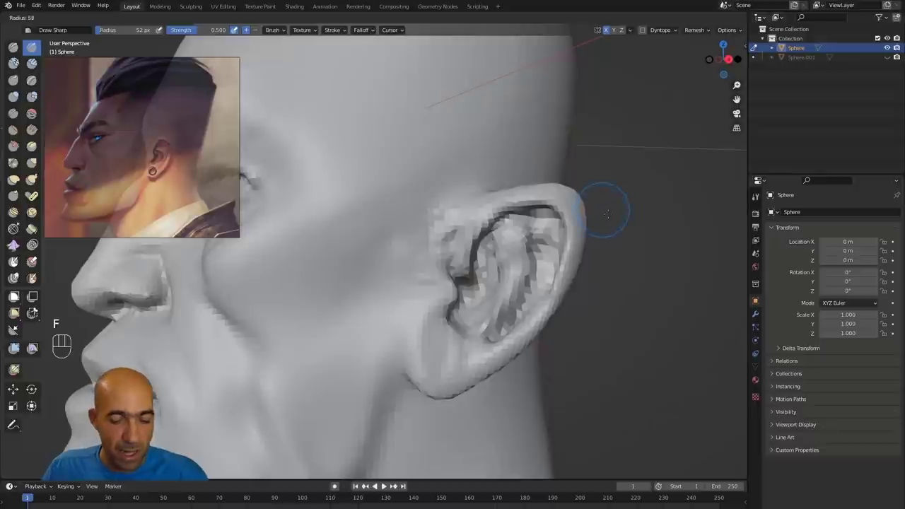
click(625, 215)
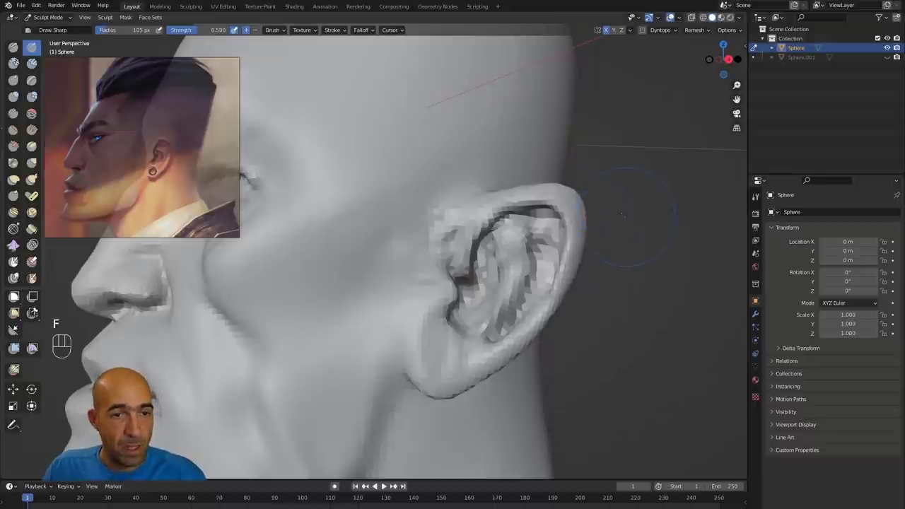
key(bracketright)
key(bracketright)
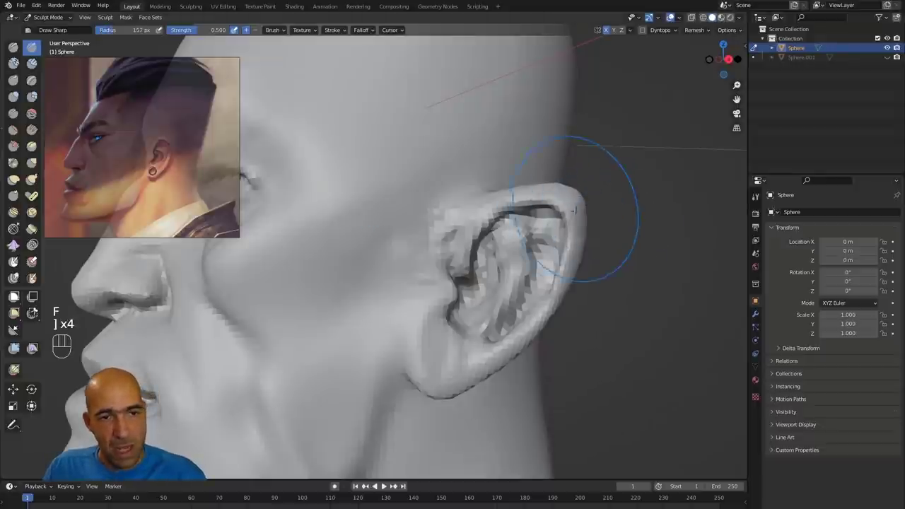
key(ctrl+z)
key(g)
key(bracketleft)
key(bracketleft)
key(bracketleft)
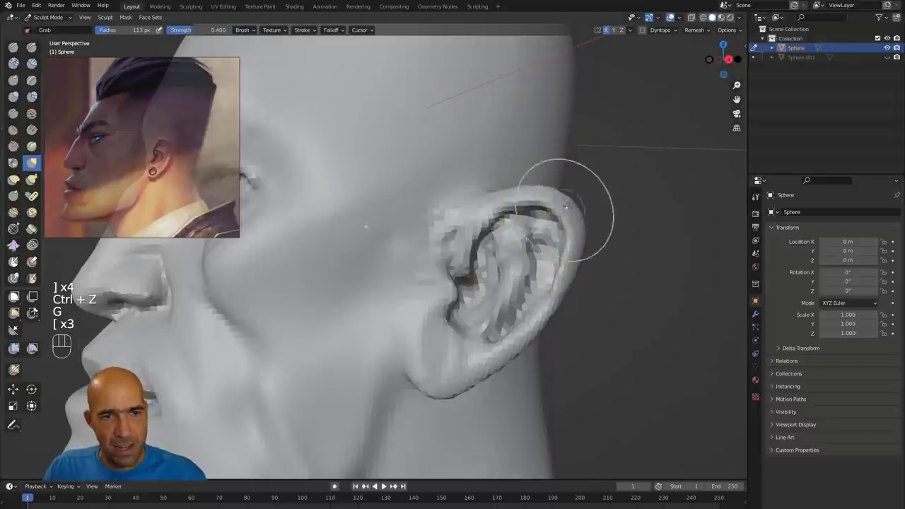
drag(558, 198, 561, 199)
alt+middle_drag(594, 207, 619, 212)
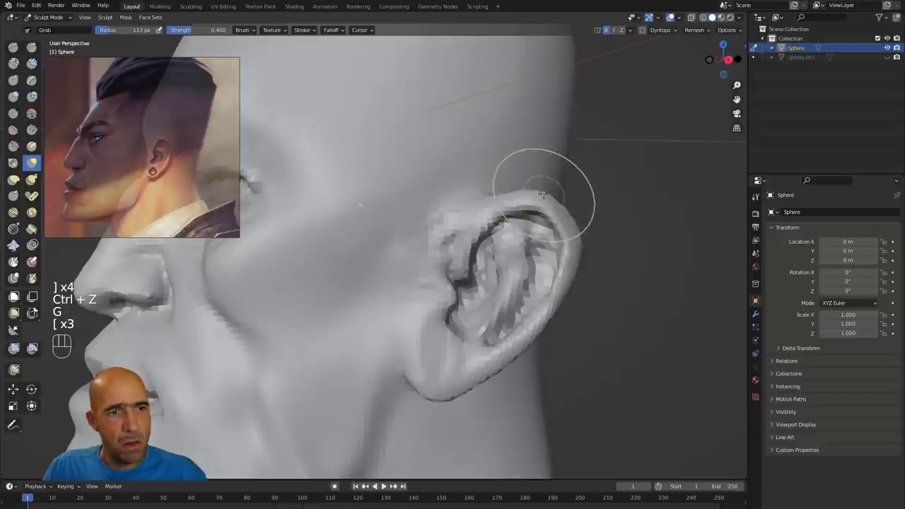
mouse_move(544, 196)
mouse_down()
mouse_move(513, 203)
mouse_move(476, 239)
mouse_up()
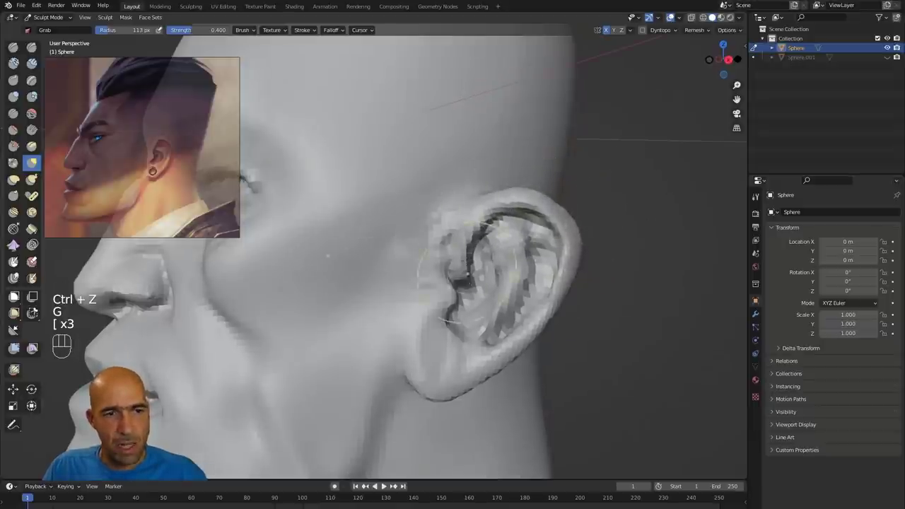
Reposition the ear's front edge and earlobe with the Grab brush.
drag(464, 274, 457, 304)
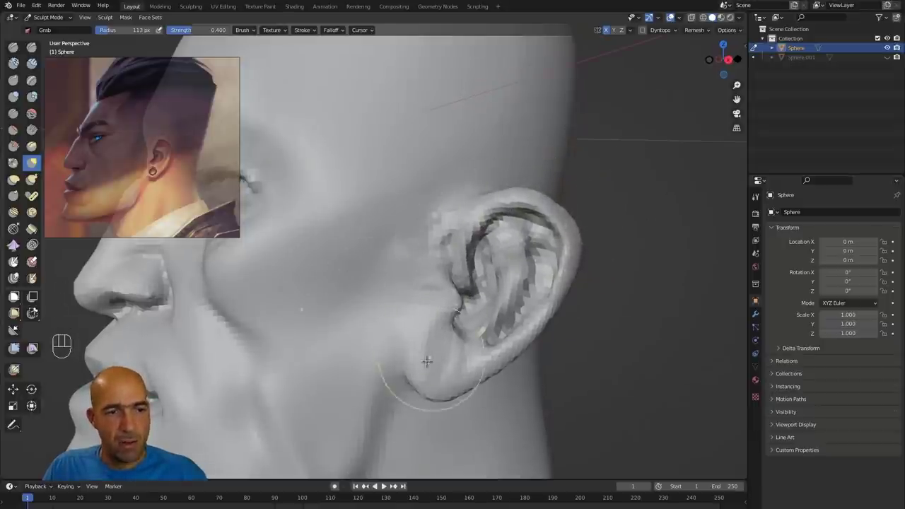
drag(426, 380, 419, 378)
ctrl+alt+middle_drag(449, 401, 445, 439)
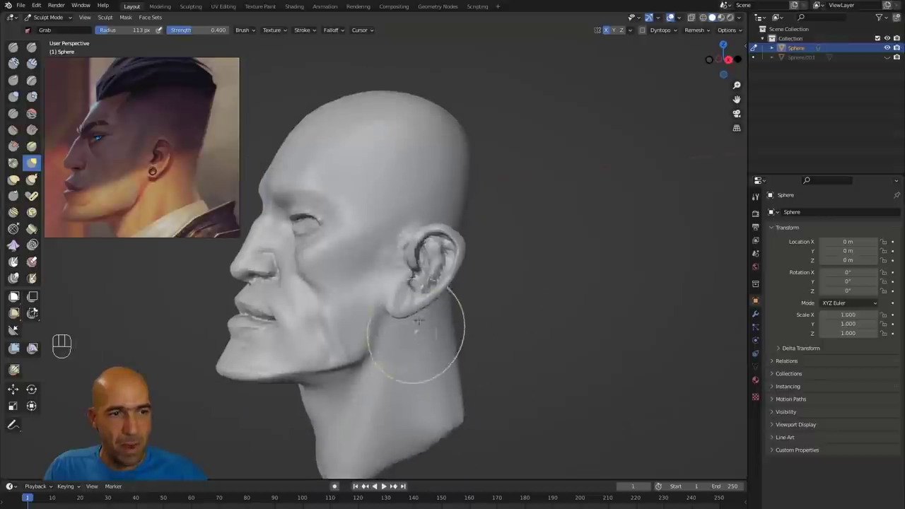
drag(405, 307, 403, 301)
Pull the ear's outer edge slightly inward with the Grab brush, checking its shape from the front.
alt+middle_drag(506, 246, 535, 253)
ctrl+alt+middle_drag(535, 254, 608, 258)
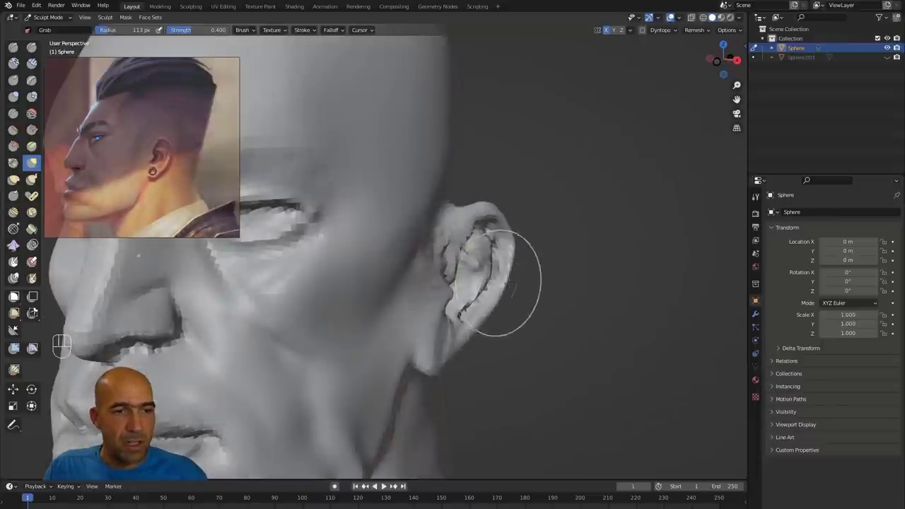
drag(509, 285, 502, 283)
alt+middle_drag(500, 282, 523, 278)
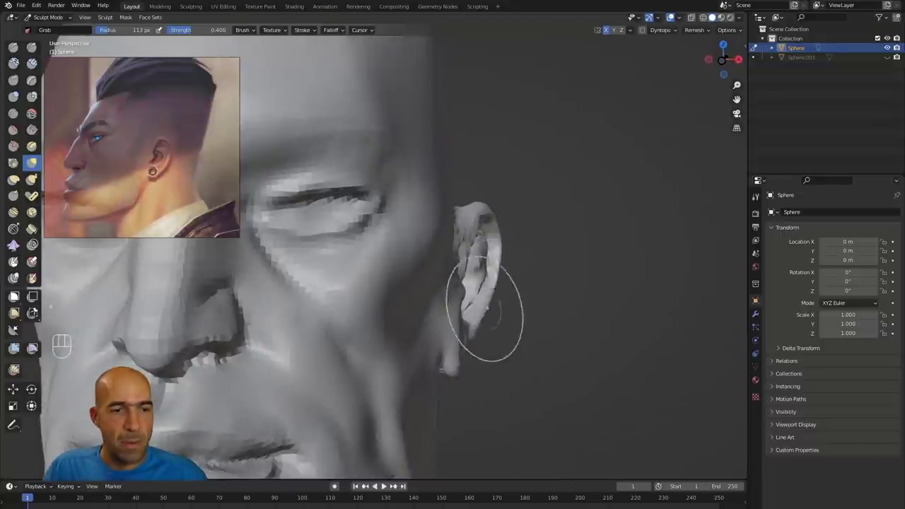
middle_drag(510, 298, 460, 313)
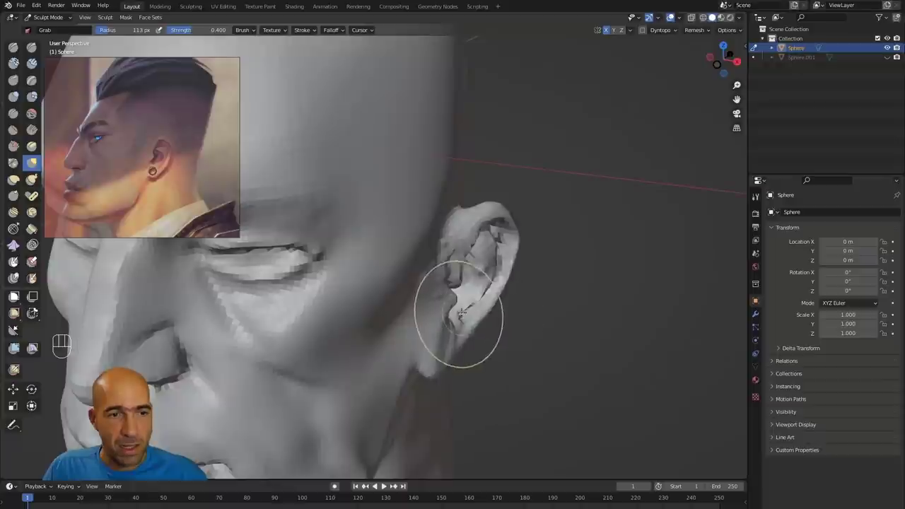
mouse_move(515, 302)
middle_down()
mouse_move(523, 286)
mouse_move(459, 290)
middle_up()
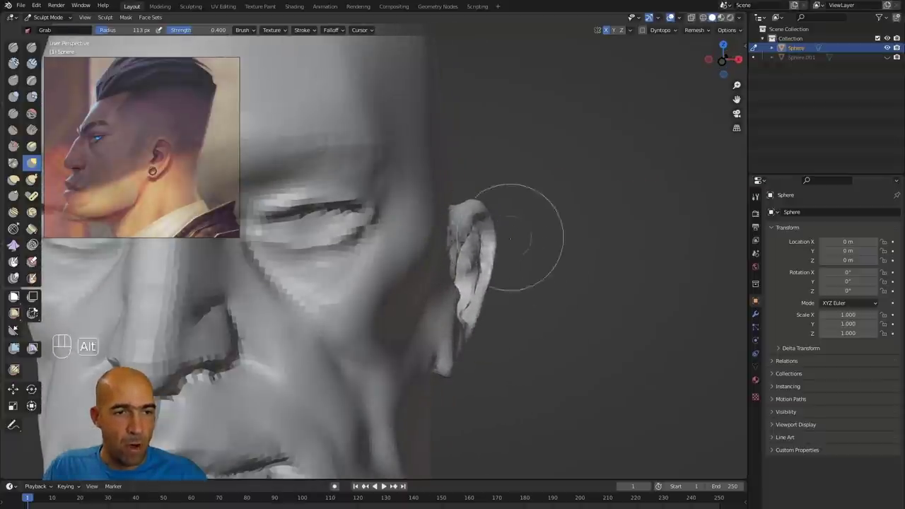
ctrl+alt+middle_drag(509, 239, 437, 240)
mouse_move(463, 201)
shift+middle_down()
mouse_move(539, 233)
mouse_move(467, 218)
shift+middle_up()
drag(444, 217, 433, 219)
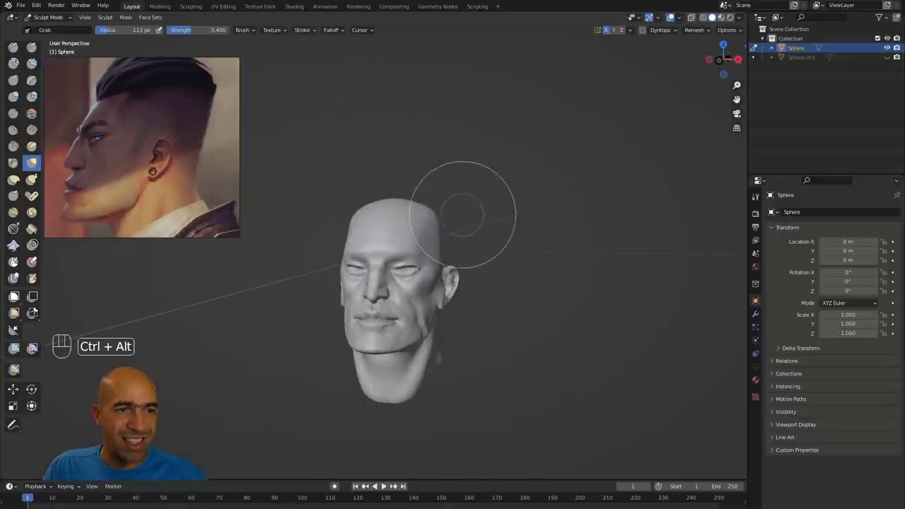
Adjust the chin front, jaw corner and neck in side view with the Grab brush to match the reference.
ctrl+alt+middle_drag(462, 214, 411, 208)
middle_drag(480, 191, 378, 268)
shift+middle_drag(293, 375, 309, 268)
middle_drag(309, 268, 331, 271)
middle_drag(664, 305, 614, 299)
alt+drag(615, 300, 456, 246)
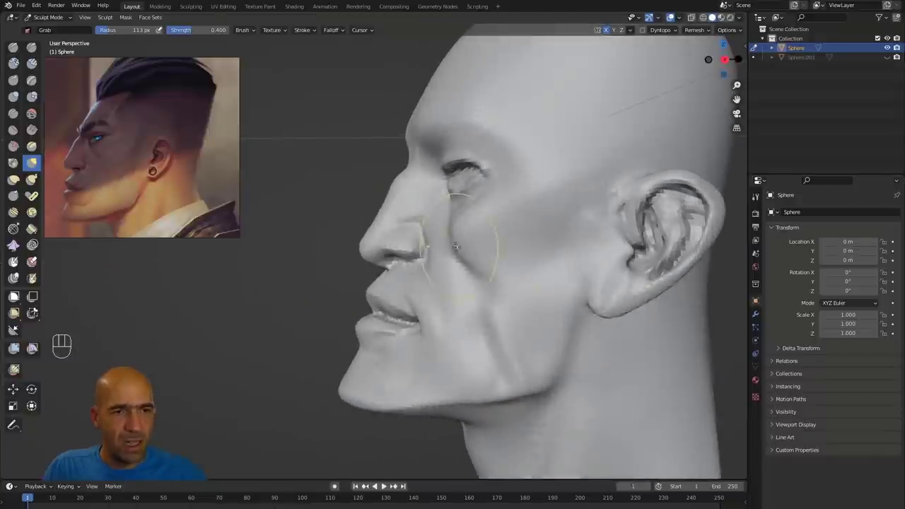
scroll(348, 335, down, 2)
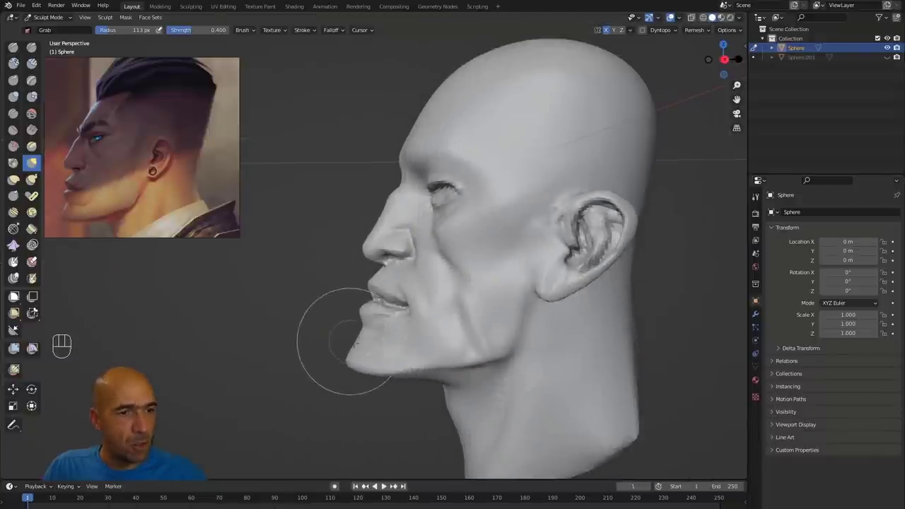
drag(361, 339, 371, 343)
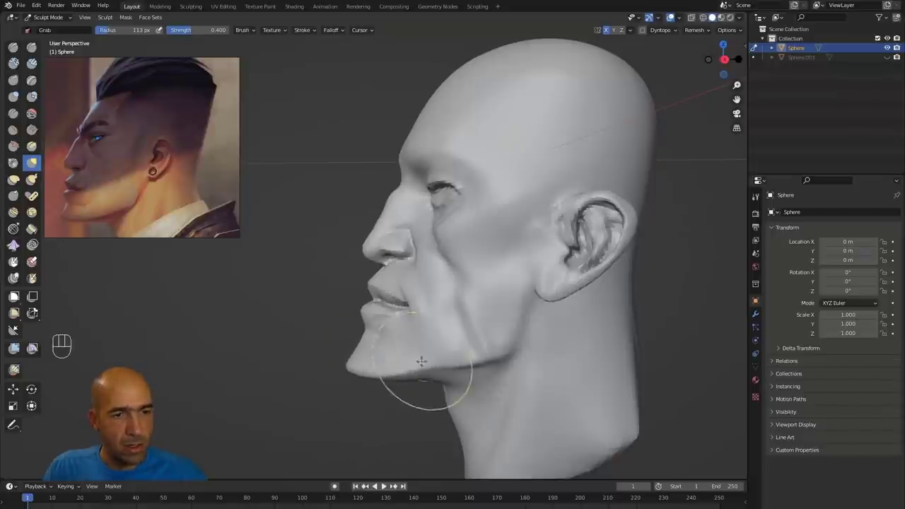
drag(494, 356, 508, 359)
drag(503, 426, 508, 436)
Smooth the cheek beside the upper lip and pull the nostril wing back and up with the Grab brush.
mouse_move(378, 424)
alt+middle_down()
mouse_move(389, 430)
mouse_move(339, 378)
alt+middle_up()
alt+middle_drag(297, 327, 328, 317)
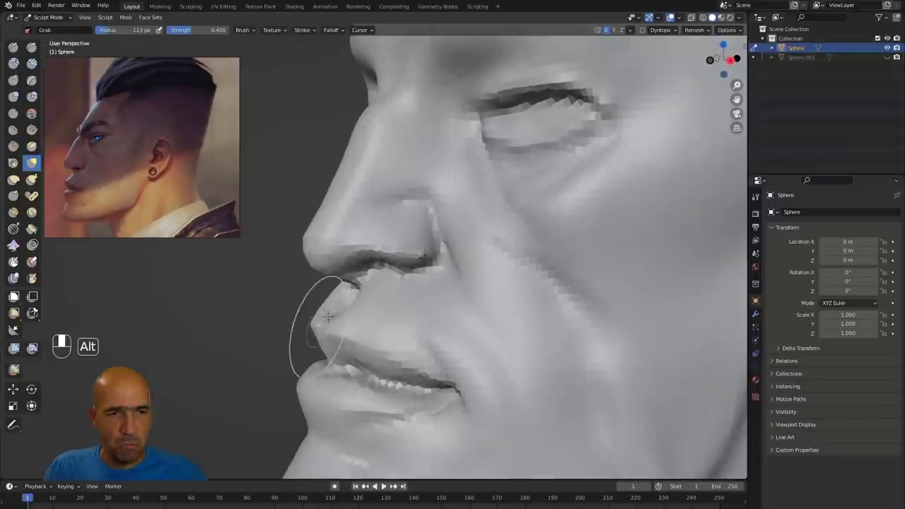
shift+drag(481, 288, 458, 310)
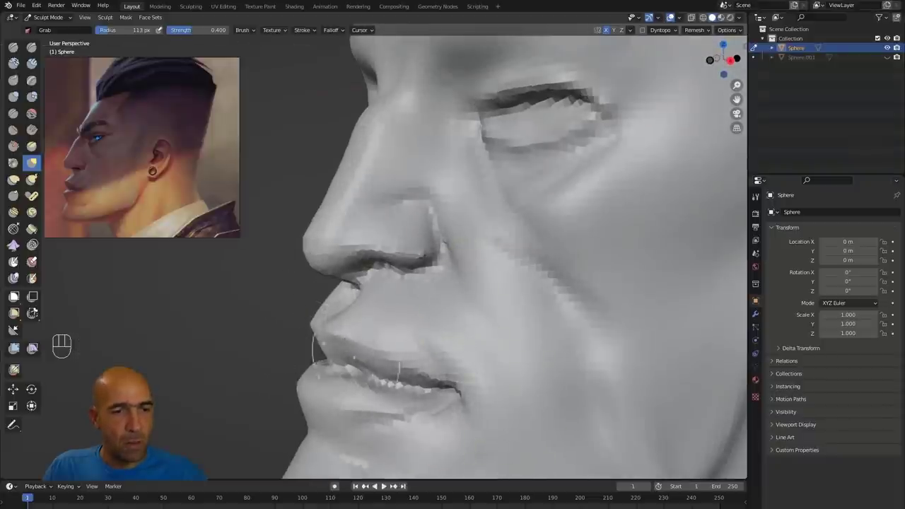
ctrl+alt+middle_drag(276, 333, 281, 362)
alt+middle_drag(281, 362, 262, 356)
ctrl+alt+middle_drag(261, 357, 330, 290)
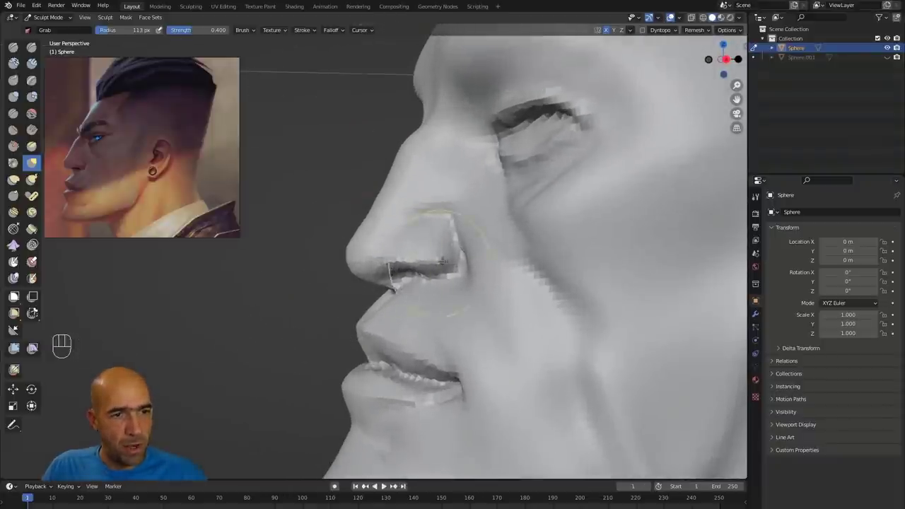
drag(442, 261, 453, 253)
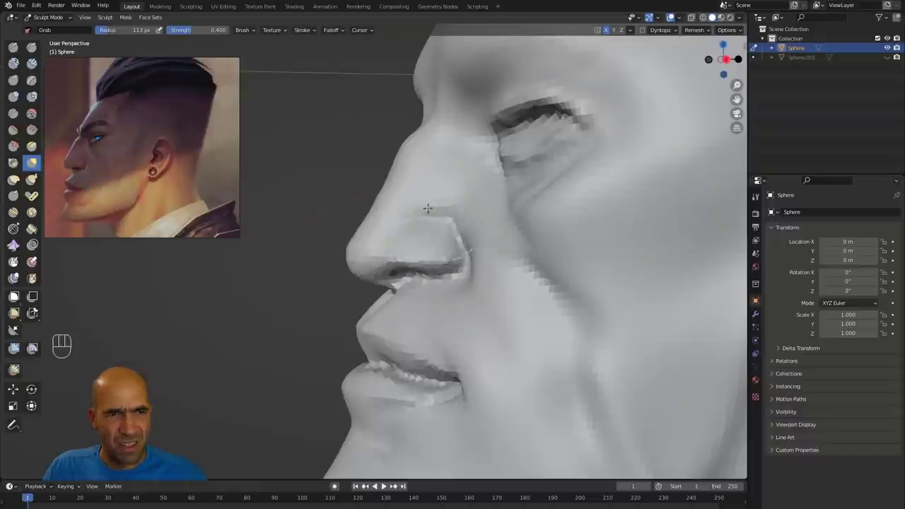
Build up the upper eyelids with Clay Strips at 91 px radius.
ctrl+alt+middle_drag(385, 168, 404, 219)
mouse_move(405, 205)
alt+middle_down()
mouse_move(507, 185)
mouse_move(552, 166)
mouse_move(494, 171)
mouse_move(539, 164)
alt+middle_up()
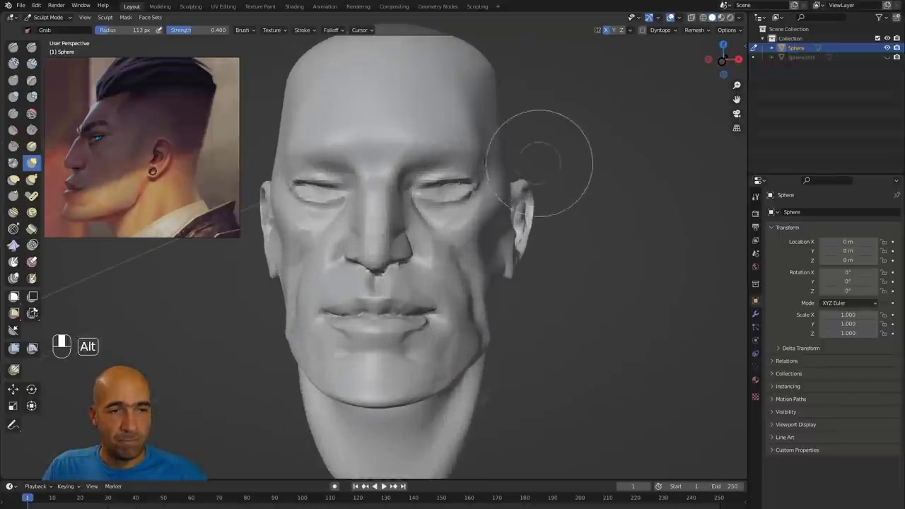
key(2)
key(bracketleft)
key(bracketleft)
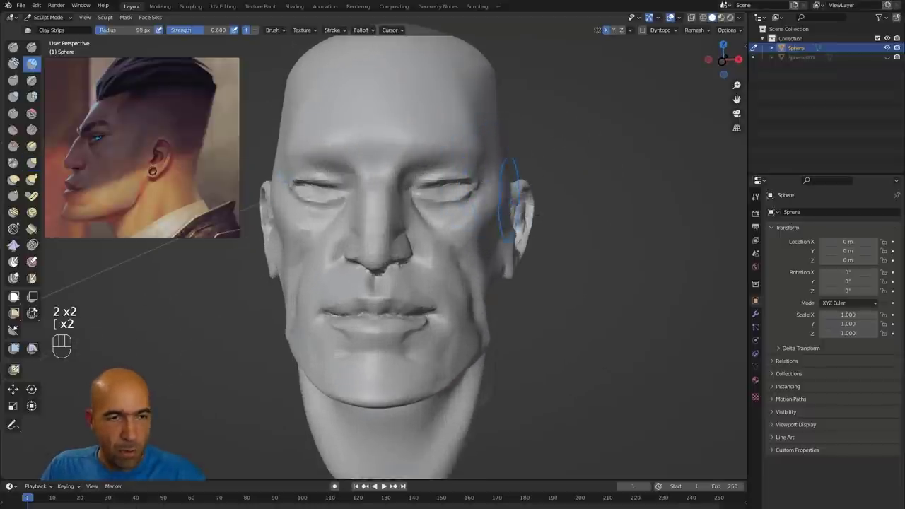
mouse_move(456, 175)
mouse_down()
mouse_move(434, 176)
mouse_move(465, 184)
mouse_up()
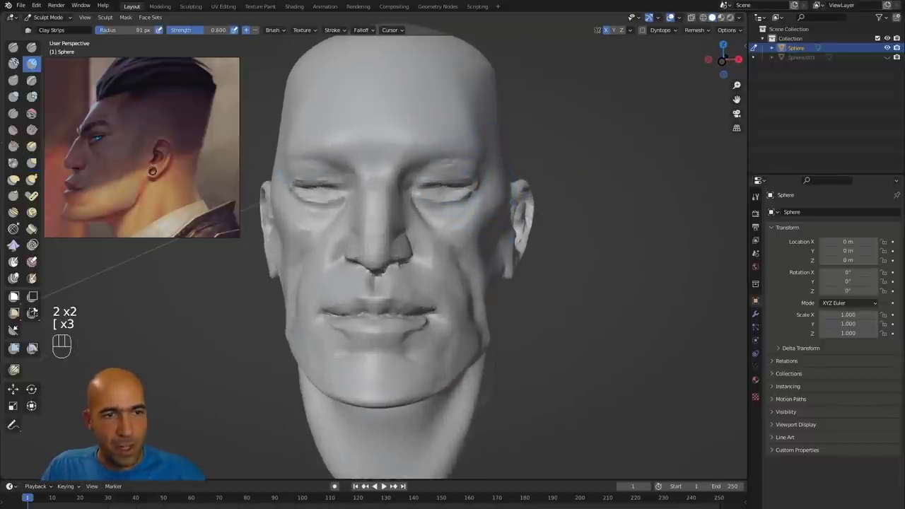
Carve the line between the upper eyelid and the eyeball with Draw Sharp at 51 px radius.
mouse_move(509, 176)
alt+middle_down()
mouse_move(452, 175)
mouse_move(424, 247)
mouse_move(311, 216)
mouse_move(290, 221)
mouse_move(274, 305)
alt+middle_up()
key(1)
key(bracketleft)
key(bracketleft)
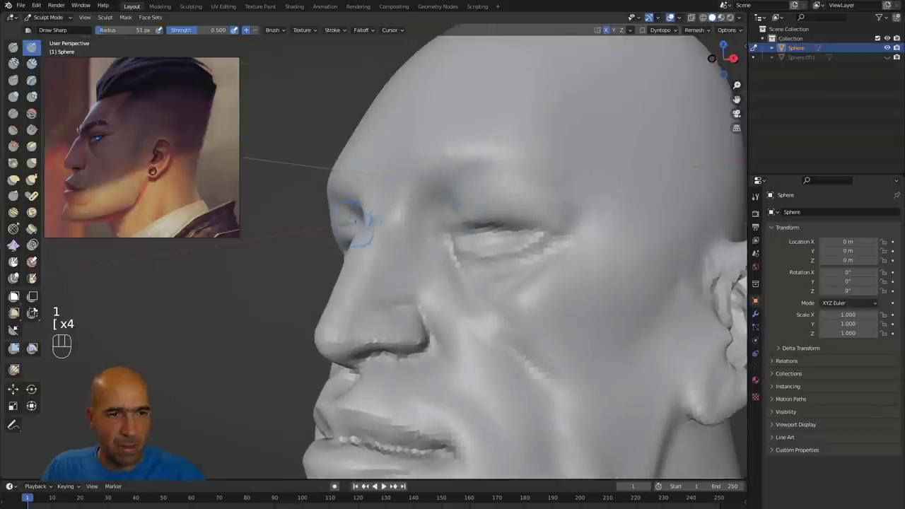
alt+middle_drag(356, 222, 405, 224)
mouse_move(463, 223)
mouse_down()
mouse_move(436, 235)
mouse_move(467, 223)
mouse_move(524, 239)
mouse_up()
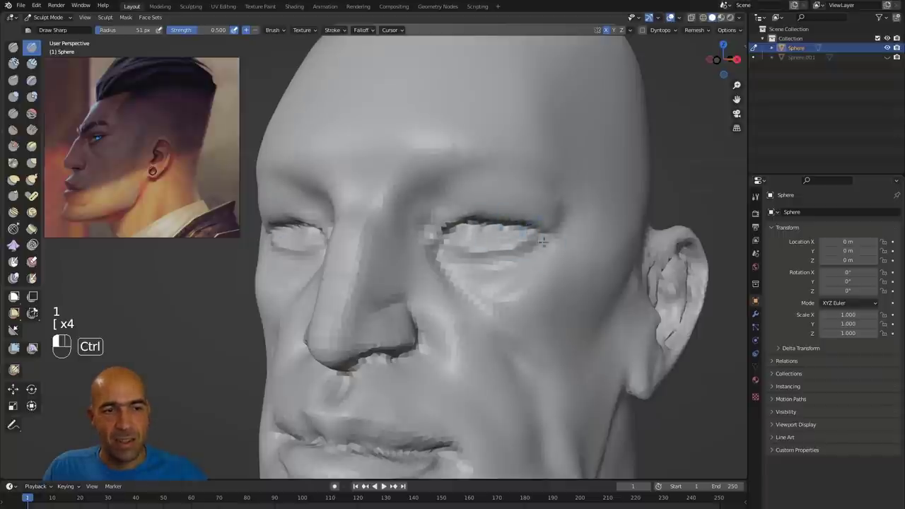
Reshape the lower eyelid's edge and define the inner eye corner with Draw Sharp.
drag(458, 238, 523, 247)
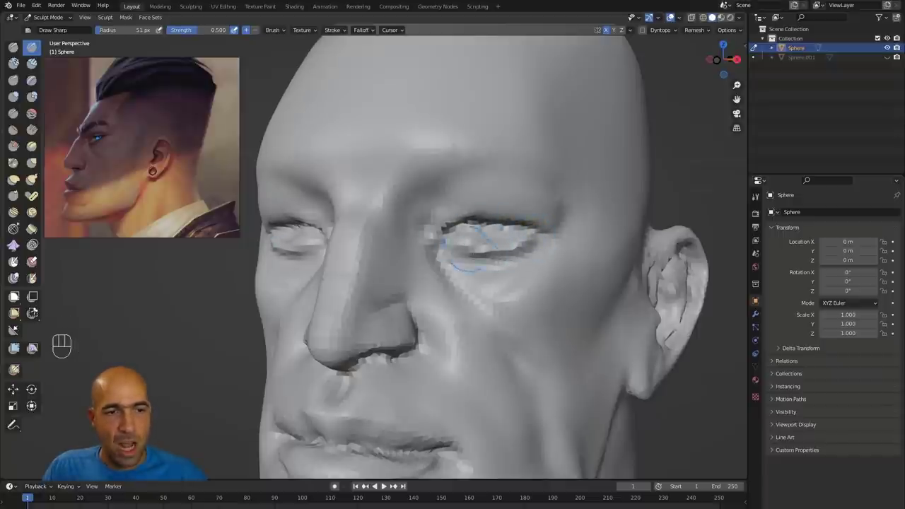
mouse_move(460, 254)
mouse_down()
mouse_move(504, 263)
mouse_move(526, 256)
mouse_move(495, 270)
mouse_move(468, 266)
mouse_move(520, 271)
mouse_move(542, 253)
mouse_up()
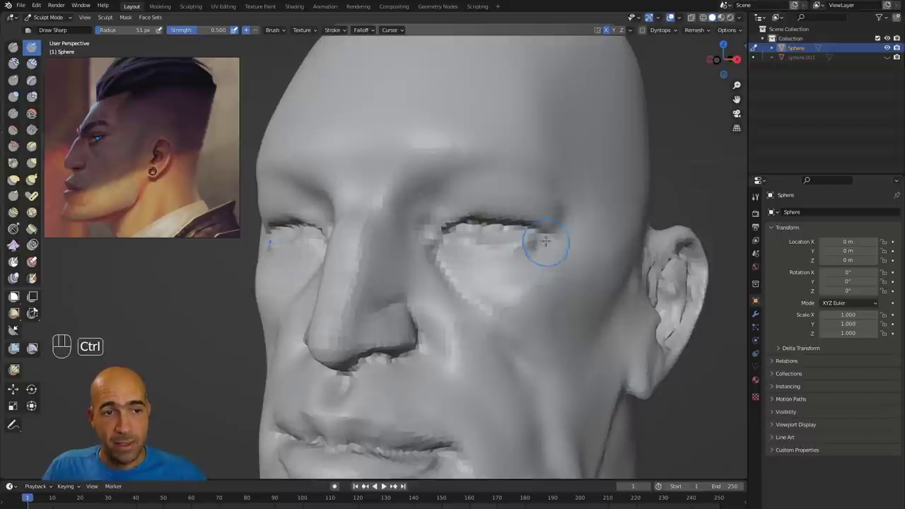
ctrl+drag(465, 267, 537, 261)
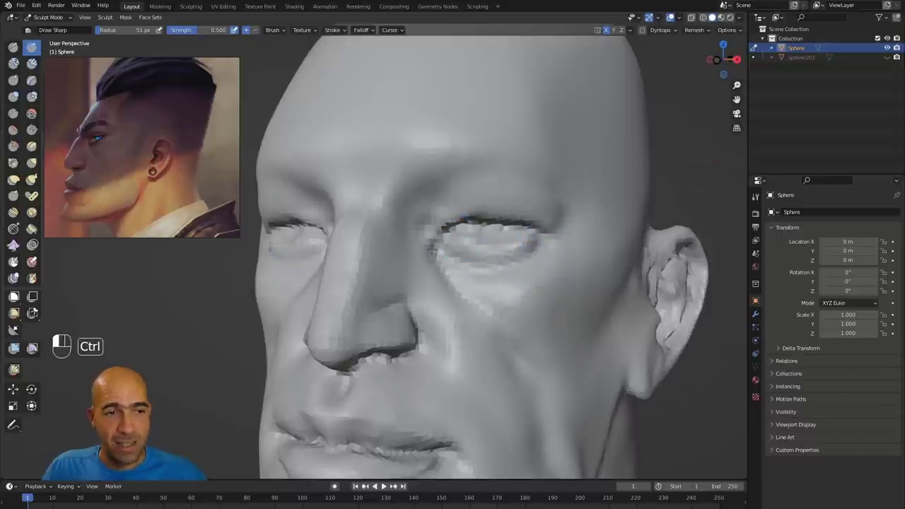
ctrl+drag(434, 246, 430, 247)
middle_drag(438, 220, 391, 215)
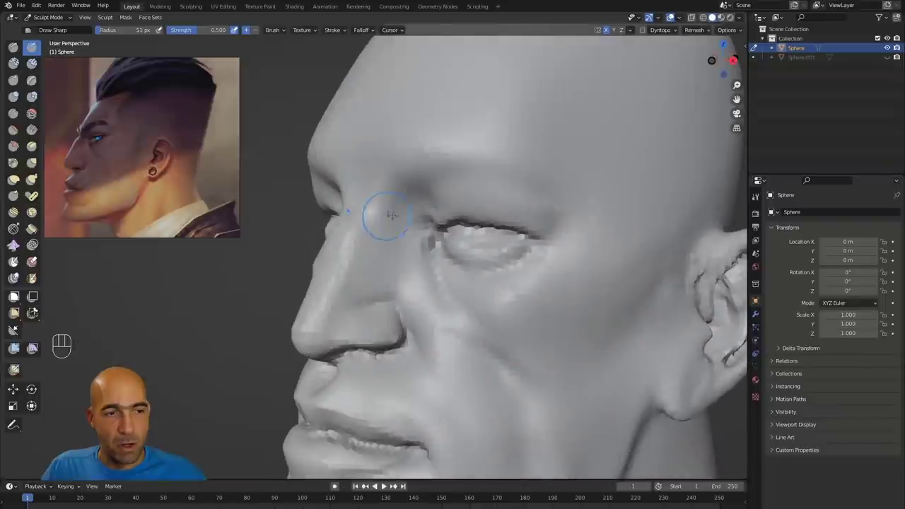
Carve the crease under the eyebrow ridge above the eye with Draw Sharp at 51 px radius.
mouse_move(409, 190)
mouse_down()
mouse_move(497, 146)
mouse_move(492, 159)
mouse_move(400, 198)
mouse_move(500, 160)
mouse_up()
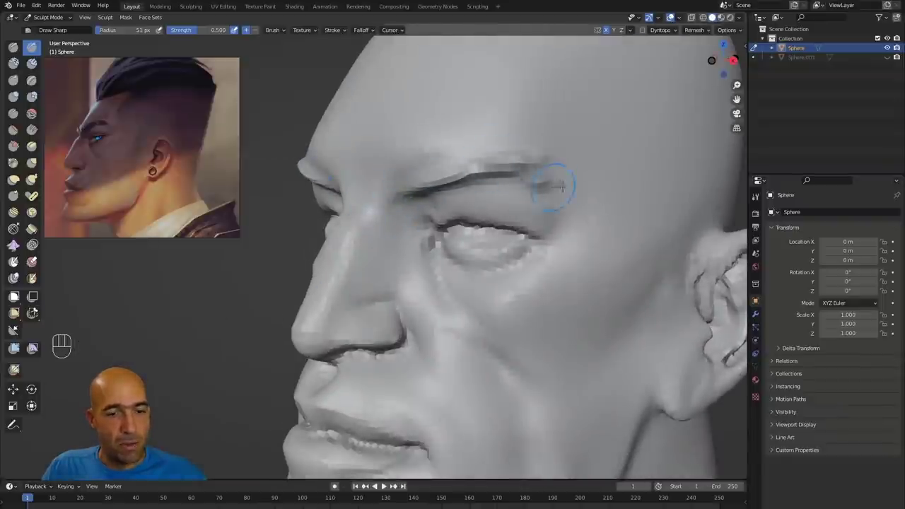
key(n)
click(735, 177)
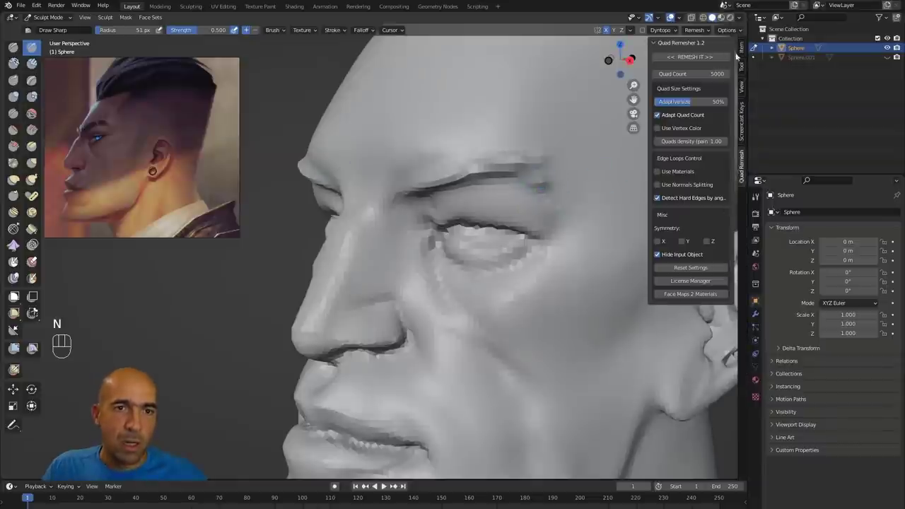
key(n)
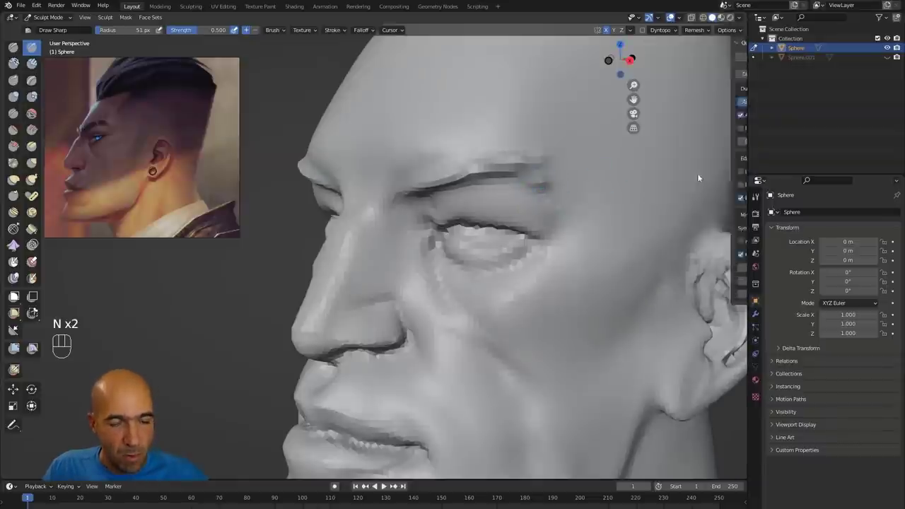
Shape the fold running from the nostril wing down the cheek with inverted Draw Sharp and smooth it.
ctrl+alt+middle_drag(328, 285, 328, 311)
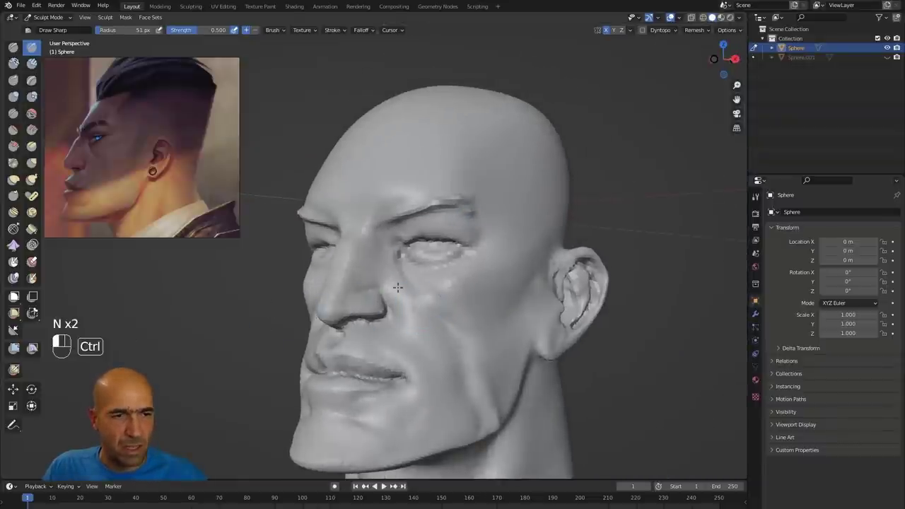
ctrl+drag(397, 288, 437, 362)
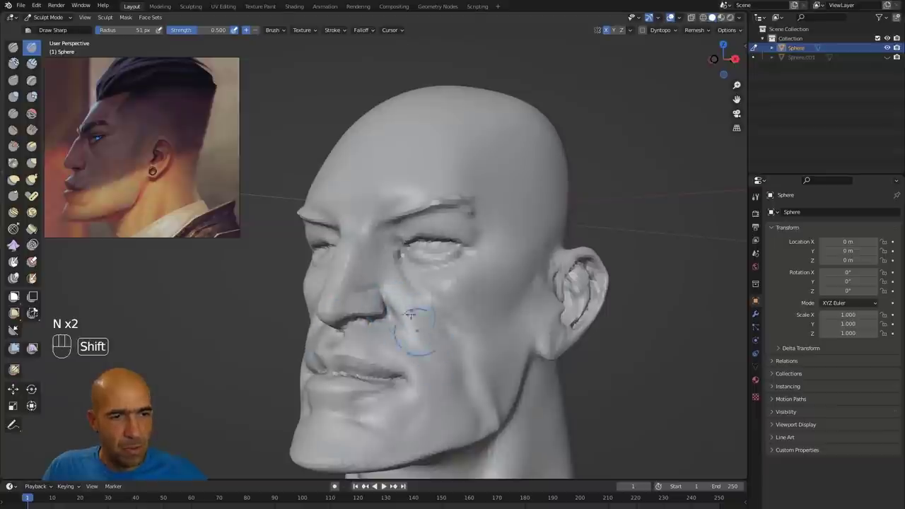
shift+drag(390, 293, 438, 345)
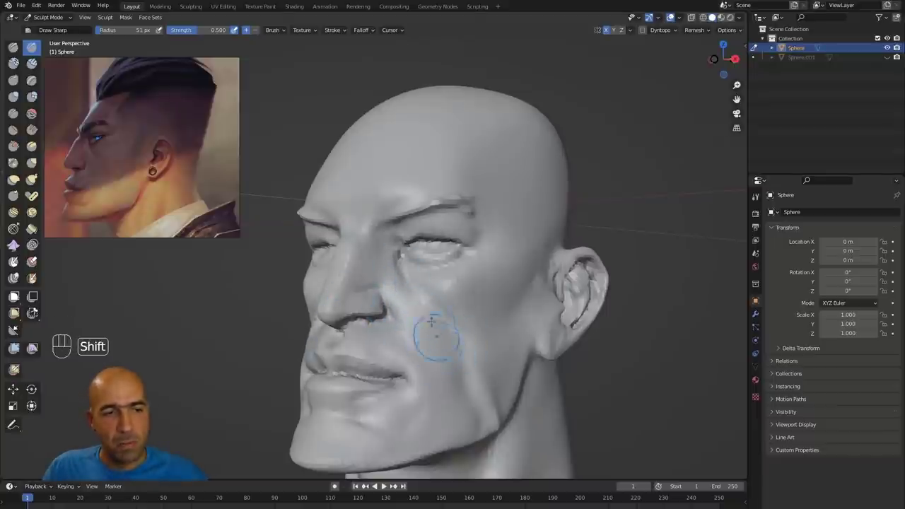
Adjust the width of the chin and jaw from the front with the Grab brush at 102 px radius.
alt+middle_drag(631, 341, 638, 364)
ctrl+alt+middle_drag(520, 339, 570, 332)
key(g)
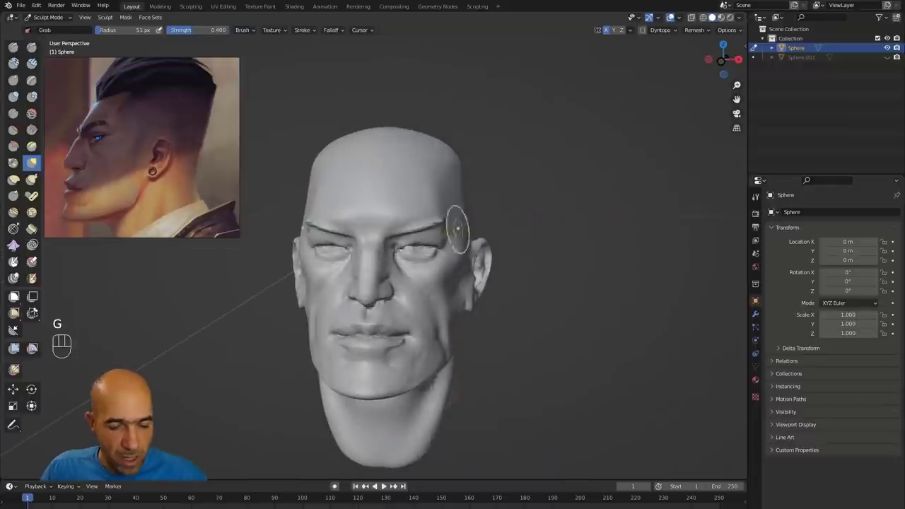
key(bracketright)
key(bracketright)
key(bracketright)
key(bracketright)
drag(420, 370, 413, 373)
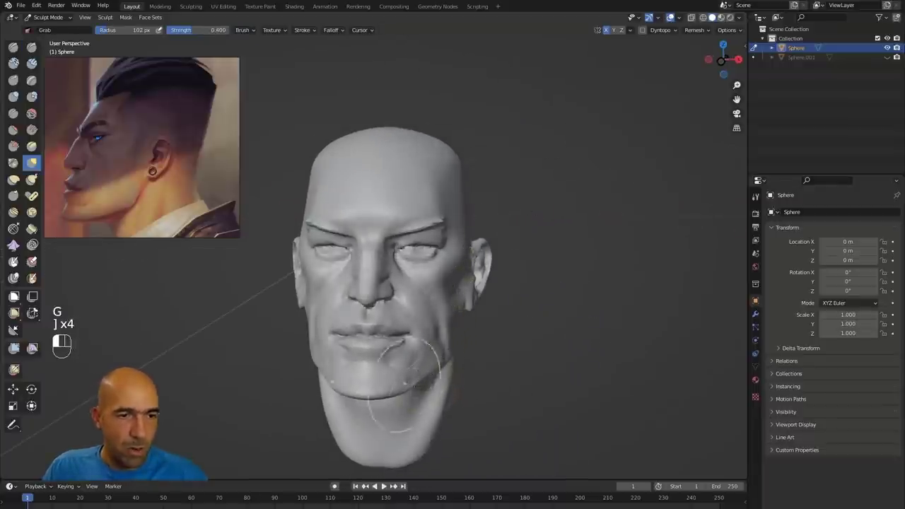
alt+middle_drag(412, 364, 436, 361)
drag(447, 353, 453, 348)
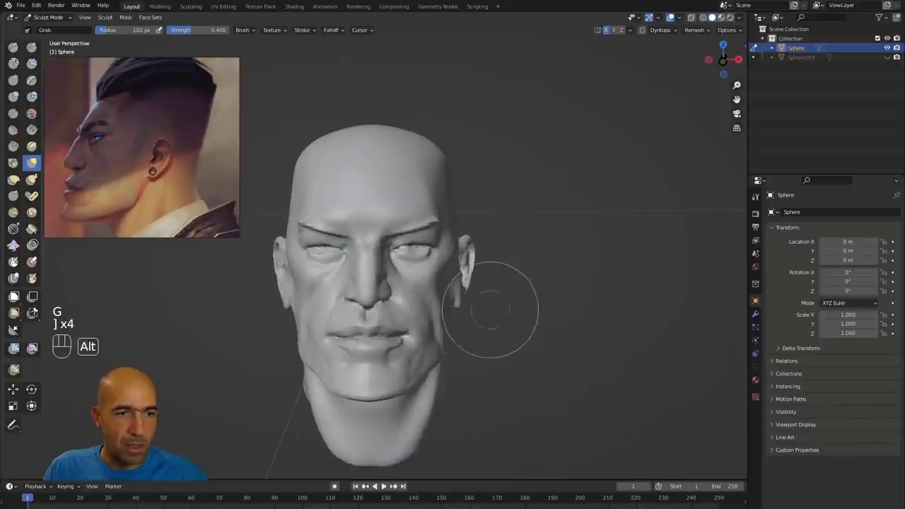
Switch the viewport's solid shading to MatCap lighting and view the head from the back.
alt+middle_drag(492, 310, 516, 273)
click(740, 19)
click(732, 63)
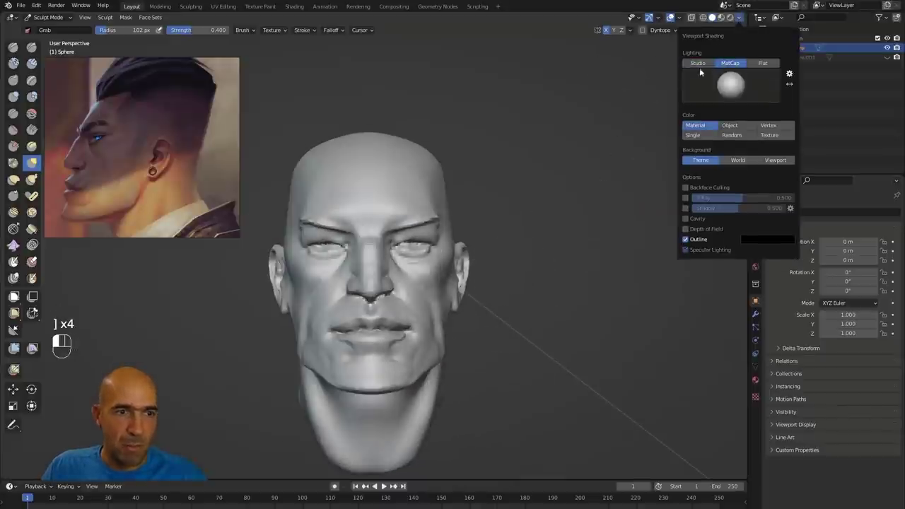
alt+middle_drag(501, 304, 519, 287)
alt+right_drag(520, 288, 499, 333)
mouse_move(499, 333)
alt+mouse_down()
mouse_move(355, 380)
mouse_move(420, 366)
mouse_move(396, 354)
alt+mouse_up()
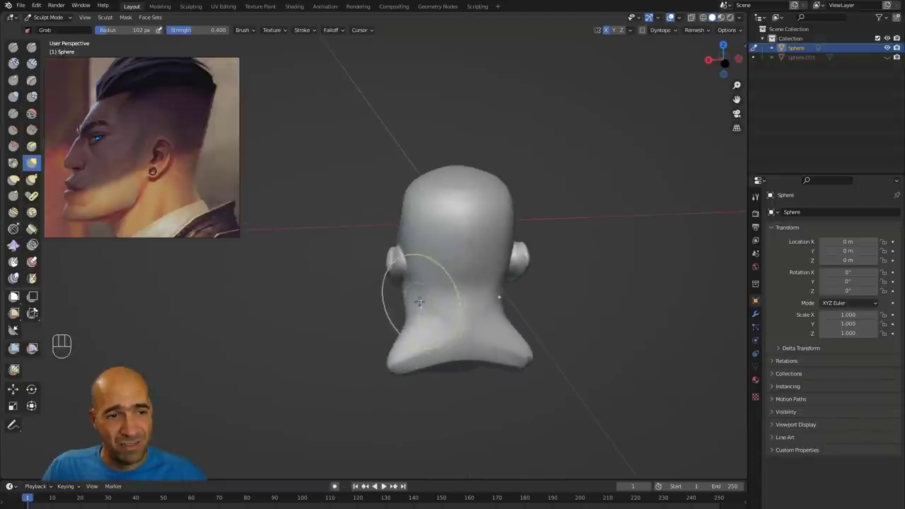
Nudge the ear slightly forward with the Grab brush.
alt+middle_drag(387, 302, 523, 293)
ctrl+alt+middle_drag(523, 293, 542, 230)
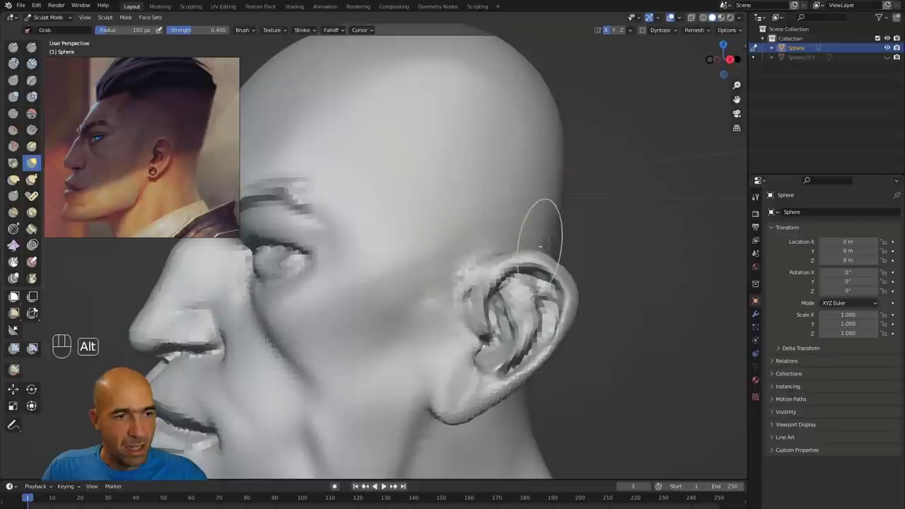
alt+middle_drag(598, 228, 531, 201)
drag(459, 300, 455, 300)
alt+middle_drag(523, 310, 555, 304)
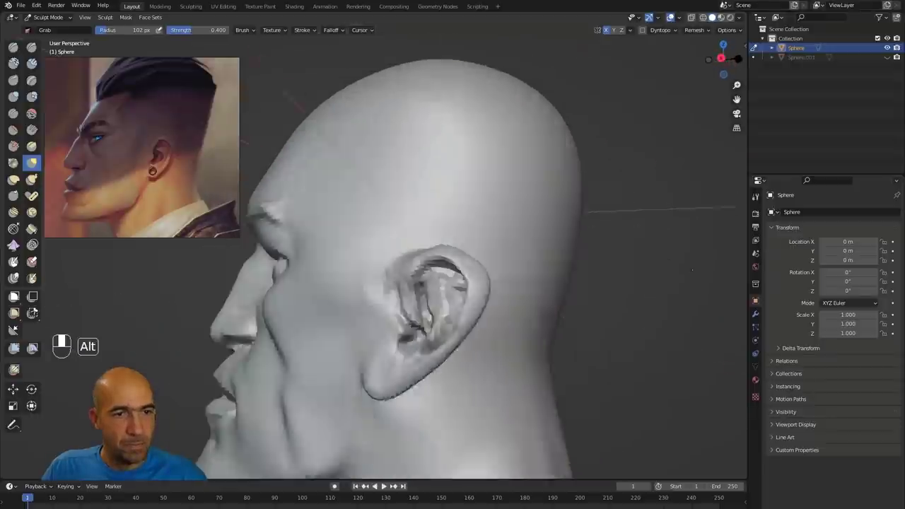
Smooth the surface around the lower jaw.
ctrl+alt+middle_drag(551, 230, 532, 290)
alt+middle_drag(452, 296, 506, 320)
ctrl+alt+middle_drag(506, 321, 508, 299)
shift+drag(343, 421, 338, 452)
alt+middle_drag(604, 315, 556, 303)
mouse_move(556, 302)
ctrl+alt+middle_down()
mouse_move(558, 332)
mouse_move(548, 311)
ctrl+alt+middle_up()
alt+shift+middle_drag(540, 312, 601, 292)
Adjust the jaw and pull the mouth corners inward with the Grab brush at 102 px radius.
key(g)
drag(469, 408, 556, 339)
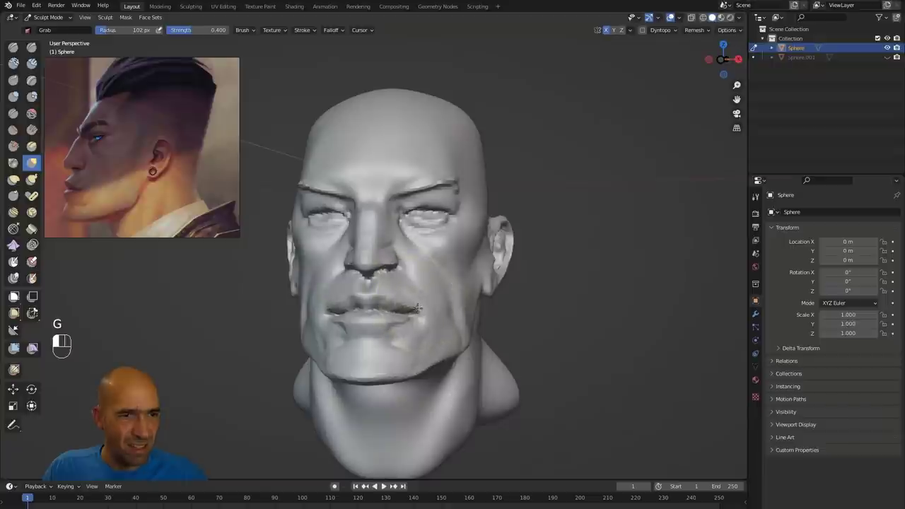
drag(430, 308, 425, 307)
mouse_move(435, 311)
alt+mouse_down()
mouse_move(361, 316)
mouse_move(431, 318)
alt+mouse_up()
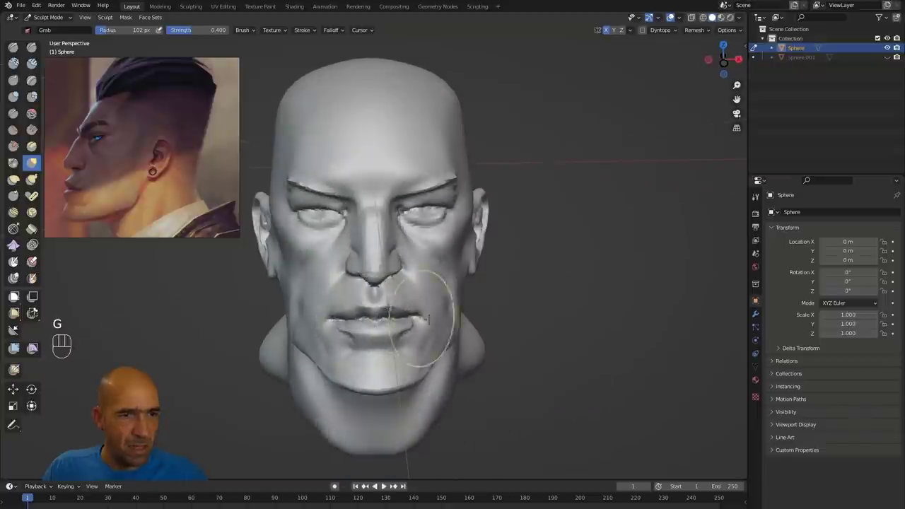
alt+drag(499, 264, 483, 248)
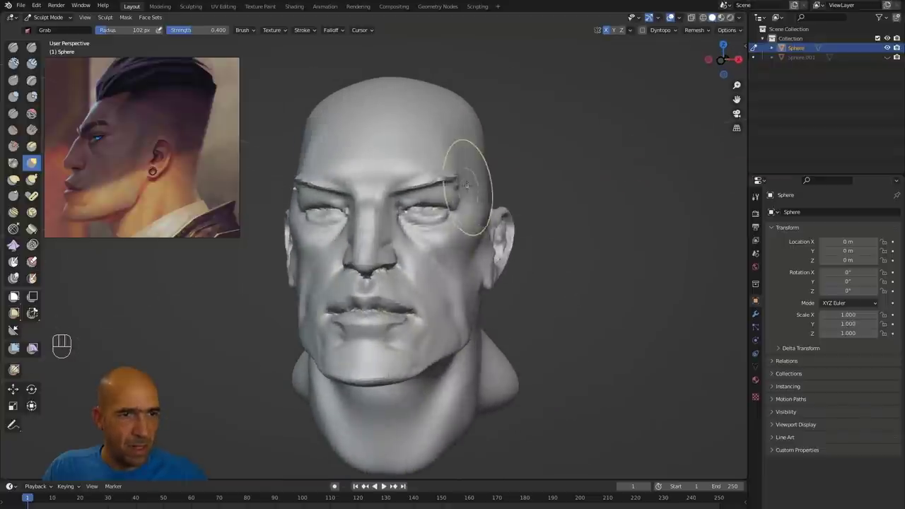
Push the side of the forehead inward with Grab and flatten the temple with Scrape at 72 px radius.
drag(472, 135, 456, 130)
alt+drag(574, 135, 541, 132)
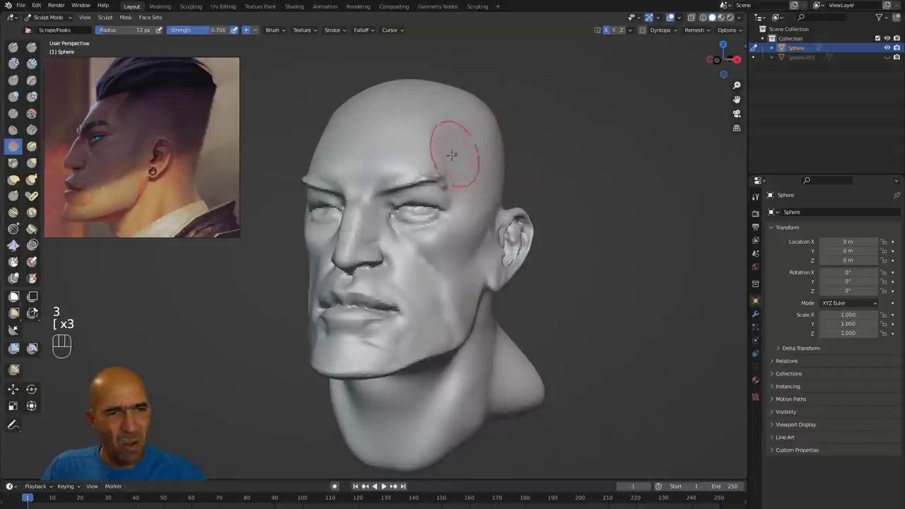
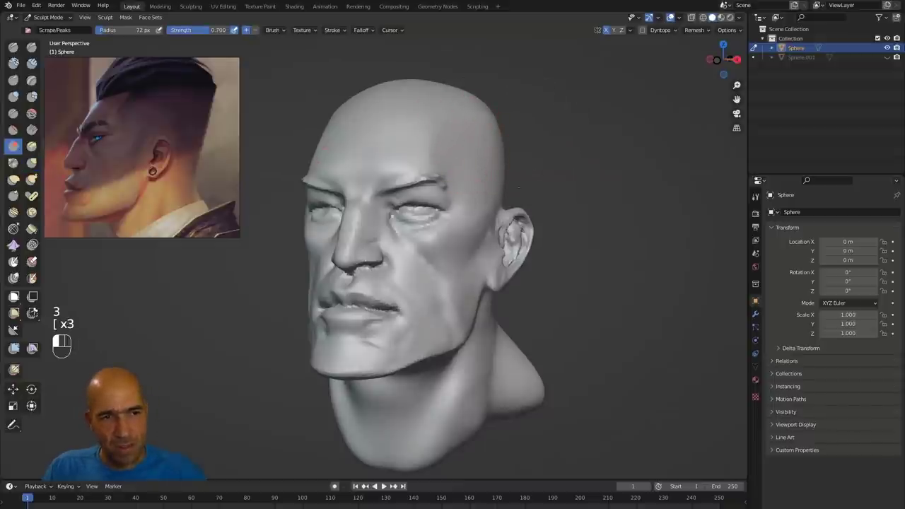
drag(518, 188, 474, 186)
alt+drag(555, 185, 586, 182)
Reshape the temple above the ear with the Grab brush at 107 px radius.
key(g)
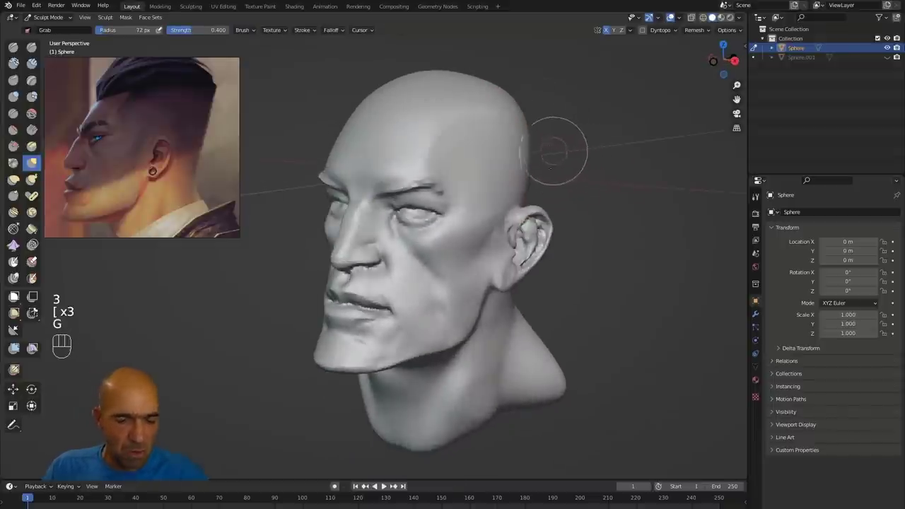
key(bracketright)
key(bracketright)
key(bracketright)
key(bracketright)
drag(525, 203, 543, 200)
alt+drag(552, 197, 592, 199)
drag(507, 200, 500, 198)
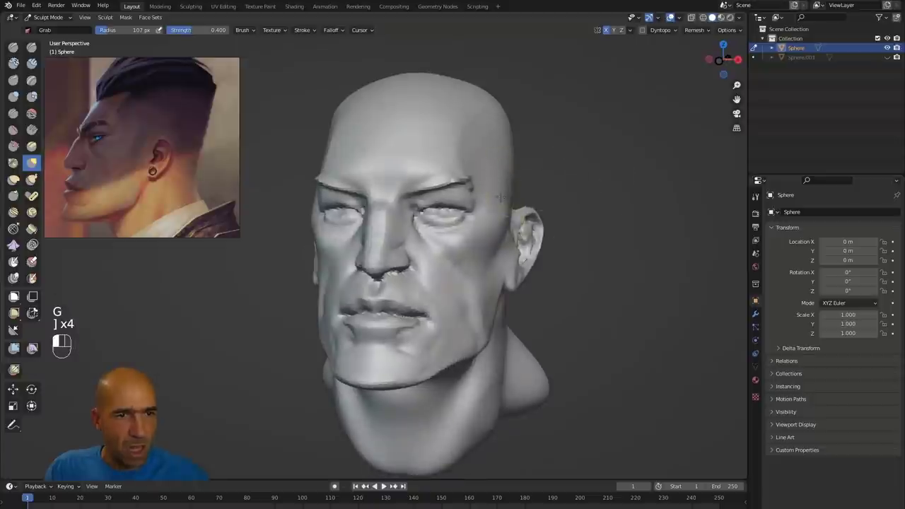
Build up the inner eyebrow ridge with Clay Strips at 49 px radius.
mouse_move(555, 167)
alt+mouse_down()
mouse_move(588, 169)
mouse_move(503, 169)
alt+mouse_up()
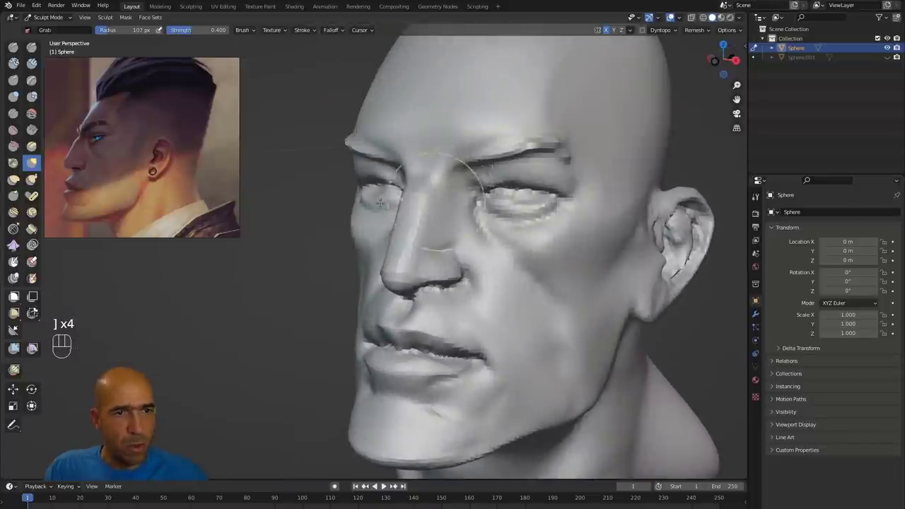
alt+drag(380, 203, 333, 225)
key(2)
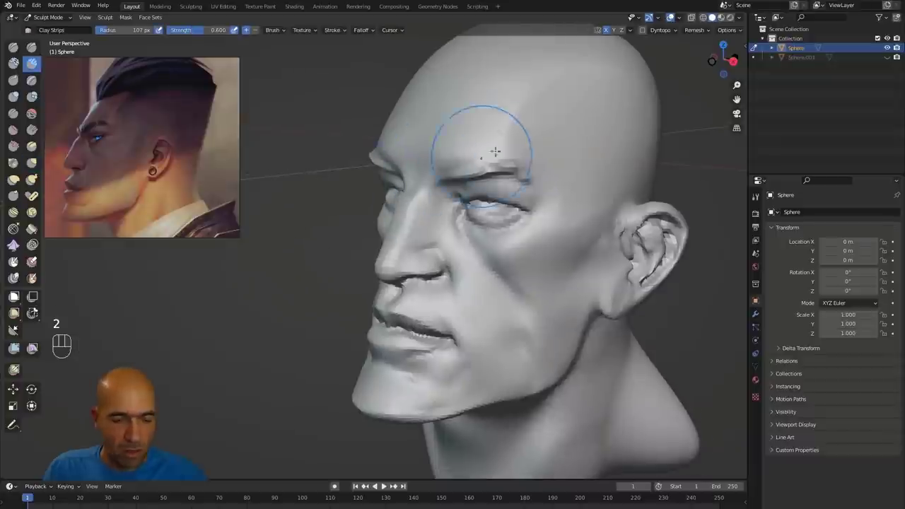
key(bracketleft)
key(bracketleft)
key(bracketleft)
key(bracketleft)
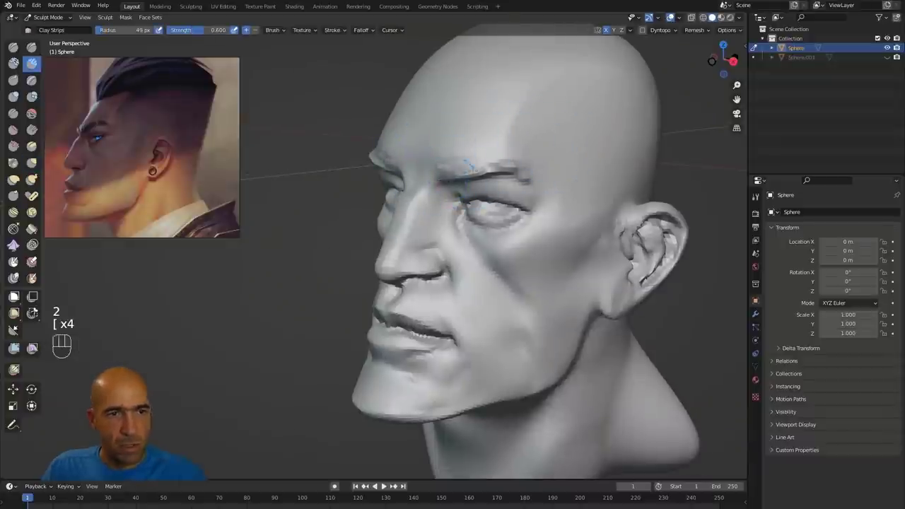
alt+drag(541, 189, 425, 214)
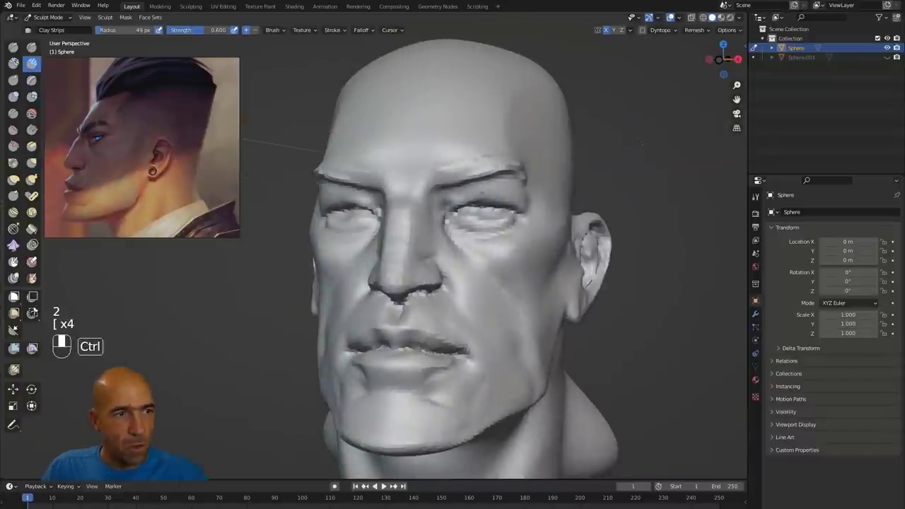
Pull the area between the nose base and upper lip upward in profile with Grab at 90 px radius.
ctrl+alt+drag(642, 144, 637, 185)
alt+drag(633, 173, 527, 160)
mouse_move(414, 247)
ctrl+alt+mouse_down()
mouse_move(416, 200)
mouse_move(407, 221)
mouse_move(385, 229)
ctrl+alt+mouse_up()
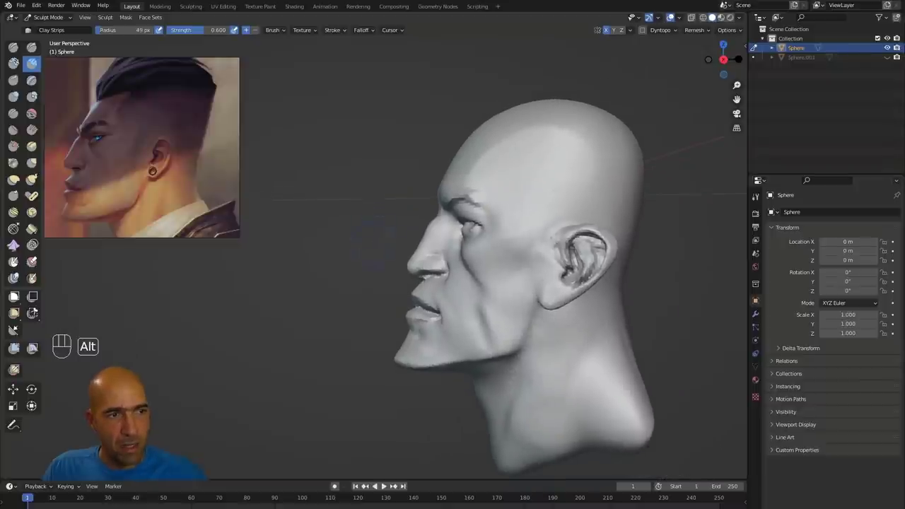
key(g)
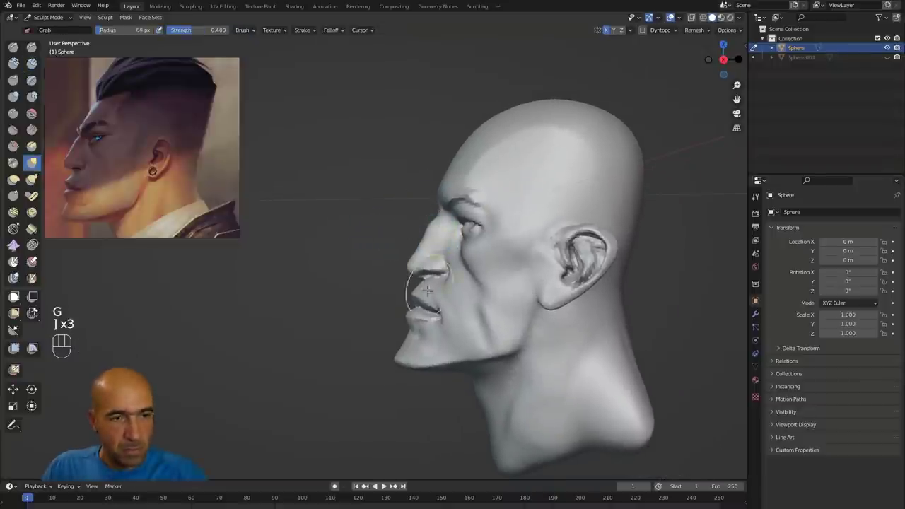
key(bracketright)
key(bracketright)
key(bracketright)
ctrl+alt+drag(382, 310, 374, 291)
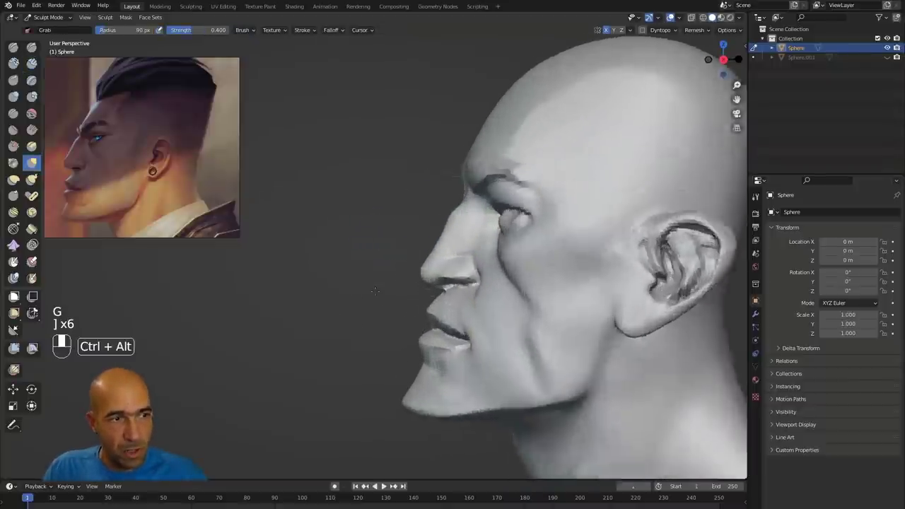
ctrl+alt+middle_drag(375, 291, 373, 283)
ctrl+alt+middle_drag(419, 313, 406, 283)
mouse_move(529, 344)
mouse_down()
mouse_move(513, 352)
mouse_move(533, 345)
mouse_move(524, 330)
mouse_up()
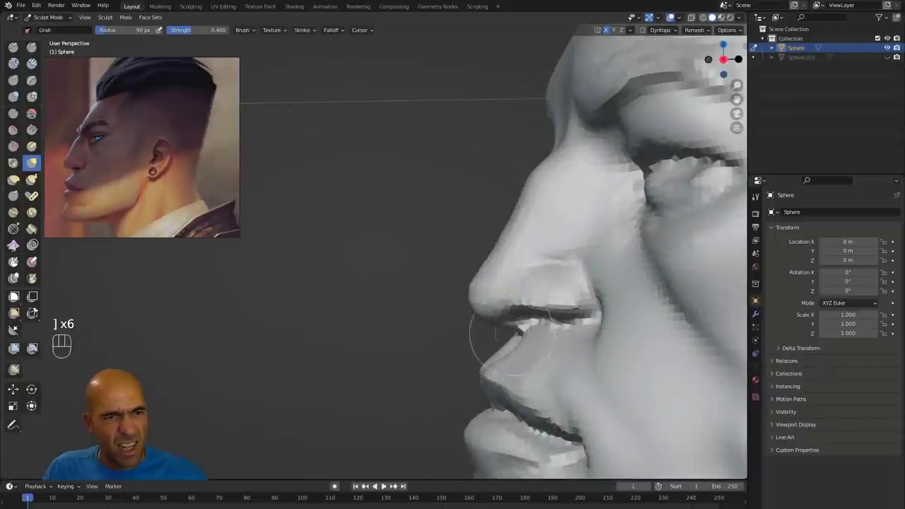
alt+middle_drag(440, 337, 440, 294)
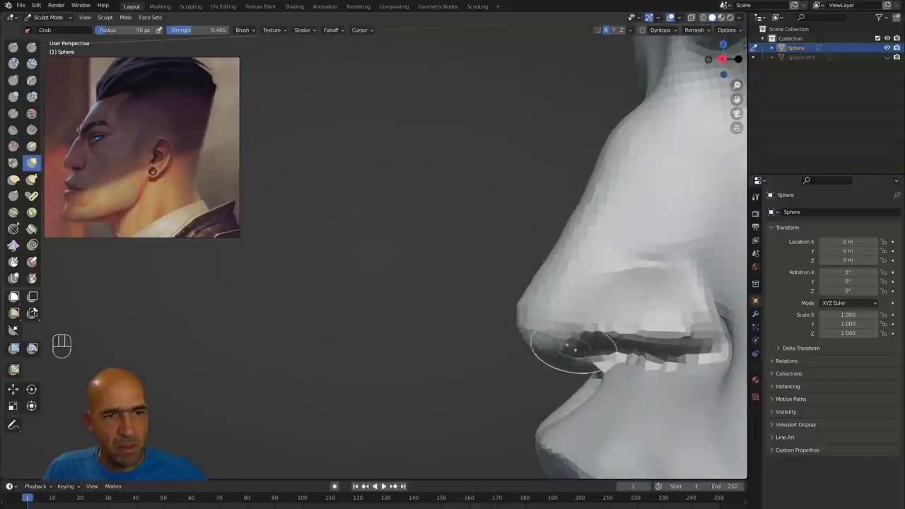
ctrl+alt+middle_drag(552, 392, 549, 419)
ctrl+alt+middle_drag(495, 304, 491, 324)
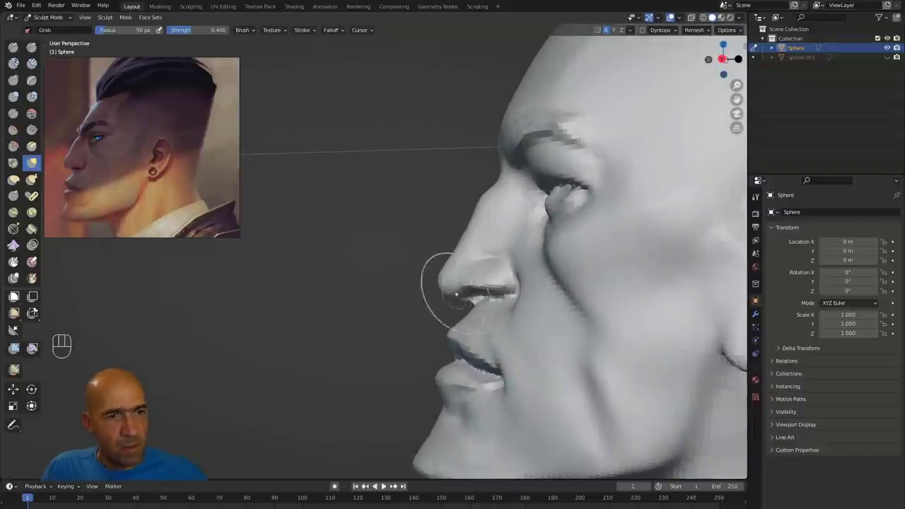
ctrl+alt+middle_drag(455, 297, 450, 271)
Refine the nostril wing and sharpen the crease above it with Scrape and Pinch at 90 px radius.
mouse_move(395, 308)
alt+middle_down()
mouse_move(438, 311)
mouse_move(449, 357)
alt+middle_up()
key(3)
alt+shift+middle_drag(488, 282, 458, 284)
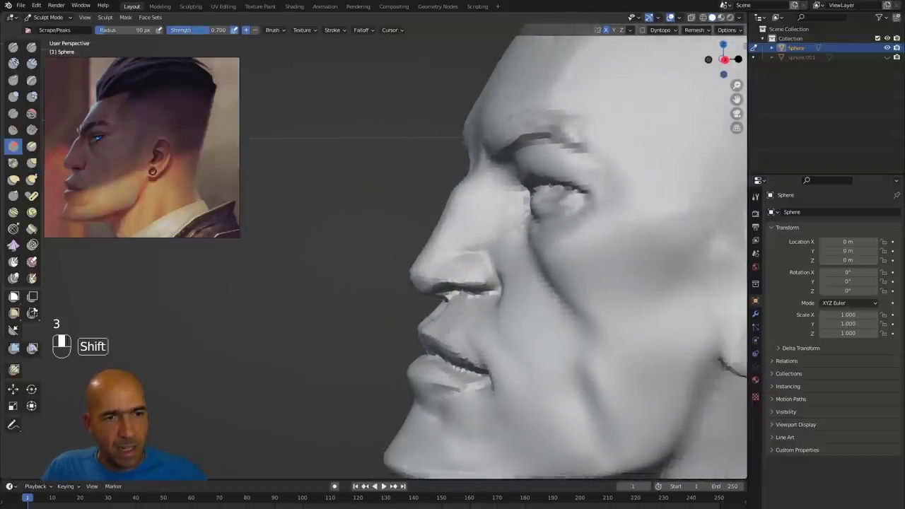
alt+middle_drag(481, 244, 467, 234)
key(p)
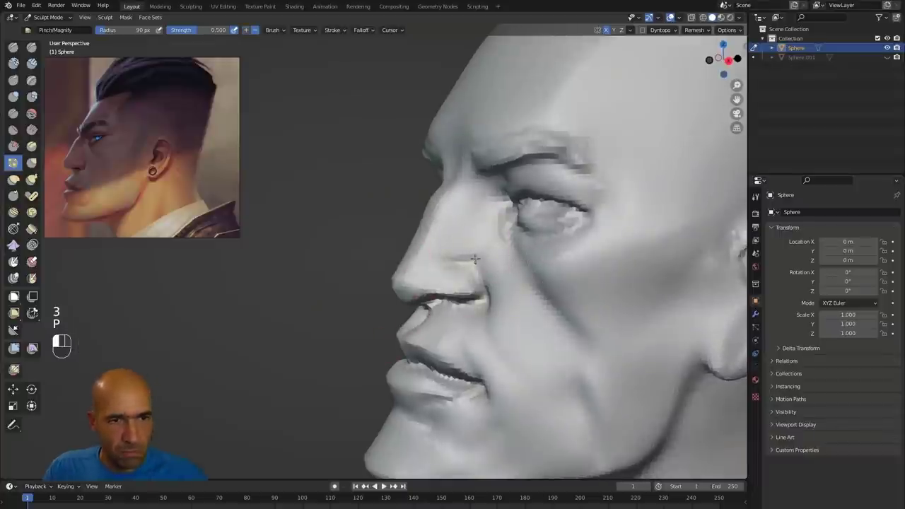
alt+middle_drag(390, 327, 378, 327)
ctrl+alt+middle_drag(374, 303, 367, 330)
Shift the lower cheek fold slightly down toward the mouth with Grab at 90 px and check the whole profile.
key(g)
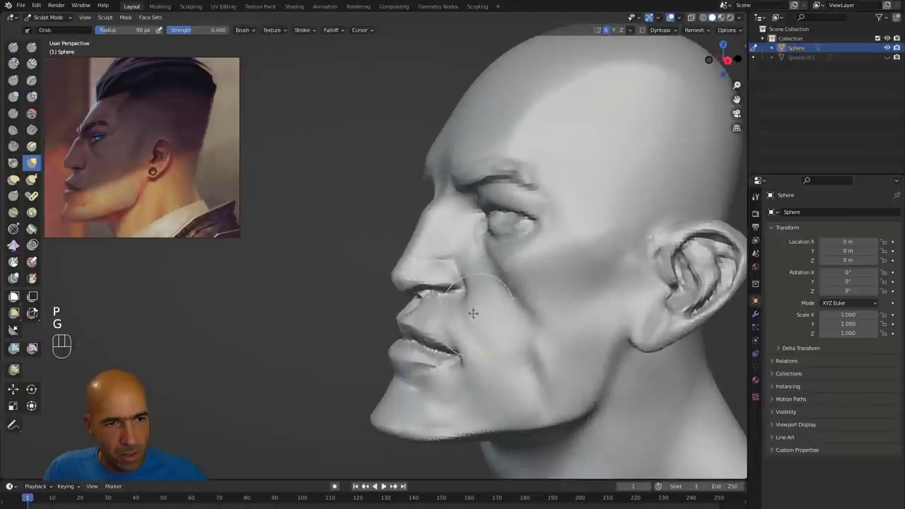
alt+drag(443, 311, 507, 300)
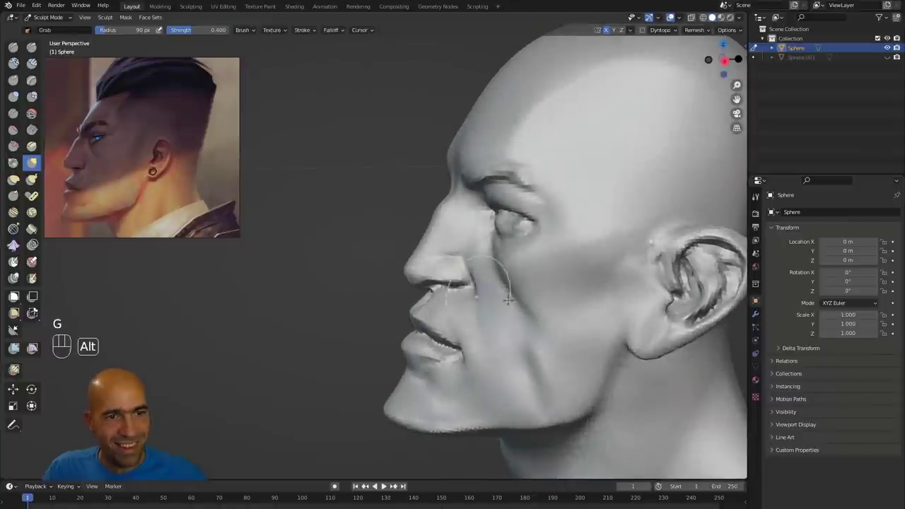
drag(532, 352, 526, 358)
mouse_move(398, 400)
middle_down()
mouse_move(354, 390)
mouse_move(353, 410)
mouse_move(391, 387)
middle_up()
alt+drag(432, 408, 440, 404)
mouse_move(440, 397)
ctrl+alt+mouse_down()
mouse_move(439, 410)
mouse_move(463, 381)
mouse_move(453, 372)
mouse_move(417, 385)
mouse_move(382, 425)
ctrl+alt+mouse_up()
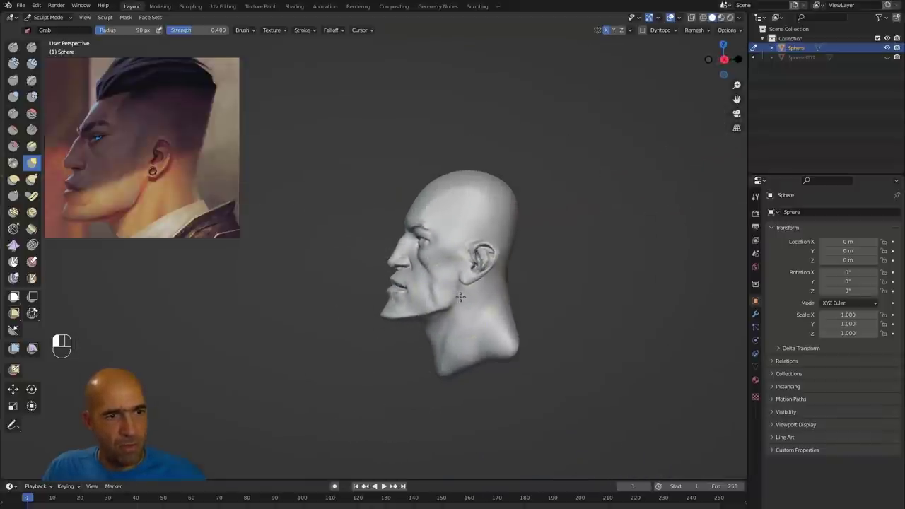
Nudge the ear slightly forward in profile with Grab at 90 px radius and check it from the front.
mouse_move(460, 297)
mouse_down()
mouse_move(475, 319)
mouse_move(523, 279)
mouse_up()
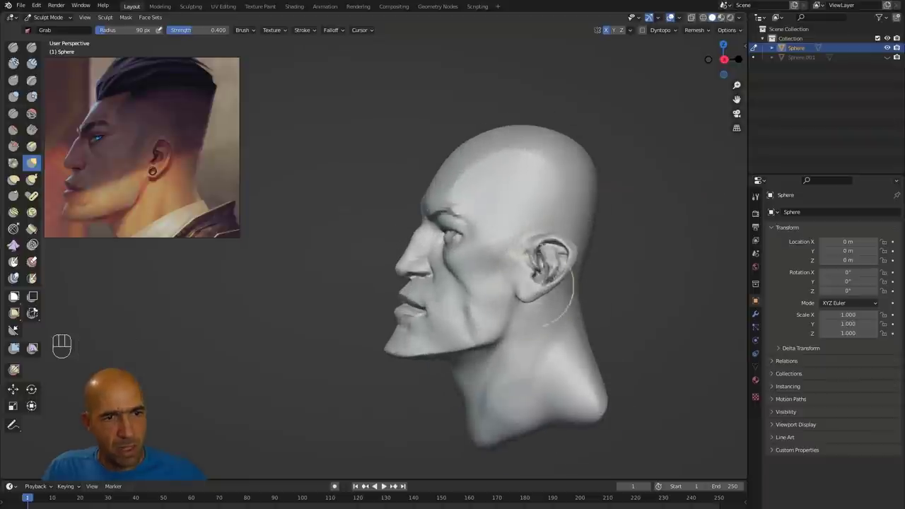
mouse_move(565, 246)
mouse_down()
mouse_move(575, 261)
mouse_move(534, 252)
mouse_up()
alt+drag(617, 255, 675, 257)
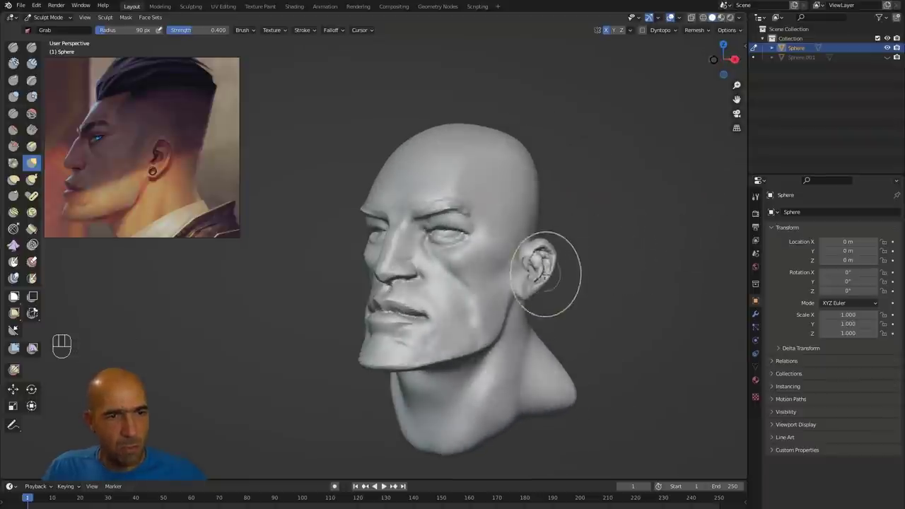
alt+drag(547, 274, 545, 228)
Adjust the side contour of the skull above the ear with Grab at 123 px radius in front view.
key(bracketright)
key(bracketright)
key(bracketright)
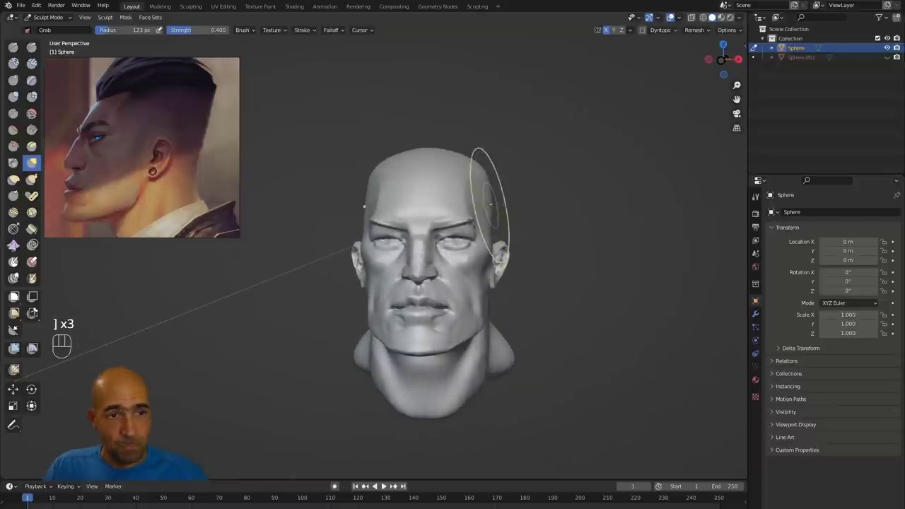
drag(479, 189, 482, 190)
alt+drag(535, 201, 533, 212)
mouse_move(533, 212)
ctrl+alt+mouse_down()
mouse_move(562, 211)
mouse_move(516, 212)
mouse_move(508, 195)
ctrl+alt+mouse_up()
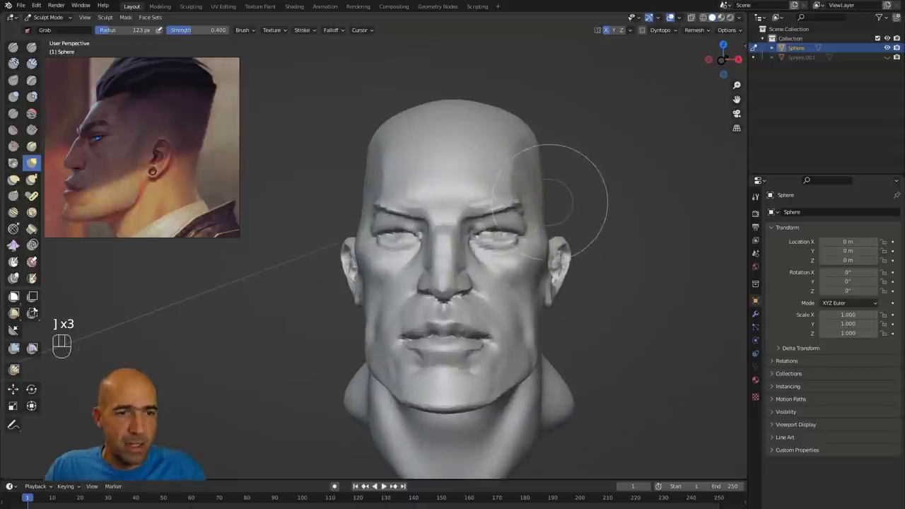
Try pulling the ear outward with Grab at 123 px radius and undo the change.
alt+drag(567, 196, 558, 205)
drag(565, 252, 578, 253)
mouse_move(600, 253)
alt+mouse_down()
mouse_move(610, 237)
mouse_move(586, 251)
alt+mouse_up()
key(ctrl+z)
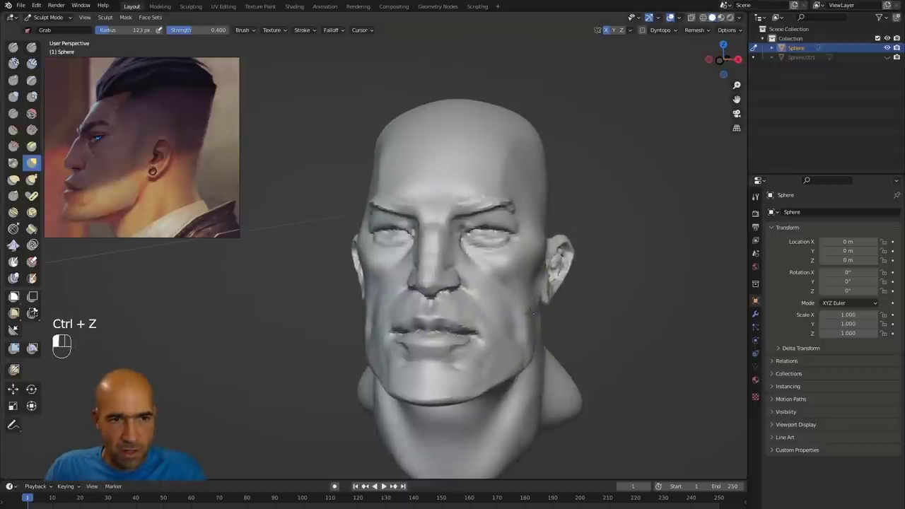
Examine the head from the front, three-quarter and side, ending close on the nose and lip profile.
mouse_move(553, 313)
alt+mouse_down()
mouse_move(589, 310)
mouse_move(602, 291)
mouse_move(567, 285)
alt+mouse_up()
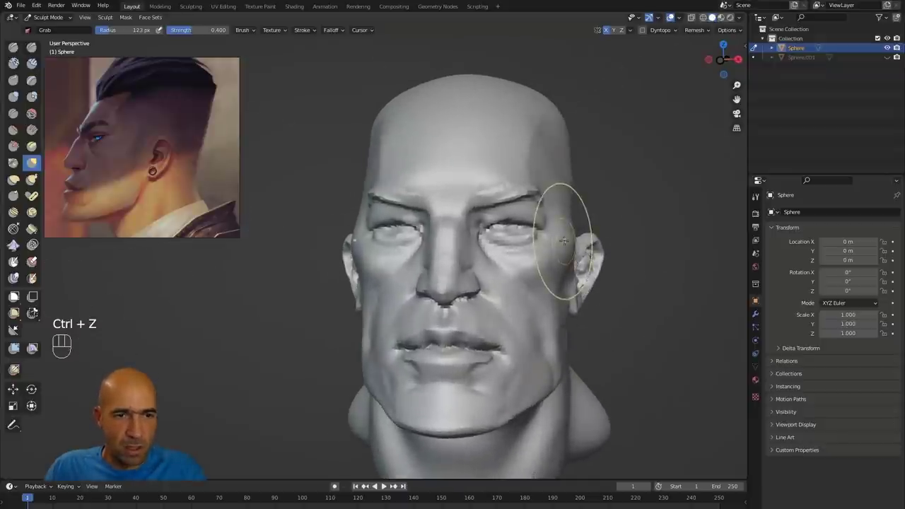
alt+drag(581, 231, 547, 234)
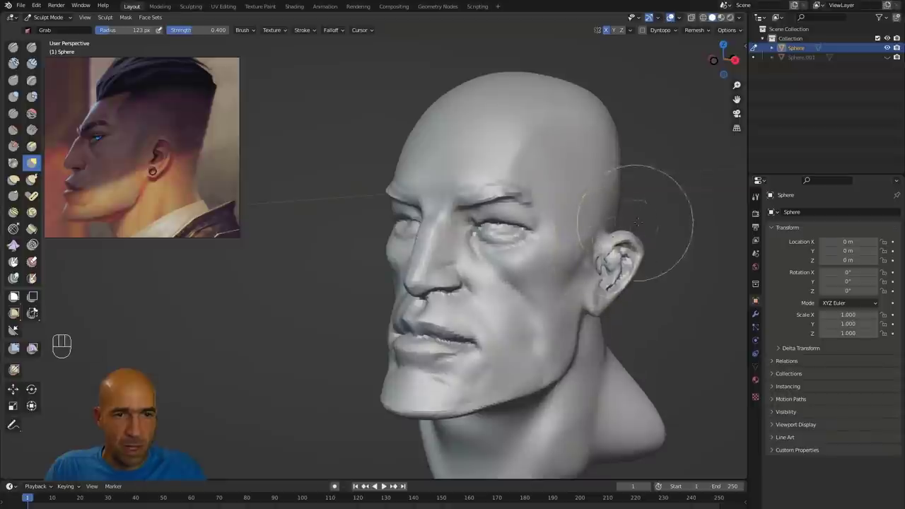
middle_drag(637, 222, 592, 222)
mouse_move(606, 212)
alt+mouse_down()
mouse_move(571, 213)
mouse_move(612, 210)
mouse_move(628, 234)
mouse_move(520, 269)
alt+mouse_up()
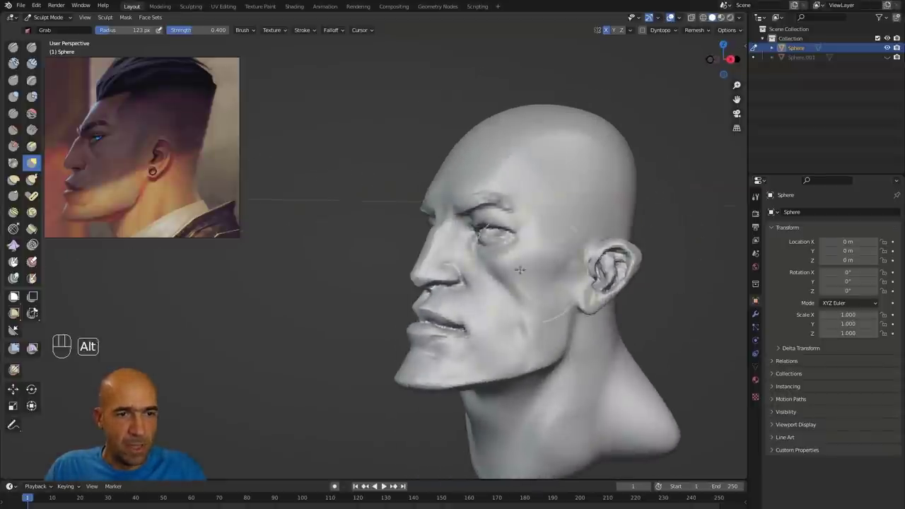
alt+drag(429, 288, 406, 289)
ctrl+alt+drag(406, 290, 377, 323)
middle_drag(377, 323, 363, 323)
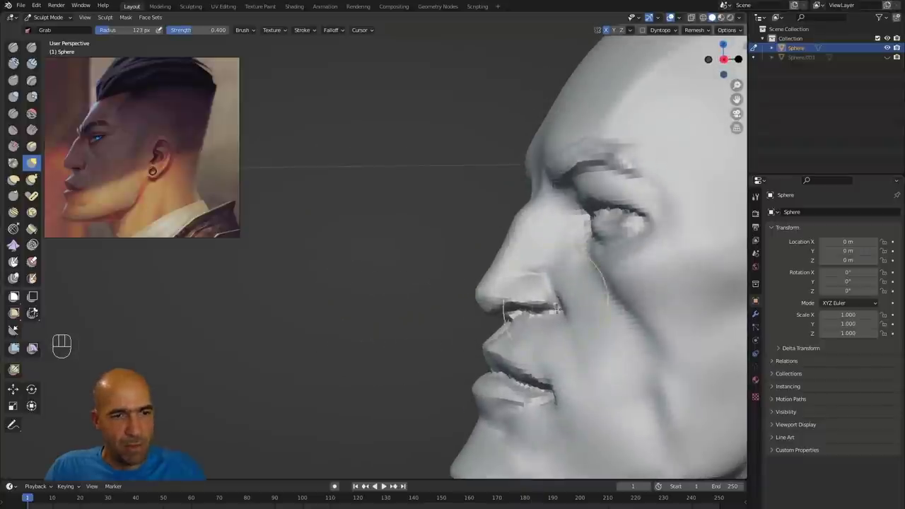
alt+drag(430, 351, 420, 353)
Build up the upper lip with Clay Strips at 80 px radius and smooth the area below the mouth corner.
mouse_move(417, 390)
alt+shift+mouse_down()
mouse_move(414, 356)
mouse_move(484, 364)
mouse_move(567, 353)
alt+shift+mouse_up()
alt+drag(620, 346, 562, 338)
ctrl+alt+drag(387, 368, 485, 406)
mouse_move(484, 407)
alt+shift+mouse_down()
mouse_move(347, 286)
mouse_move(347, 308)
alt+shift+mouse_up()
key(2)
key(bracketleft)
key(bracketleft)
key(bracketleft)
key(bracketleft)
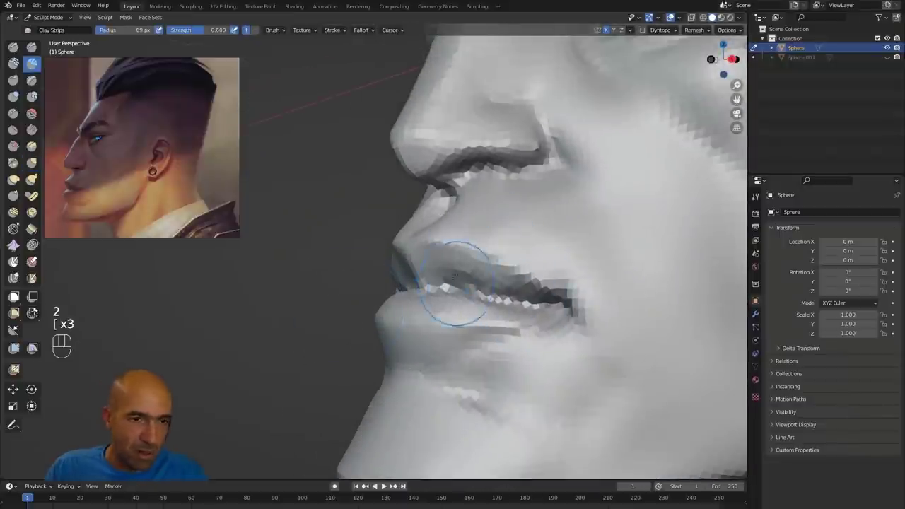
mouse_move(416, 270)
mouse_down()
mouse_move(446, 284)
mouse_move(497, 262)
mouse_up()
alt+drag(396, 323, 428, 319)
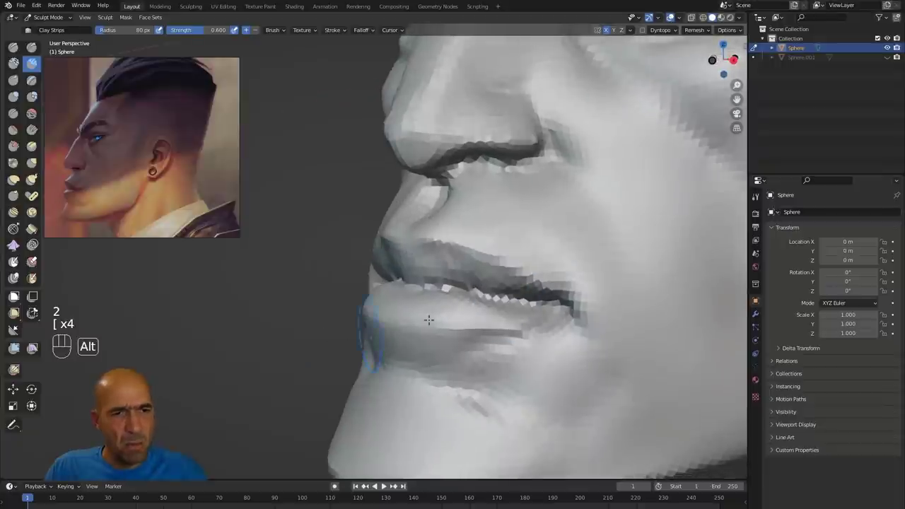
shift+drag(547, 320, 552, 362)
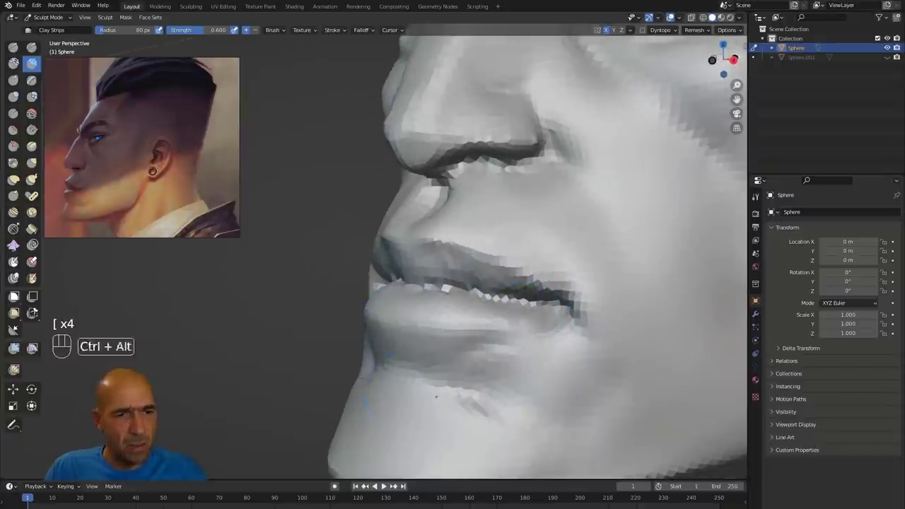
Carve the crease at the mouth corner with Draw Sharp at 80 px radius.
mouse_move(502, 398)
ctrl+alt+mouse_down()
mouse_move(460, 350)
mouse_move(527, 392)
mouse_move(571, 347)
ctrl+alt+mouse_up()
key(1)
ctrl+drag(528, 304, 513, 272)
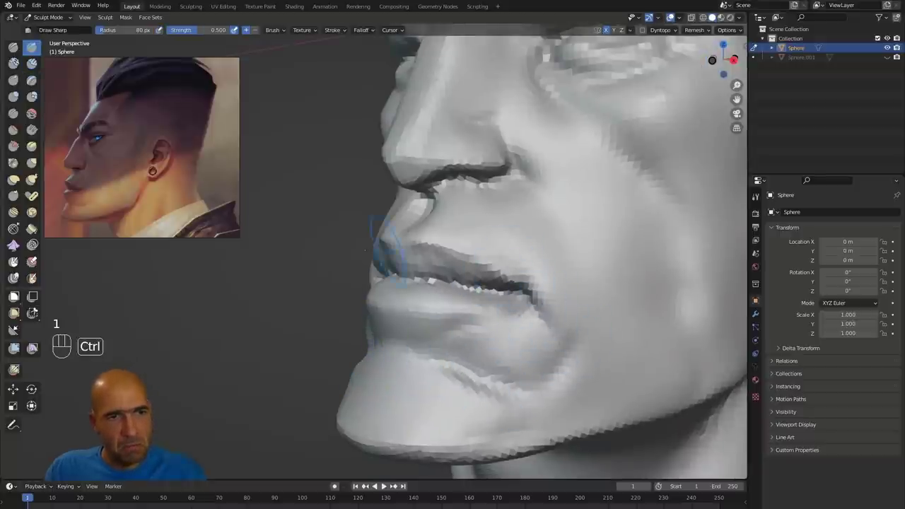
ctrl+alt+drag(364, 250, 318, 244)
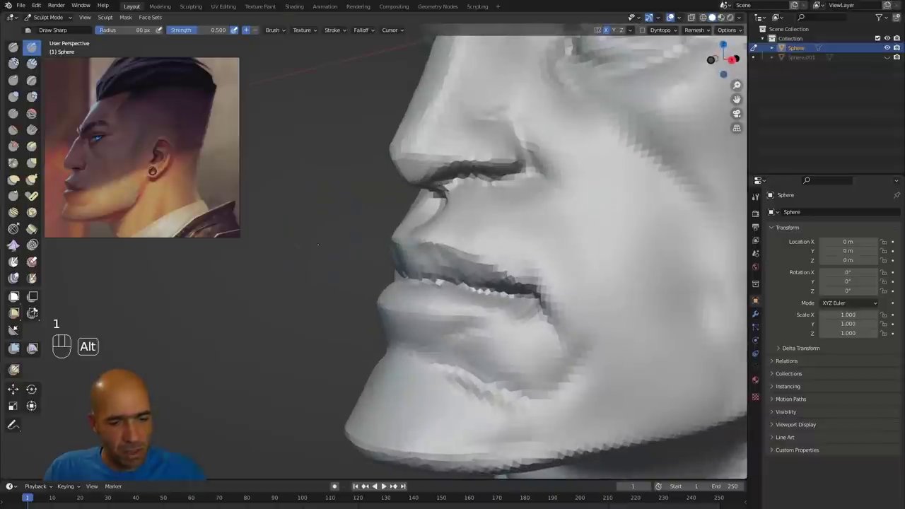
Flatten the nostril's lower rim with Scrape and deepen the nostril opening with Draw Sharp at 57 px radius.
key(3)
key(bracketleft)
key(bracketleft)
key(bracketleft)
drag(512, 166, 462, 172)
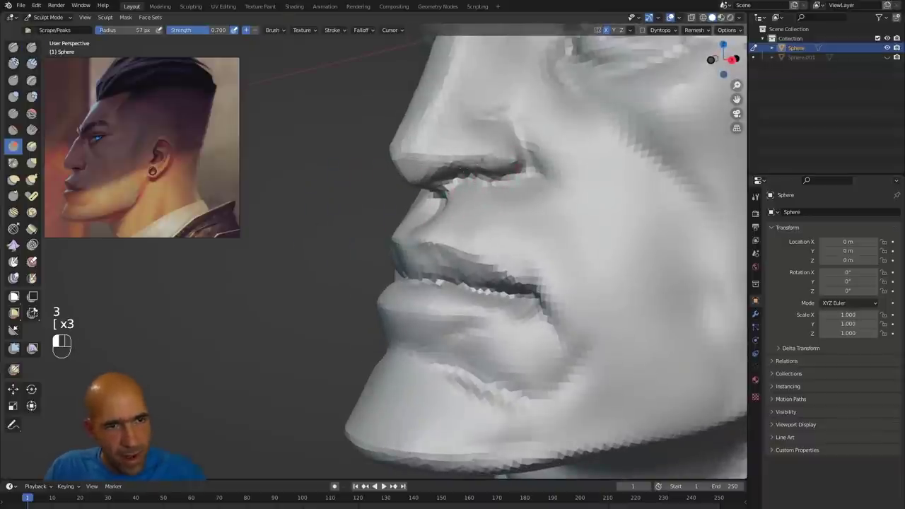
alt+drag(427, 201, 449, 183)
key(1)
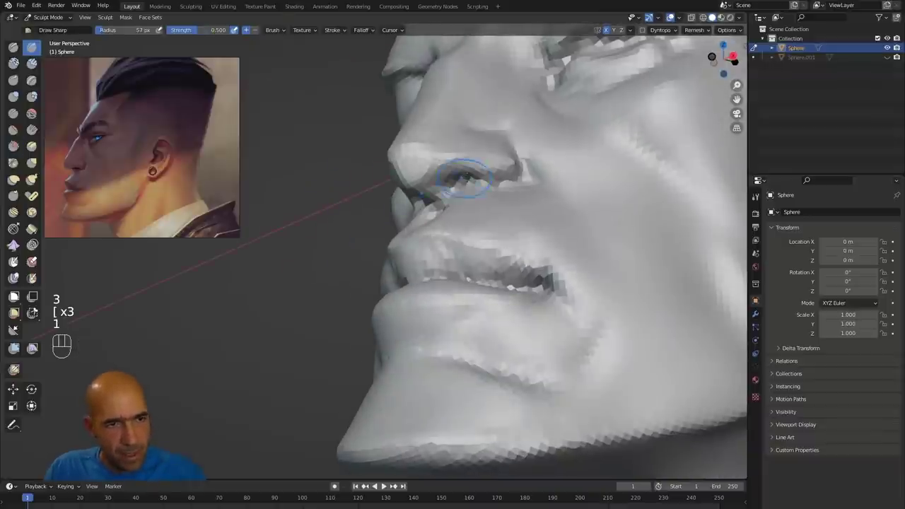
alt+middle_drag(456, 178, 498, 262)
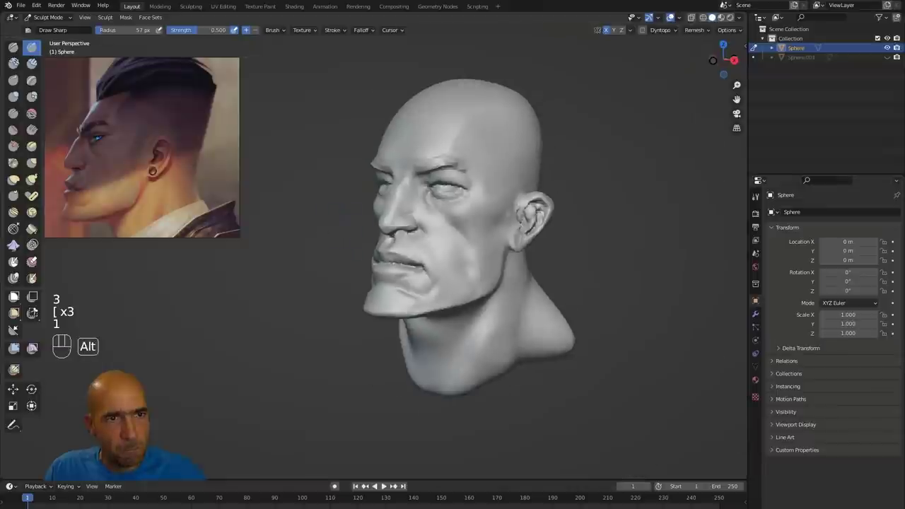
Pull the outer eye corner slightly outward and up with Grab at 85 px radius.
alt+middle_drag(506, 170, 574, 169)
mouse_move(574, 170)
ctrl+alt+middle_down()
mouse_move(575, 187)
mouse_move(582, 172)
ctrl+alt+middle_up()
key(g)
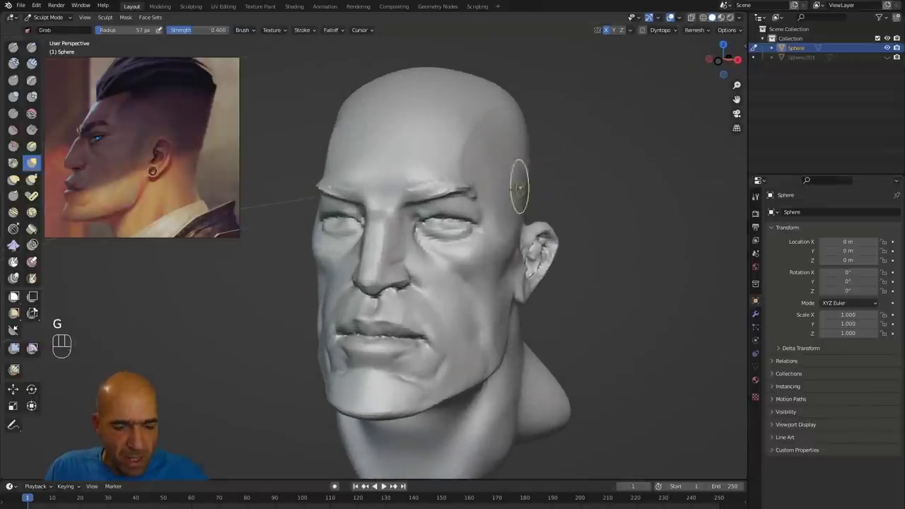
key(bracketright)
key(bracketright)
key(bracketright)
key(bracketright)
drag(463, 226, 473, 219)
middle_drag(473, 221, 533, 220)
ctrl+alt+middle_drag(534, 220, 535, 196)
alt+middle_drag(535, 205, 482, 215)
drag(481, 220, 485, 218)
Reshape the curve of the eyelids and outer brow from a low side view with Grab at 85 px radius.
alt+middle_drag(485, 218, 425, 185)
mouse_move(396, 202)
alt+middle_down()
mouse_move(362, 173)
mouse_move(371, 157)
alt+middle_up()
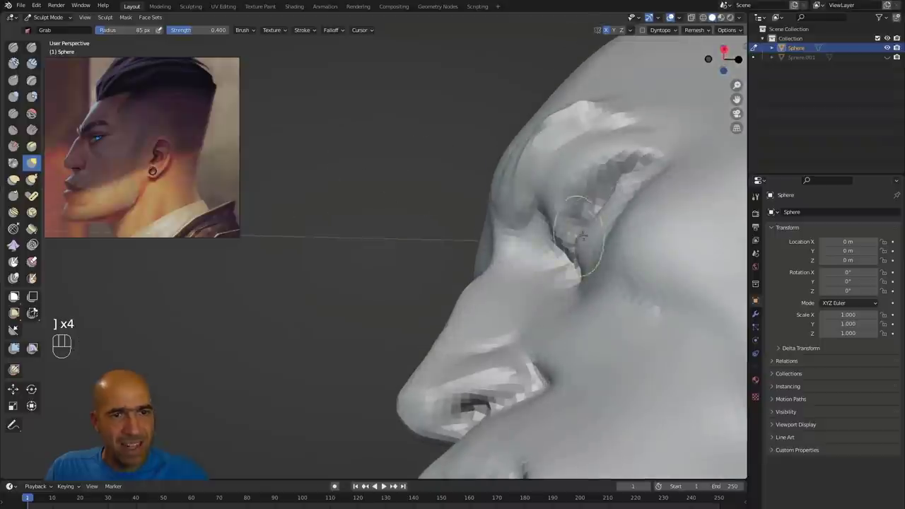
drag(594, 239, 587, 234)
drag(608, 211, 603, 203)
mouse_move(624, 191)
middle_down()
mouse_move(635, 210)
mouse_move(616, 216)
middle_up()
drag(569, 222, 568, 216)
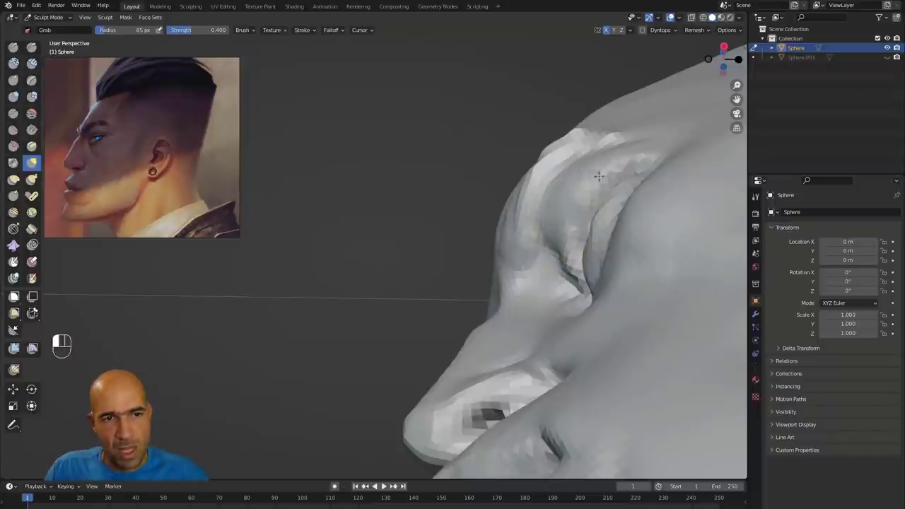
drag(608, 149, 605, 139)
alt+middle_drag(470, 156, 493, 203)
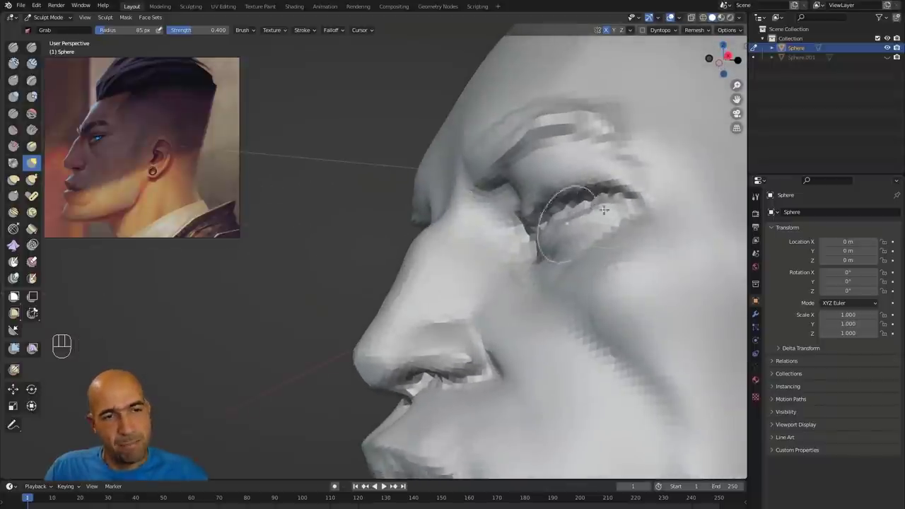
Carve the upper eyelid crease and its line past the outer eye corner with Draw Sharp at 43 px radius.
mouse_move(439, 216)
alt+middle_down()
mouse_move(448, 256)
mouse_move(470, 242)
alt+middle_up()
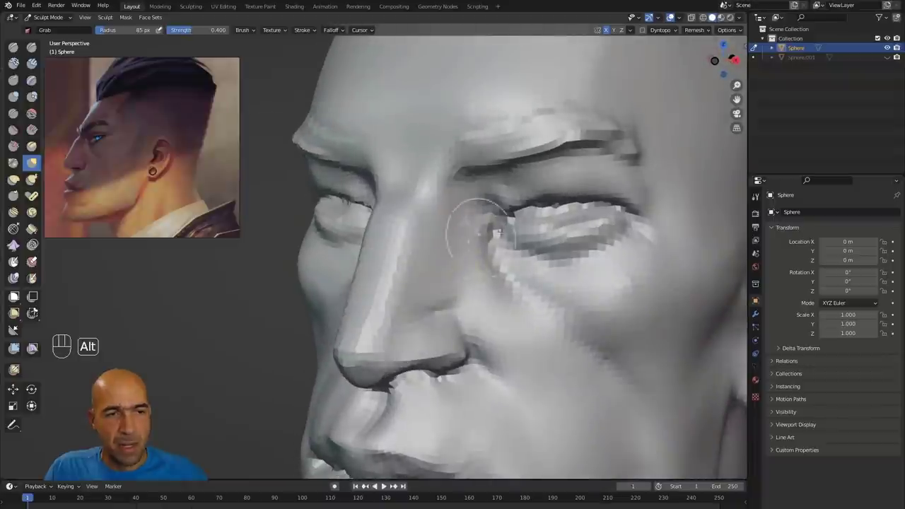
key(1)
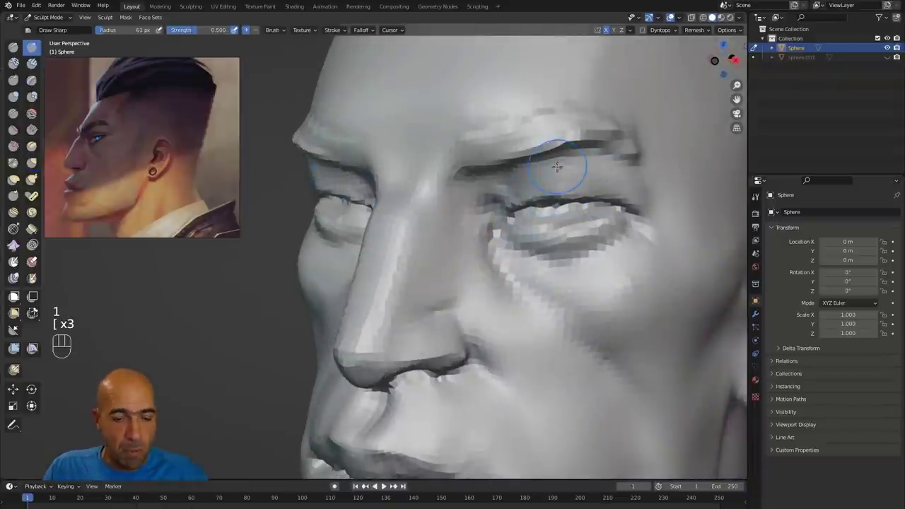
mouse_move(517, 197)
ctrl+mouse_down()
mouse_move(571, 189)
mouse_move(645, 201)
ctrl+mouse_up()
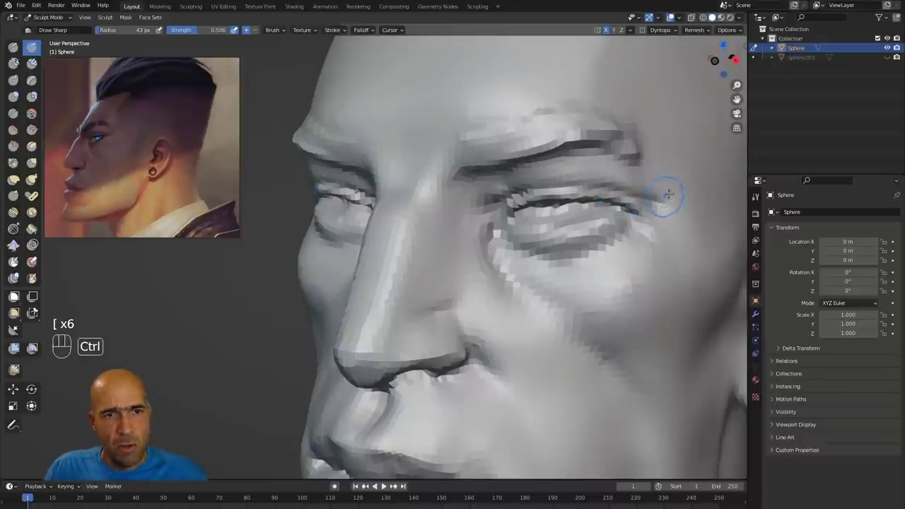
ctrl+drag(667, 193, 610, 213)
Raise the outer end of the eyelid crease toward the brow with Grab at 77 px radius in front view.
ctrl+alt+drag(285, 305, 287, 382)
alt+drag(287, 381, 330, 379)
key(g)
key(bracketright)
key(bracketright)
key(bracketright)
key(bracketright)
key(bracketright)
key(bracketright)
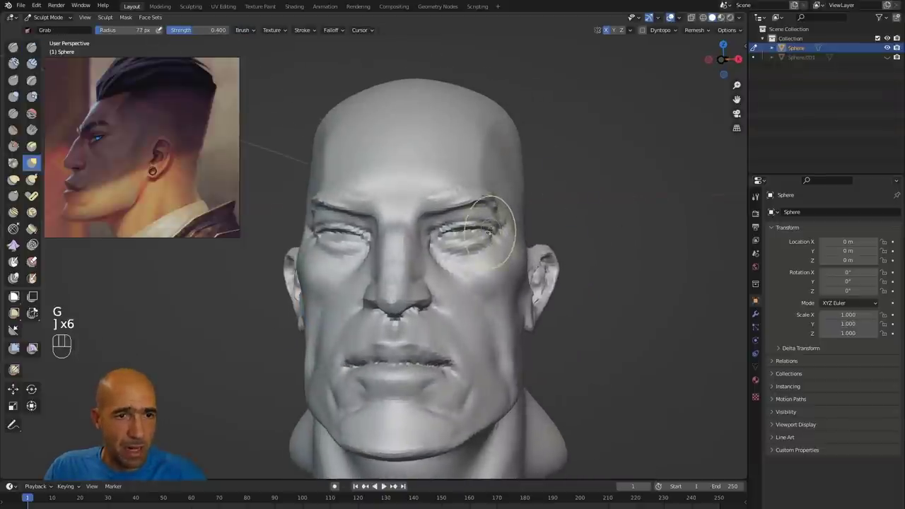
mouse_move(495, 234)
mouse_down()
mouse_move(479, 230)
mouse_move(500, 210)
mouse_up()
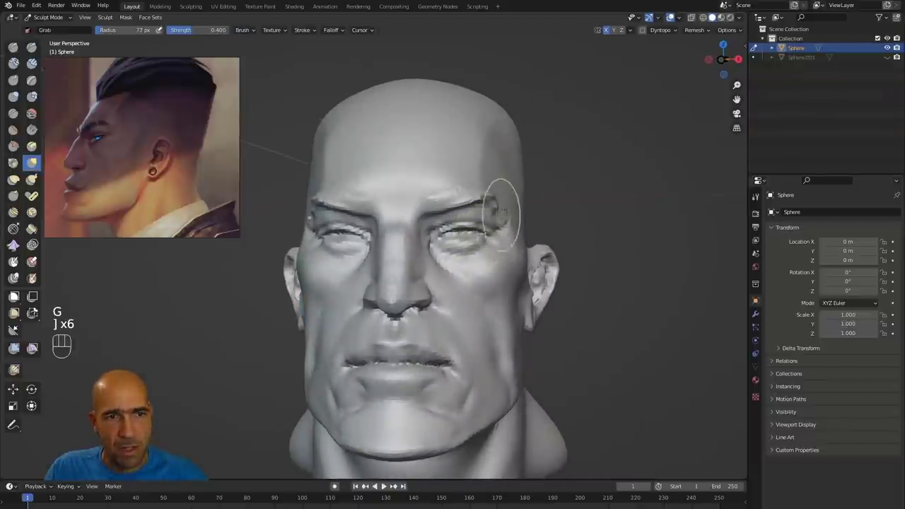
Define the upper lip's outer edge with Draw Sharp at 27 px radius.
alt+drag(555, 194, 543, 195)
ctrl+alt+drag(543, 195, 537, 230)
alt+drag(538, 229, 488, 225)
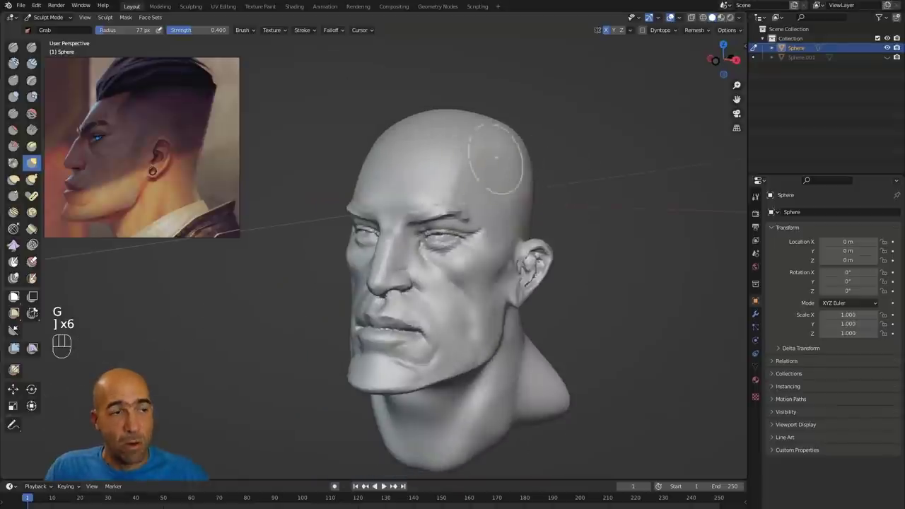
alt+drag(599, 150, 523, 138)
ctrl+alt+drag(369, 174, 360, 205)
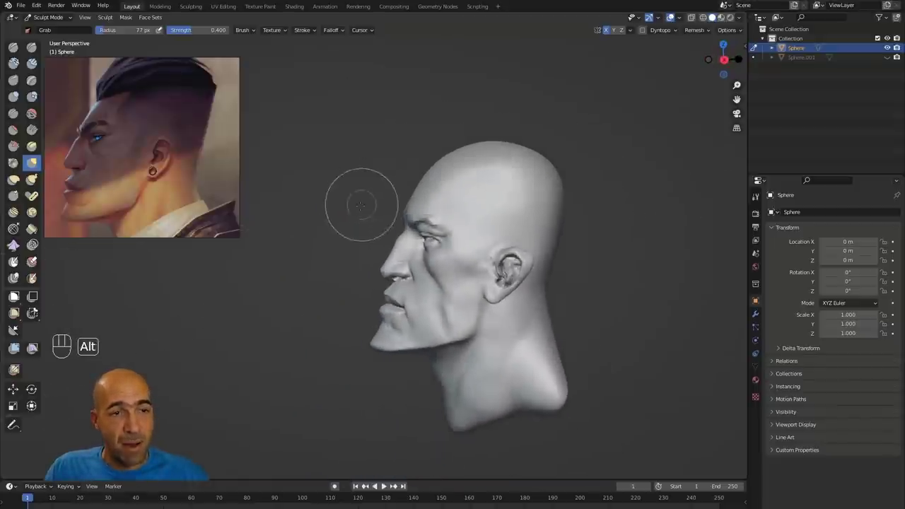
mouse_move(326, 334)
alt+shift+mouse_down()
mouse_move(347, 254)
mouse_move(368, 265)
mouse_move(351, 244)
mouse_move(339, 253)
alt+shift+mouse_up()
key(1)
key(bracketleft)
key(bracketleft)
key(bracketleft)
key(bracketleft)
key(bracketleft)
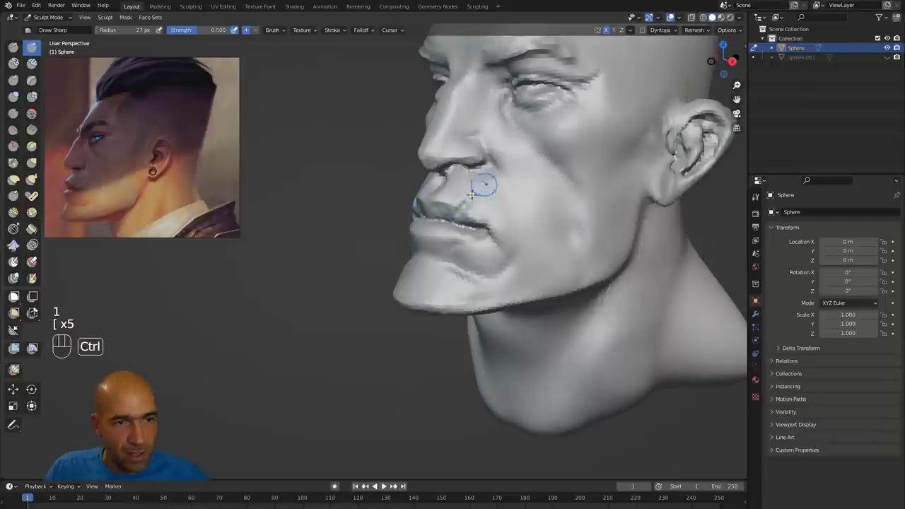
Tighten the upper lip edge and the rear corner of the jaw with Pinch at 36 px radius.
key(p)
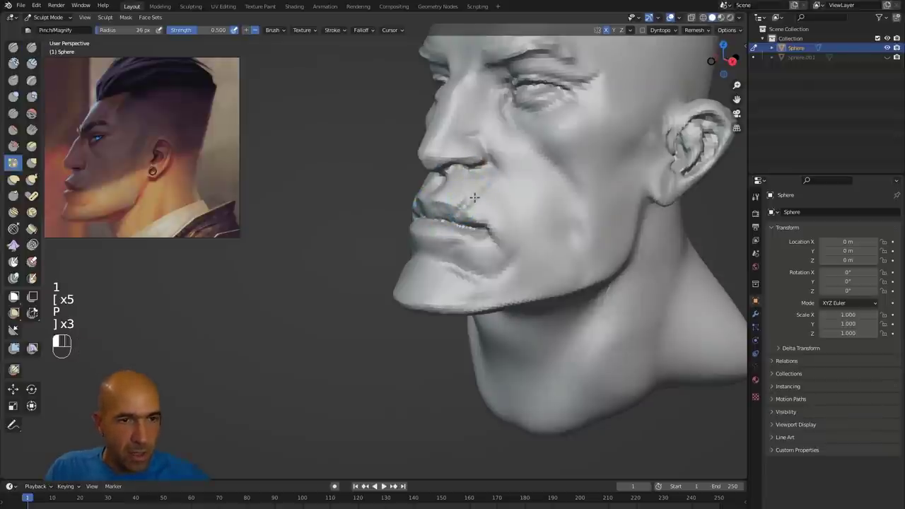
mouse_move(373, 259)
alt+middle_down()
mouse_move(352, 255)
mouse_move(334, 275)
mouse_move(314, 268)
mouse_move(325, 255)
alt+middle_up()
ctrl+alt+drag(325, 255, 320, 263)
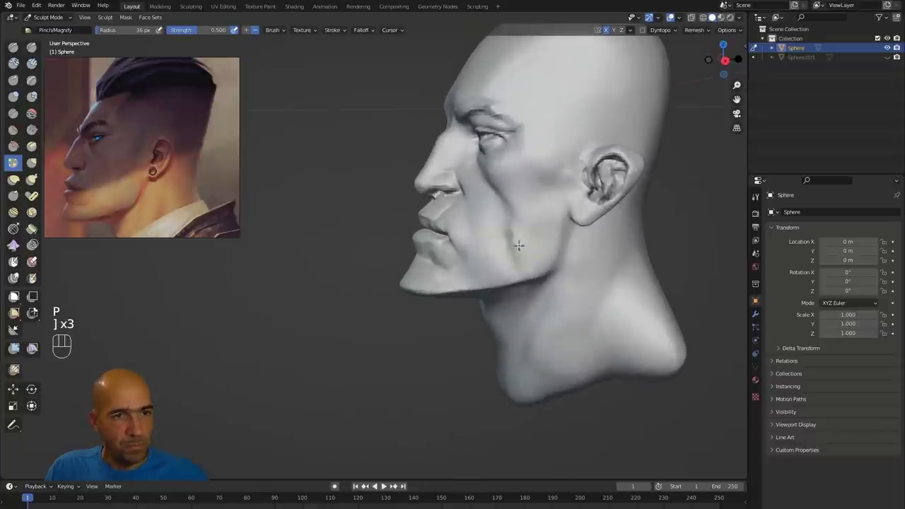
drag(550, 263, 562, 246)
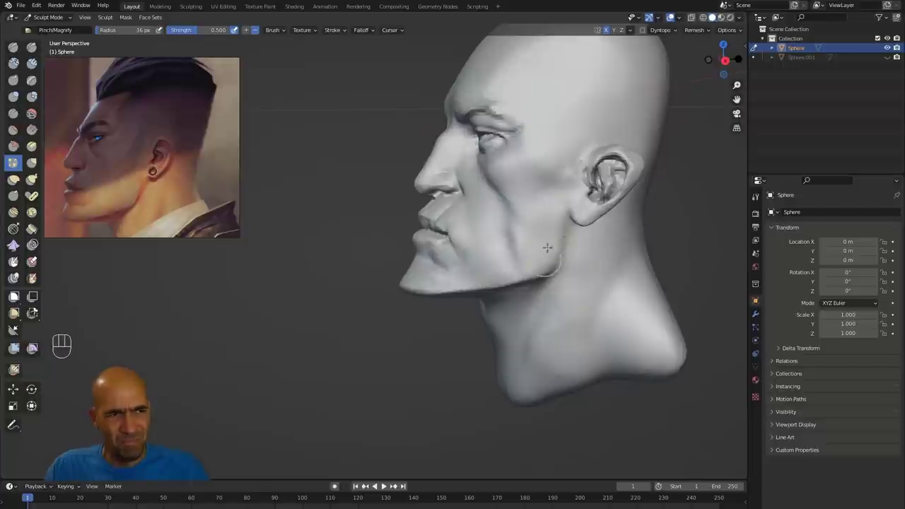
Carve the crease between the jaw and the earlobe with Draw Sharp at 36 px radius.
key(1)
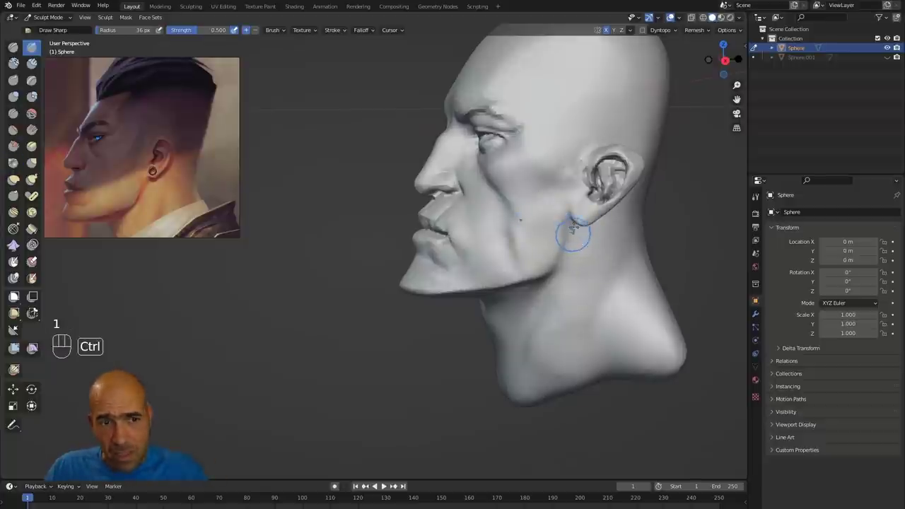
ctrl+drag(572, 233, 571, 231)
ctrl+alt+drag(666, 226, 600, 265)
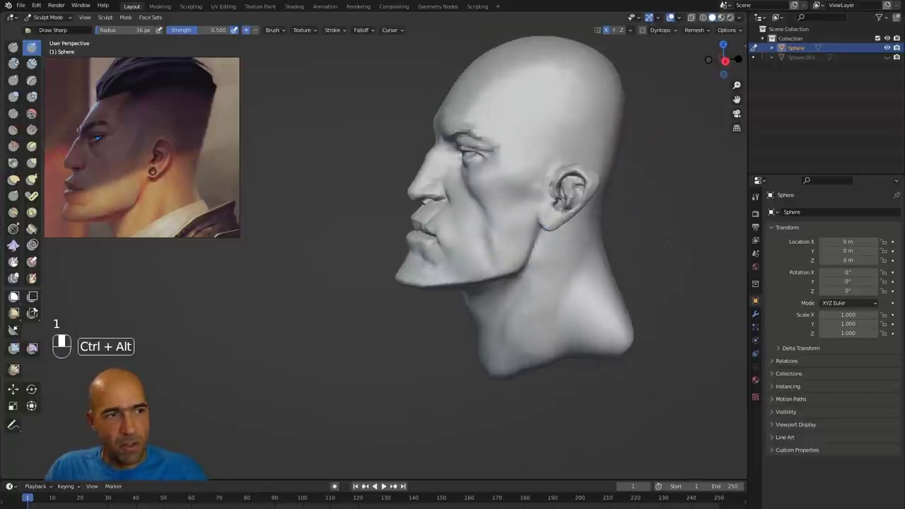
Smooth the side of the neck and build up the muscle below the ear with Clay Strips at 48 px radius.
alt+drag(496, 291, 516, 294)
shift+drag(506, 348, 530, 321)
alt+drag(535, 318, 565, 300)
key(2)
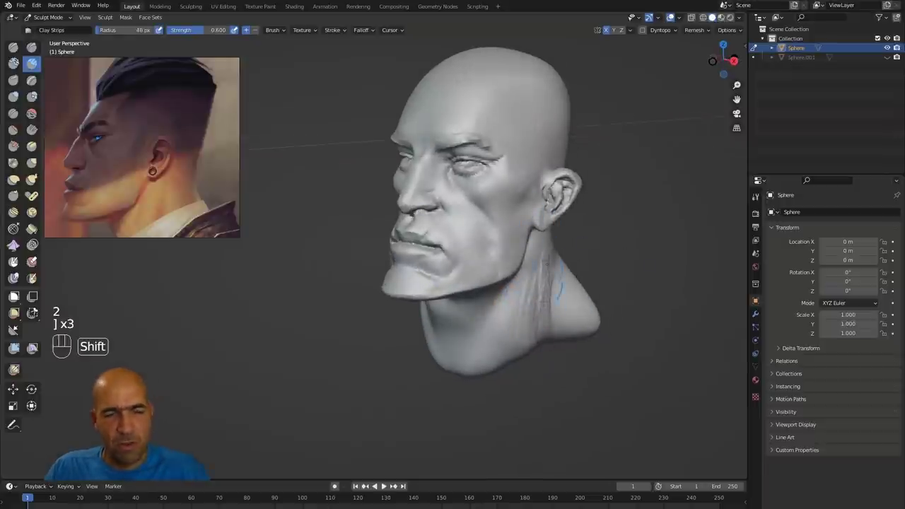
Pull the base of the neck outward with Grab at 64 px radius to widen it toward the shoulders.
alt+drag(605, 273, 609, 304)
alt+drag(609, 304, 578, 306)
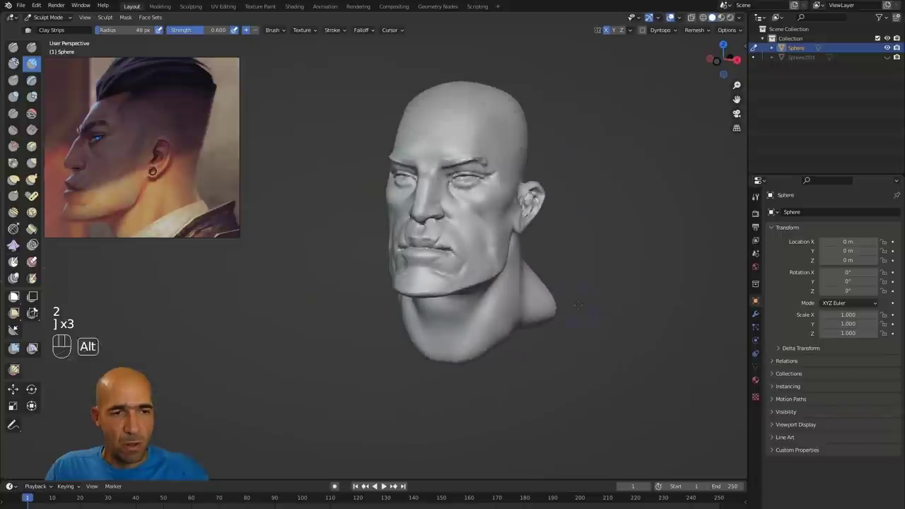
key(g)
key(bracketright)
key(bracketright)
key(bracketright)
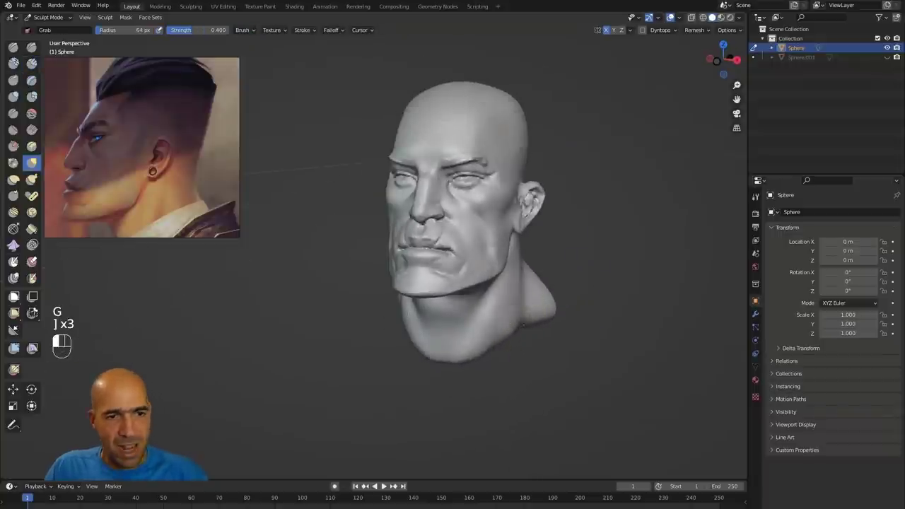
mouse_move(531, 315)
alt+mouse_down()
mouse_move(566, 299)
mouse_move(552, 302)
alt+mouse_up()
middle_drag(552, 306, 529, 303)
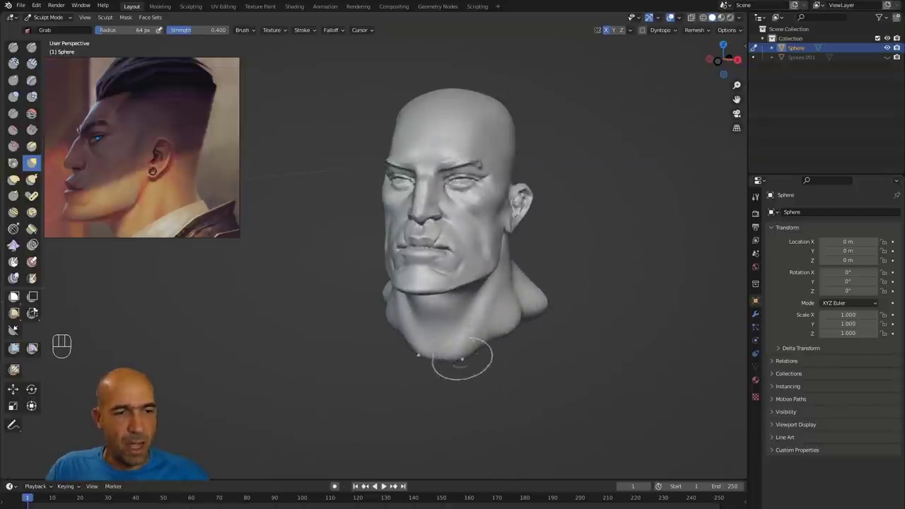
Add diagonal muscle strokes from the neck's front base toward the ear with Clay Strips at 64 px radius and smooth them.
mouse_move(495, 344)
alt+mouse_down()
mouse_move(530, 343)
mouse_move(508, 320)
alt+mouse_up()
middle_drag(508, 318, 461, 313)
key(2)
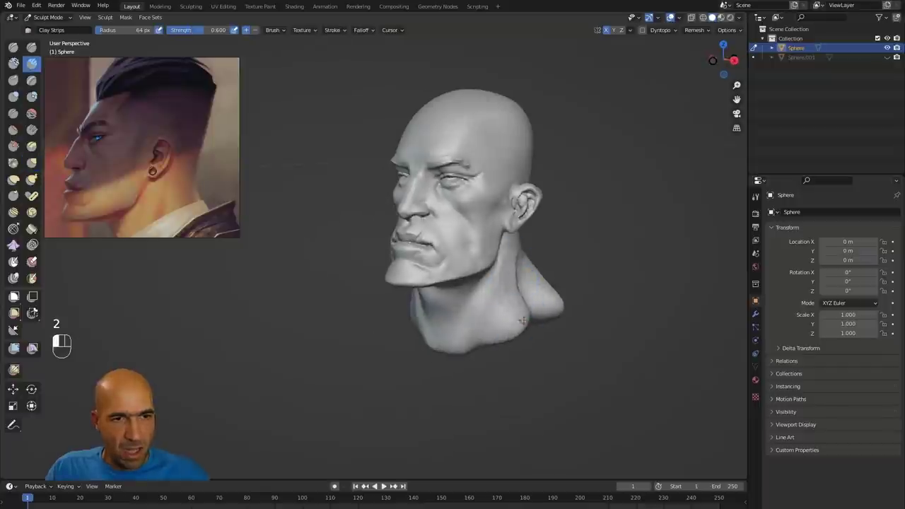
drag(448, 353, 489, 286)
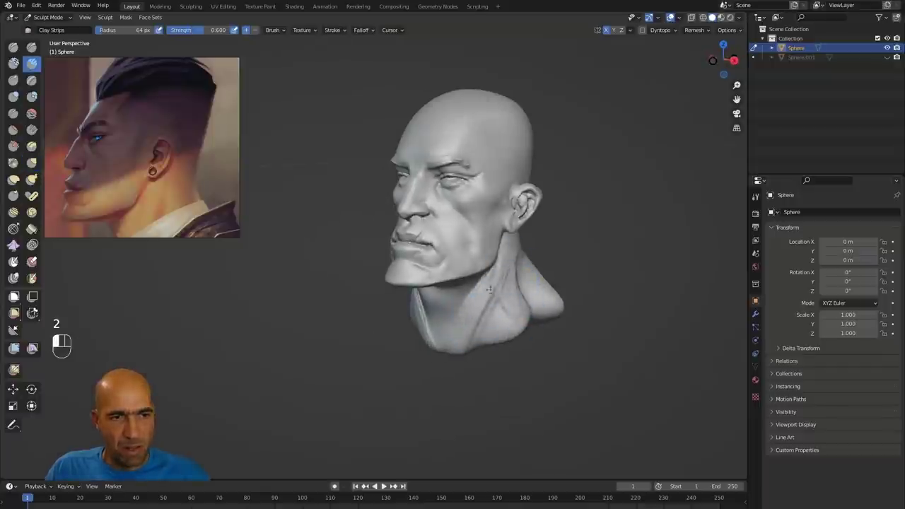
drag(463, 342, 512, 272)
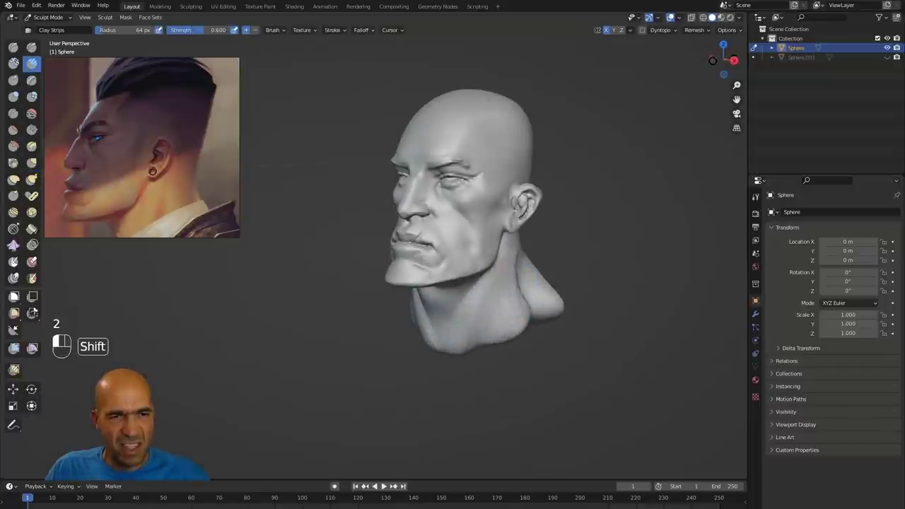
shift+drag(507, 305, 506, 299)
Adjust the profile of the lips in side view with Grab at 86 px radius.
mouse_move(506, 300)
alt+middle_down()
mouse_move(601, 254)
mouse_move(519, 244)
alt+middle_up()
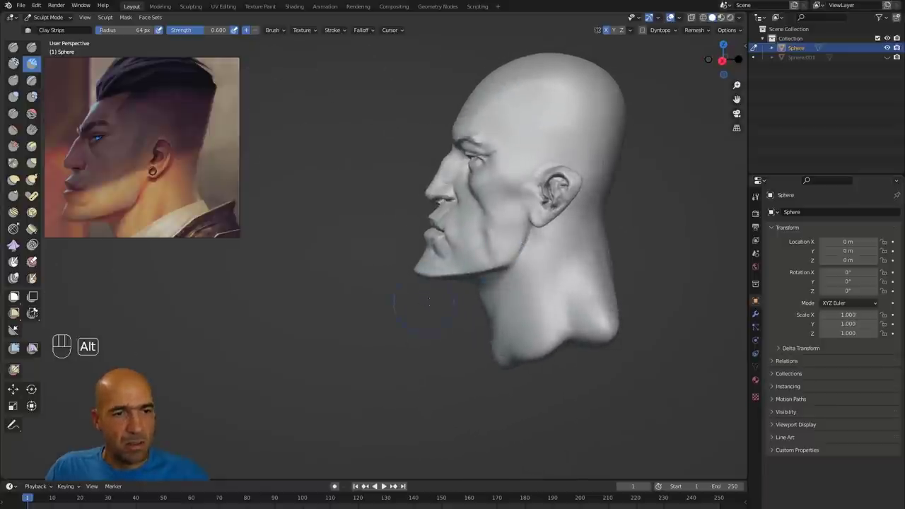
key(bracketright)
key(bracketright)
key(bracketright)
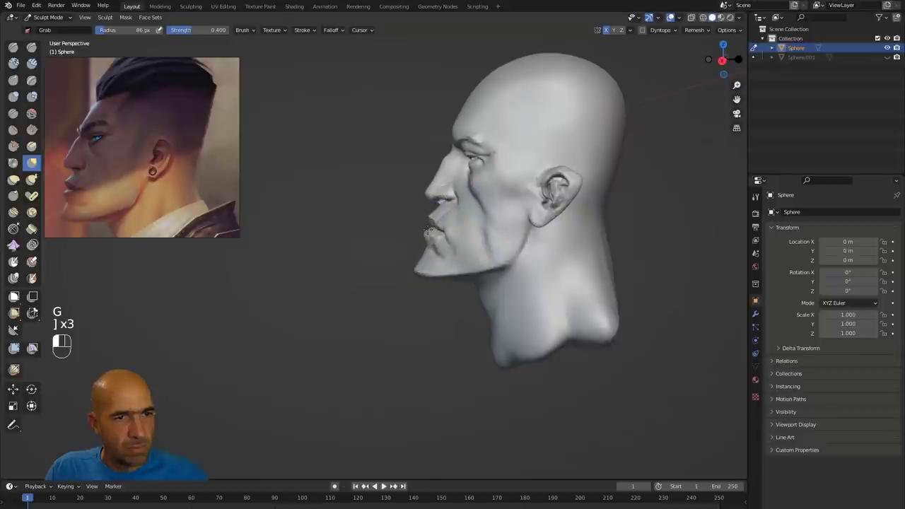
Examine the head's profile and three-quarter views against the reference portrait.
ctrl+alt+drag(414, 236, 400, 216)
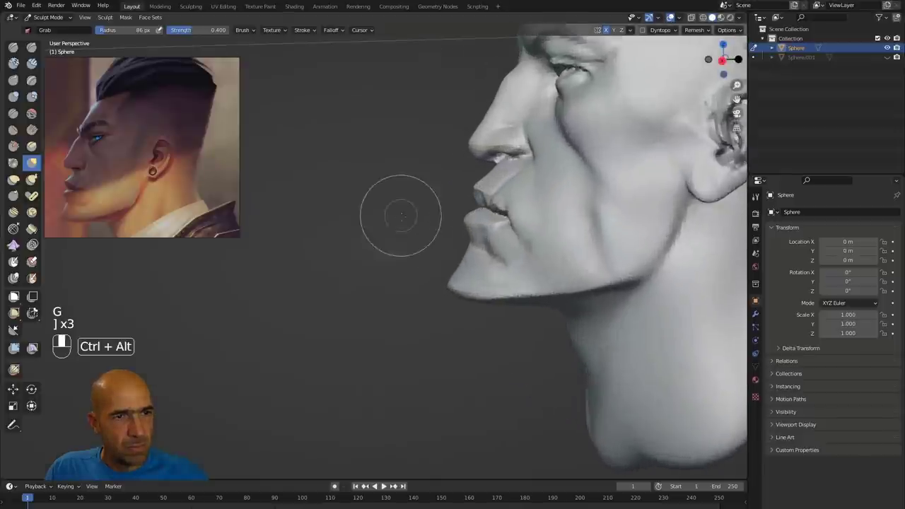
alt+shift+drag(444, 141, 406, 226)
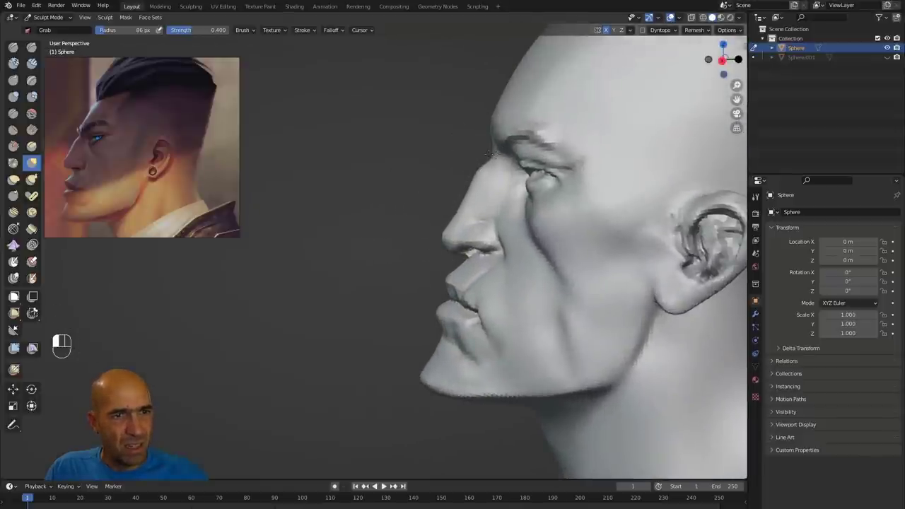
alt+shift+drag(489, 154, 440, 176)
ctrl+alt+drag(427, 211, 428, 185)
ctrl+alt+drag(427, 181, 423, 208)
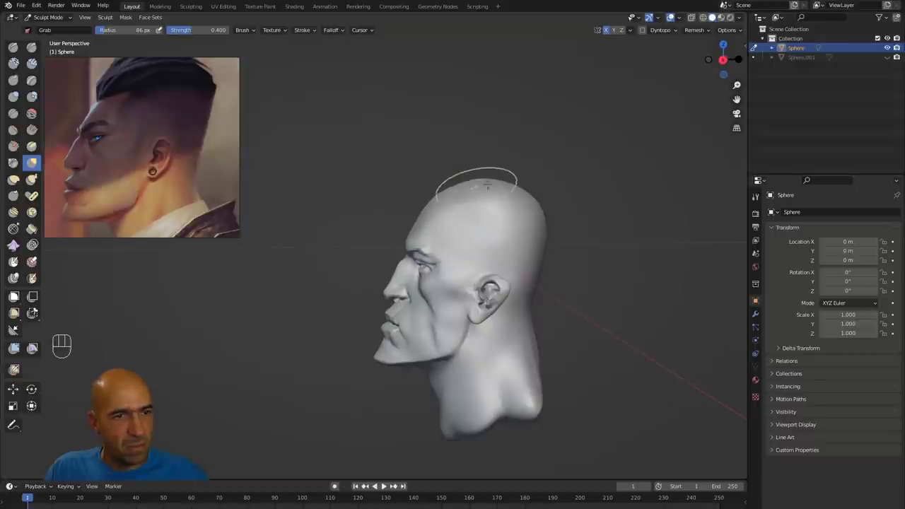
alt+drag(509, 174, 525, 174)
alt+drag(525, 243, 544, 239)
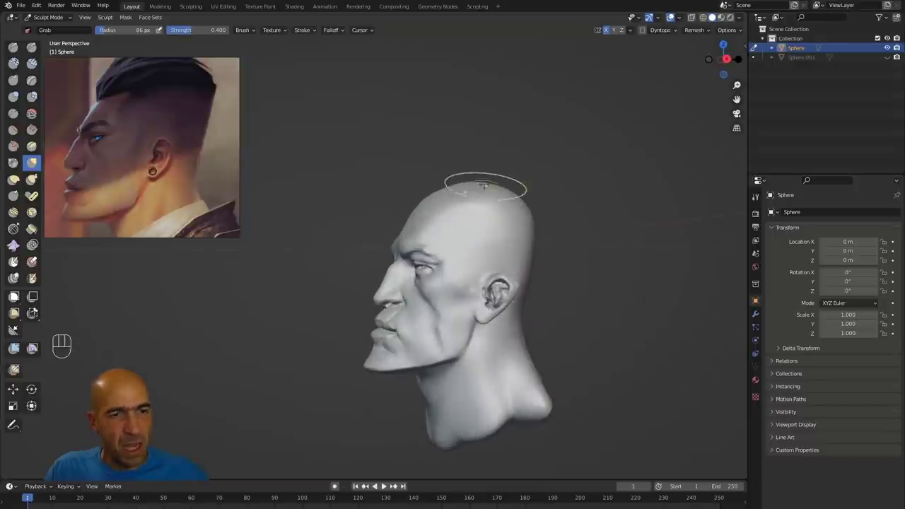
alt+drag(521, 182, 557, 188)
mouse_move(543, 236)
alt+mouse_down()
mouse_move(567, 243)
mouse_move(571, 212)
alt+mouse_up()
mouse_move(636, 225)
alt+mouse_down()
mouse_move(601, 225)
mouse_move(600, 258)
mouse_move(509, 242)
mouse_move(550, 261)
alt+mouse_up()
Unhide the hair cap Sphere.001, make it the sculpted object, and enlarge the Grab brush radius to 116 px.
click(886, 57)
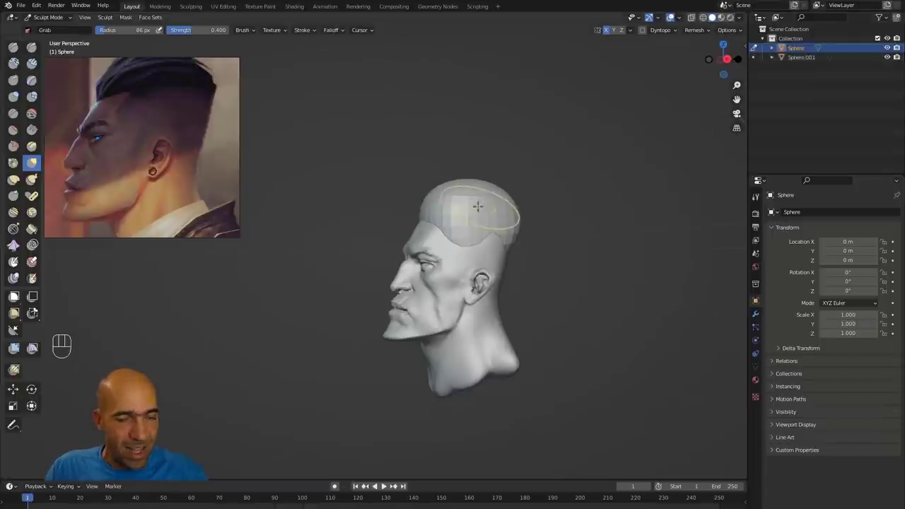
key(alt+q)
mouse_move(537, 189)
ctrl+alt+mouse_down()
mouse_move(541, 211)
mouse_move(597, 159)
ctrl+alt+mouse_up()
key(bracketright)
key(bracketright)
key(bracketright)
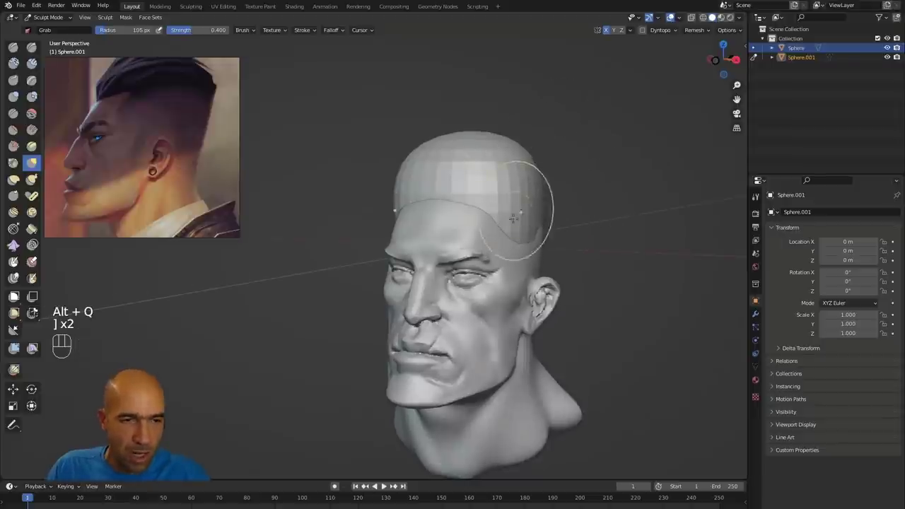
Reshape the hair cap's lower edge along the temple and side of the head with the Grab brush.
drag(535, 202, 511, 233)
mouse_move(601, 188)
alt+mouse_down()
mouse_move(456, 180)
mouse_move(470, 184)
alt+mouse_up()
mouse_move(469, 190)
mouse_down()
mouse_move(464, 205)
mouse_move(502, 202)
mouse_move(504, 194)
mouse_up()
alt+drag(543, 130, 527, 127)
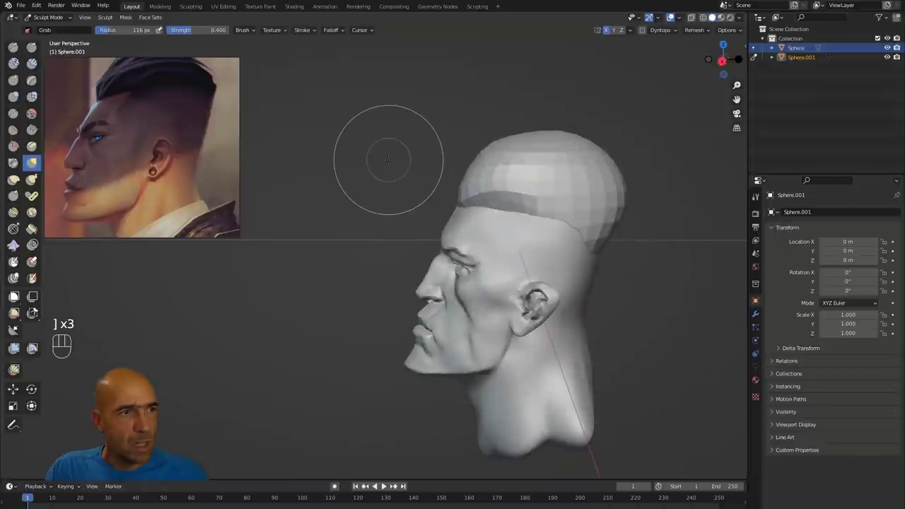
scroll(133, 137, down, 2)
middle_drag(142, 133, 139, 150)
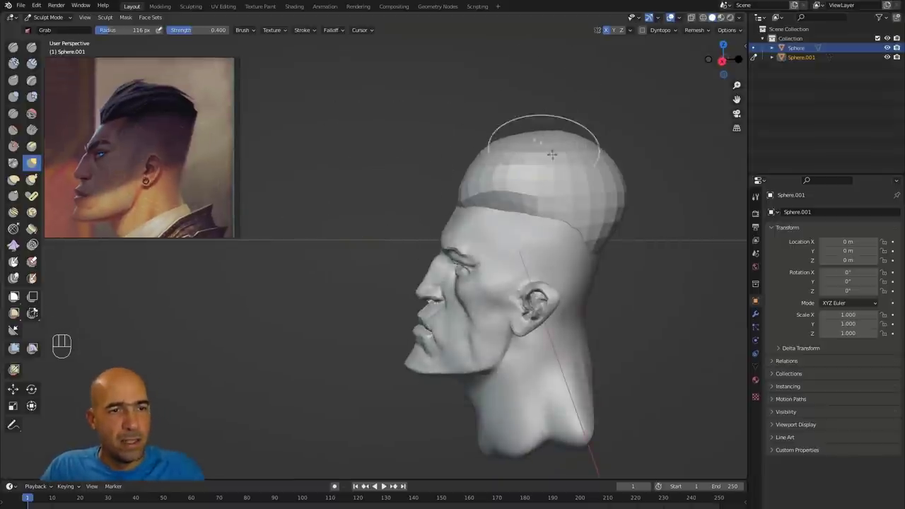
Grab the hair cap's side and front hairline upward and outward toward the swept shape in the reference.
drag(588, 226, 573, 222)
alt+drag(524, 232, 576, 218)
mouse_move(574, 203)
mouse_down()
mouse_move(580, 195)
mouse_move(538, 198)
mouse_move(646, 190)
mouse_up()
drag(523, 206, 511, 209)
alt+drag(607, 201, 564, 201)
drag(579, 202, 579, 198)
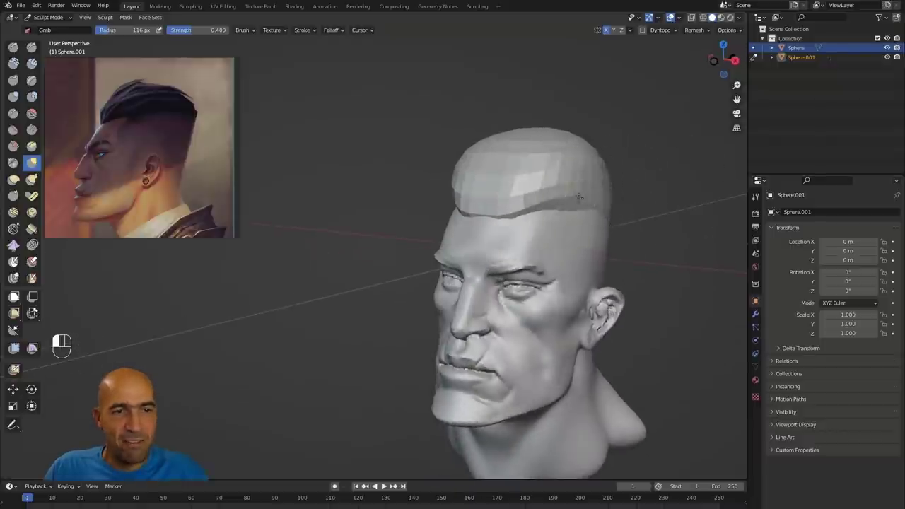
mouse_move(658, 184)
alt+mouse_down()
mouse_move(580, 199)
mouse_move(584, 212)
mouse_move(550, 216)
mouse_move(683, 160)
alt+mouse_up()
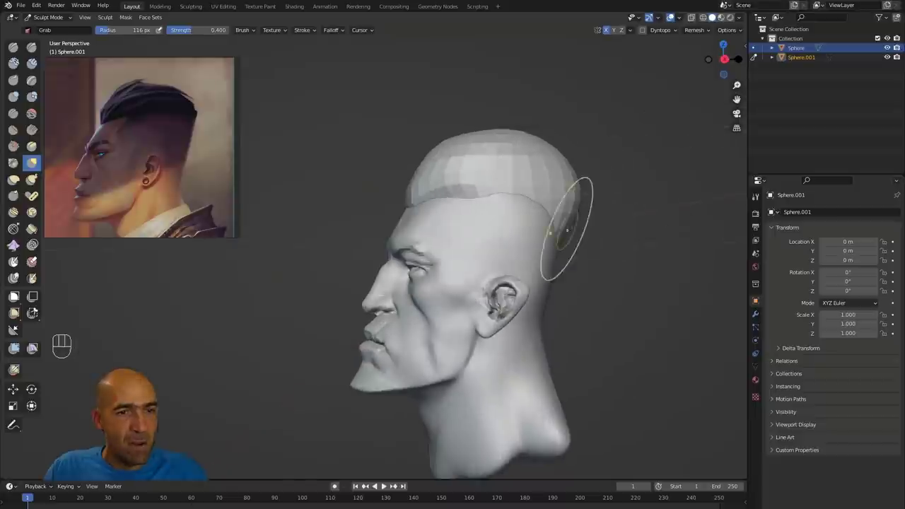
Pull the back edge of the hair upward and flatten the crown with the Grab brush.
drag(570, 212, 571, 198)
drag(500, 140, 499, 139)
alt+drag(551, 129, 589, 145)
drag(522, 137, 521, 143)
alt+drag(610, 159, 556, 161)
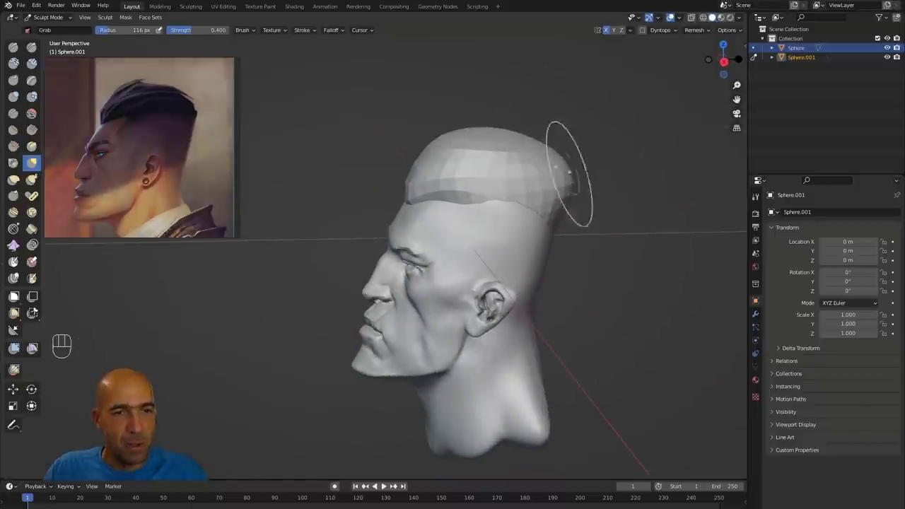
middle_drag(573, 172, 604, 164)
Reduce the Grab brush radius to 66 px and pull a pointed tuft out of the top of the hair.
mouse_move(503, 137)
ctrl+middle_down()
mouse_move(516, 172)
mouse_move(529, 116)
mouse_move(511, 175)
ctrl+middle_up()
key(bracketleft)
key(bracketleft)
key(bracketleft)
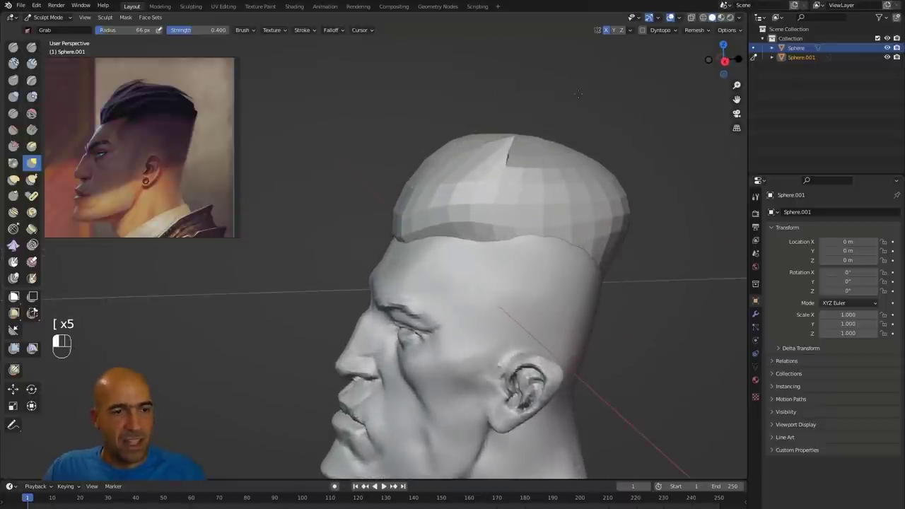
drag(578, 94, 578, 101)
mouse_move(577, 104)
alt+mouse_down()
mouse_move(559, 106)
mouse_move(519, 156)
alt+mouse_up()
Voxel-remesh the hair cap to even out its stretched geometry.
ctrl+alt+drag(490, 220, 496, 189)
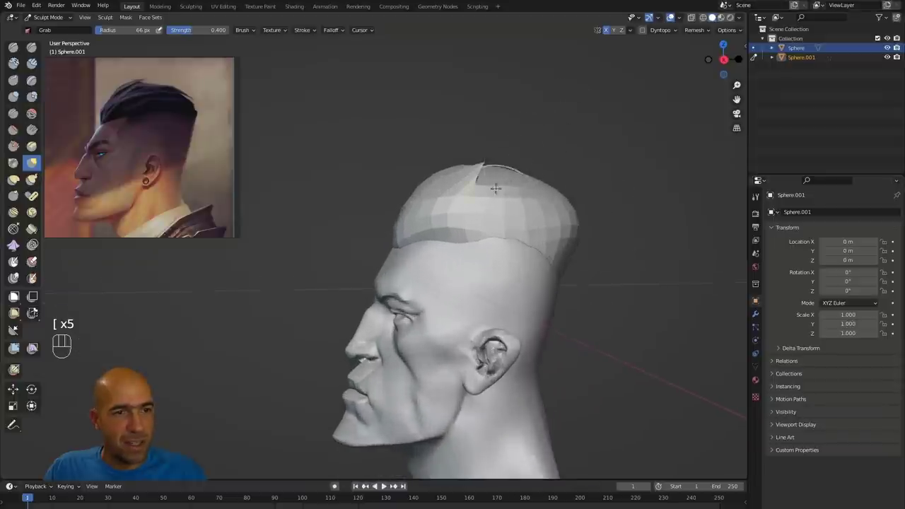
alt+middle_drag(517, 192, 554, 176)
key(ctrl+r)
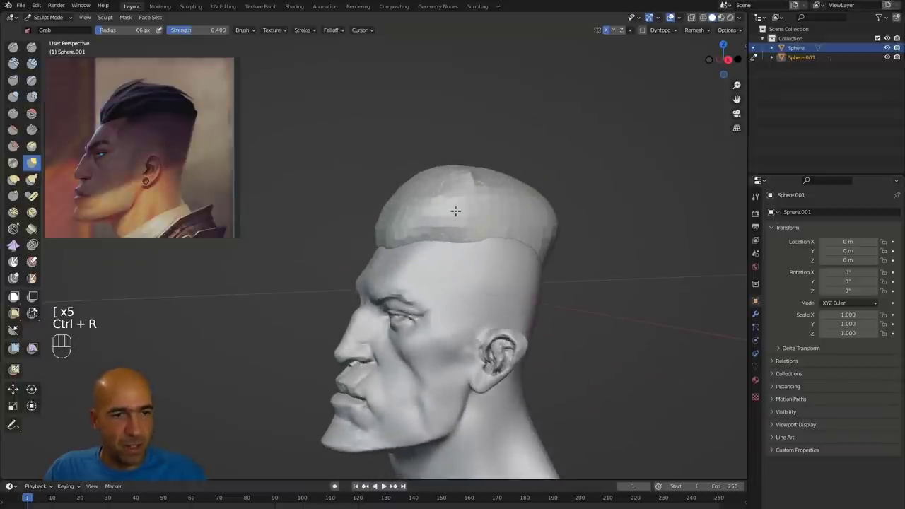
Sculpt swept-back strand lines across the side and front of the hair with a 47 px Draw Sharp brush.
key(1)
key(bracketleft)
key(bracketleft)
key(bracketleft)
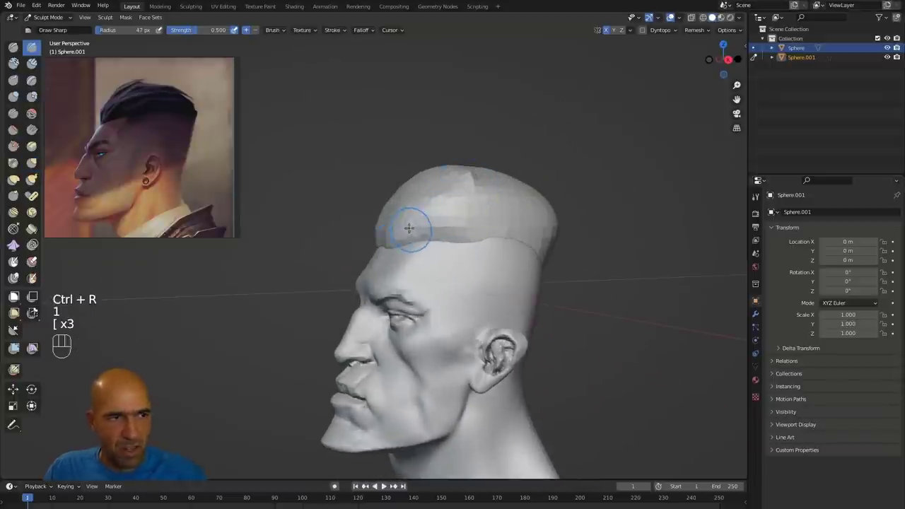
middle_drag(366, 220, 395, 223)
mouse_move(406, 225)
ctrl+mouse_down()
mouse_move(463, 201)
mouse_move(456, 203)
ctrl+mouse_up()
alt+middle_drag(505, 182, 482, 192)
drag(407, 219, 509, 204)
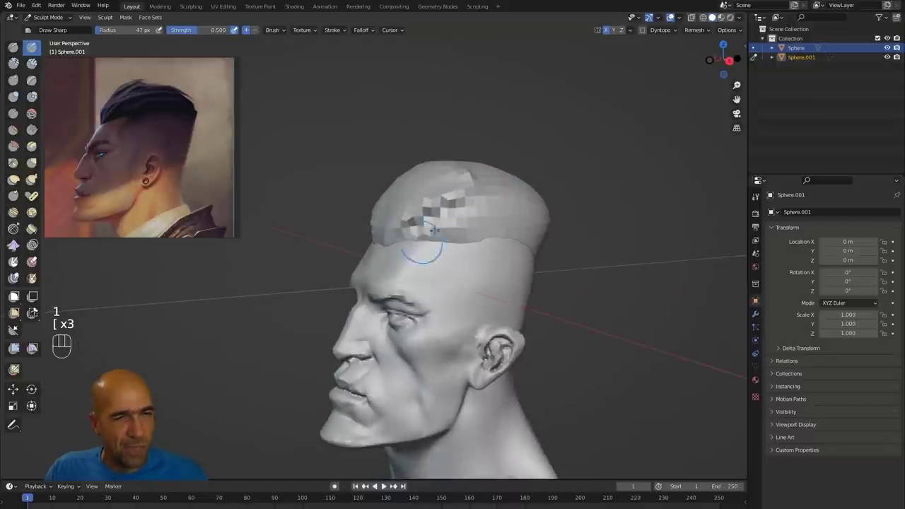
drag(410, 229, 530, 222)
mouse_move(382, 203)
alt+mouse_down()
mouse_move(432, 213)
mouse_move(442, 168)
alt+mouse_up()
alt+middle_drag(489, 167, 449, 166)
drag(428, 181, 462, 174)
alt+middle_drag(503, 174, 472, 170)
Pull pointed tufts backward at the rear of the hair with the Grab brush, undoing the unwanted strokes.
ctrl+alt+middle_drag(525, 167, 531, 133)
key(g)
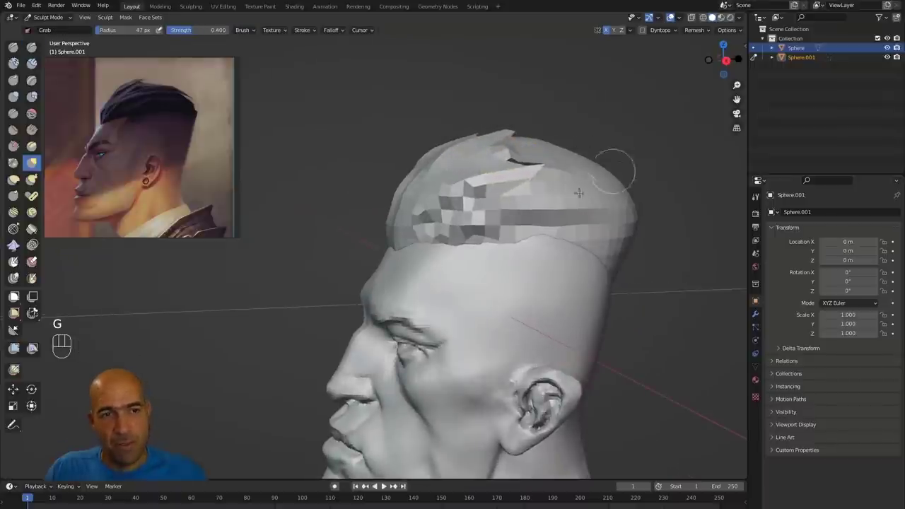
key(ctrl+z)
drag(578, 213, 629, 217)
mouse_move(676, 226)
alt+middle_down()
mouse_move(654, 192)
mouse_move(605, 178)
alt+middle_up()
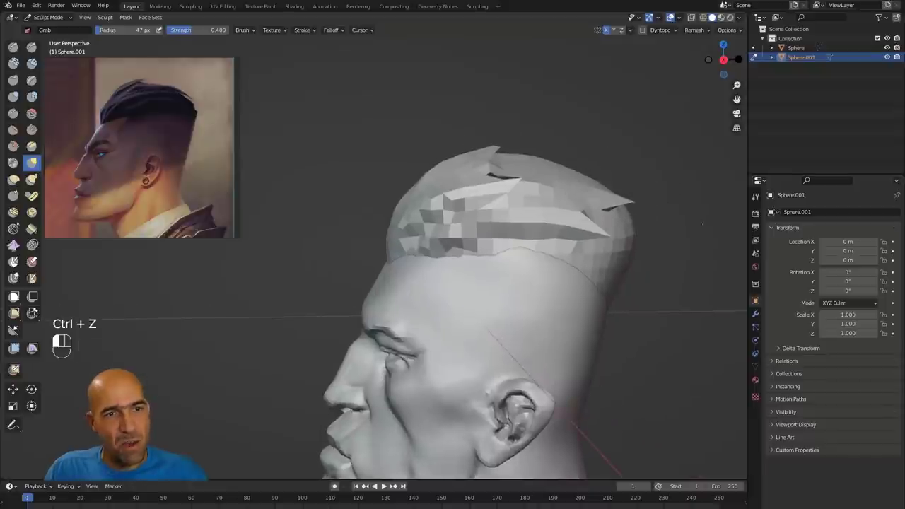
mouse_move(711, 252)
mouse_down()
mouse_move(649, 258)
mouse_move(681, 279)
mouse_move(641, 274)
mouse_move(677, 276)
mouse_up()
key(ctrl+z)
Set a finer voxel size for the hair mesh and remesh it.
key(1)
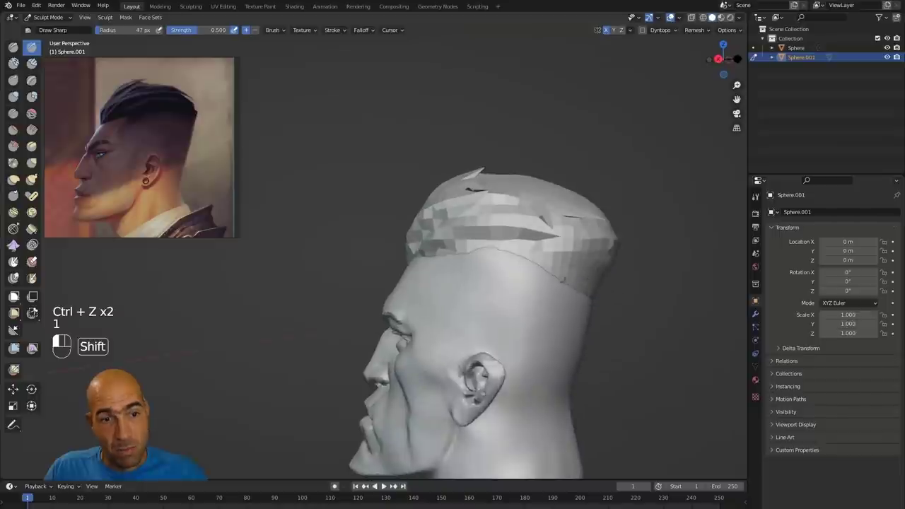
mouse_move(454, 273)
alt+mouse_down()
mouse_move(506, 277)
mouse_move(433, 252)
alt+mouse_up()
alt+drag(414, 301, 453, 302)
ctrl+alt+drag(452, 302, 454, 322)
mouse_move(541, 284)
alt+mouse_down()
mouse_move(597, 289)
mouse_move(543, 283)
alt+mouse_up()
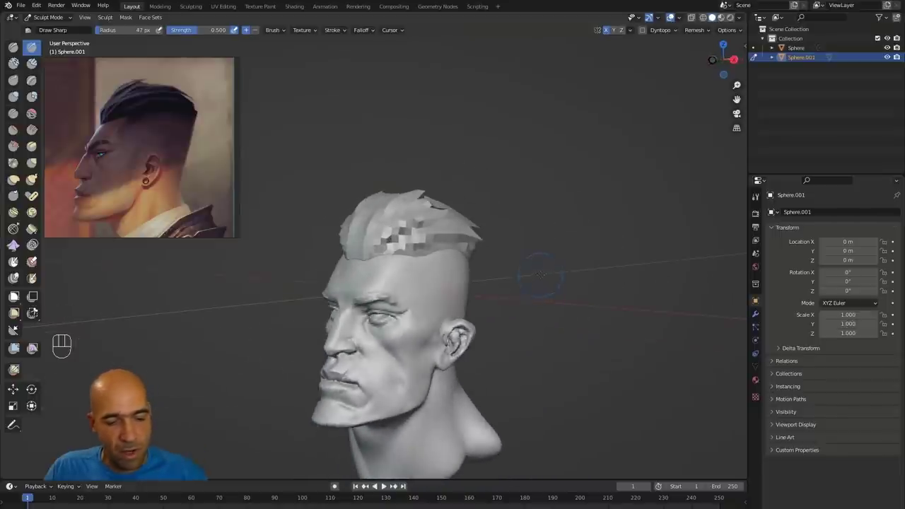
key(shift+r)
click(593, 275)
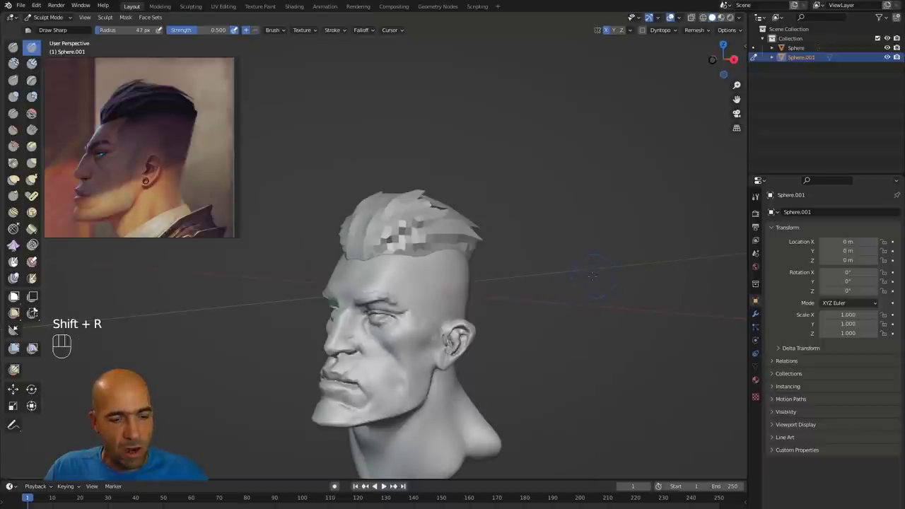
key(ctrl+r)
Smooth the blocky facets on the front and side of the hair.
ctrl+alt+drag(541, 263, 532, 239)
shift+drag(389, 249, 404, 235)
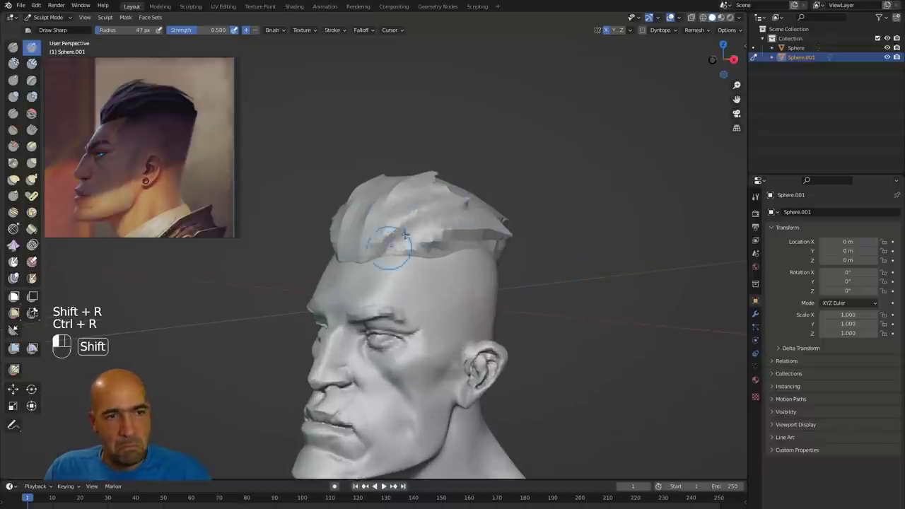
shift+drag(418, 198, 406, 184)
shift+drag(395, 228, 436, 249)
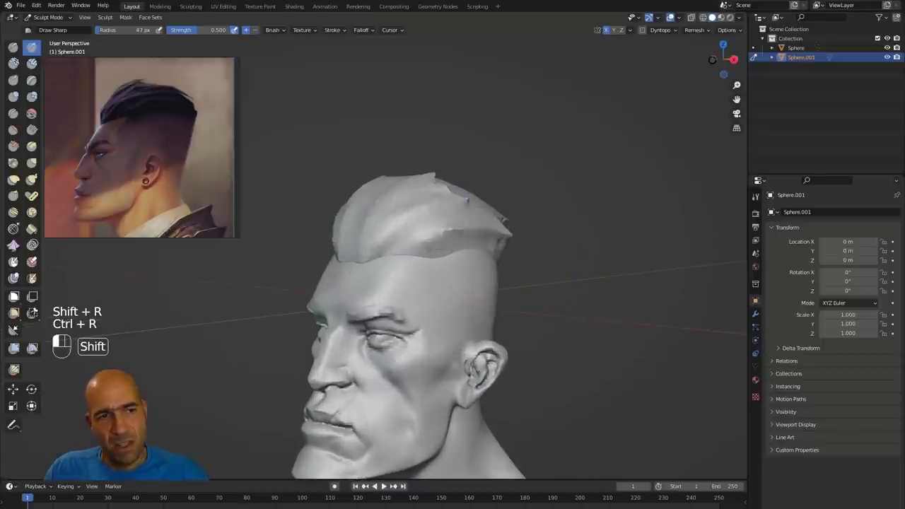
Carve a deep groove along the lower side edge of the hair above the temple with inverted Draw Sharp strokes.
mouse_move(596, 272)
alt+mouse_down()
mouse_move(576, 274)
mouse_move(573, 255)
alt+mouse_up()
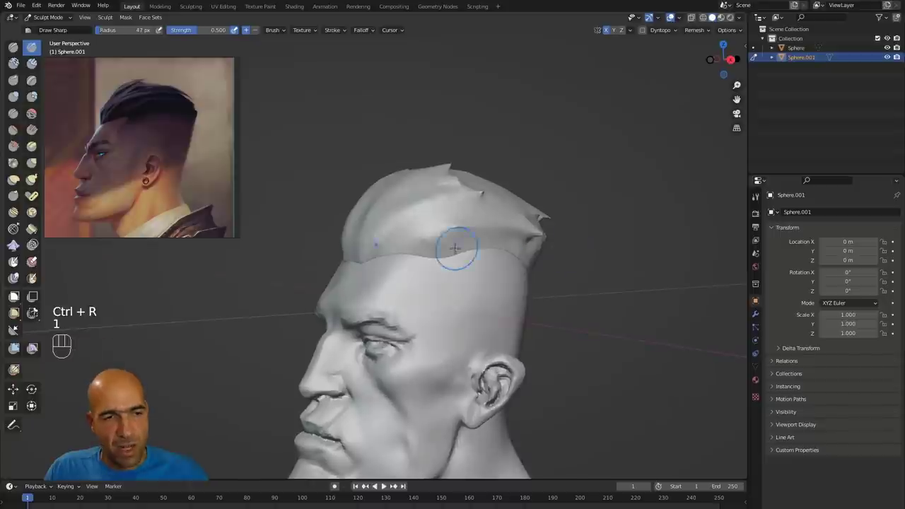
ctrl+drag(394, 260, 482, 235)
ctrl+drag(431, 253, 483, 234)
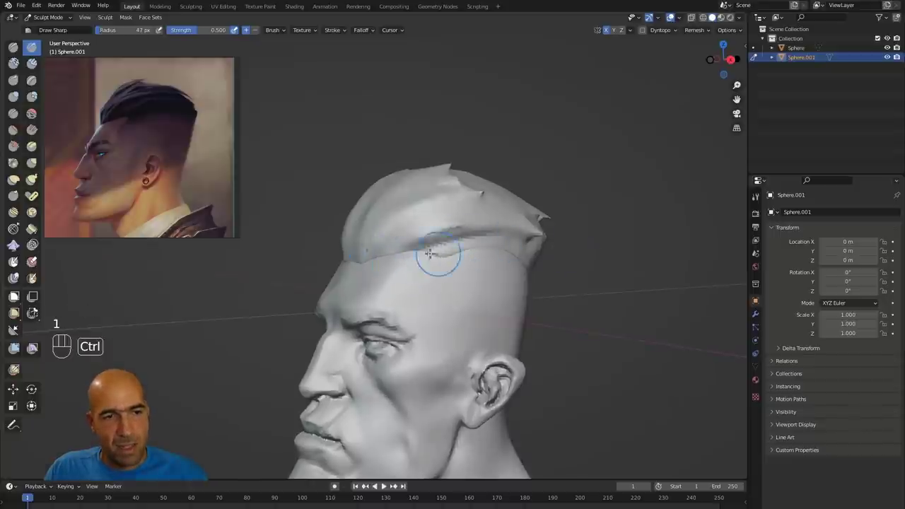
ctrl+drag(409, 248, 499, 229)
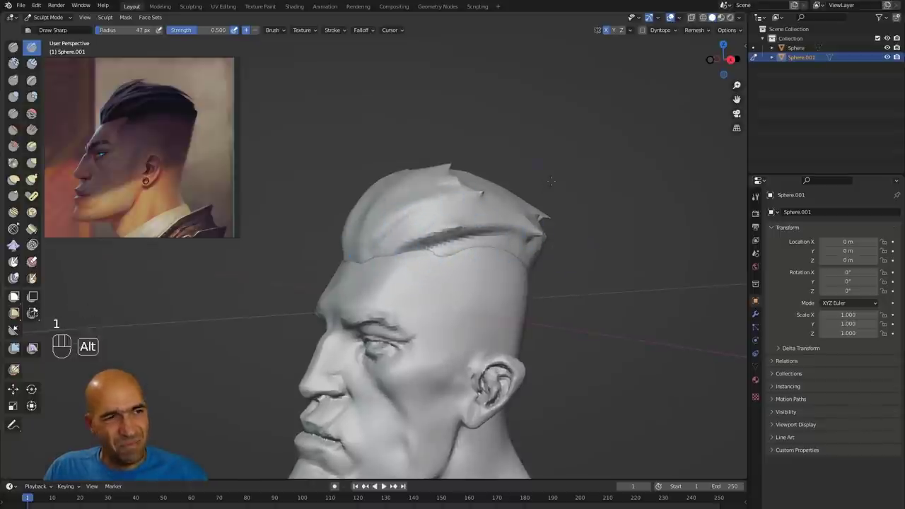
Draw strand ridges and grooves along the upper side and from the crown down to the front hairline.
alt+drag(551, 181, 563, 190)
ctrl+drag(436, 205, 471, 197)
middle_drag(563, 189, 426, 208)
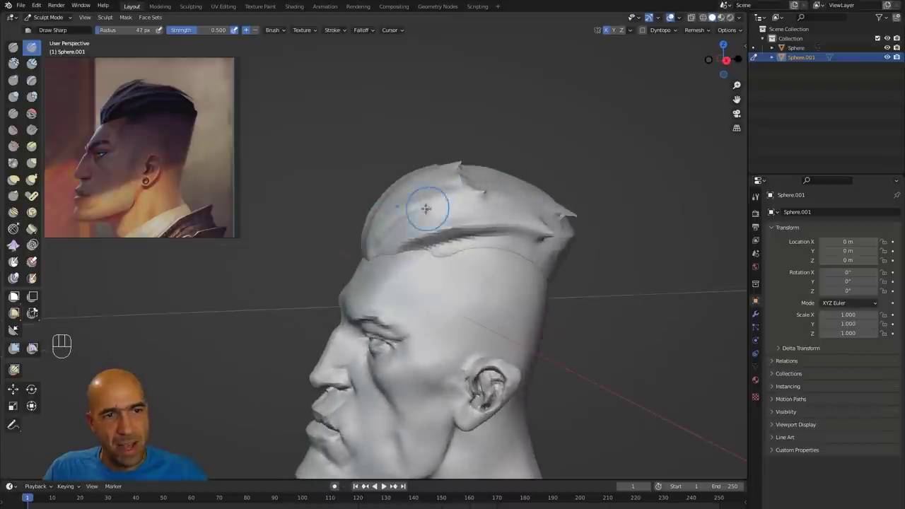
mouse_move(556, 171)
middle_down()
mouse_move(453, 185)
mouse_move(467, 166)
middle_up()
middle_drag(527, 141, 525, 128)
drag(451, 153, 362, 253)
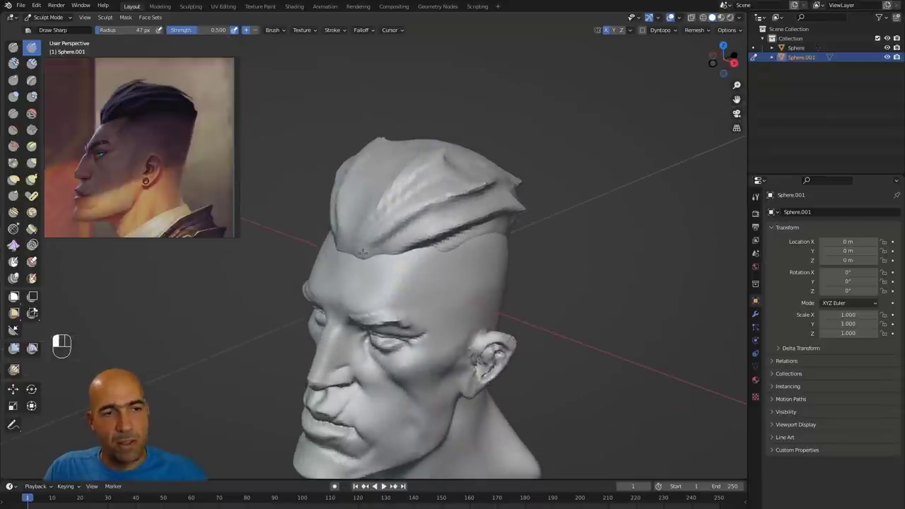
drag(379, 194, 359, 237)
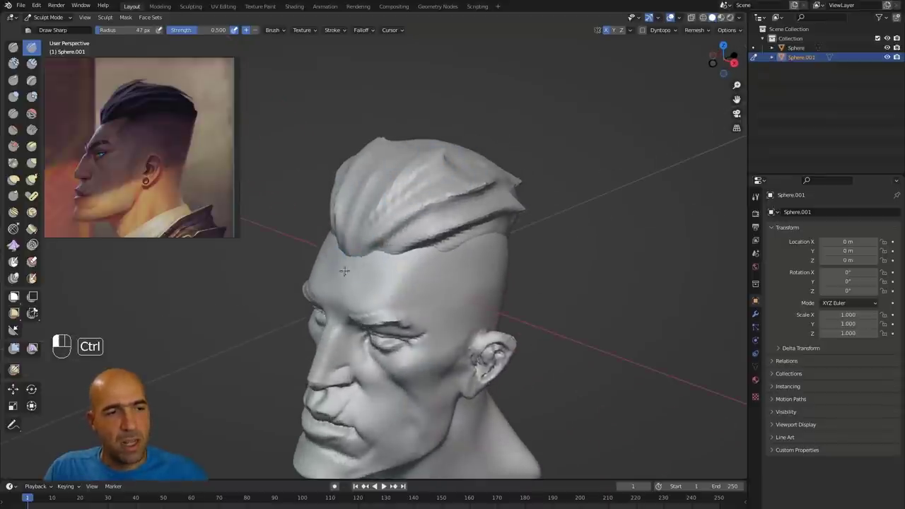
Inspect the hair and the whole head from the front, side and back.
middle_drag(533, 234, 507, 218)
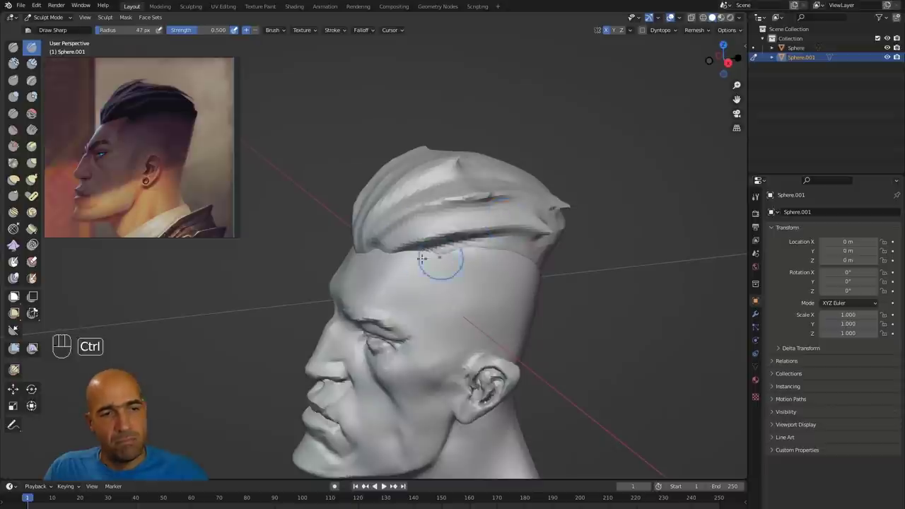
middle_drag(650, 221, 636, 198)
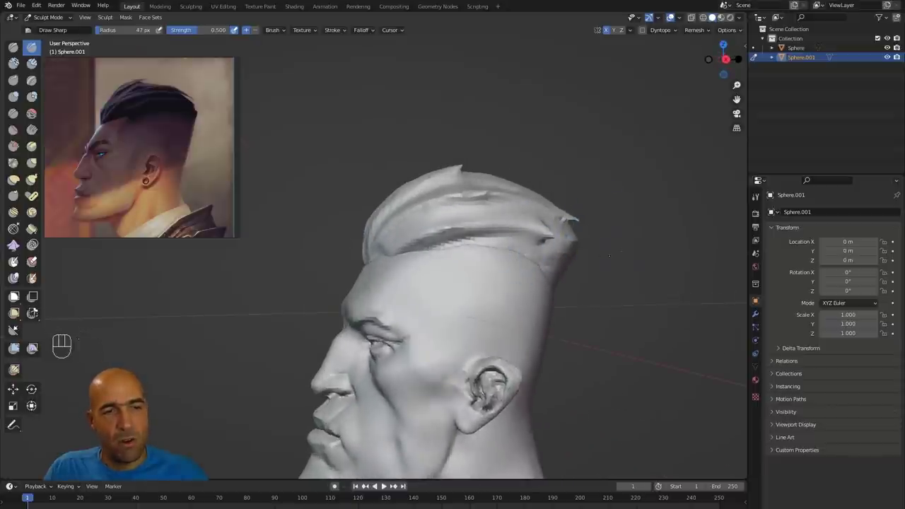
middle_drag(609, 255, 529, 198)
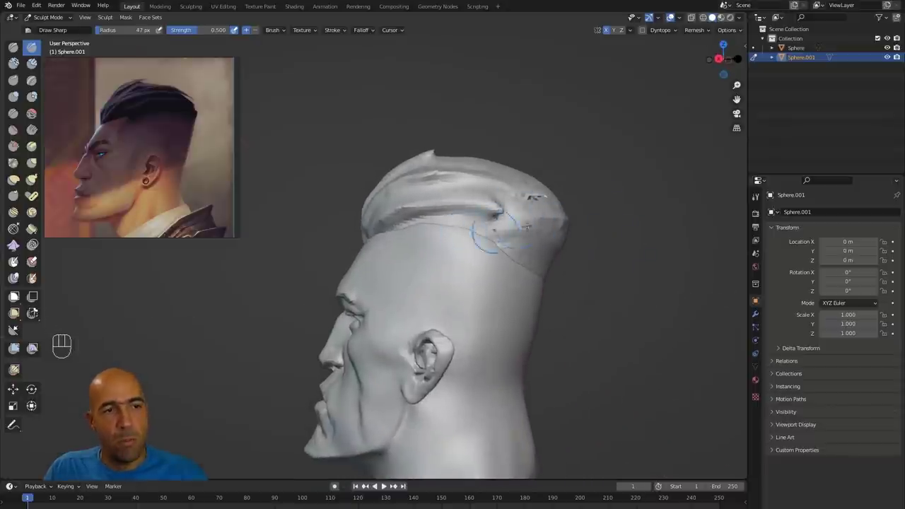
alt+drag(527, 229, 614, 240)
alt+shift+drag(513, 338, 510, 277)
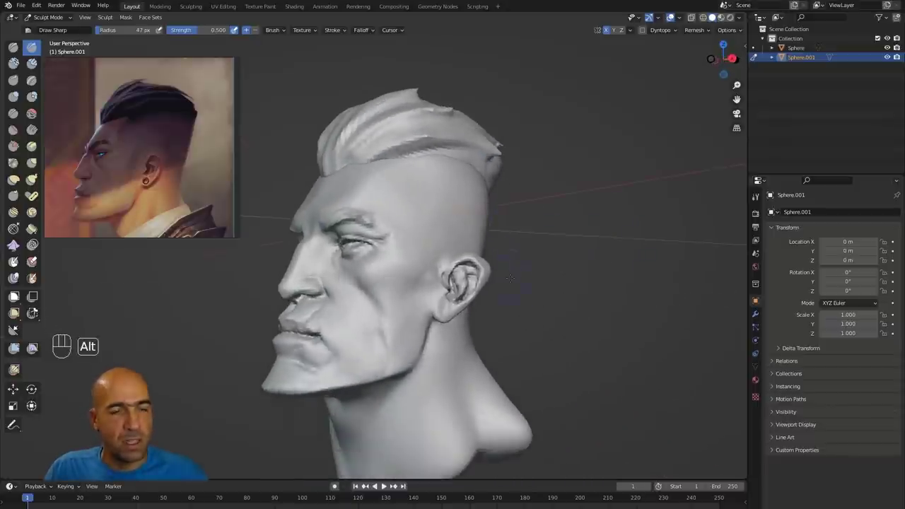
mouse_move(509, 277)
alt+middle_down()
mouse_move(541, 283)
mouse_move(460, 281)
mouse_move(459, 346)
mouse_move(541, 325)
mouse_move(545, 291)
mouse_move(554, 291)
alt+middle_up()
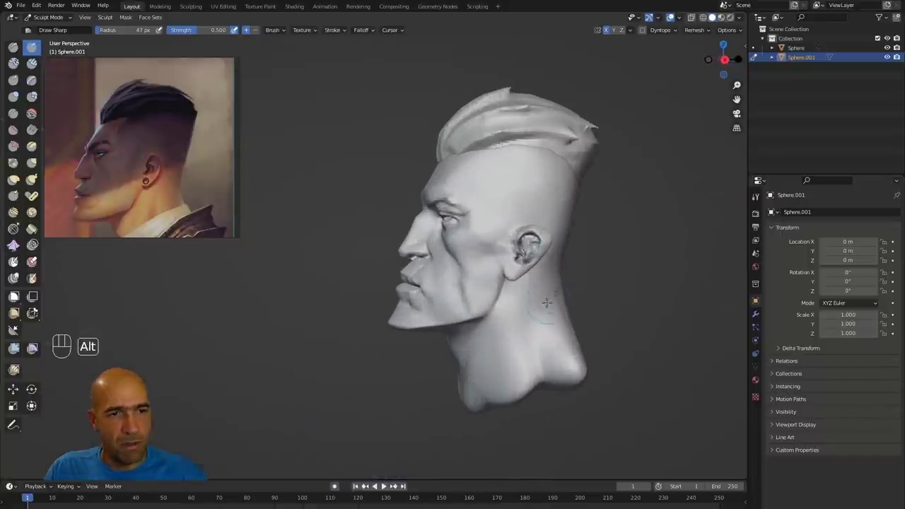
Switch sculpting to the head mesh and enlarge the Grab brush radius to 141 px.
key(alt+q)
key(g)
key(bracketright)
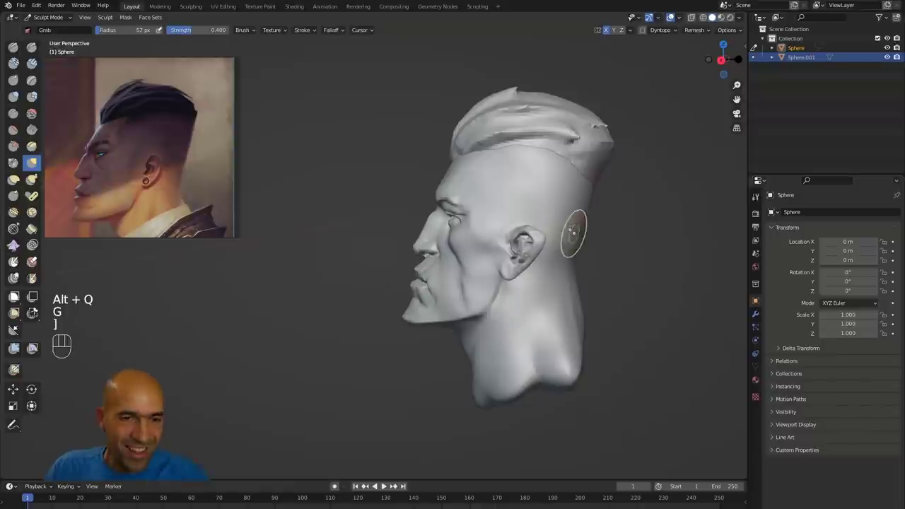
key(bracketright)
key(bracketright)
key(bracketright)
key(bracketright)
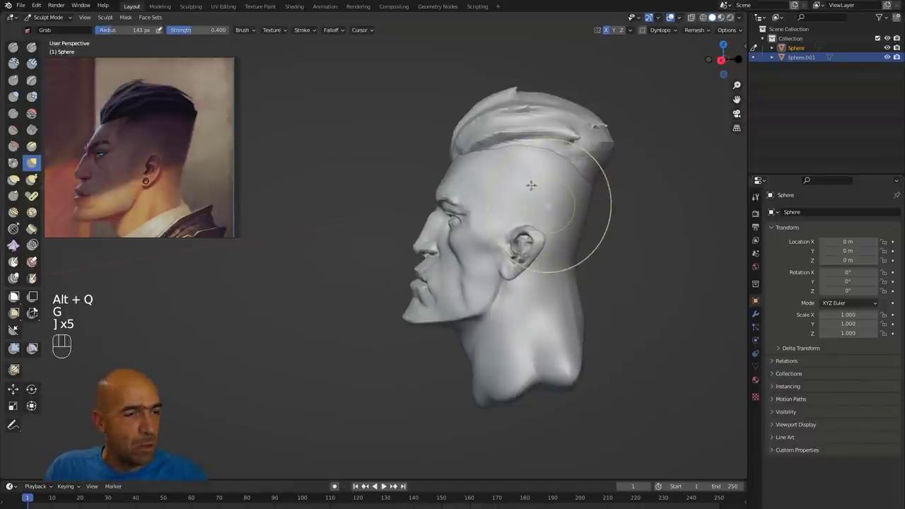
Reframe the reference portrait to show the collar and jacket, and compare it with the sculpted jaw and neck.
middle_drag(163, 214, 169, 162)
scroll(168, 162, down, 2)
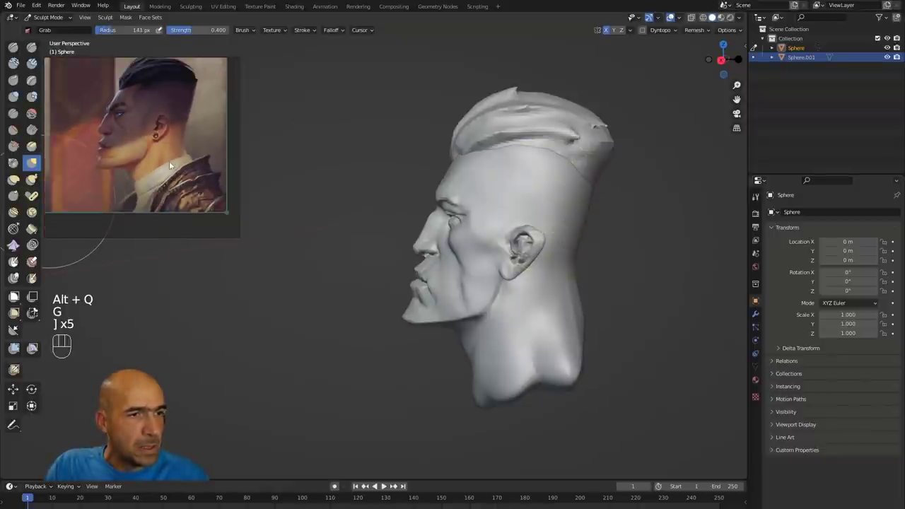
mouse_move(364, 245)
mouse_down()
mouse_move(347, 236)
mouse_move(356, 241)
mouse_up()
mouse_move(618, 265)
ctrl+alt+mouse_down()
mouse_move(600, 247)
mouse_move(541, 310)
mouse_move(550, 327)
ctrl+alt+mouse_up()
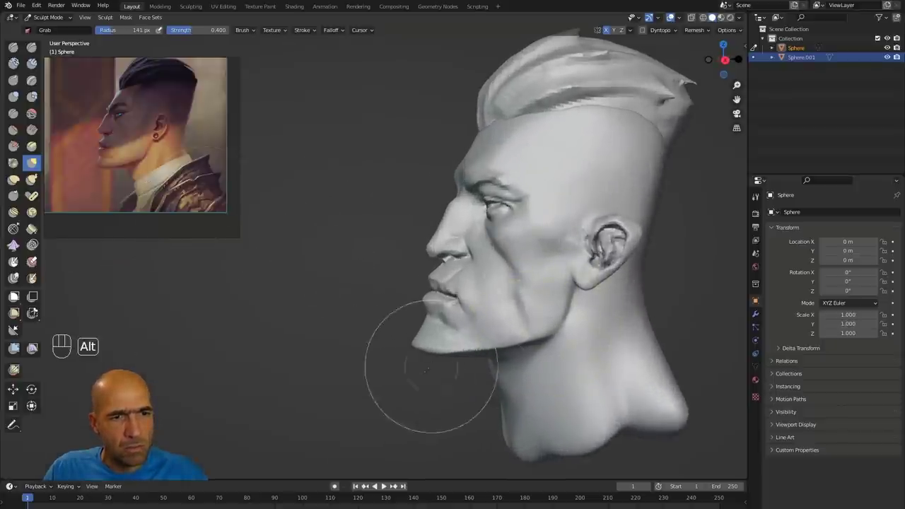
alt+drag(428, 363, 438, 364)
ctrl+alt+drag(636, 347, 671, 311)
mouse_move(672, 311)
alt+shift+mouse_down()
mouse_move(614, 276)
mouse_move(649, 294)
mouse_move(606, 259)
alt+shift+mouse_up()
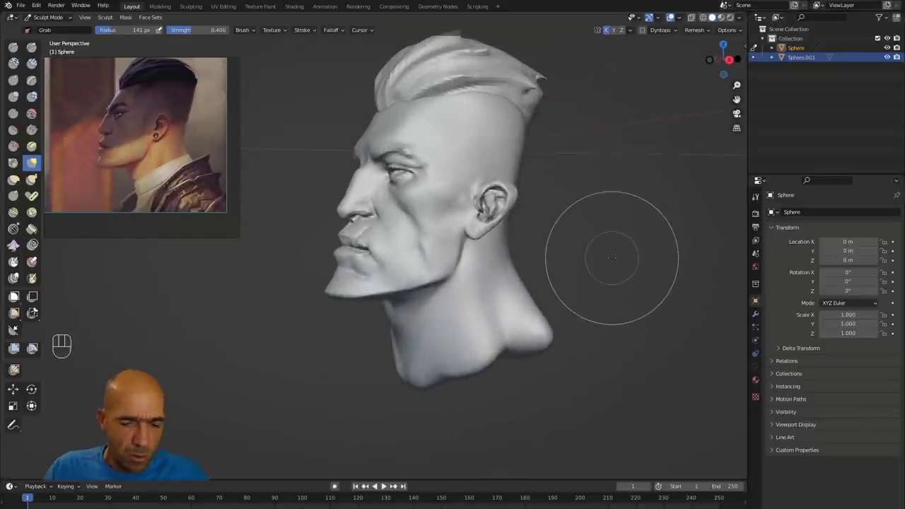
Reduce the Grab brush radius to 44 px.
key(bracketleft)
key(bracketleft)
key(bracketleft)
key(bracketleft)
key(bracketleft)
key(bracketleft)
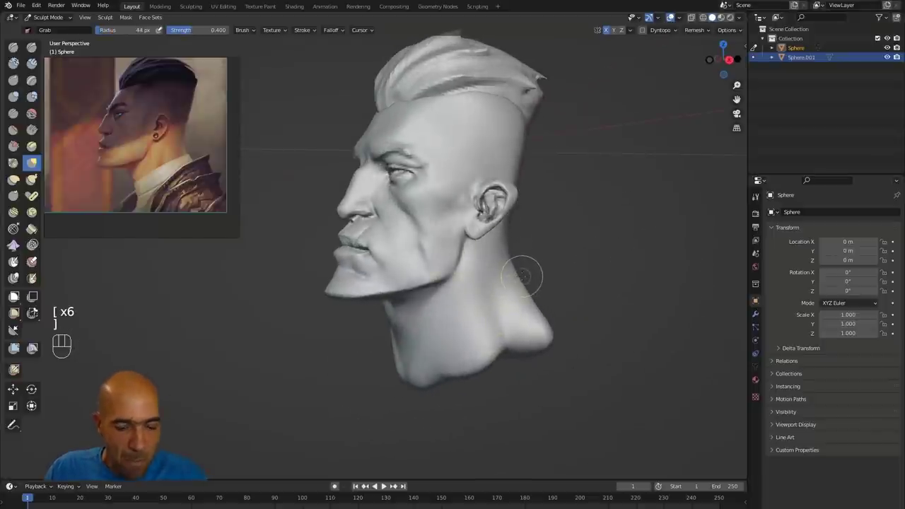
Toggle local view on the head to compare it with and without the hair from several angles.
key(slash)
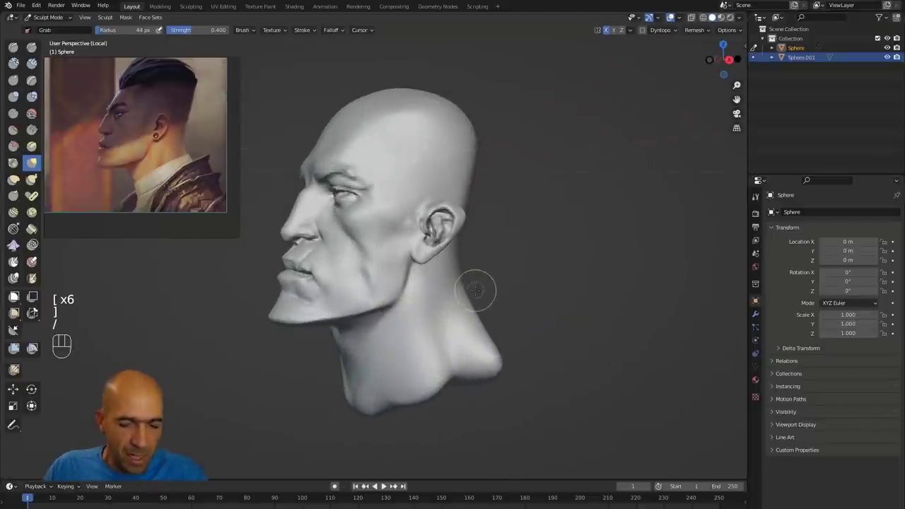
key(slash)
mouse_move(547, 263)
alt+mouse_down()
mouse_move(520, 258)
mouse_move(539, 260)
alt+mouse_up()
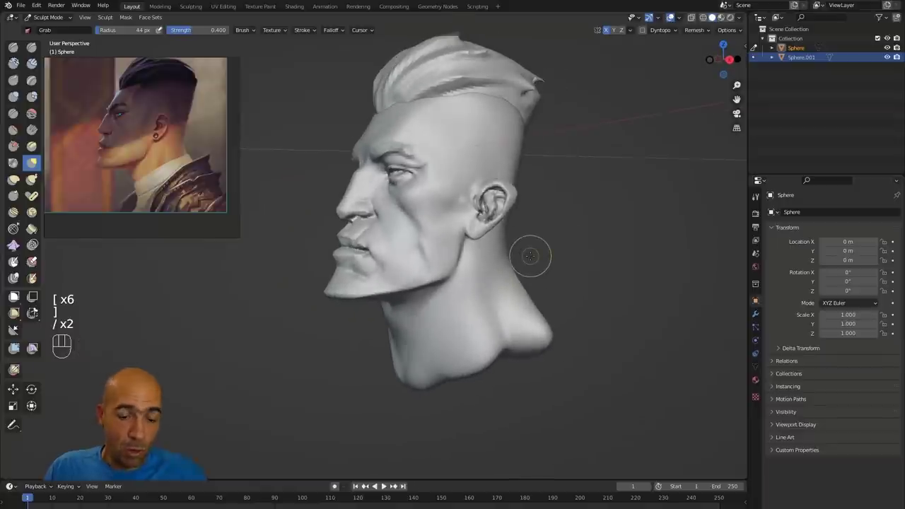
key(slash)
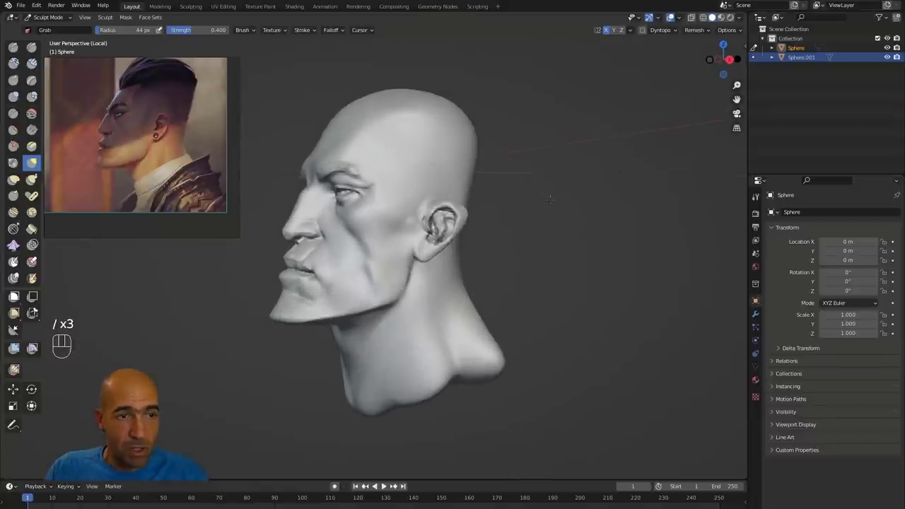
mouse_move(523, 223)
alt+mouse_down()
mouse_move(569, 238)
mouse_move(523, 244)
mouse_move(528, 226)
alt+mouse_up()
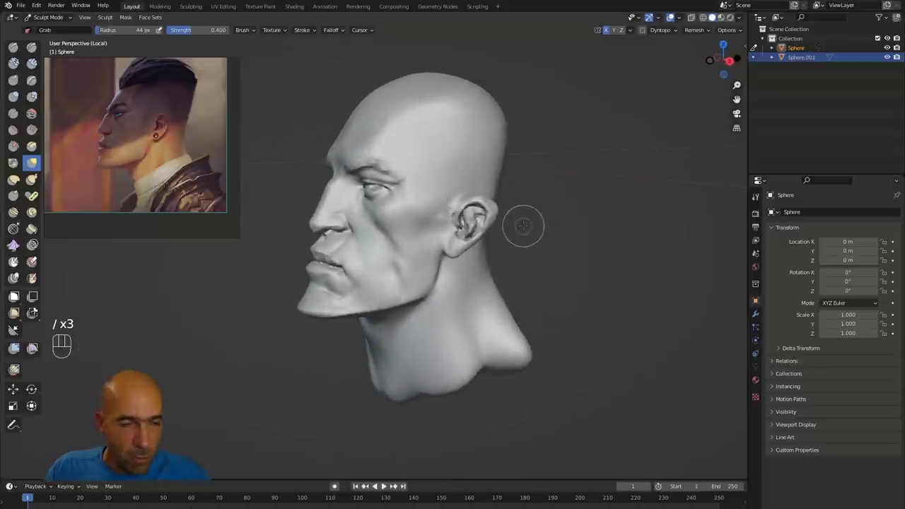
key(slash)
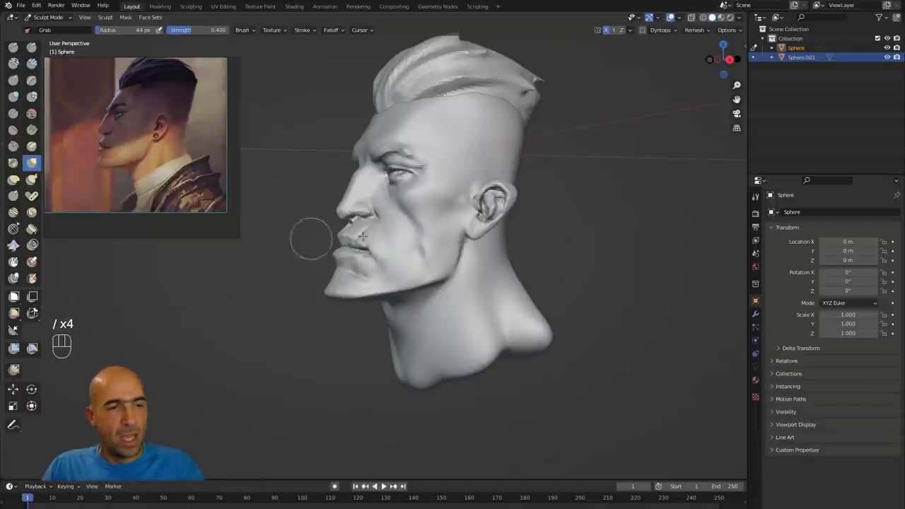
alt+drag(620, 230, 600, 223)
alt+drag(665, 205, 689, 237)
ctrl+alt+drag(689, 236, 604, 262)
alt+shift+drag(588, 297, 625, 309)
key(slash)
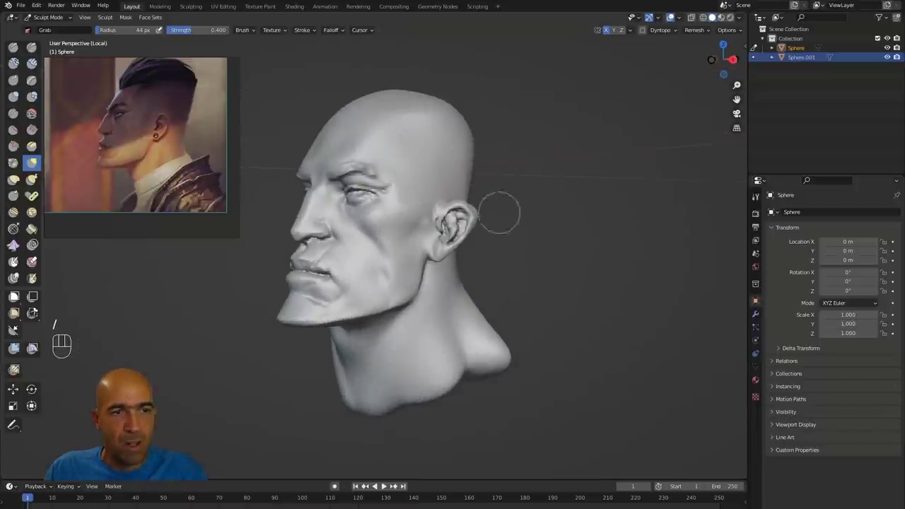
key(slash)
alt+drag(632, 239, 566, 220)
ctrl+alt+drag(565, 220, 561, 273)
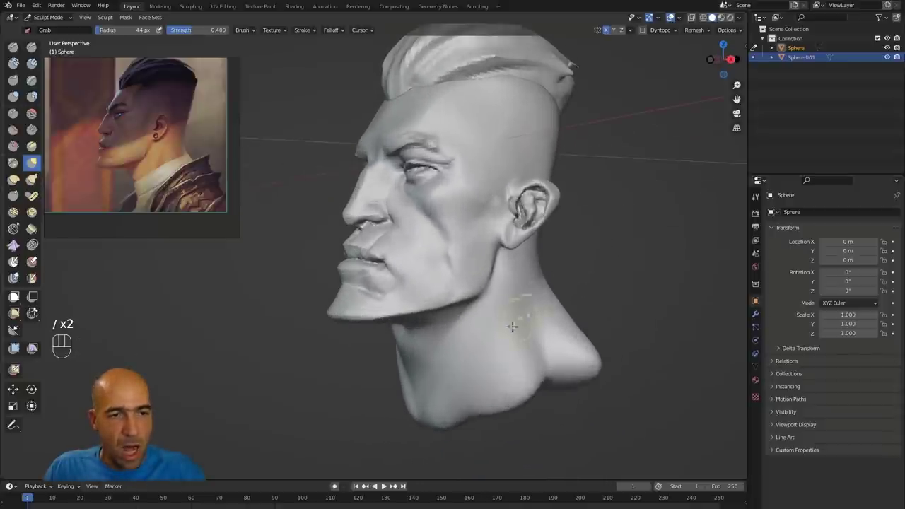
Paint a mask band around the neck for the collar with the Mask brush and trim its lower edge.
key(m)
mouse_move(512, 325)
mouse_down()
mouse_move(473, 351)
mouse_move(531, 327)
mouse_move(475, 357)
mouse_move(529, 331)
mouse_up()
alt+drag(657, 312, 579, 311)
mouse_move(552, 328)
mouse_down()
mouse_move(602, 318)
mouse_move(623, 302)
mouse_move(586, 325)
mouse_up()
alt+drag(653, 291, 565, 284)
mouse_move(566, 318)
mouse_down()
mouse_move(735, 317)
mouse_move(710, 292)
mouse_move(527, 307)
mouse_up()
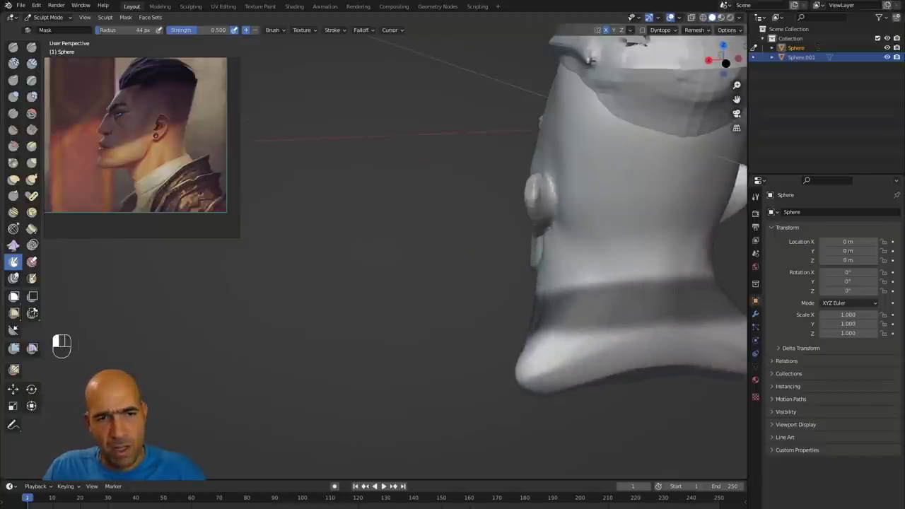
drag(714, 325, 581, 331)
alt+drag(487, 315, 595, 323)
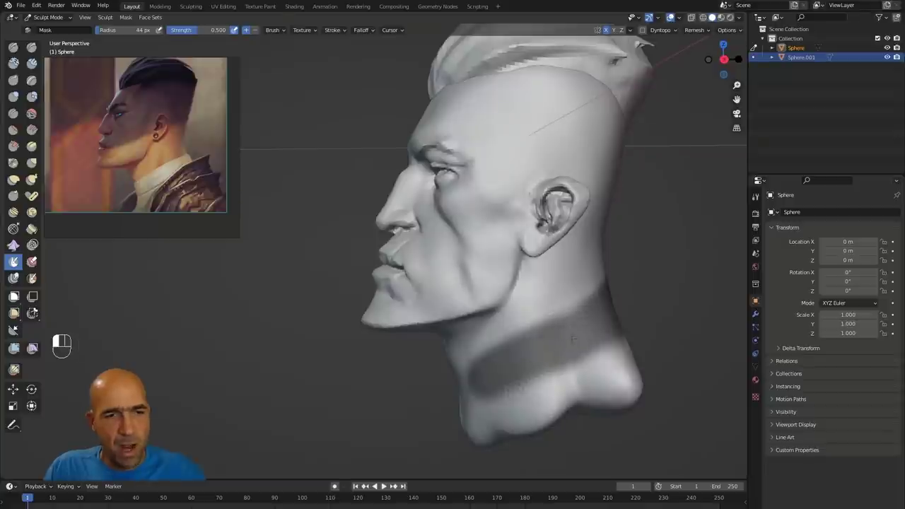
alt+drag(485, 360, 534, 347)
mouse_move(457, 387)
ctrl+mouse_down()
mouse_move(453, 375)
mouse_move(455, 397)
mouse_move(535, 375)
ctrl+mouse_up()
middle_drag(440, 419, 615, 245)
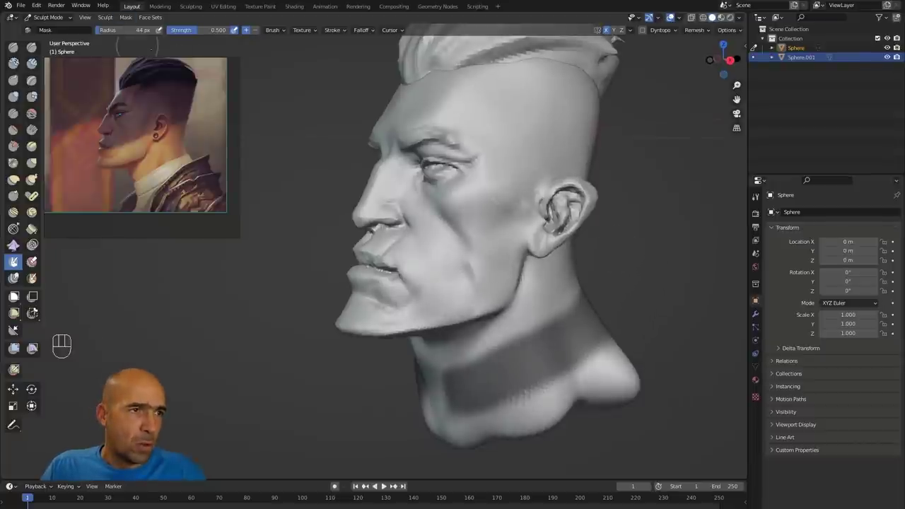
Extract the masked neck band as a non-solid mesh with threshold 0.5, Add Boundary Loop and Project to Sculpt enabled.
right_drag(167, 112, 904, 328)
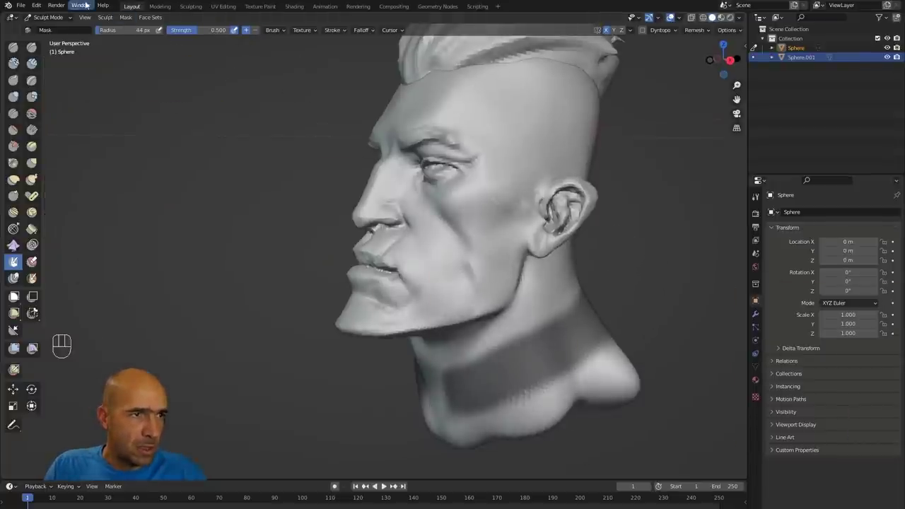
click(125, 17)
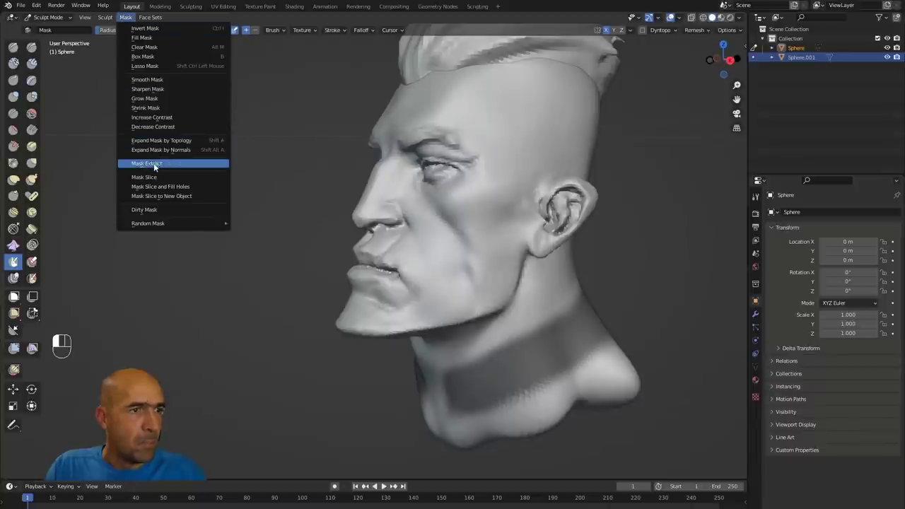
click(189, 163)
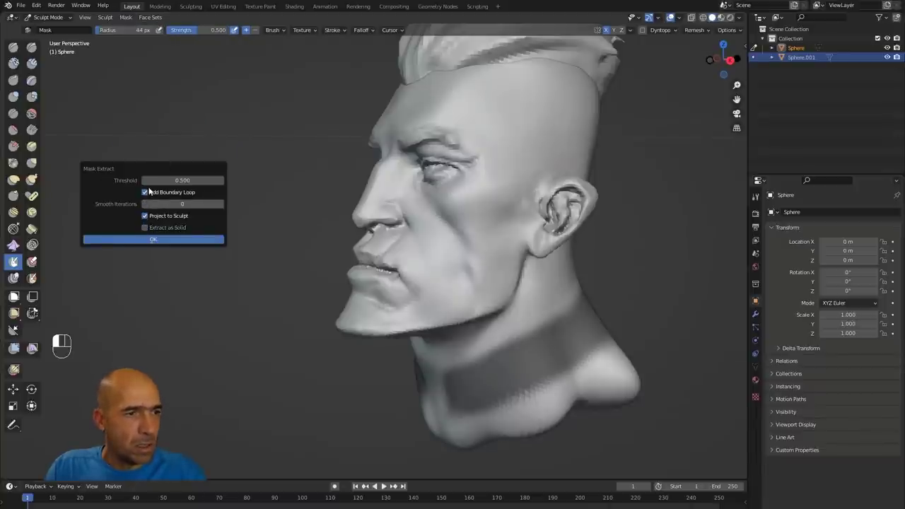
click(168, 240)
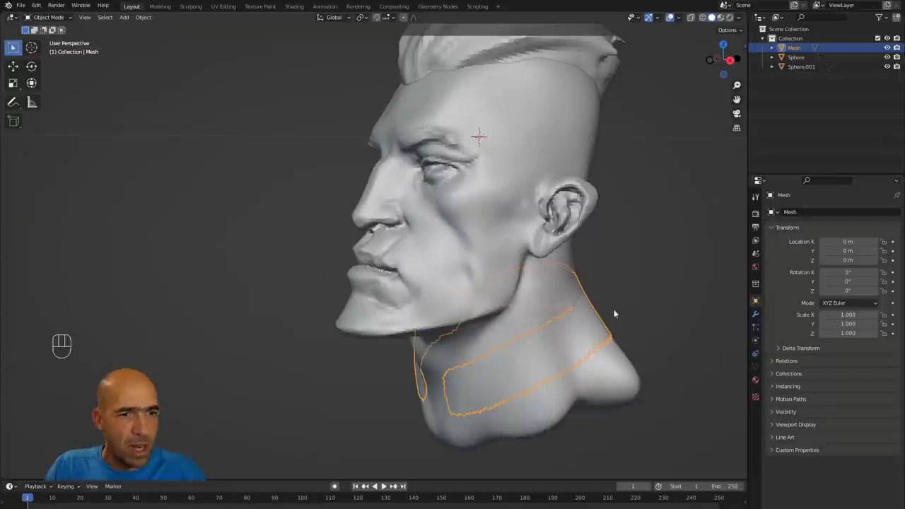
alt+middle_drag(613, 309, 616, 288)
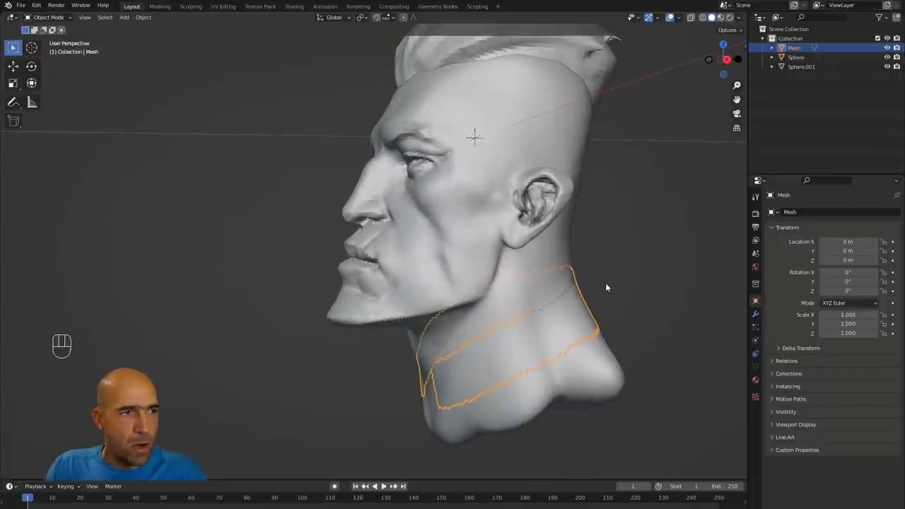
Enter Sculpt Mode on the extracted collar mesh and enlarge the brush radius to 116 px.
key(ctrl+Tab)
key(bracketright)
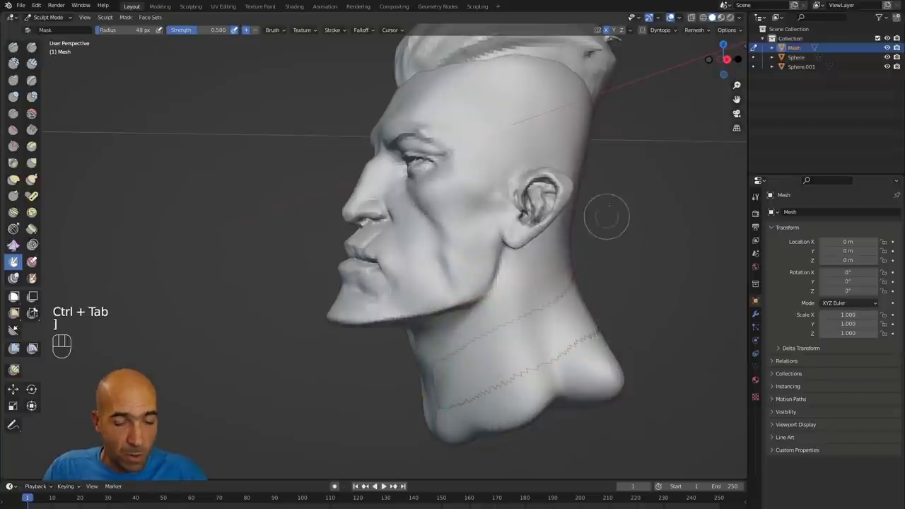
key(bracketright)
key(bracketright)
key(bracketright)
key(bracketright)
key(bracketright)
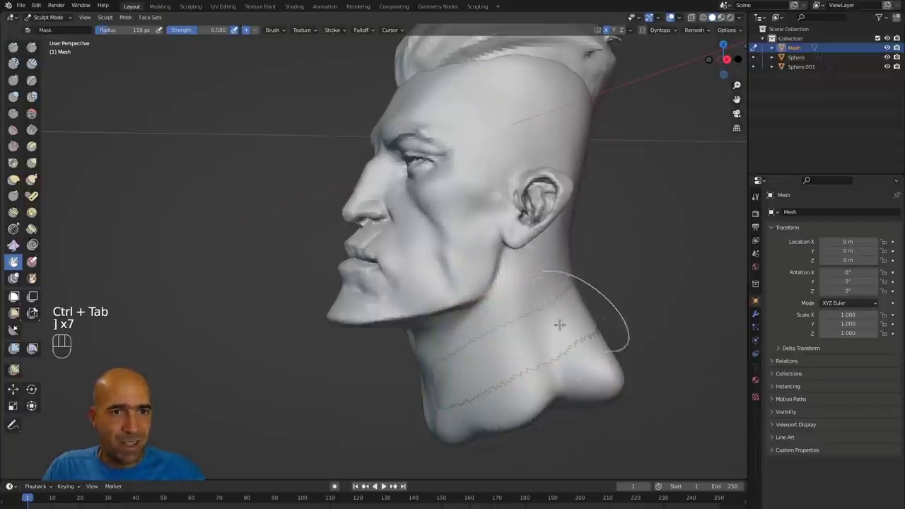
Switch sculpting back to the head mesh and clear its neck mask.
key(alt+q)
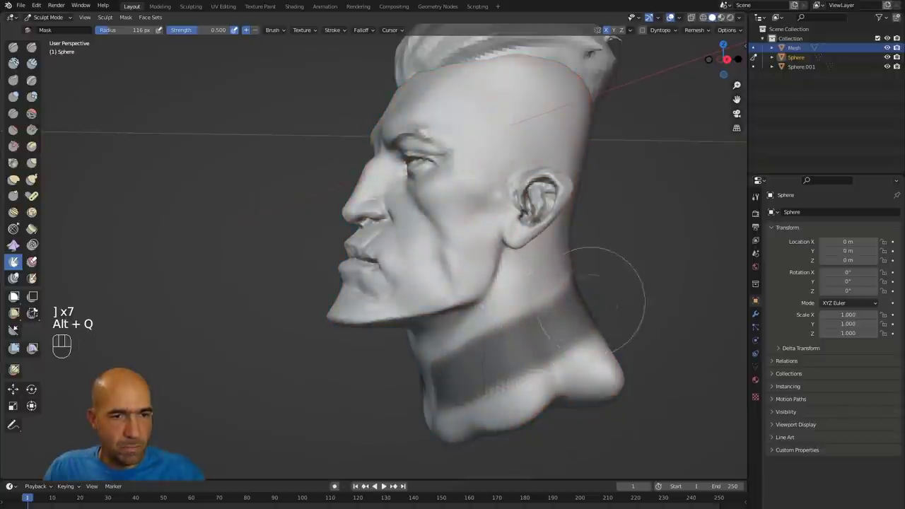
key(a)
click(660, 270)
key(alt+q)
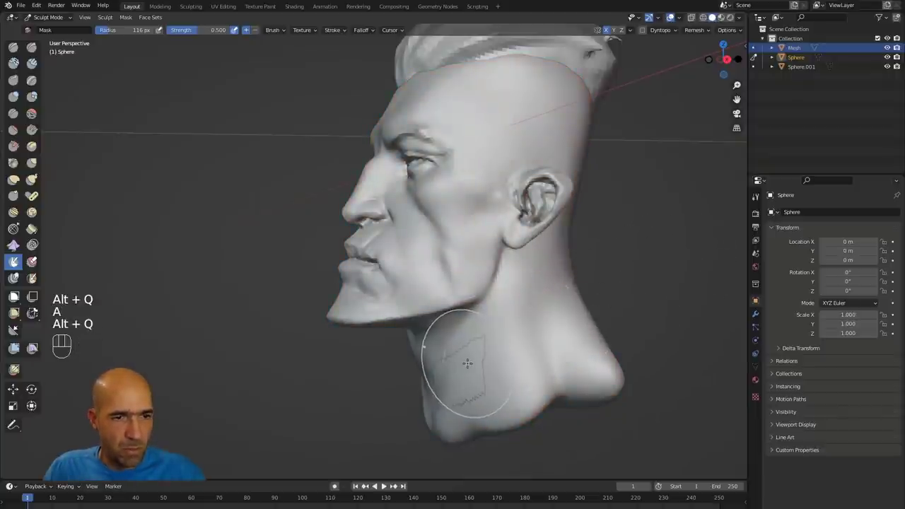
Select the extracted collar mesh, isolate it in local view and choose the Draw Sharp brush.
click(799, 67)
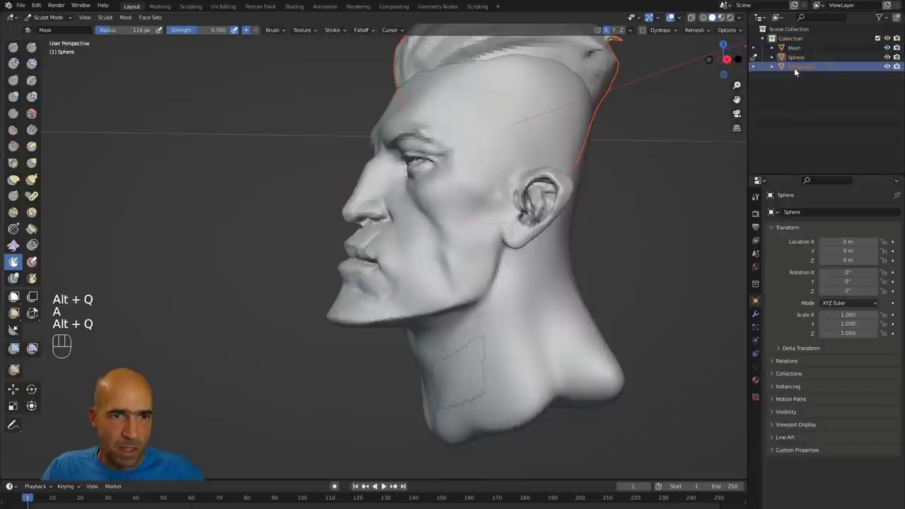
click(799, 58)
click(796, 49)
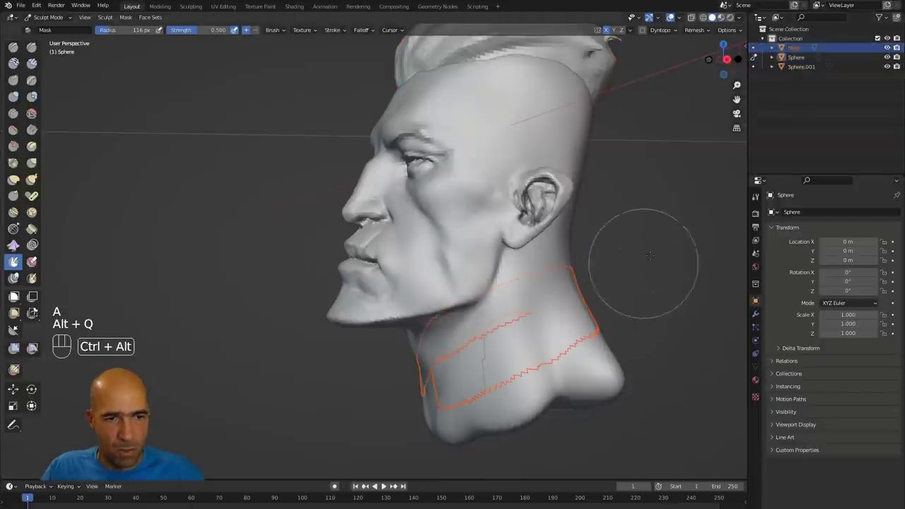
ctrl+middle_drag(643, 264, 634, 269)
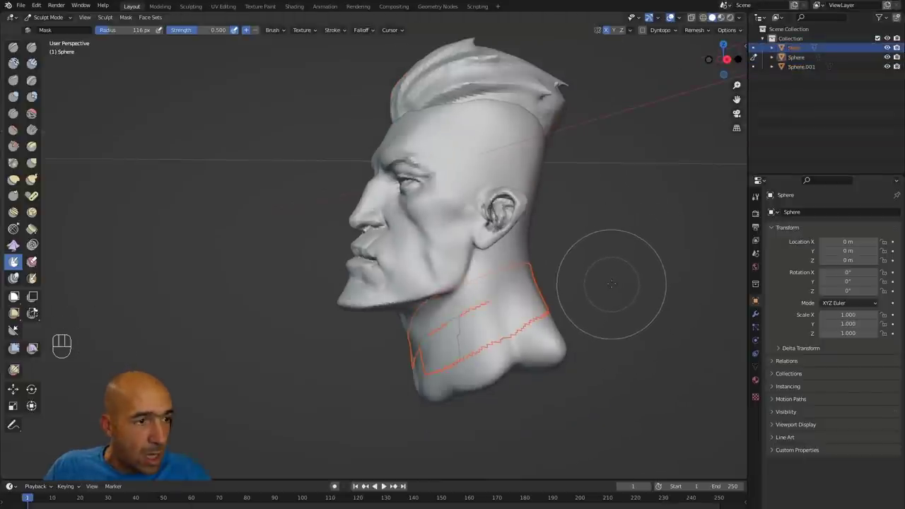
key(slash)
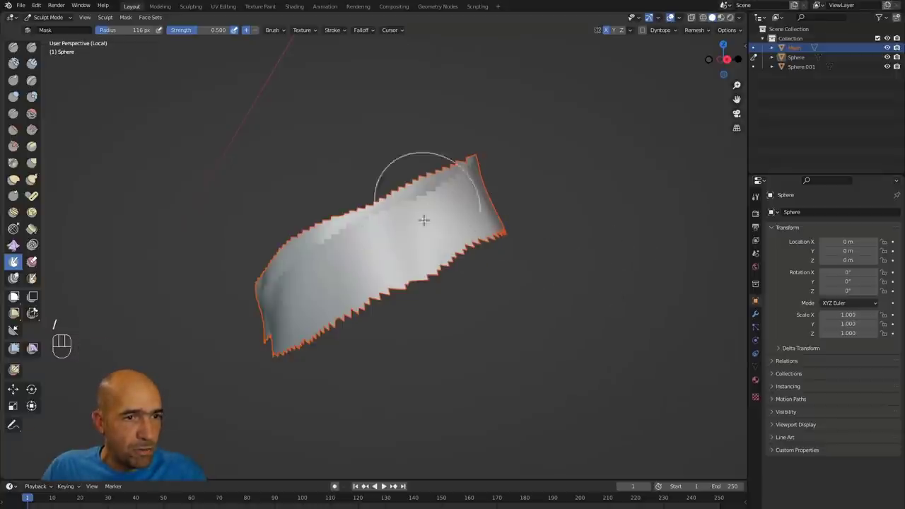
middle_drag(424, 220, 442, 227)
key(1)
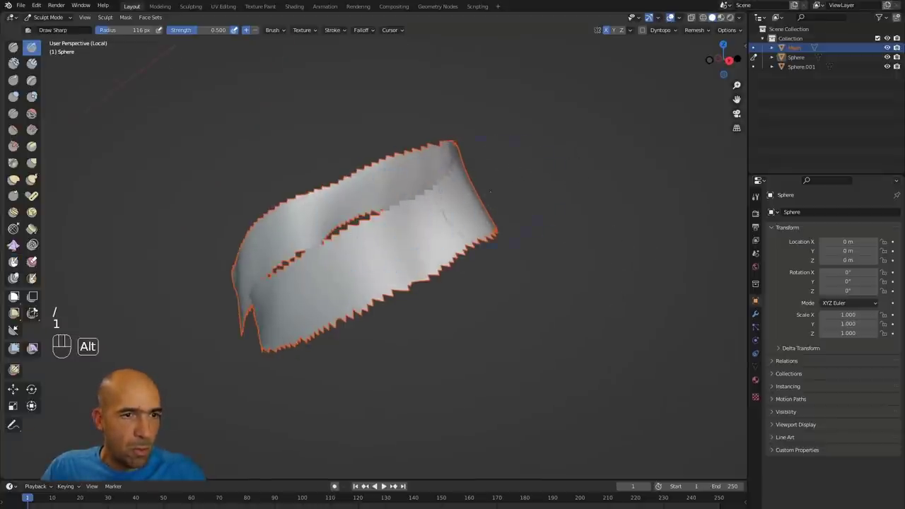
Switch sculpting to the isolated collar mesh and smooth its jagged borders into clean, even edges all around.
alt+drag(490, 191, 512, 205)
mouse_move(512, 205)
ctrl+alt+mouse_down()
mouse_move(503, 216)
mouse_move(522, 217)
mouse_move(516, 205)
ctrl+alt+mouse_up()
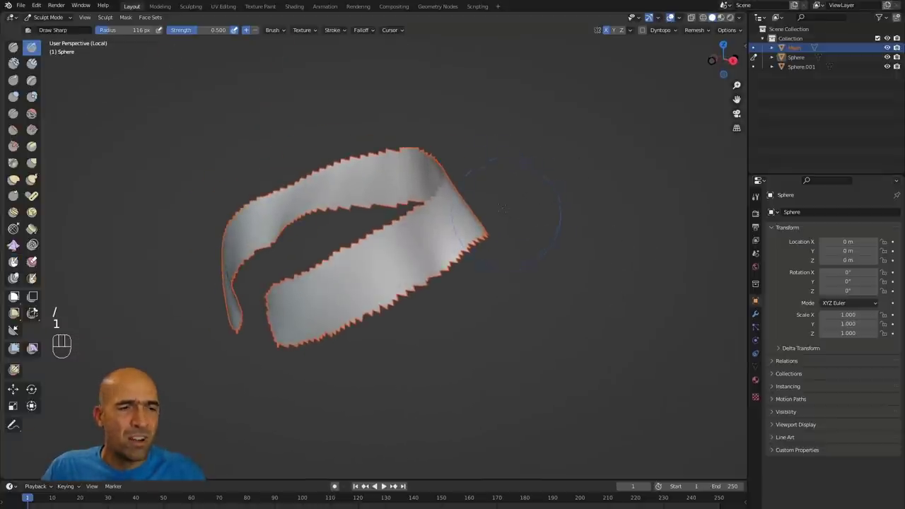
key(alt+q)
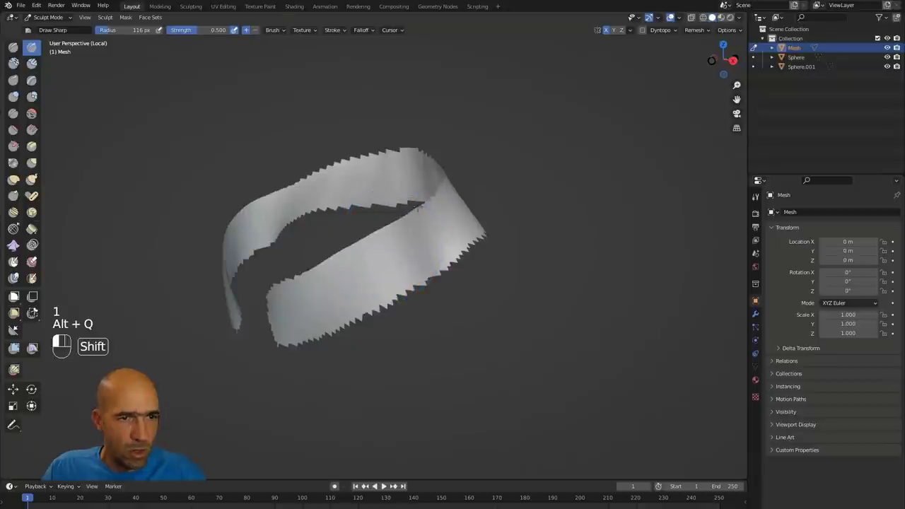
mouse_move(366, 257)
shift+mouse_down()
mouse_move(443, 264)
mouse_move(363, 281)
mouse_move(497, 264)
mouse_move(441, 257)
shift+mouse_up()
middle_drag(513, 216, 555, 224)
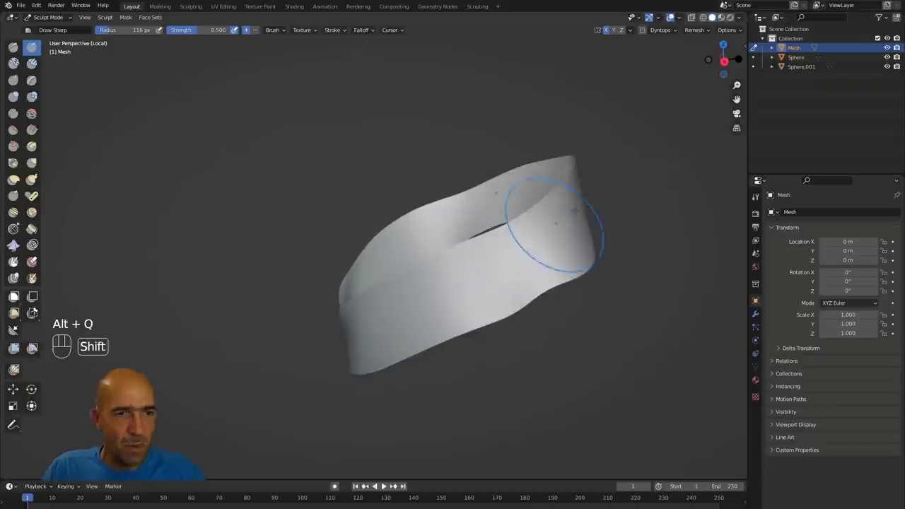
shift+drag(395, 307, 523, 286)
ctrl+alt+middle_drag(548, 283, 533, 305)
middle_drag(489, 285, 523, 283)
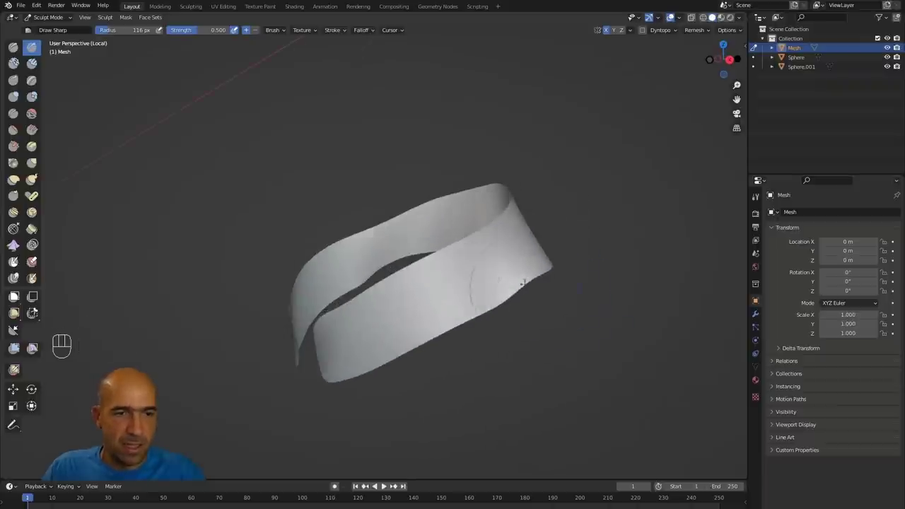
shift+drag(416, 317, 417, 275)
mouse_move(466, 273)
alt+middle_down()
mouse_move(516, 247)
mouse_move(523, 258)
mouse_move(557, 221)
alt+middle_up()
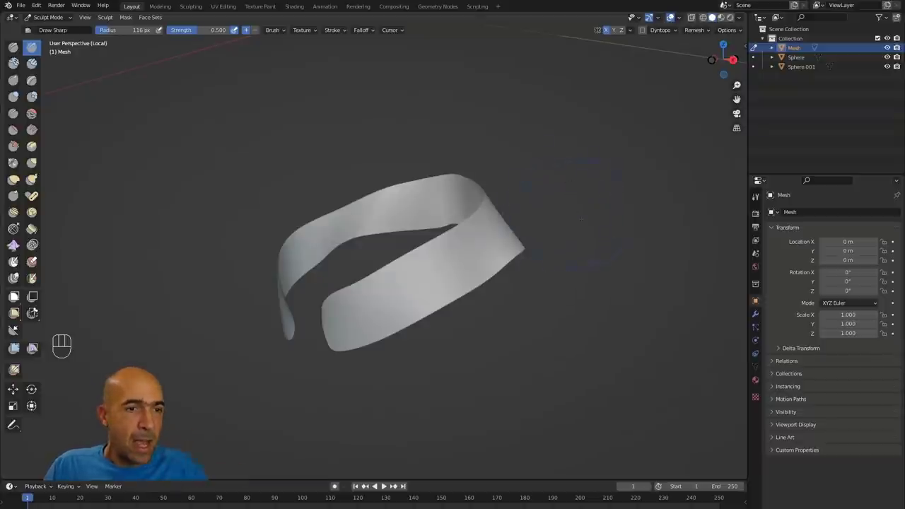
alt+middle_drag(636, 206, 621, 205)
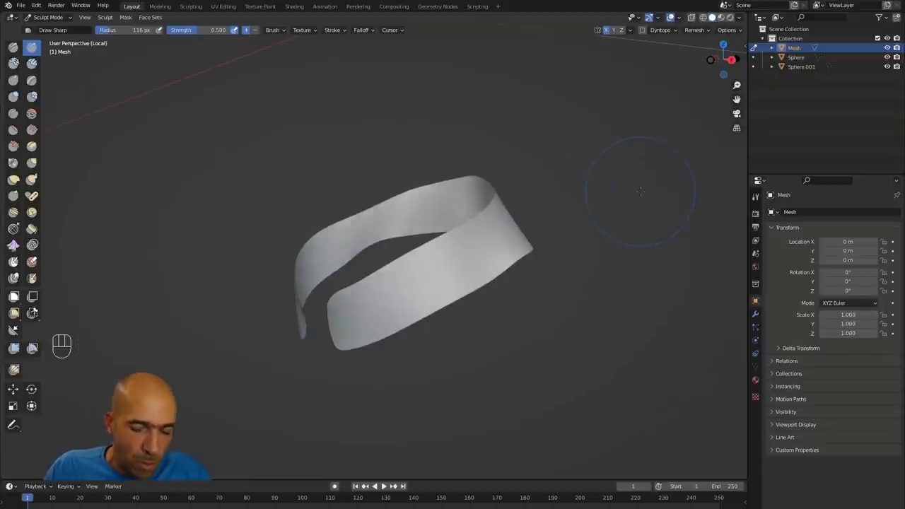
Remesh the smoothed collar with Quad Remesher at a quad count of 200.
key(n)
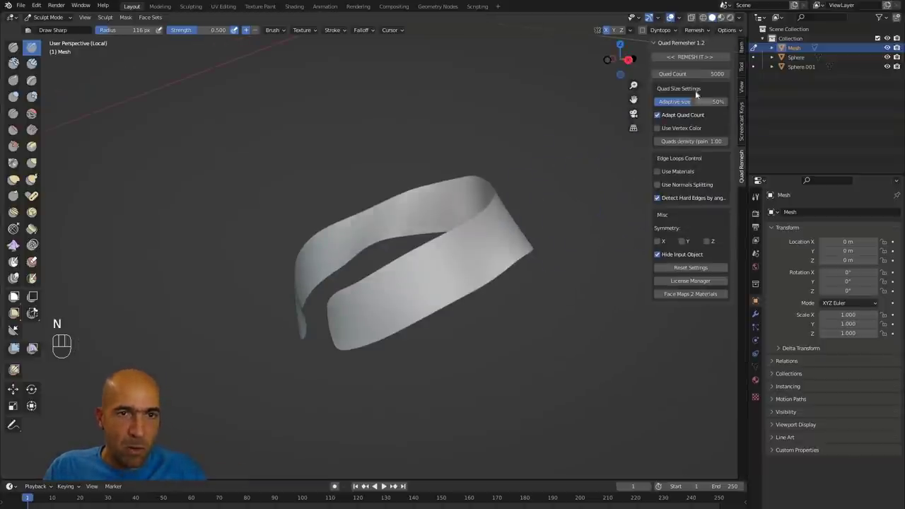
click(707, 74)
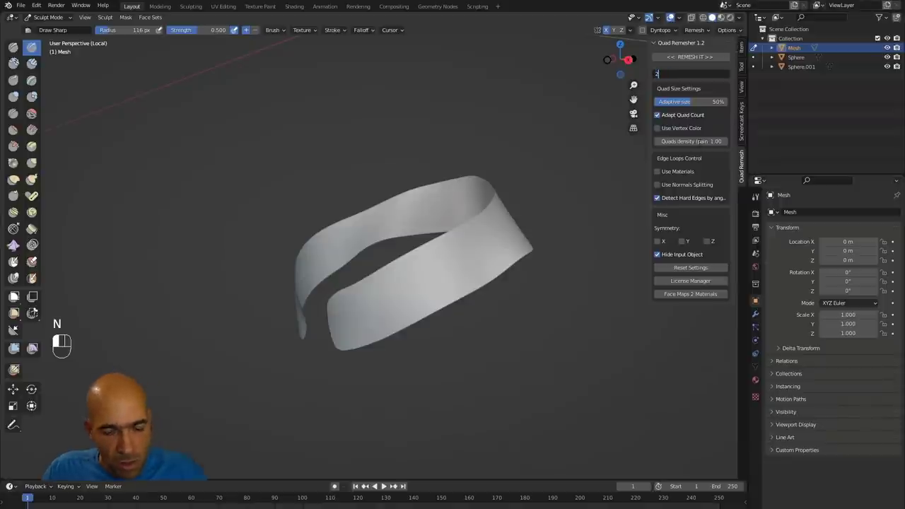
click(705, 57)
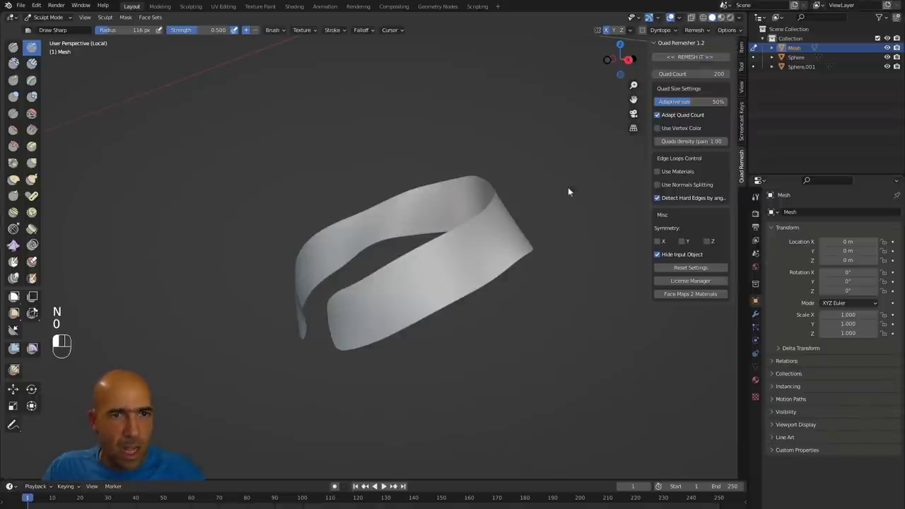
alt+middle_drag(395, 276, 427, 281)
alt+shift+middle_drag(399, 286, 405, 345)
alt+middle_drag(405, 347, 429, 354)
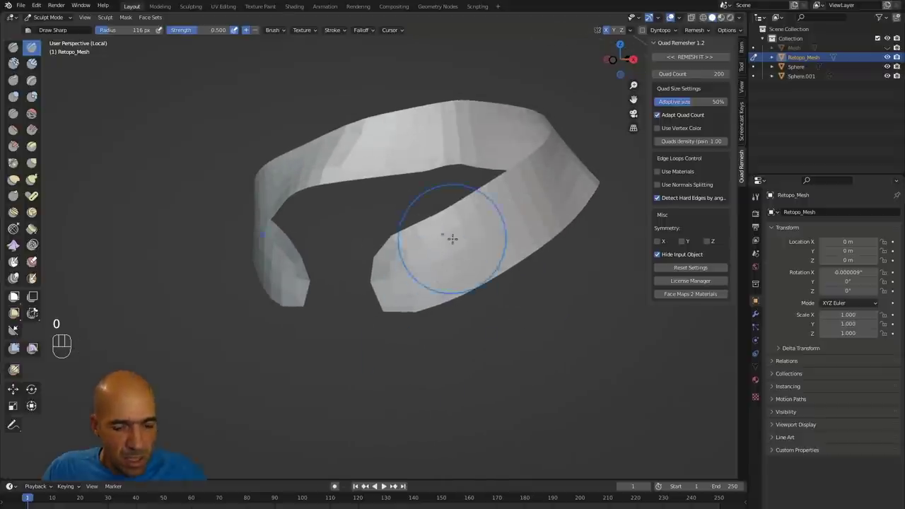
Pull the collar's rounded front corners square with the Grab brush at 53 px radius, and quad-remesh it again at 200 quads.
key(g)
key(bracketleft)
key(bracketleft)
key(bracketleft)
key(bracketleft)
mouse_move(372, 261)
mouse_down()
mouse_move(366, 255)
mouse_move(365, 290)
mouse_up()
alt+middle_drag(365, 295, 311, 296)
drag(378, 287, 358, 293)
mouse_move(358, 294)
alt+middle_down()
mouse_move(342, 310)
mouse_move(354, 316)
alt+middle_up()
alt+drag(354, 317, 535, 157)
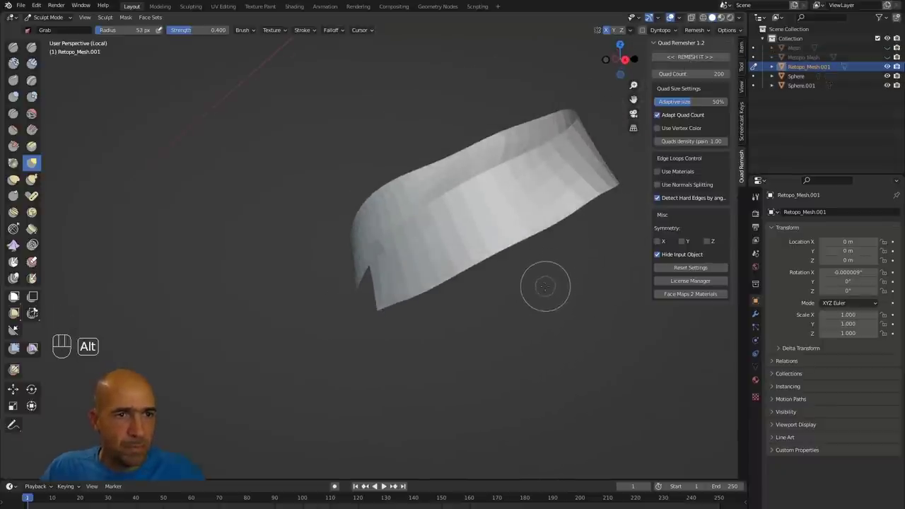
Delete the two hidden older collar versions, Mesh and Retopo_Mesh, and close the remesher settings.
alt+drag(545, 286, 568, 297)
click(804, 60)
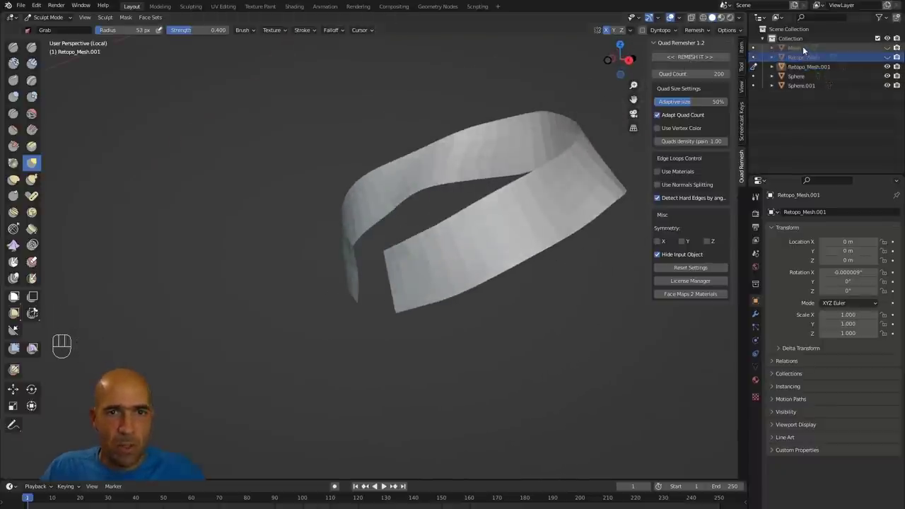
shift+click(802, 46)
key(x)
alt+drag(571, 274, 599, 292)
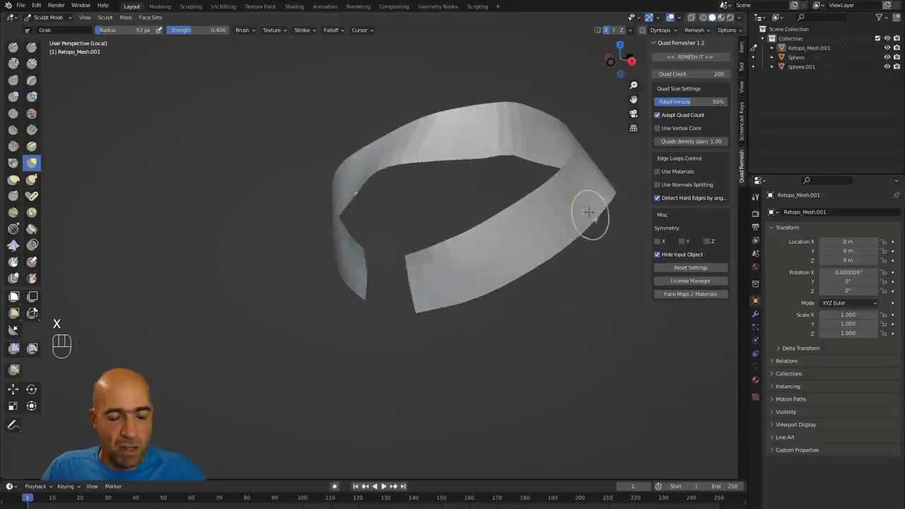
key(n)
alt+middle_drag(608, 257, 550, 252)
alt+drag(550, 253, 576, 259)
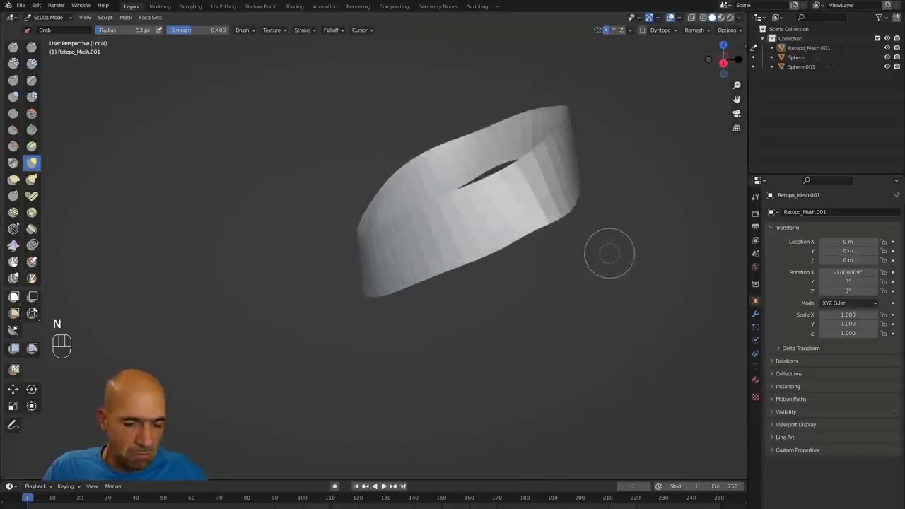
Exit local view and inflate the collar out from the neck with the Inflate/Deflate brush at about 157 px radius.
key(slash)
ctrl+alt+middle_drag(605, 255, 594, 267)
alt+middle_drag(594, 267, 585, 240)
key(6)
key(bracketright)
key(bracketright)
key(bracketright)
key(bracketright)
key(bracketright)
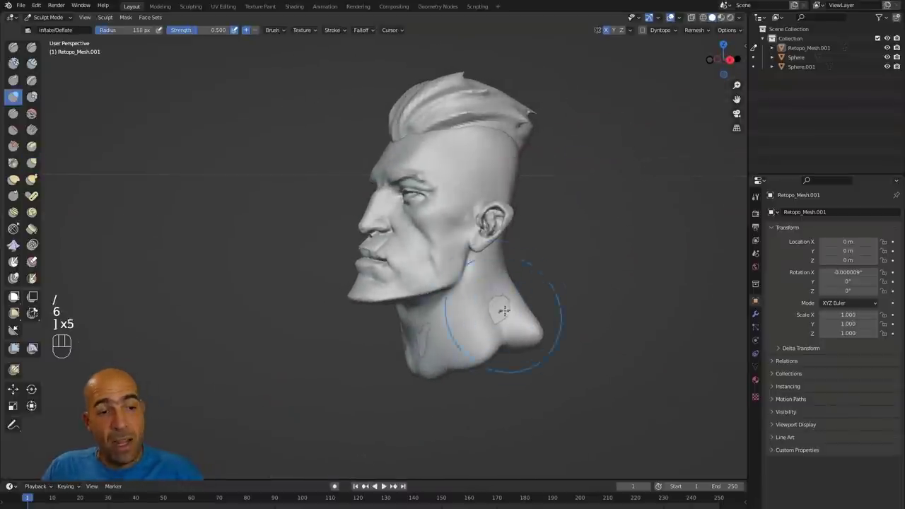
alt+drag(477, 382, 514, 323)
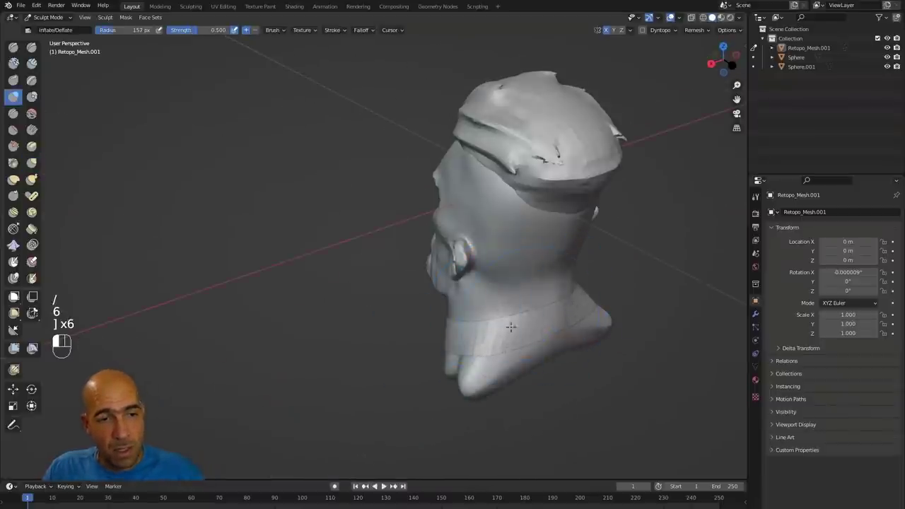
alt+middle_drag(511, 327, 598, 297)
ctrl+alt+middle_drag(494, 353, 461, 310)
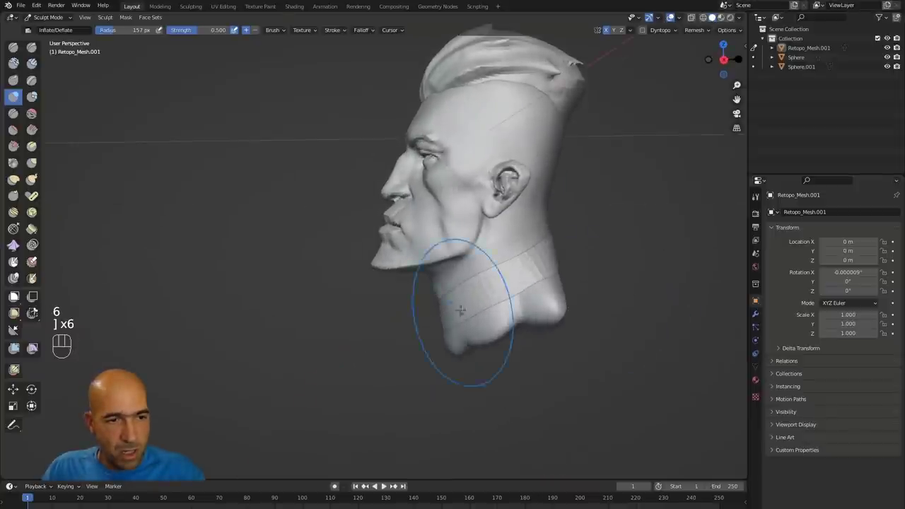
click(461, 310)
Pull the collar's lower front edge forward with the Grab brush at 113 px radius.
key(g)
key(bracketleft)
key(bracketleft)
key(bracketleft)
mouse_move(452, 328)
mouse_down()
mouse_move(435, 334)
mouse_move(433, 322)
mouse_move(440, 328)
mouse_up()
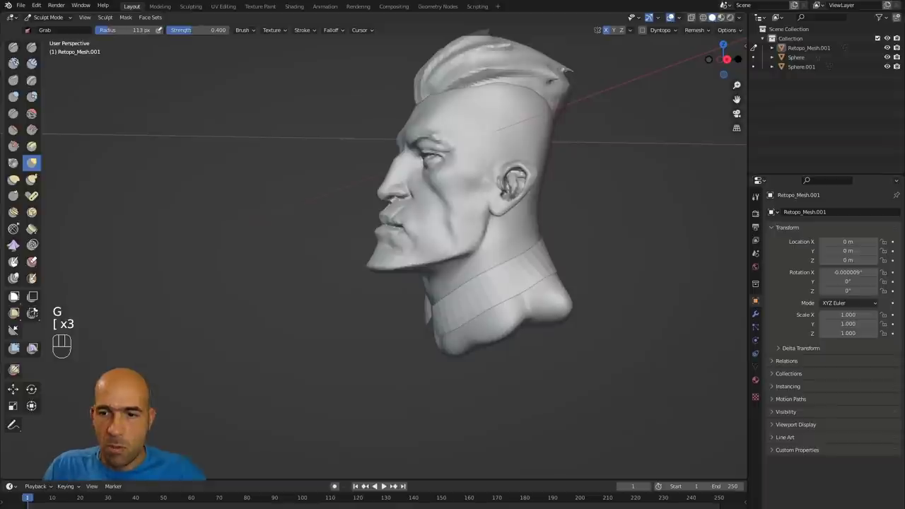
Place the side-view reference portrait beside the sculpt and bring the head into a matching close-up profile view.
right_drag(876, 370, 185, 133)
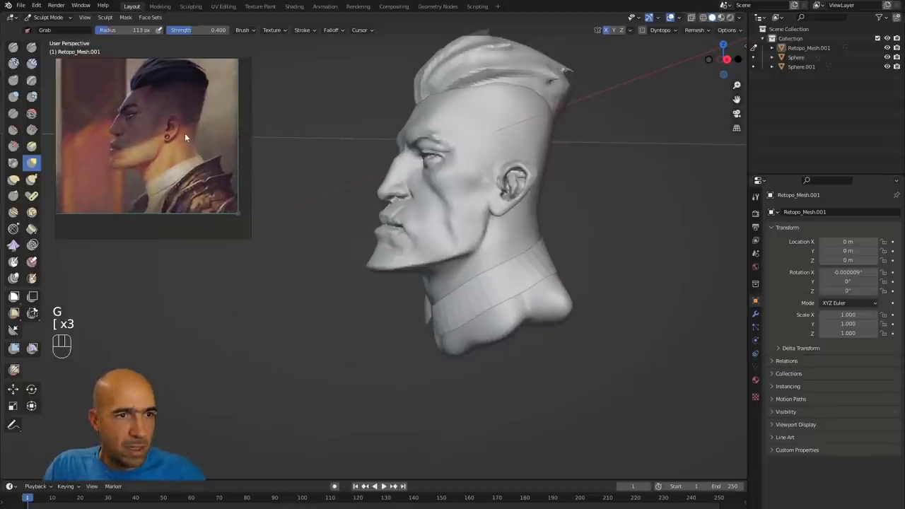
click(632, 207)
alt+middle_drag(634, 224, 572, 225)
mouse_move(573, 225)
alt+shift+middle_down()
mouse_move(628, 226)
mouse_move(628, 265)
mouse_move(614, 221)
alt+shift+middle_up()
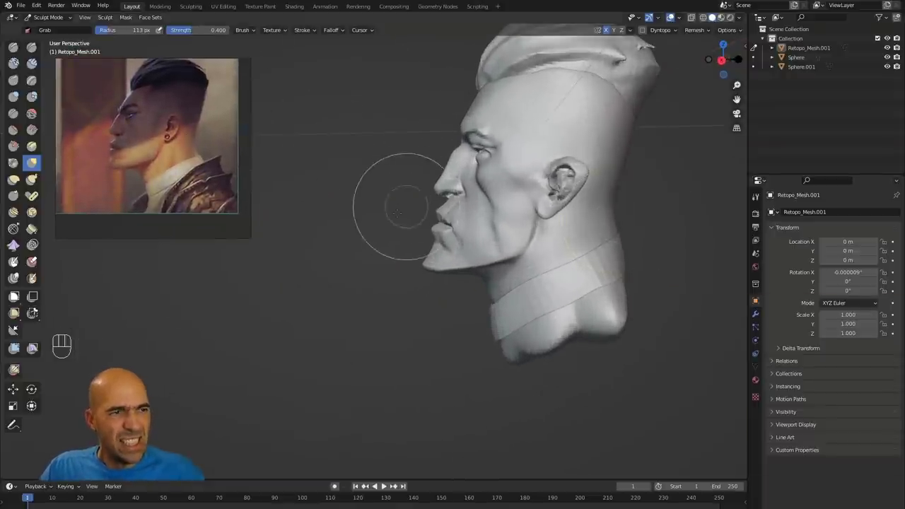
ctrl+middle_drag(388, 222, 359, 326)
ctrl+middle_drag(359, 326, 537, 233)
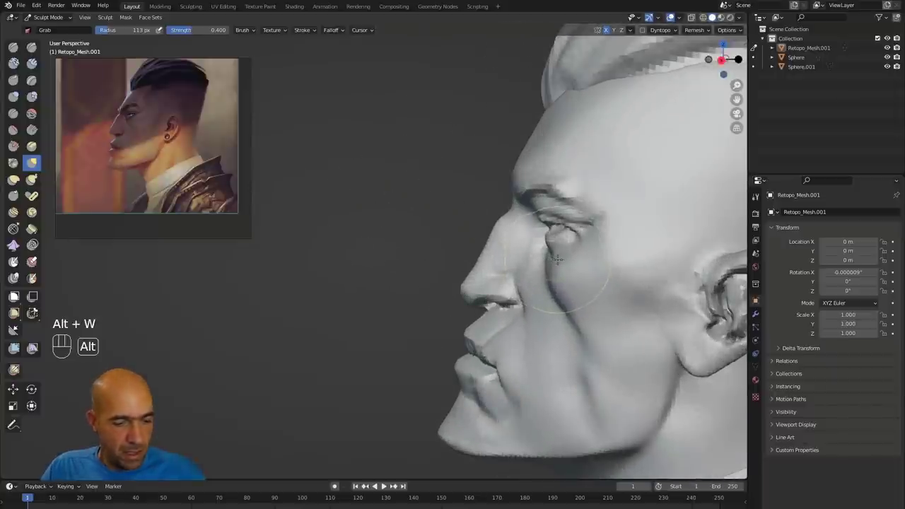
Switch sculpting to the head mesh and adjust the ear's shape with the Grab brush.
key(alt+q)
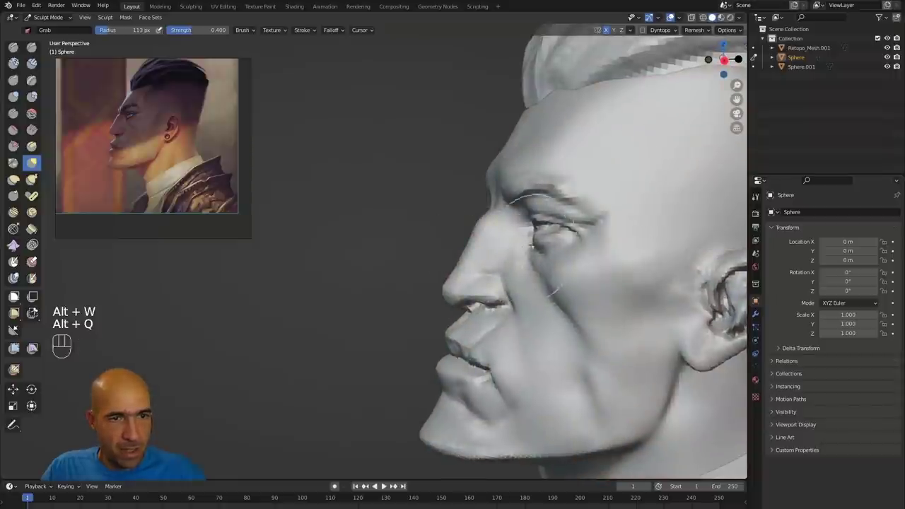
middle_drag(493, 231, 515, 240)
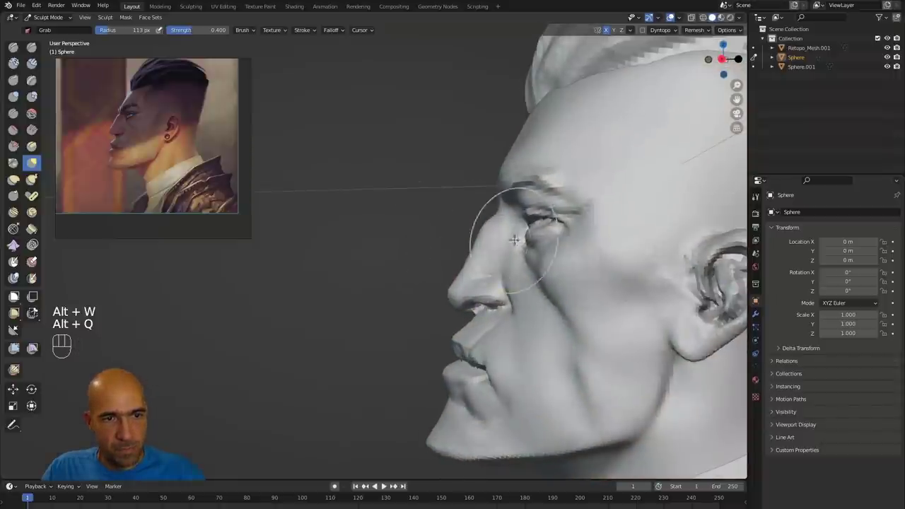
alt+shift+drag(488, 273, 422, 253)
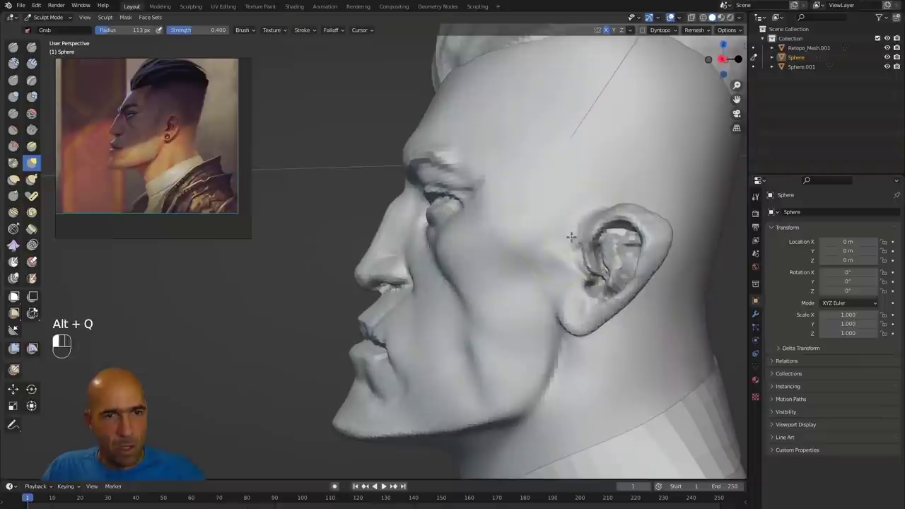
mouse_move(633, 234)
mouse_down()
mouse_move(658, 239)
mouse_move(660, 228)
mouse_move(661, 238)
mouse_move(642, 251)
mouse_move(659, 256)
mouse_move(646, 280)
mouse_up()
drag(647, 281, 643, 279)
mouse_move(314, 321)
ctrl+alt+mouse_down()
mouse_move(311, 346)
mouse_move(438, 318)
ctrl+alt+mouse_up()
alt+shift+drag(564, 278, 600, 270)
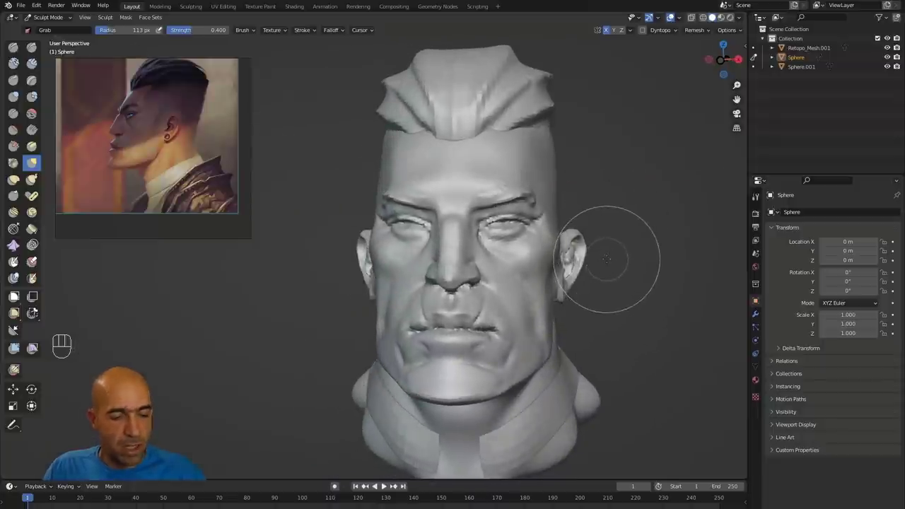
Switch to Object Mode and add a UV sphere for the eyeball.
key(ctrl+Tab)
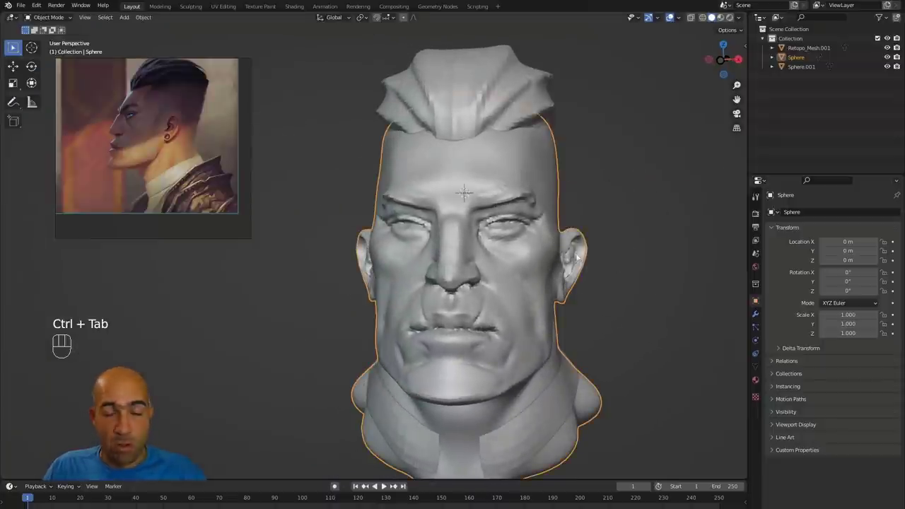
key(shift+a)
mouse_move(612, 248)
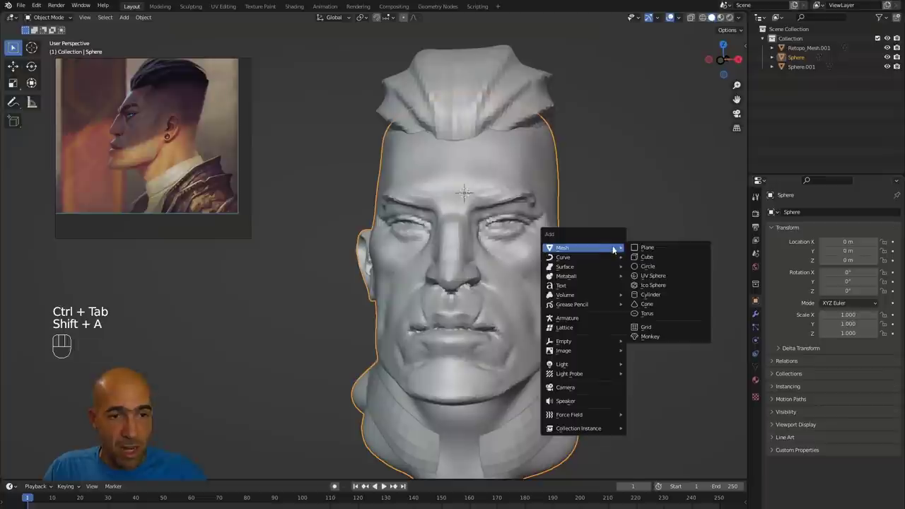
click(660, 277)
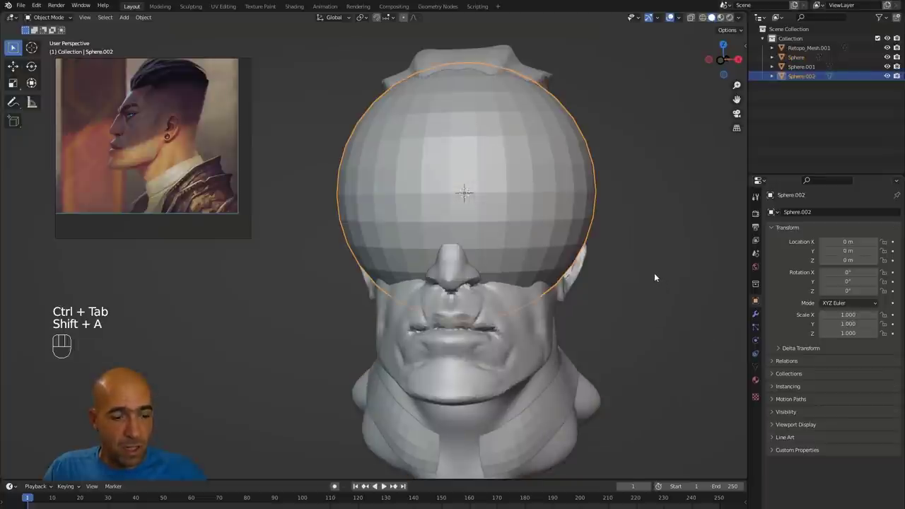
mouse_move(620, 245)
ctrl+alt+mouse_down()
mouse_move(606, 256)
mouse_move(624, 252)
ctrl+alt+mouse_up()
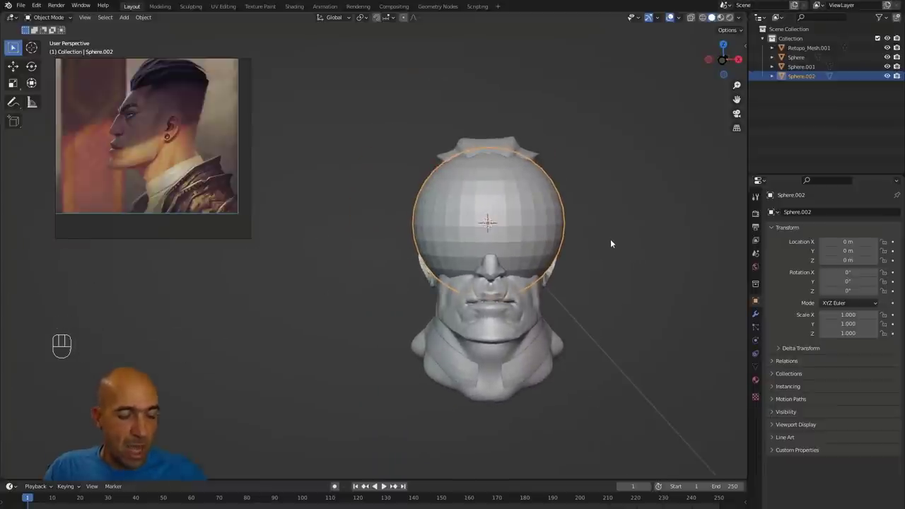
In Edit Mode, scale the sphere down to a small ball and move it out beside the head.
key(Tab)
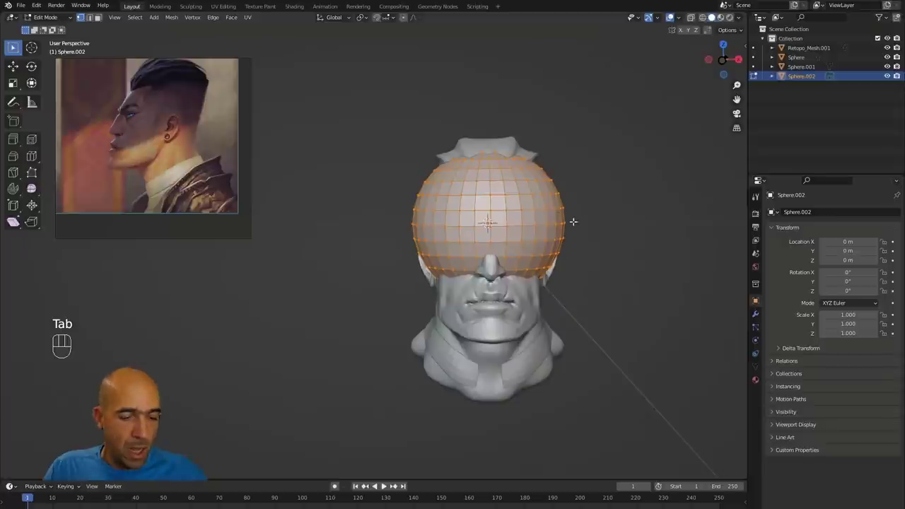
key(s)
key(g)
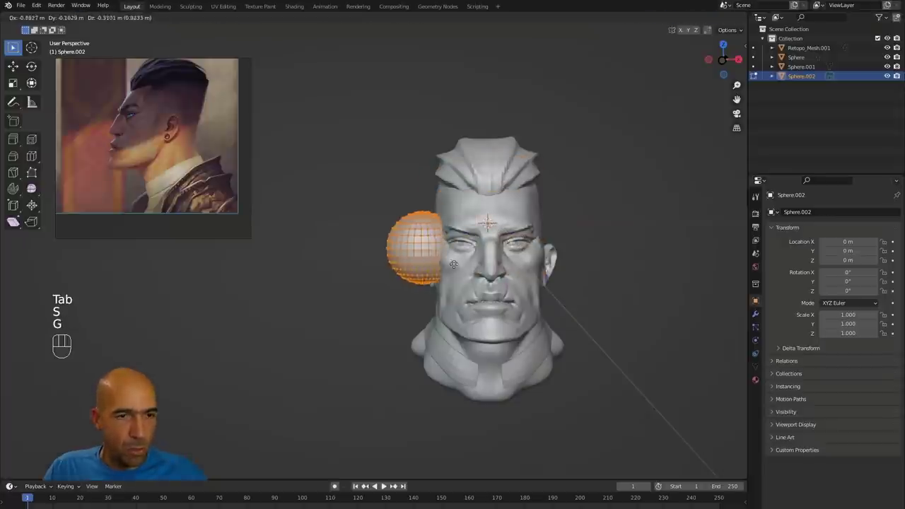
key(s)
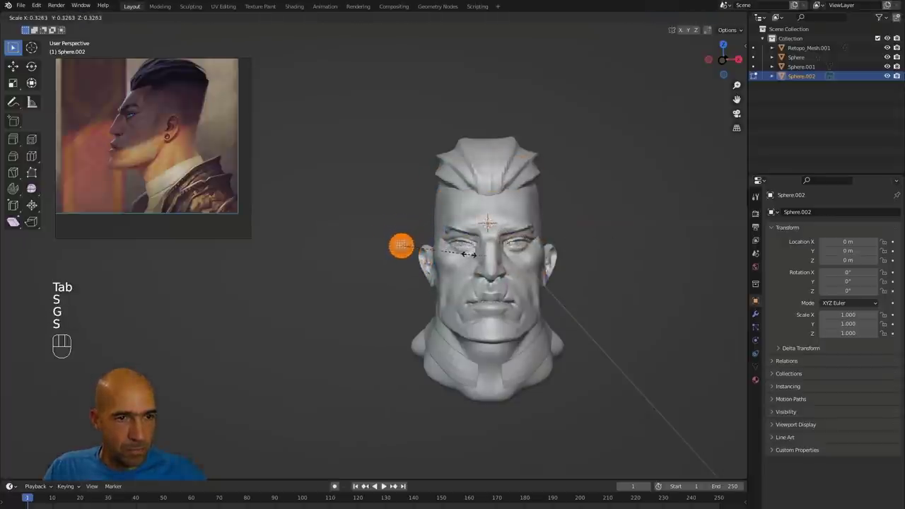
click(465, 255)
Move the small sphere forward and align it in front of the character's right eye.
alt+drag(565, 232, 468, 236)
key(g)
click(536, 243)
alt+drag(556, 249, 670, 250)
key(g)
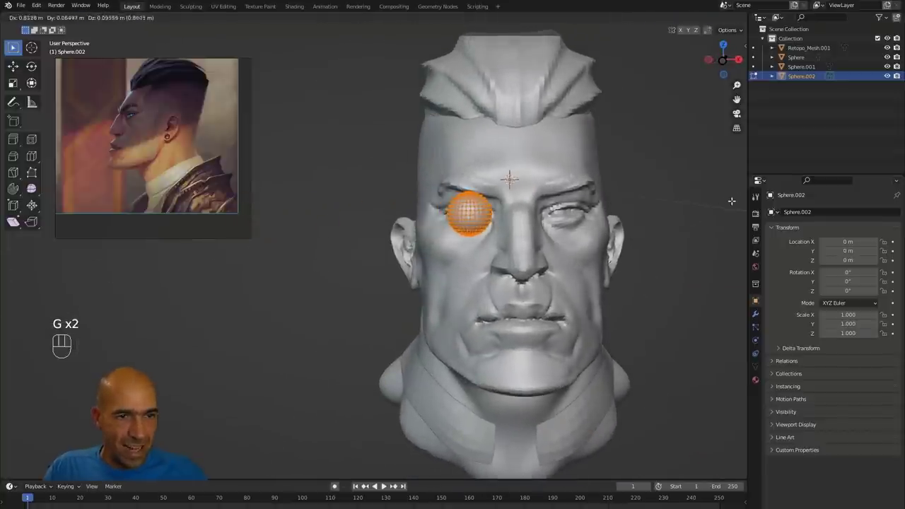
click(732, 200)
With X-ray on, move the eyeball sphere back toward the character's right eye socket in the side view.
middle_drag(632, 226, 654, 227)
alt+drag(655, 227, 738, 223)
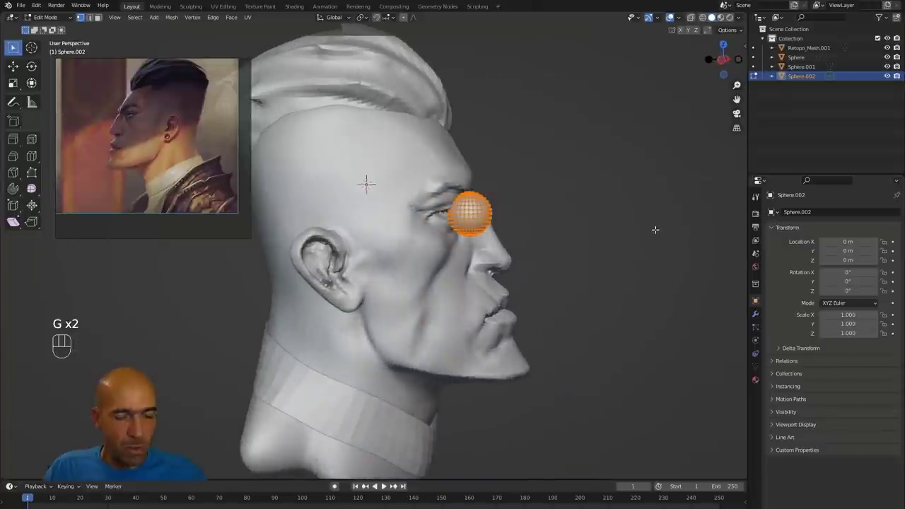
key(alt+z)
key(g)
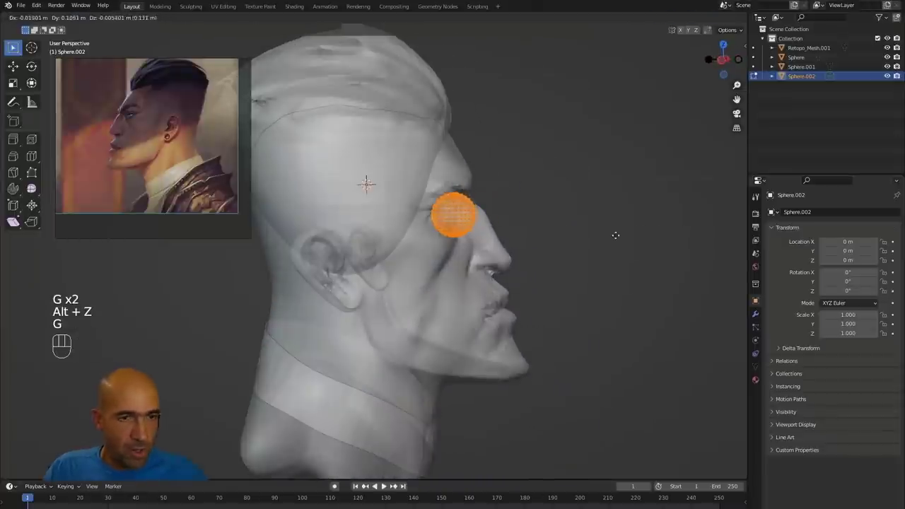
click(598, 236)
alt+drag(598, 236, 544, 231)
alt+middle_drag(545, 232, 533, 233)
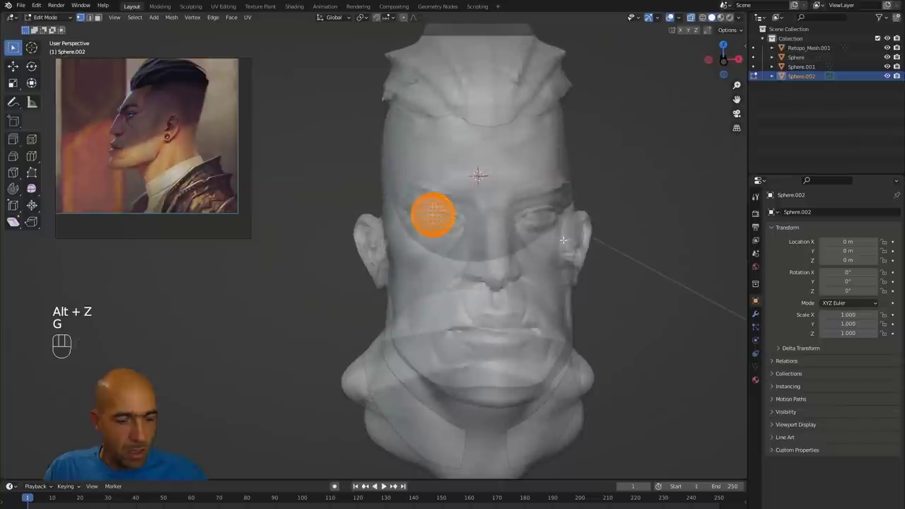
Turn X-ray off and reposition the eyeball sphere over the character's right eye from the front.
key(alt+z)
mouse_move(599, 236)
alt+middle_down()
mouse_move(574, 237)
mouse_move(646, 216)
mouse_move(636, 168)
mouse_move(563, 217)
mouse_move(576, 239)
mouse_move(596, 219)
alt+middle_up()
key(g)
click(592, 234)
key(g)
click(571, 178)
Turn X-ray on, select the whole sphere, scale it down slightly and center it in the right eye socket.
key(alt+z)
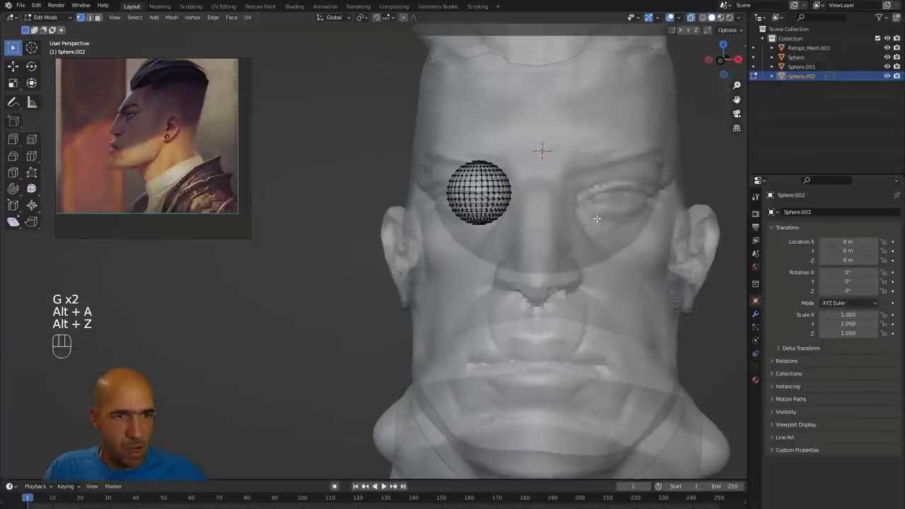
key(a)
key(g)
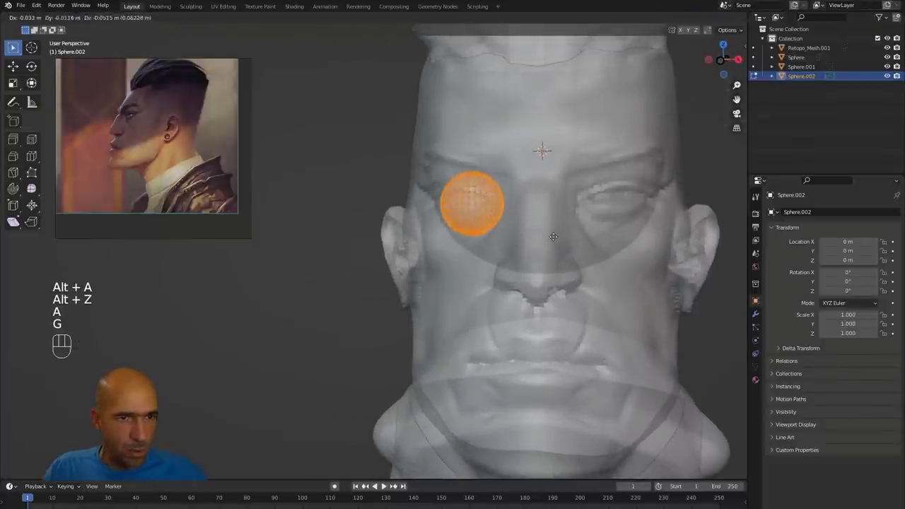
click(553, 232)
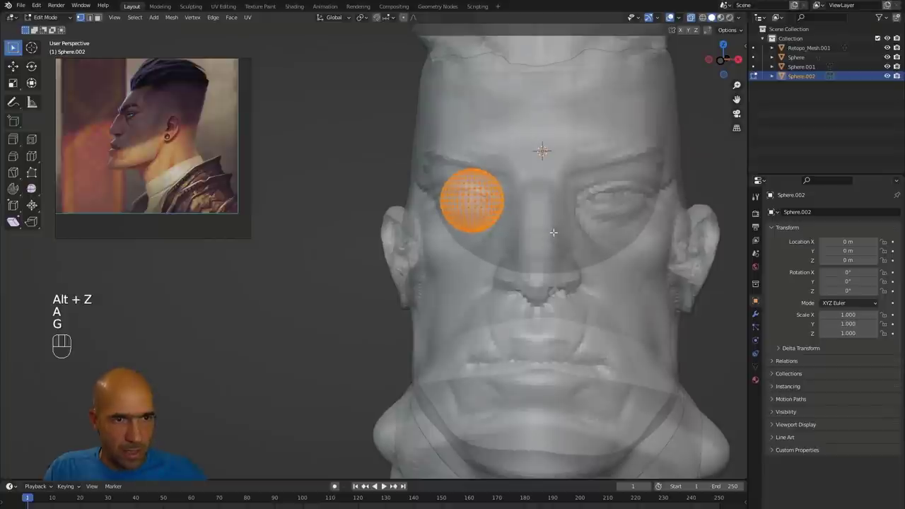
key(s)
click(621, 219)
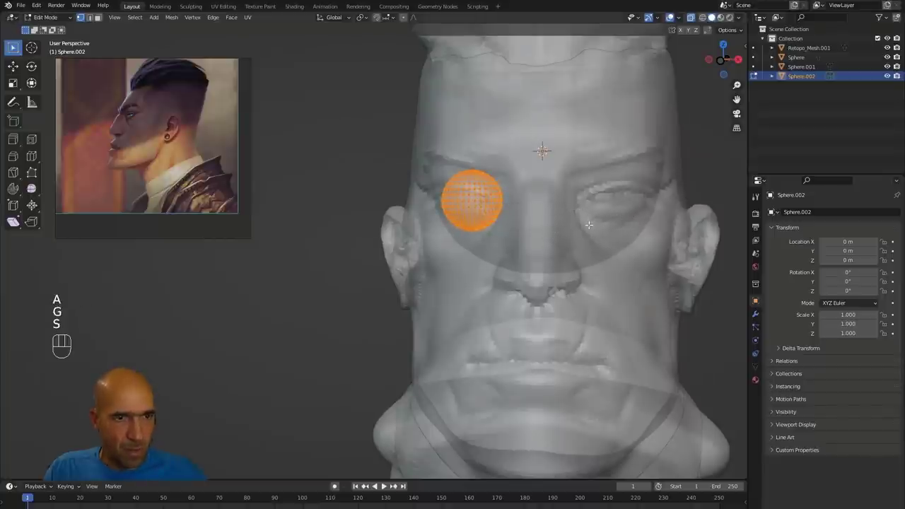
key(g)
click(590, 226)
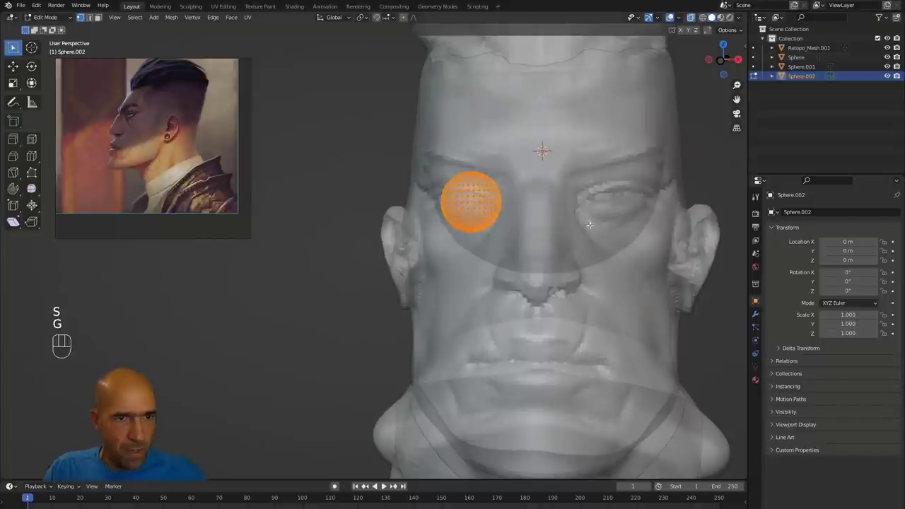
Return to Object Mode, turn X-ray off and apply Shade Smooth to the eyeball.
alt+drag(593, 231, 612, 219)
key(Tab)
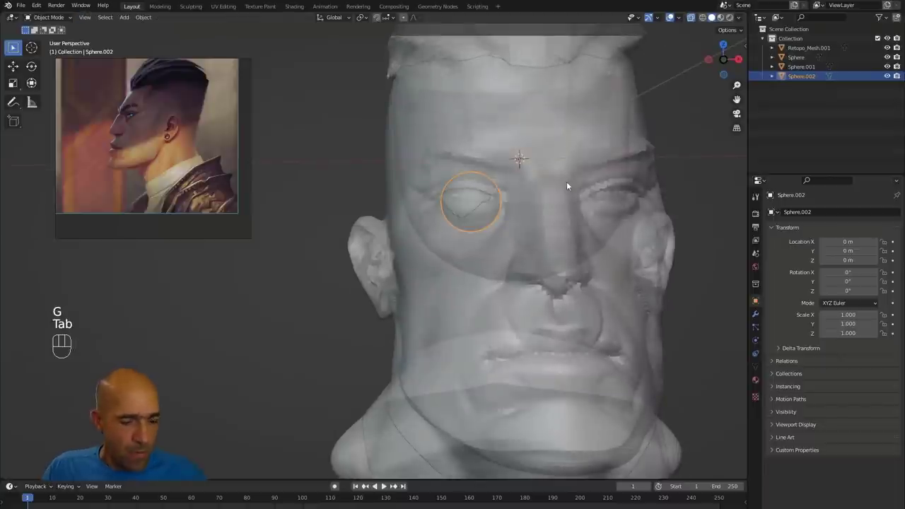
key(alt+z)
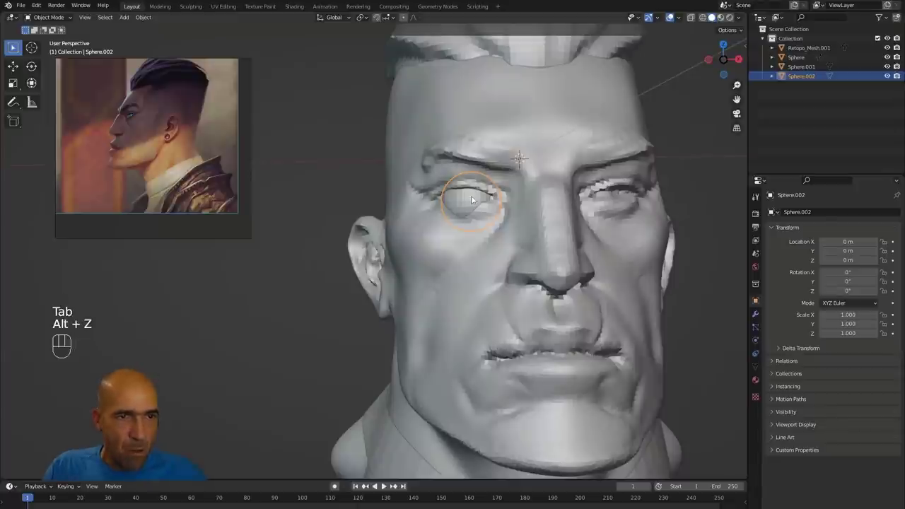
right_click(472, 200)
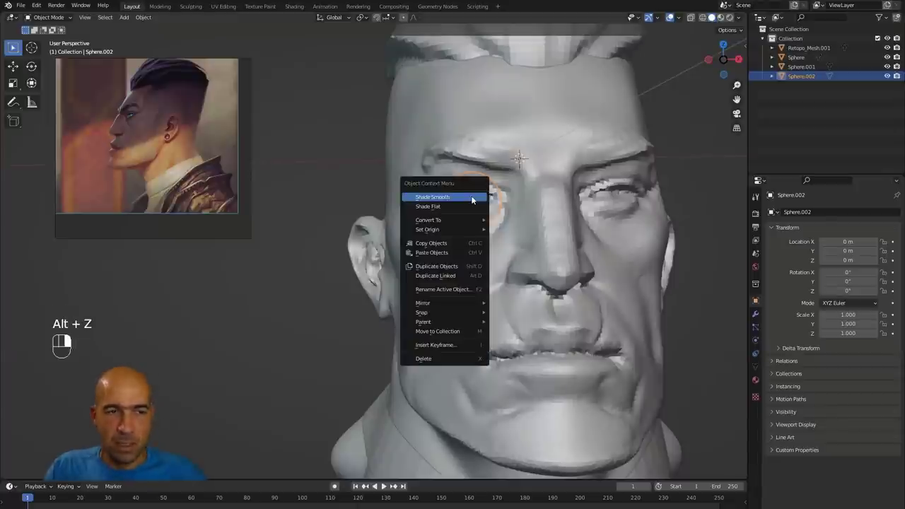
click(472, 200)
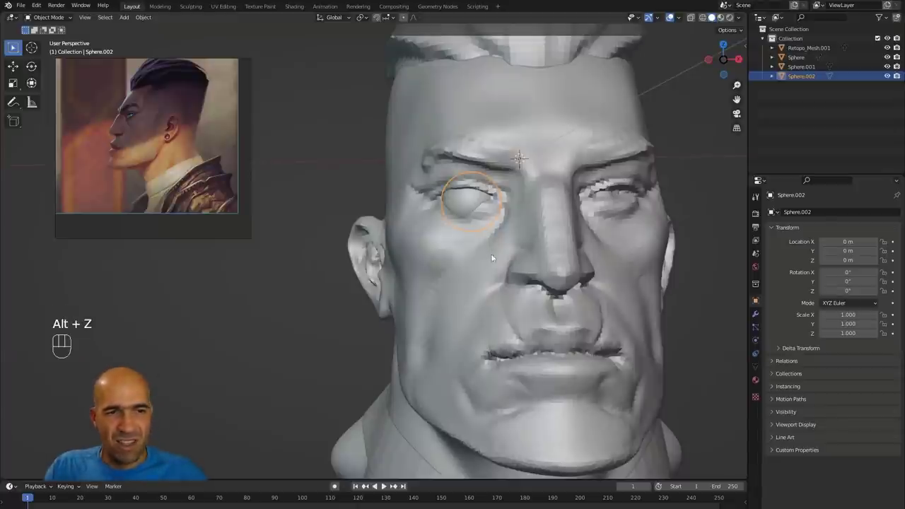
Enter Sculpt Mode and switch the sculpting target from the eyeball to the head mesh.
alt+drag(528, 291, 533, 298)
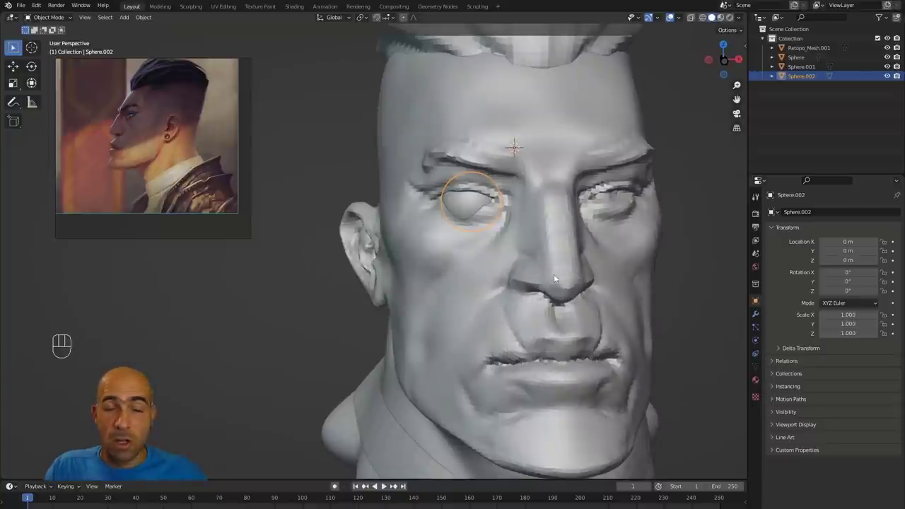
key(ctrl+Tab)
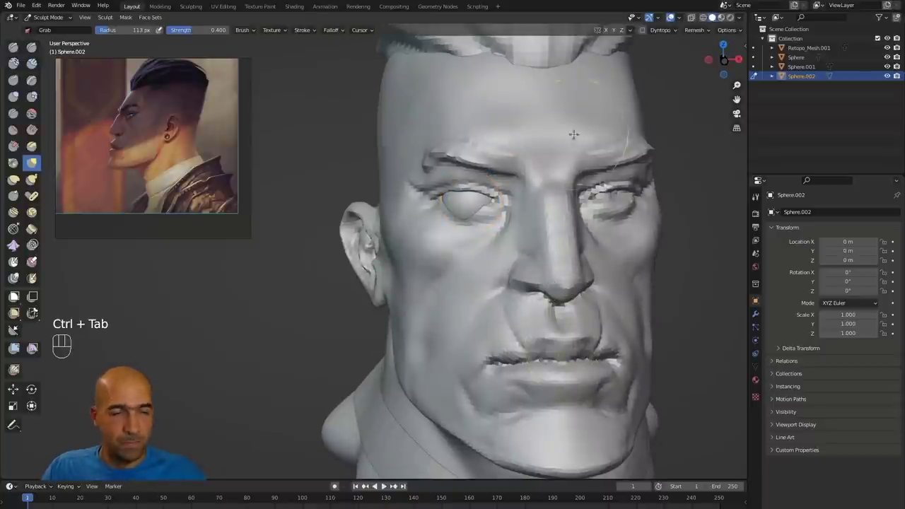
mouse_move(339, 318)
alt+mouse_down()
mouse_move(365, 145)
mouse_move(332, 312)
alt+mouse_up()
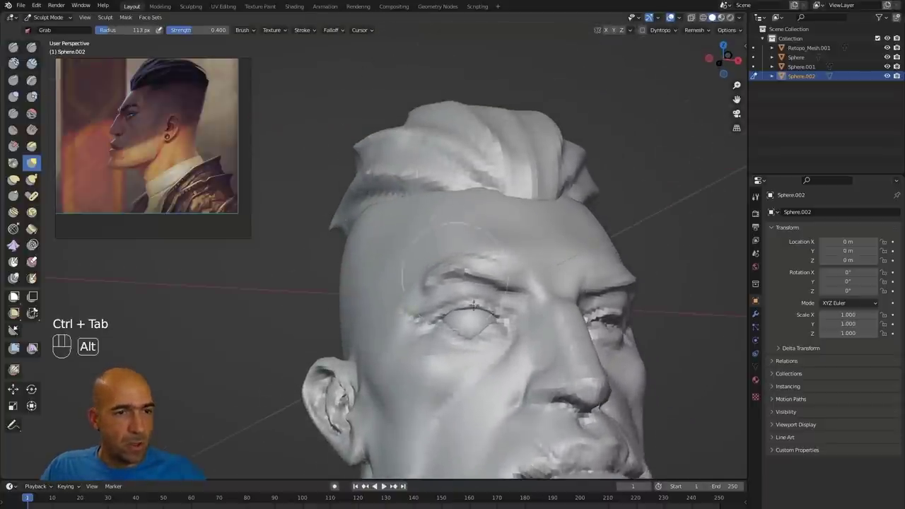
key(alt+q)
alt+shift+drag(424, 350, 342, 291)
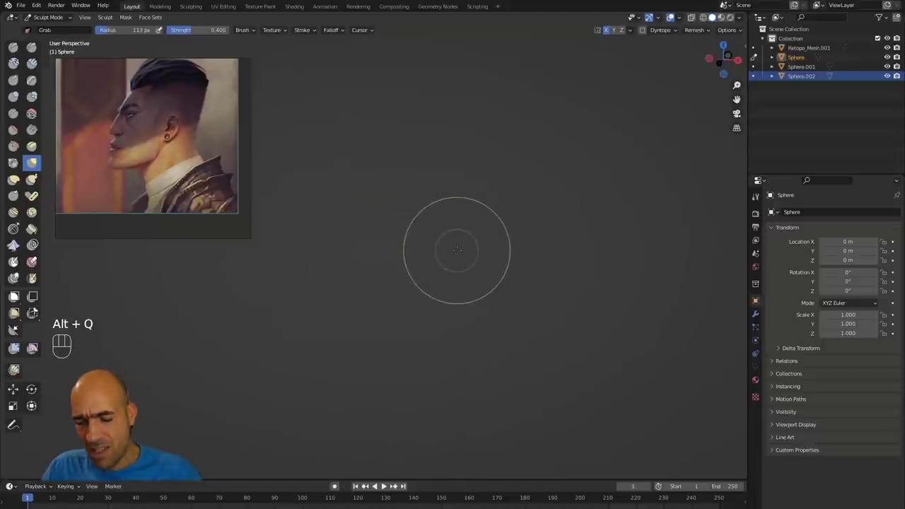
Reduce the Grab brush radius and pull the eyelids into shape around the eyeball.
key(Home)
alt+drag(516, 218, 515, 270)
ctrl+alt+drag(515, 270, 609, 280)
alt+drag(610, 279, 501, 246)
key(bracketleft)
key(bracketleft)
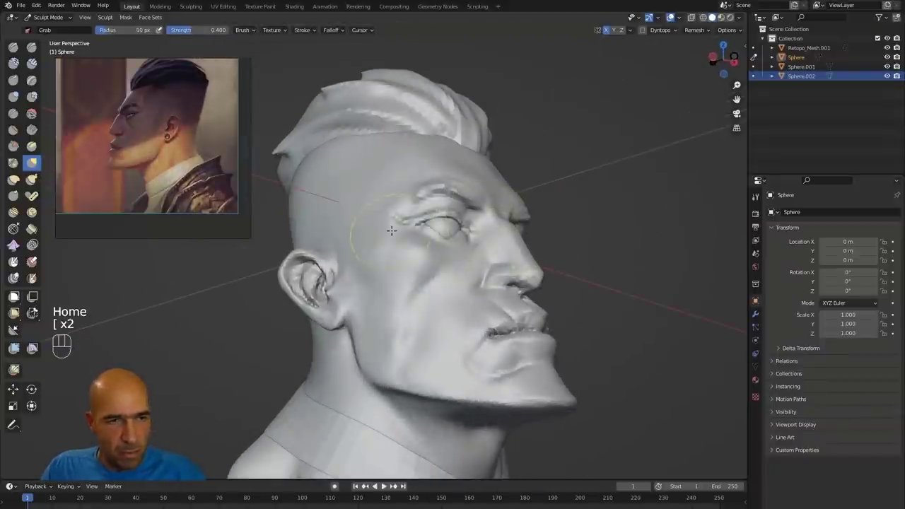
drag(454, 227, 456, 233)
alt+drag(456, 239, 439, 223)
mouse_move(438, 222)
alt+mouse_down()
mouse_move(427, 272)
mouse_move(452, 289)
mouse_move(438, 234)
alt+mouse_up()
mouse_move(488, 212)
alt+mouse_down()
mouse_move(441, 237)
mouse_move(463, 239)
alt+mouse_up()
alt+drag(337, 300, 333, 210)
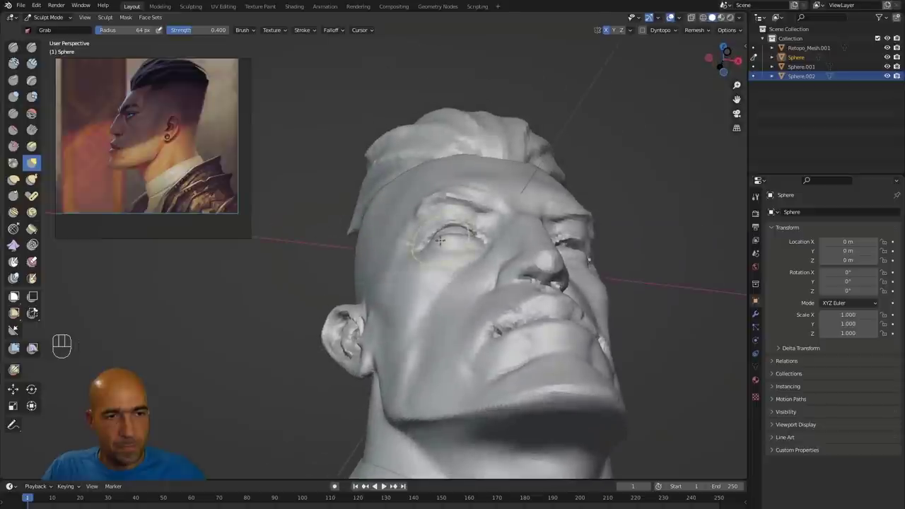
mouse_move(426, 230)
alt+mouse_down()
mouse_move(475, 230)
mouse_move(463, 290)
mouse_move(471, 286)
alt+mouse_up()
mouse_move(582, 215)
alt+mouse_down()
mouse_move(531, 217)
mouse_move(626, 214)
alt+mouse_up()
ctrl+alt+drag(260, 307, 319, 256)
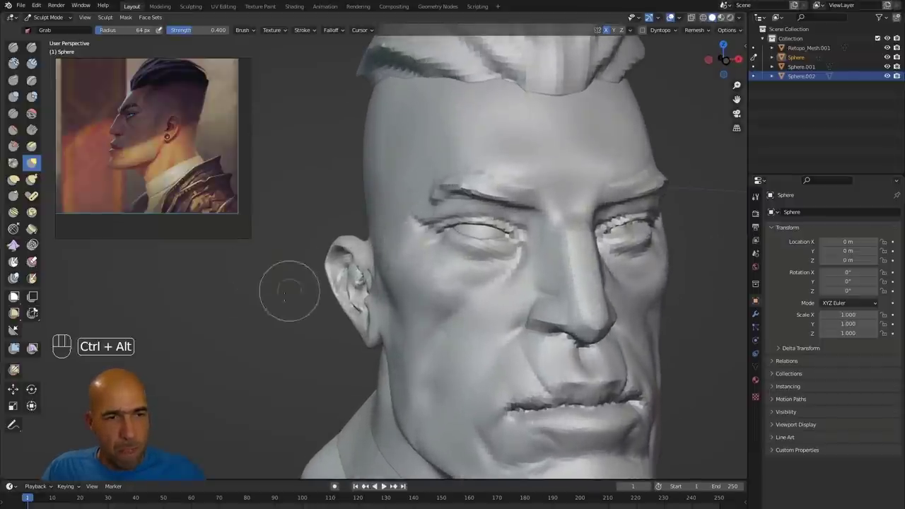
Switch to the eyeball and try a Mirror modifier on the X axis.
ctrl+alt+drag(289, 293, 277, 244)
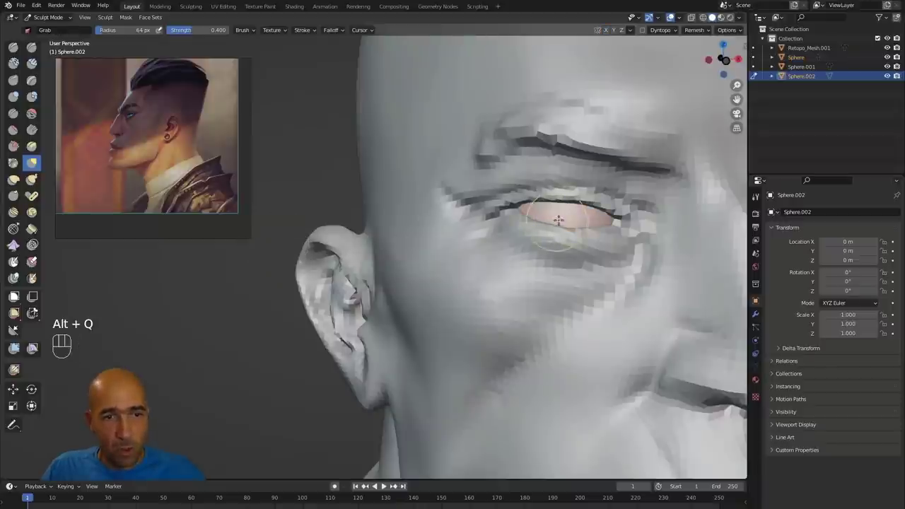
click(755, 314)
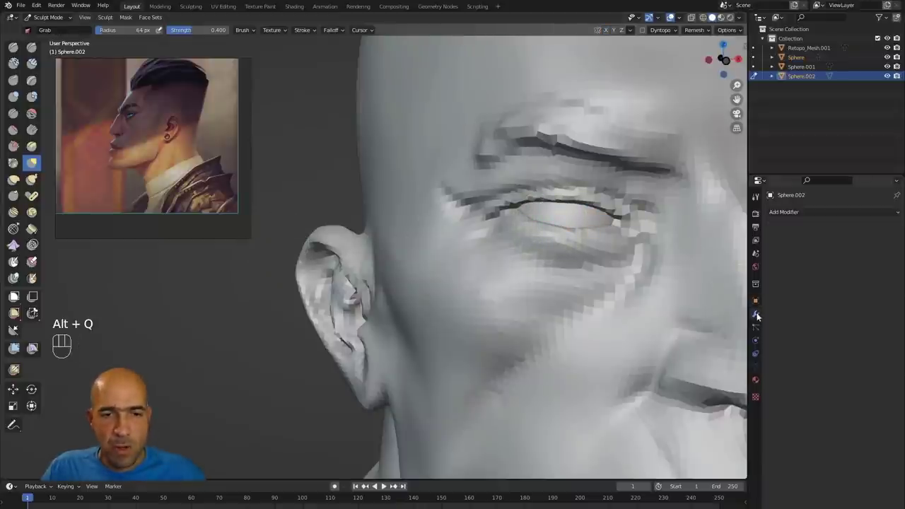
click(812, 213)
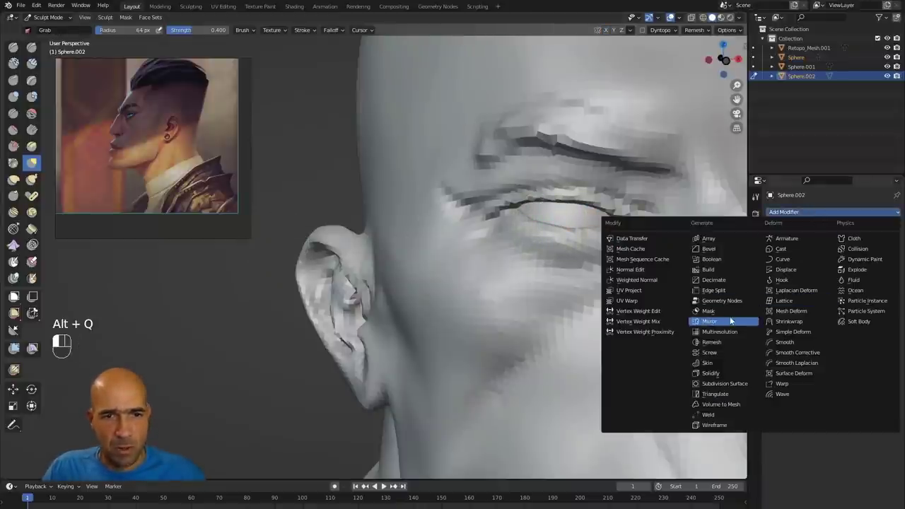
click(710, 311)
mouse_move(328, 363)
ctrl+alt+middle_down()
mouse_move(318, 380)
mouse_move(311, 359)
mouse_move(322, 351)
mouse_move(343, 371)
ctrl+alt+middle_up()
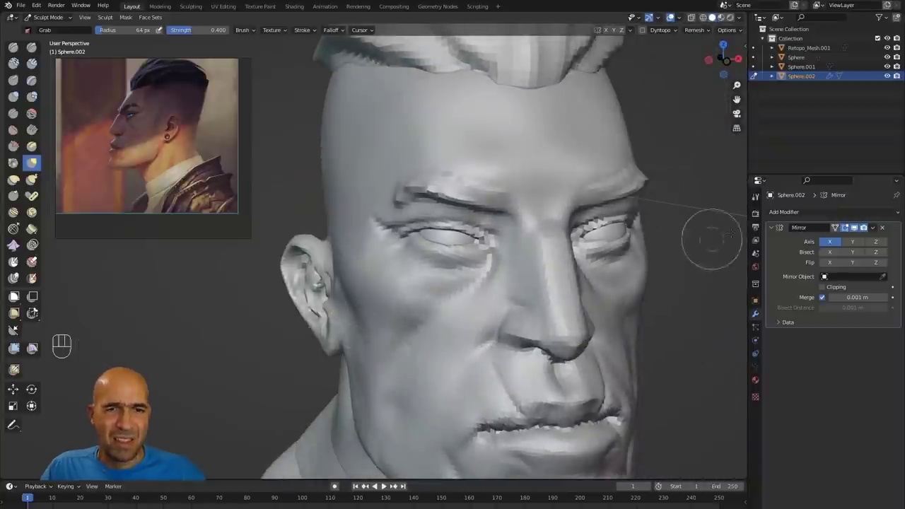
click(883, 228)
Symmetrize the eyeball mesh in the -X to +X direction to create the opposite eye.
click(630, 29)
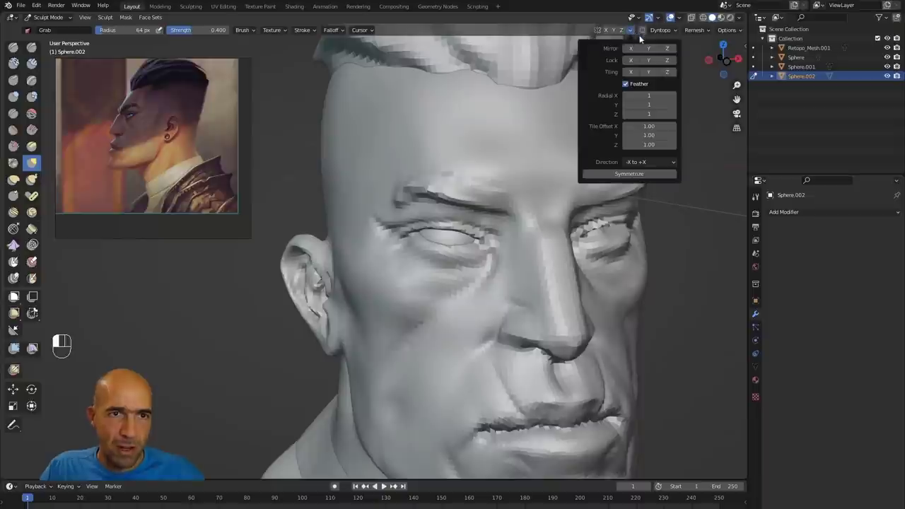
click(628, 174)
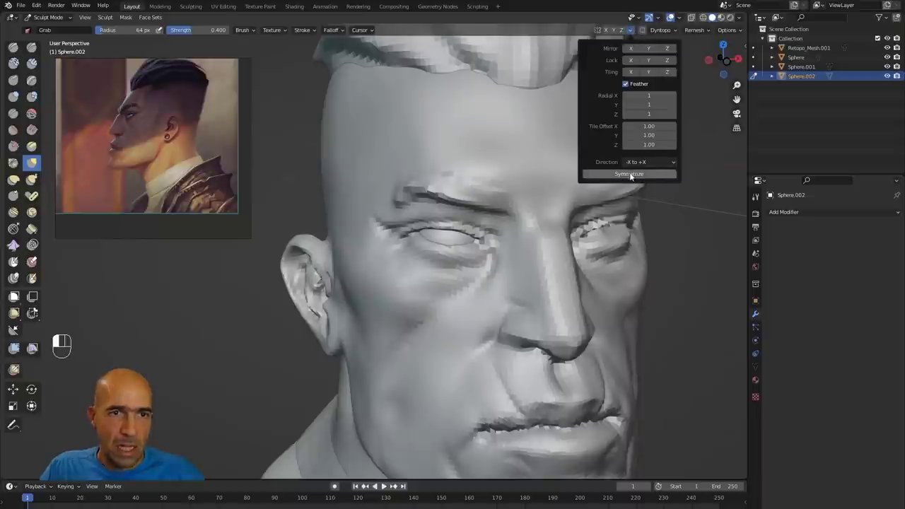
click(630, 31)
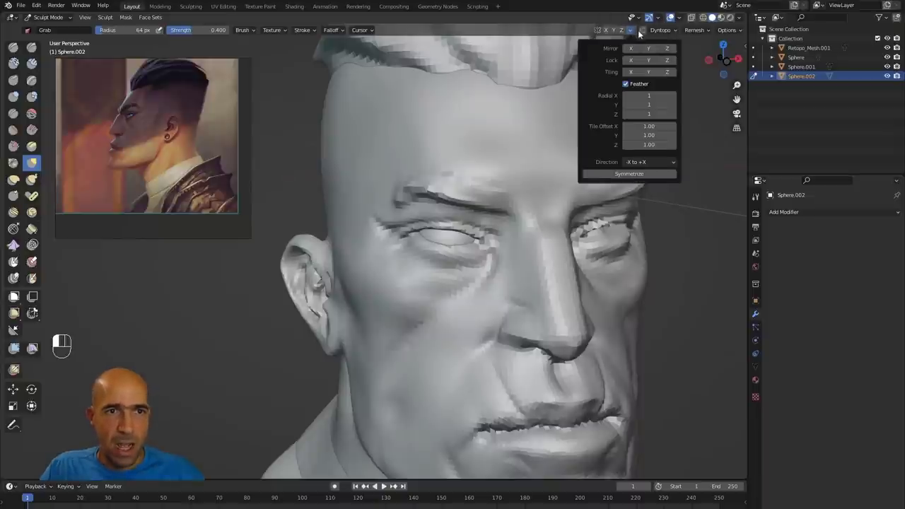
click(629, 174)
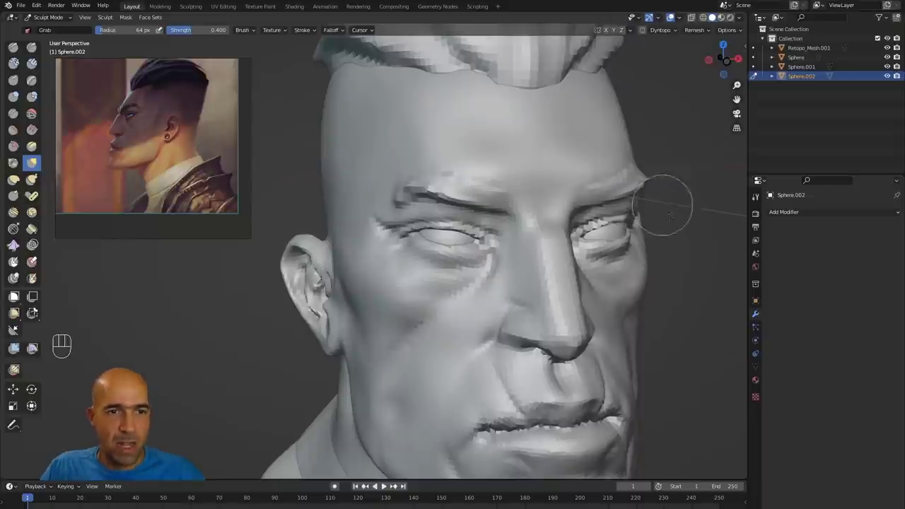
alt+middle_drag(666, 202, 630, 251)
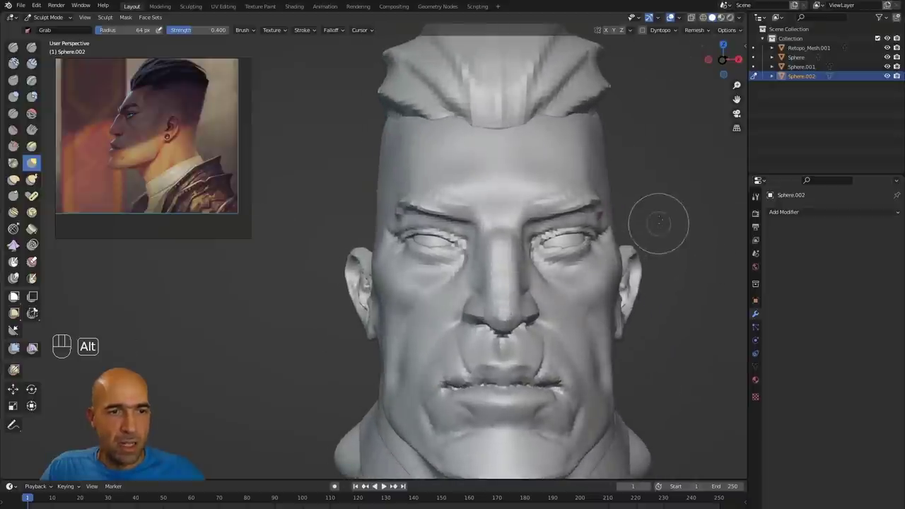
alt+middle_drag(657, 224, 668, 121)
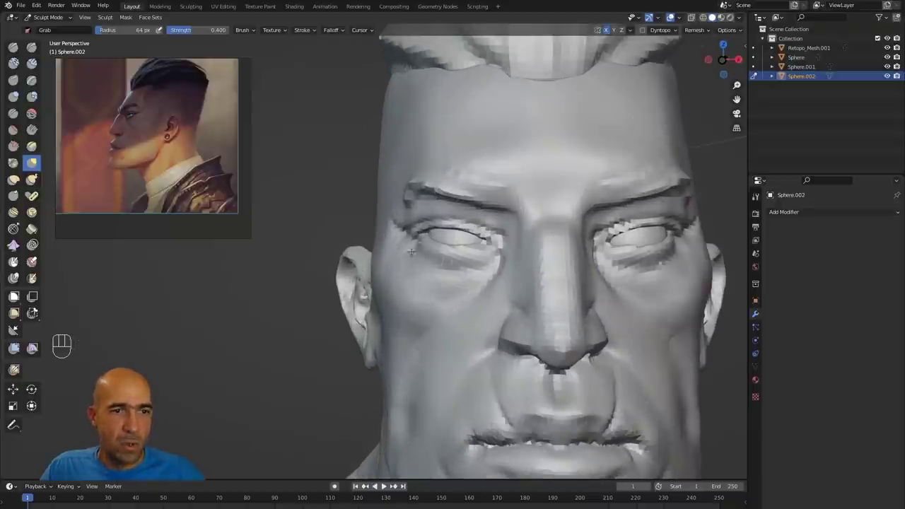
Switch sculpting to the head mesh and flatten the lower eyelid with the Scrape/Peaks brush at a 45 px radius.
key(alt+q)
alt+middle_drag(388, 241, 423, 233)
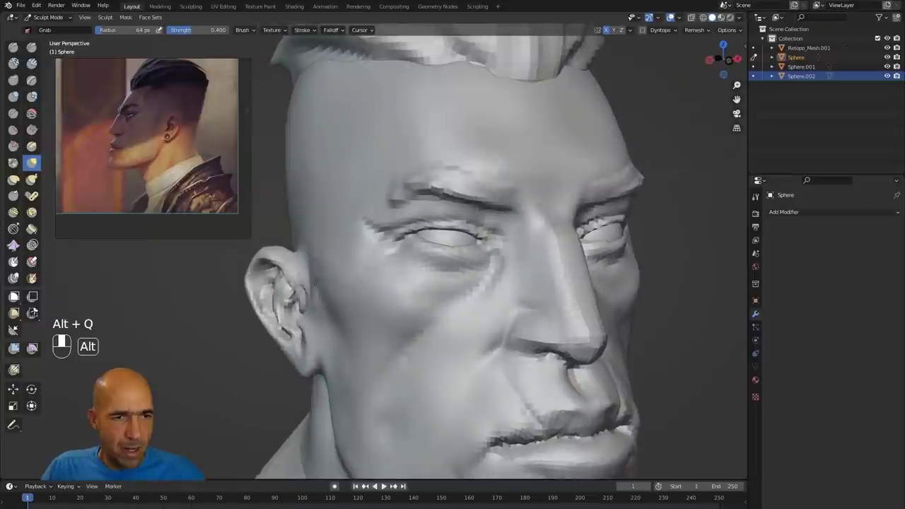
key(3)
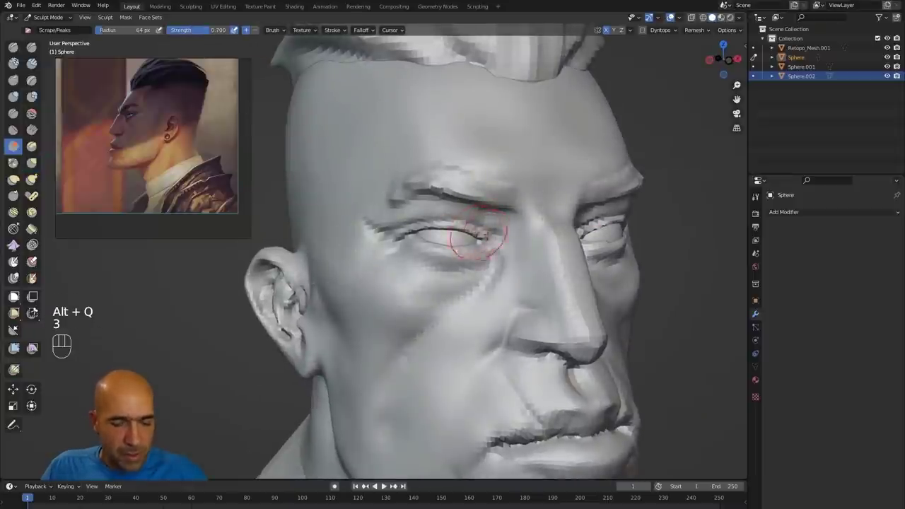
key(bracketleft)
key(bracketleft)
key(bracketleft)
drag(472, 259, 460, 258)
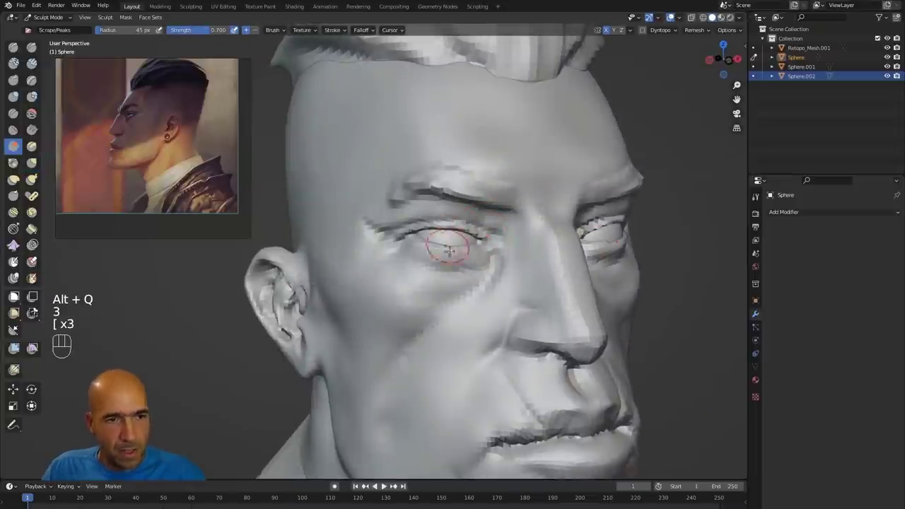
Sculpt inverted Draw Sharp strokes at a 36 px radius along the lower eyelid and around the inner eye corner.
key(1)
key(bracketleft)
key(bracketleft)
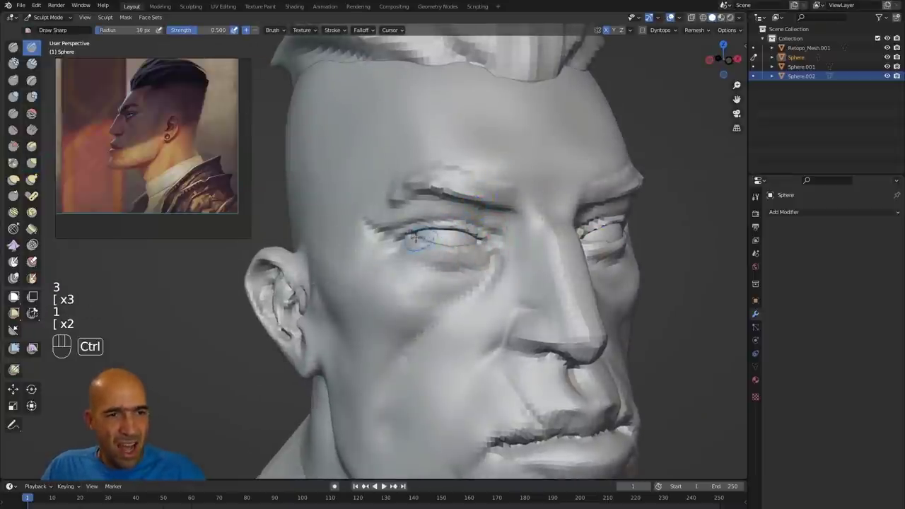
ctrl+drag(417, 239, 491, 249)
ctrl+drag(491, 250, 498, 274)
Adjust the voxel size for remeshing the head mesh.
mouse_move(558, 272)
ctrl+alt+middle_down()
mouse_move(608, 272)
mouse_move(588, 266)
ctrl+alt+middle_up()
key(shift+r)
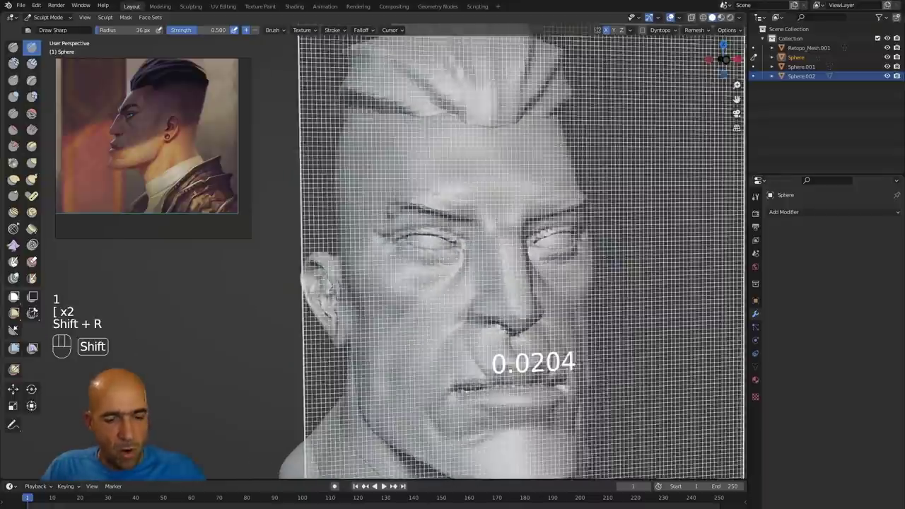
click(874, 265)
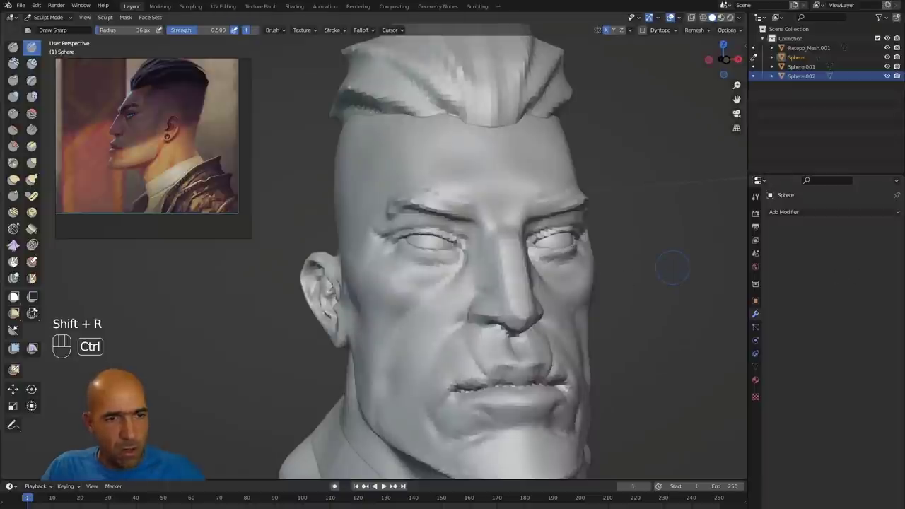
Voxel-remesh the head mesh and turn on the Statistics overlay.
key(ctrl+r)
mouse_move(501, 260)
shift+mouse_down()
mouse_move(499, 295)
mouse_move(499, 249)
shift+mouse_up()
ctrl+alt+middle_drag(581, 235, 538, 242)
click(678, 18)
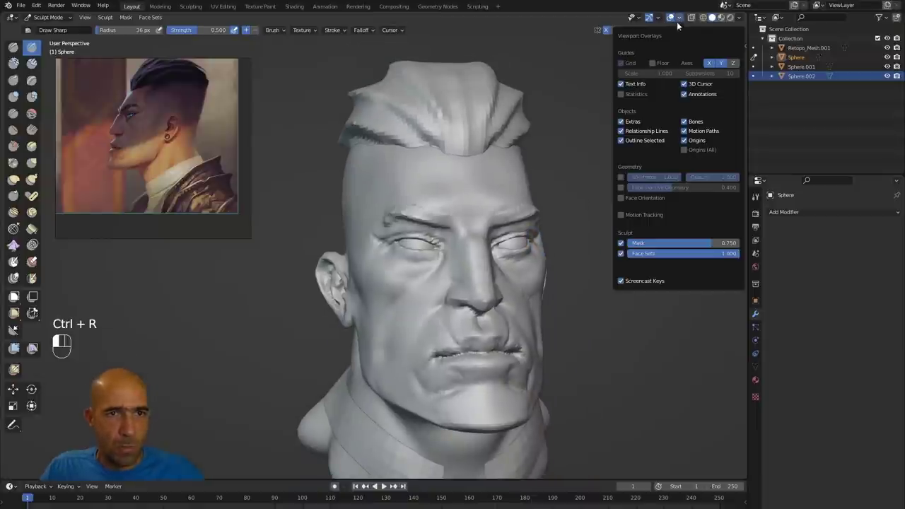
click(621, 94)
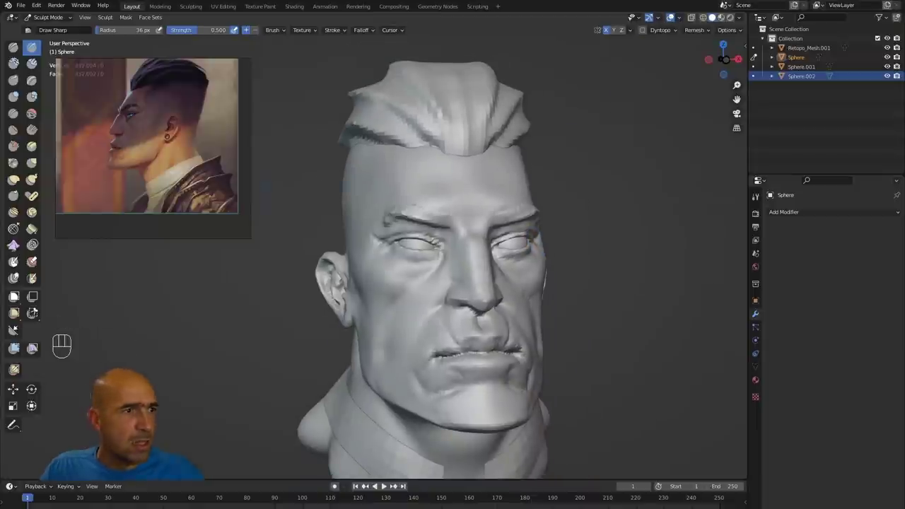
Smooth the cheek below the eye and the surface around the lower eyelid and eye corner.
middle_drag(630, 284, 562, 289)
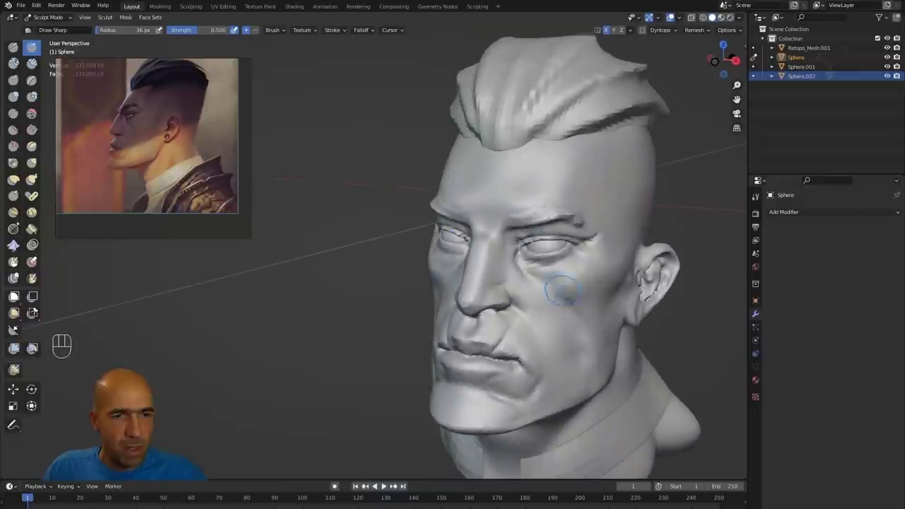
mouse_move(540, 280)
shift+mouse_down()
mouse_move(542, 270)
mouse_move(524, 264)
shift+mouse_up()
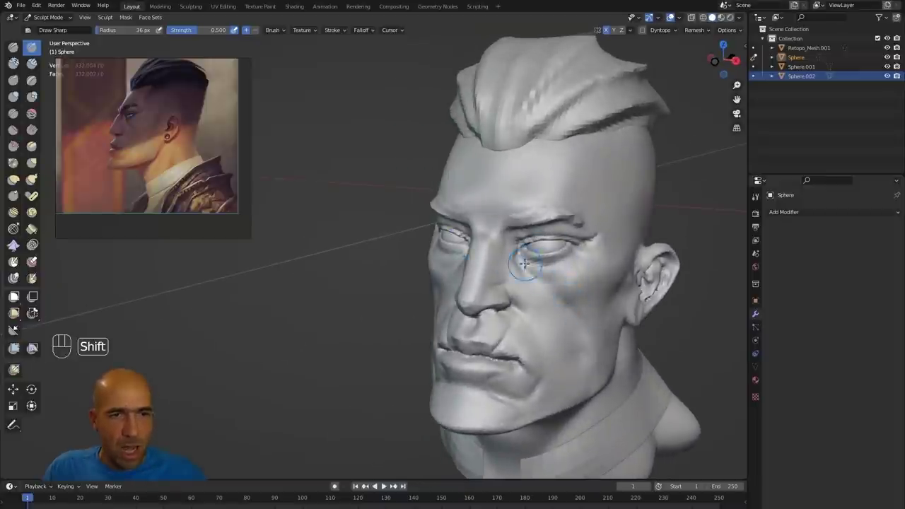
alt+middle_drag(559, 276, 601, 272)
mouse_move(601, 272)
ctrl+alt+middle_down()
mouse_move(594, 297)
mouse_move(559, 214)
ctrl+alt+middle_up()
mouse_move(475, 236)
shift+mouse_down()
mouse_move(489, 244)
mouse_move(439, 237)
shift+mouse_up()
alt+middle_drag(440, 237, 544, 199)
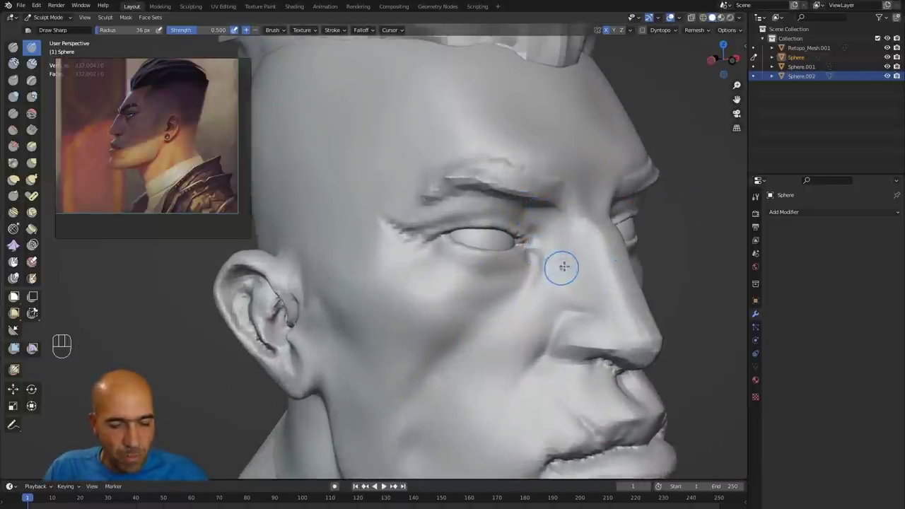
Sharpen the inner eye corner, upper eyelid fold and inner brow crease with Draw Sharp strokes at a 25 px radius.
key(bracketleft)
key(bracketleft)
key(bracketleft)
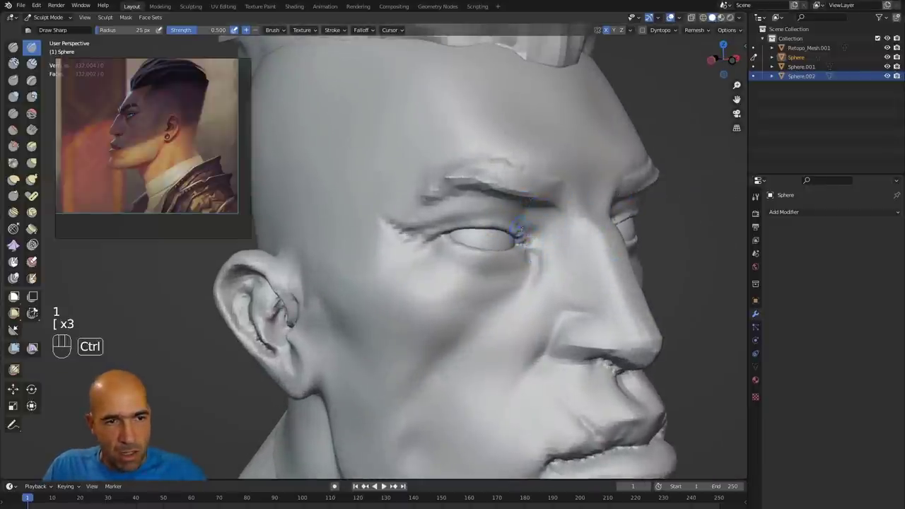
mouse_move(522, 234)
ctrl+mouse_down()
mouse_move(494, 221)
mouse_move(434, 229)
mouse_move(364, 200)
mouse_move(440, 182)
mouse_move(515, 180)
mouse_move(558, 202)
ctrl+mouse_up()
mouse_move(475, 185)
mouse_down()
mouse_move(566, 207)
mouse_move(526, 234)
mouse_up()
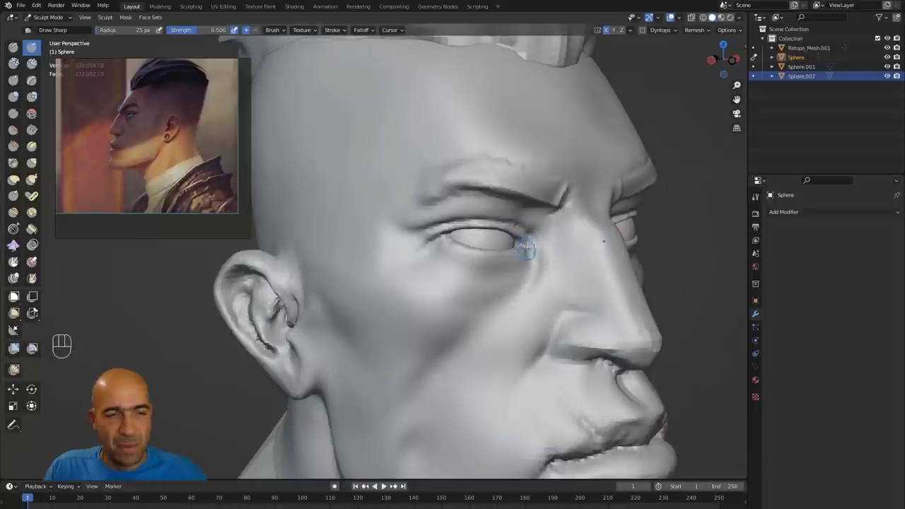
Define the eye bag's lower edge diagonally across the cheek with an inverted Draw Sharp stroke and smooth the nose tip.
ctrl+drag(505, 275, 476, 331)
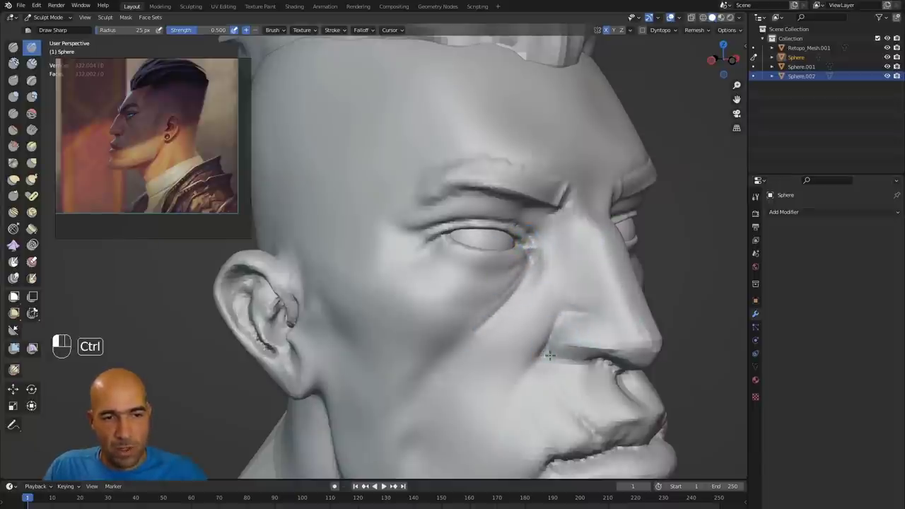
middle_drag(699, 340, 673, 323)
shift+drag(622, 313, 613, 332)
middle_drag(659, 322, 645, 315)
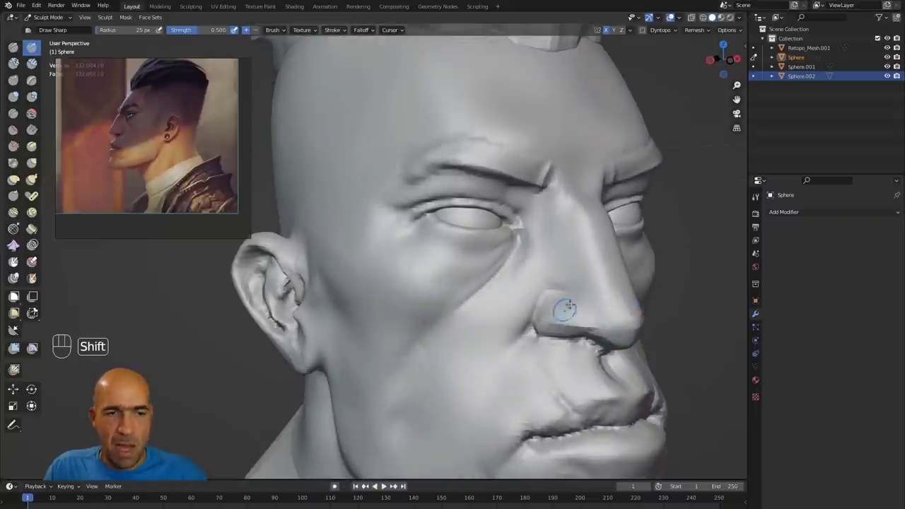
Define the nostril wing and upper nasolabial fold with inverted Draw Sharp strokes, smoothing the cheek beside them.
mouse_move(564, 308)
shift+mouse_down()
mouse_move(551, 295)
mouse_move(500, 374)
shift+mouse_up()
ctrl+drag(551, 292, 509, 354)
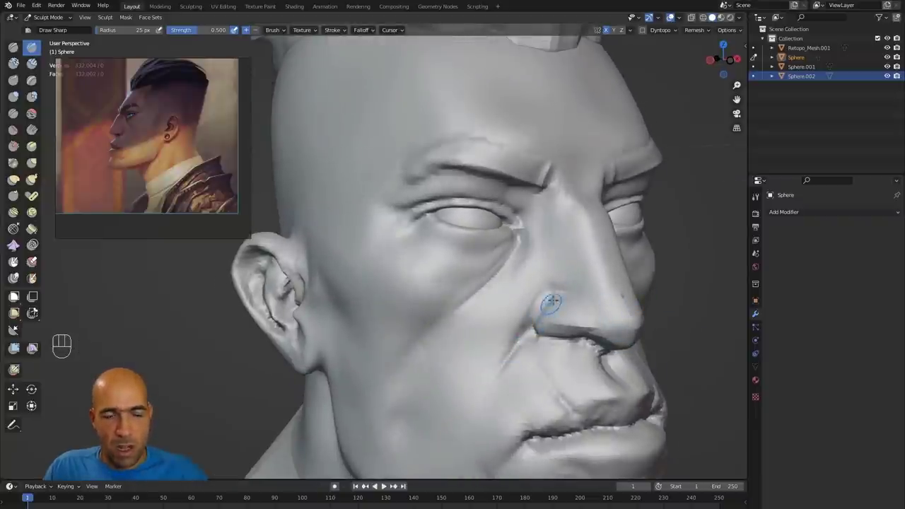
mouse_move(550, 297)
ctrl+mouse_down()
mouse_move(501, 359)
mouse_move(508, 341)
ctrl+mouse_up()
shift+drag(508, 372, 515, 361)
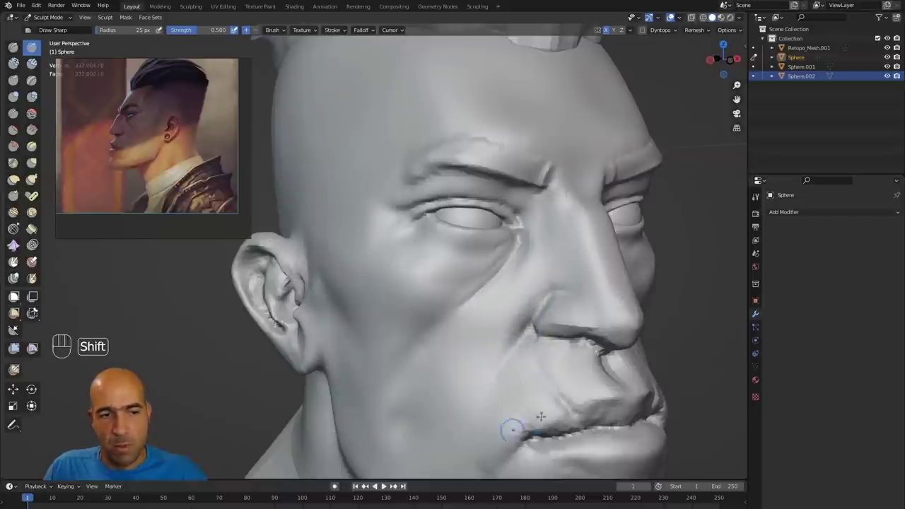
Smooth the transition from the side of the chin up to the lower lip.
alt+shift+drag(699, 342, 688, 272)
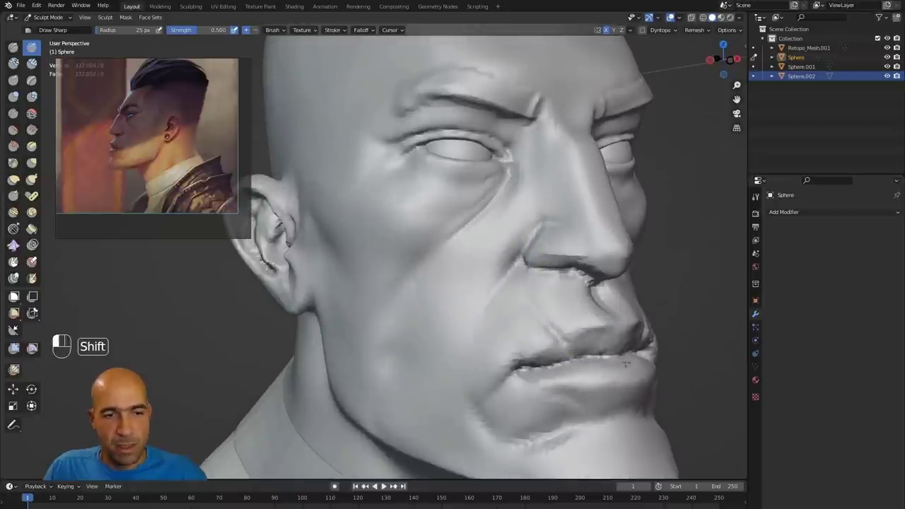
ctrl+alt+drag(684, 366, 686, 400)
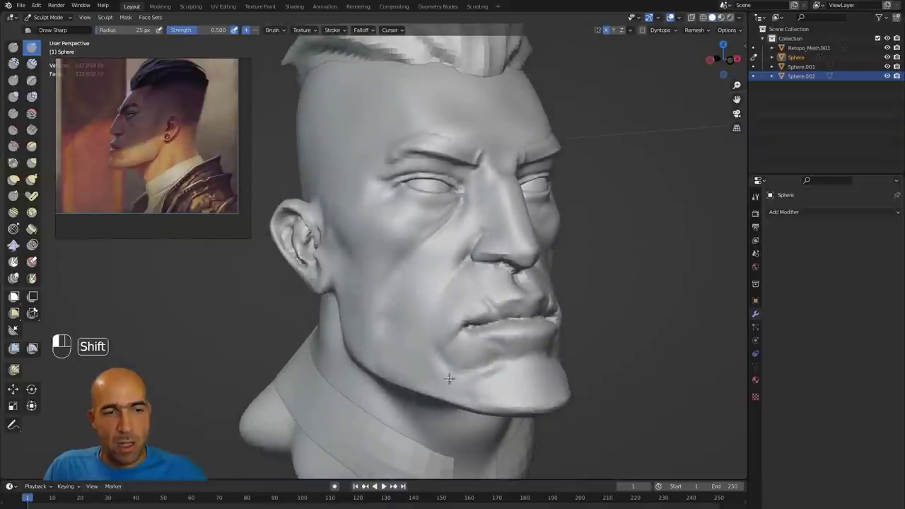
shift+drag(449, 379, 524, 340)
ctrl+middle_drag(617, 328, 614, 290)
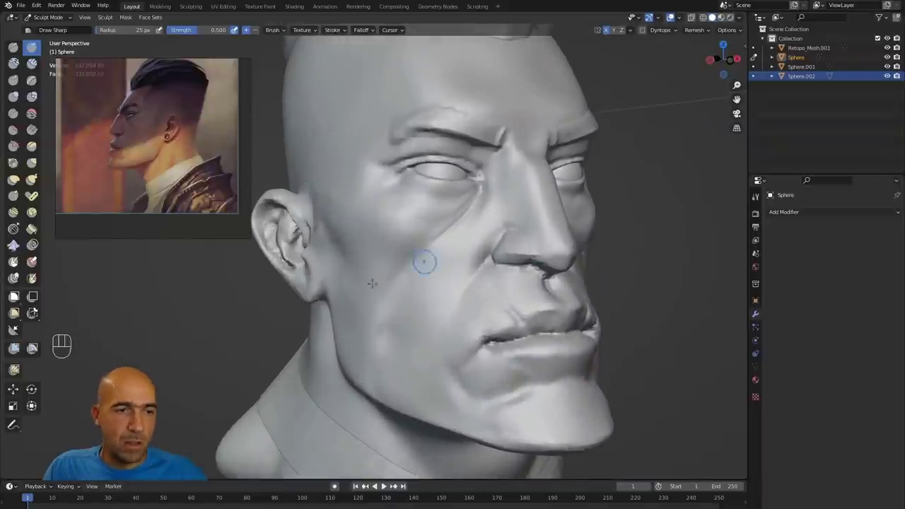
Smooth the inner ear folds and the area between nose and upper lip at a 36 px radius.
key(bracketright)
key(bracketright)
key(bracketright)
key(bracketright)
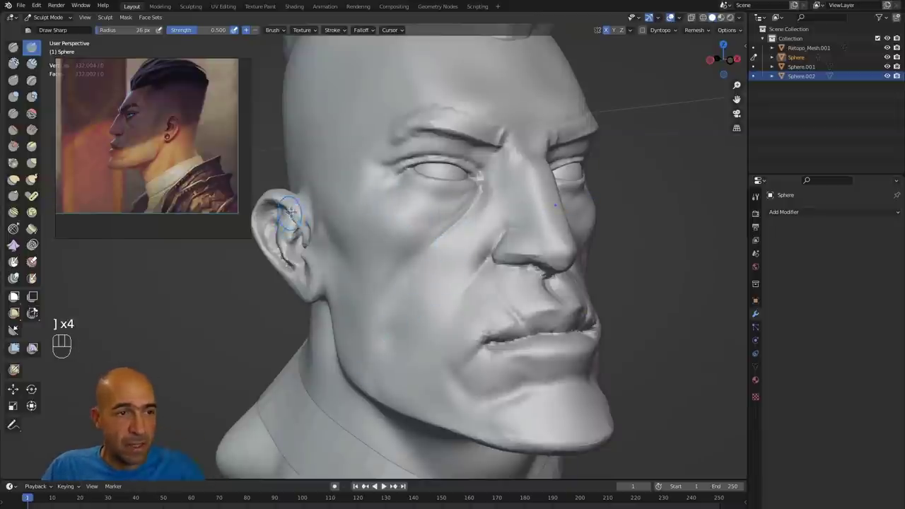
shift+drag(293, 227, 290, 253)
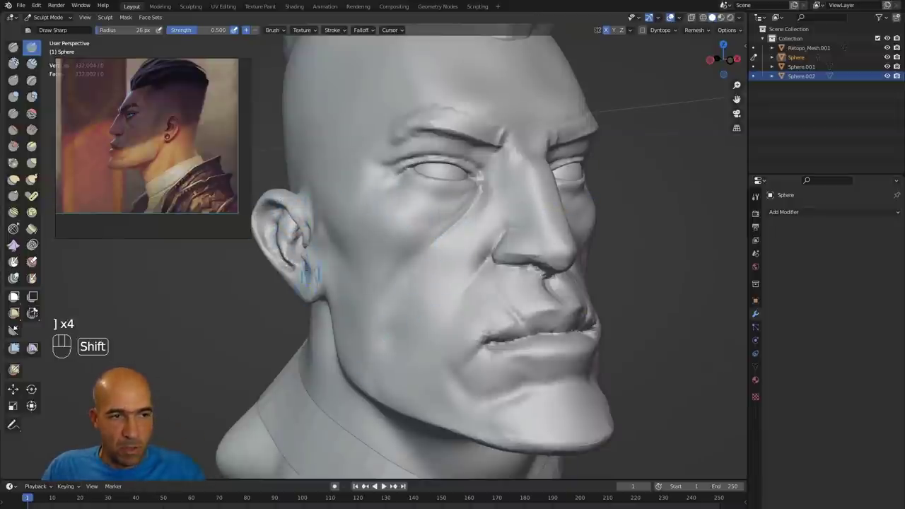
alt+drag(535, 260, 487, 263)
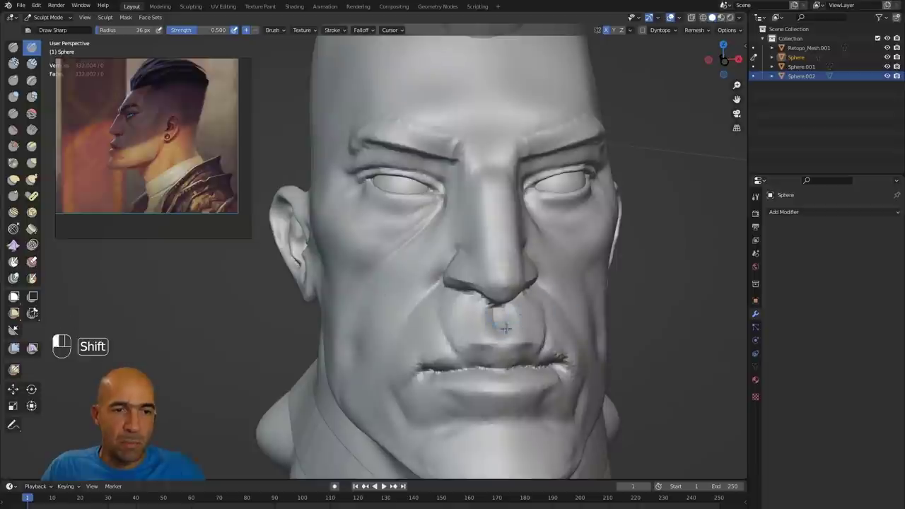
shift+drag(505, 327, 472, 311)
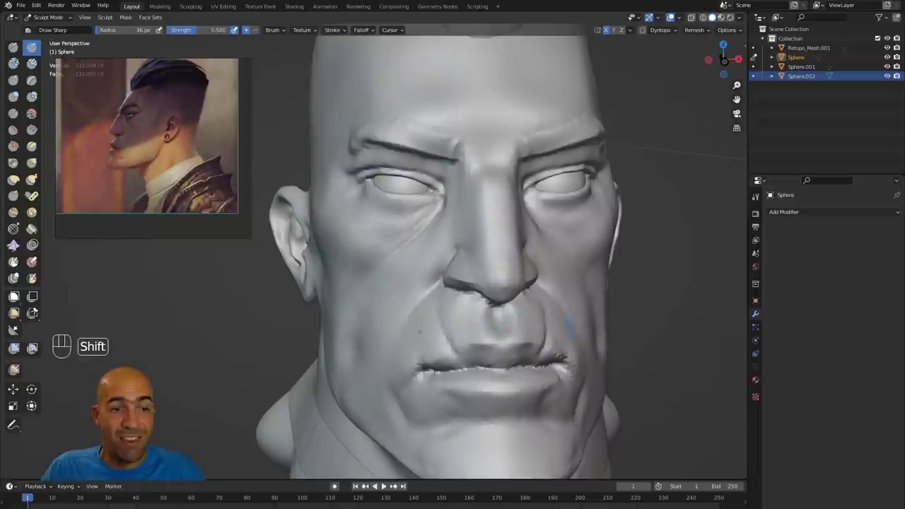
Sculpt a sharp crease from beside the nostril down to the upper lip using Draw Sharp at a 28 px radius.
ctrl+alt+middle_drag(538, 328, 558, 311)
mouse_move(559, 311)
ctrl+alt+middle_down()
mouse_move(551, 329)
mouse_move(594, 304)
ctrl+alt+middle_up()
alt+middle_drag(593, 304, 535, 282)
key(1)
key(bracketleft)
key(bracketleft)
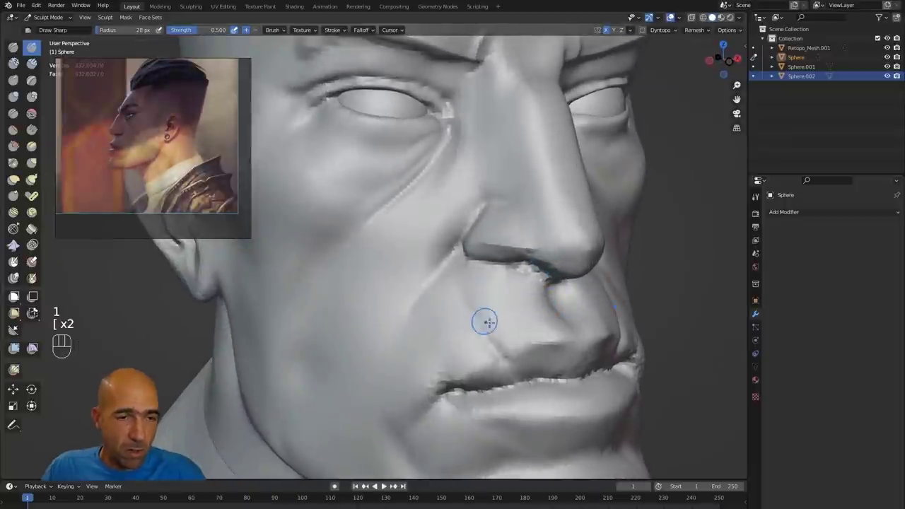
ctrl+drag(469, 313, 512, 371)
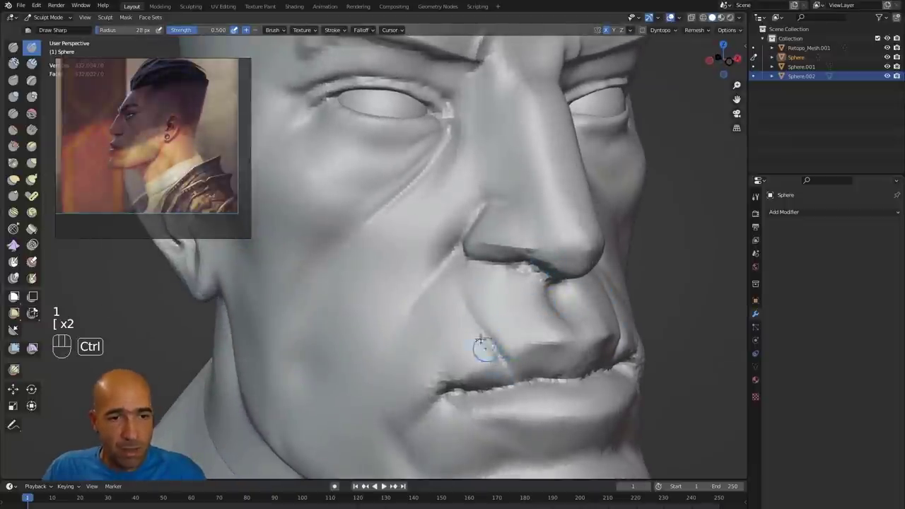
mouse_move(471, 301)
mouse_down()
mouse_move(510, 360)
mouse_move(504, 378)
mouse_up()
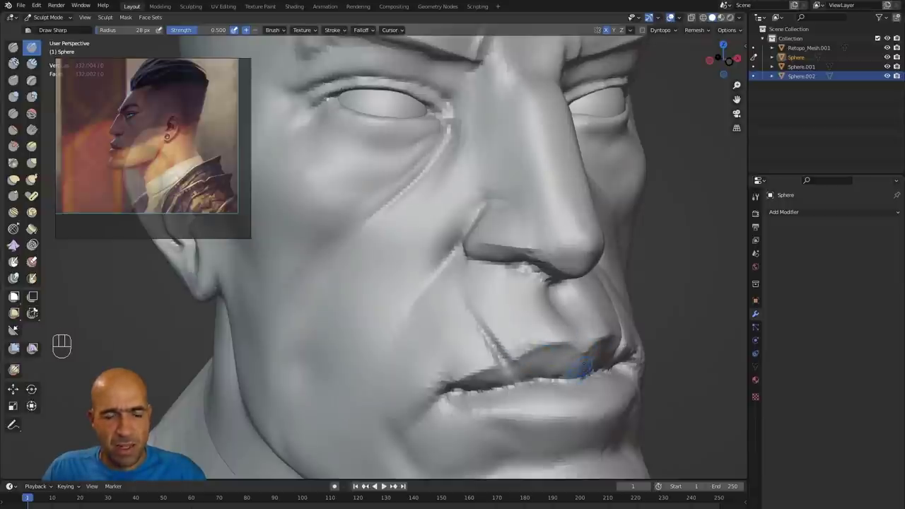
Define the philtrum groove under the nose with Draw Sharp strokes and smooth it towards the upper lip.
drag(544, 284, 556, 332)
shift+drag(545, 317, 567, 348)
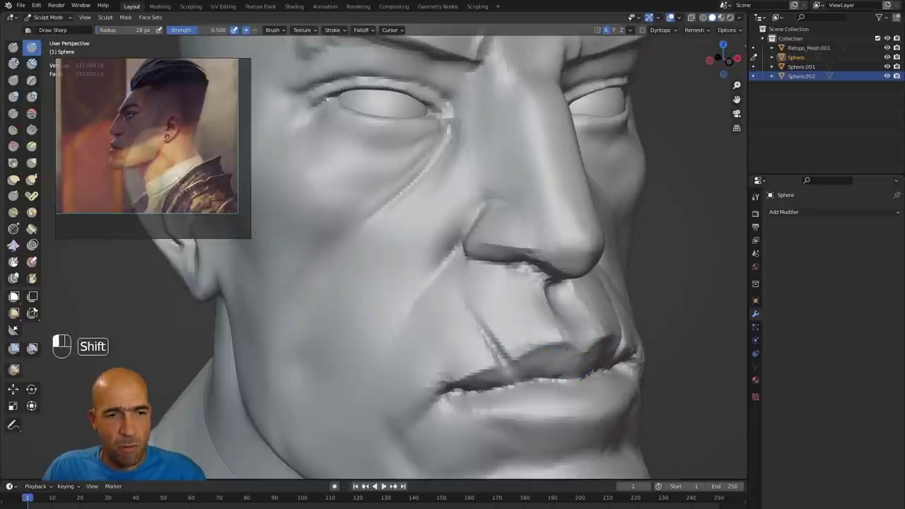
ctrl+drag(555, 300, 569, 330)
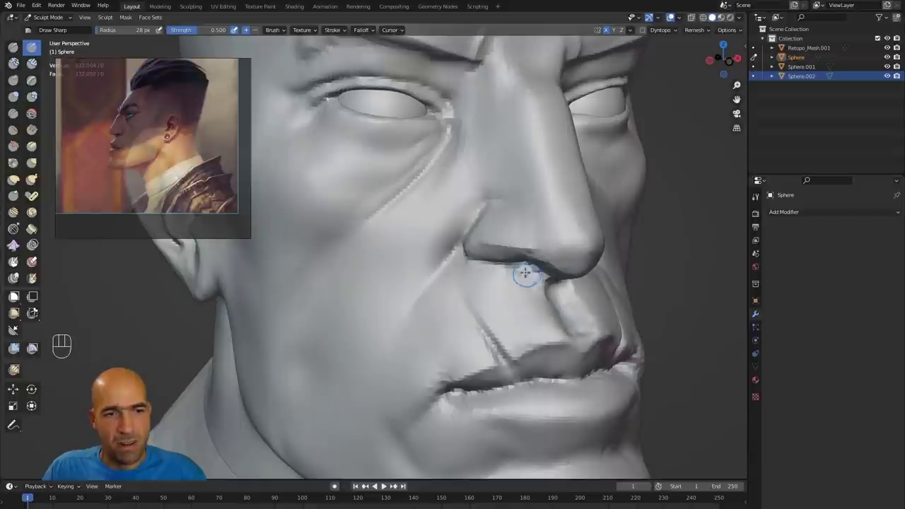
Flatten the underside of the nose tip with the Scrape/Peaks brush at a 41 px radius.
key(4)
key(3)
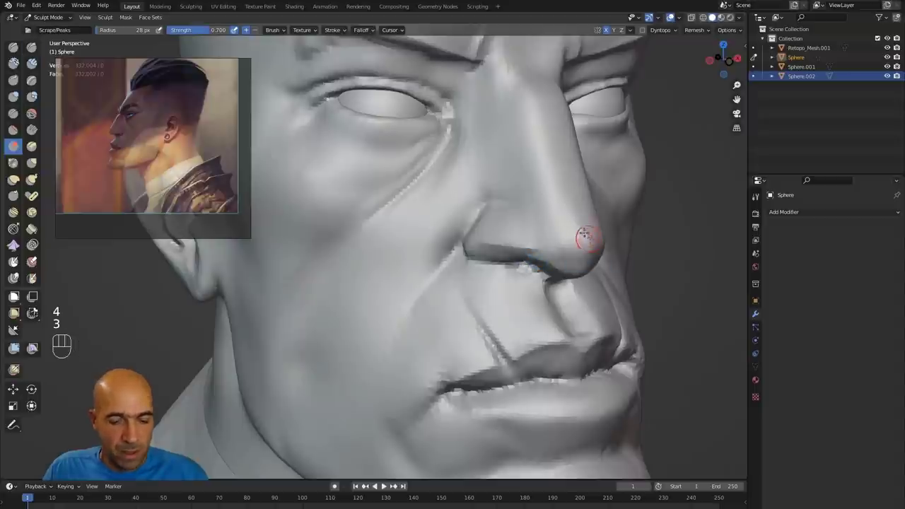
key(bracketright)
key(bracketright)
key(bracketright)
key(bracketright)
drag(574, 261, 565, 260)
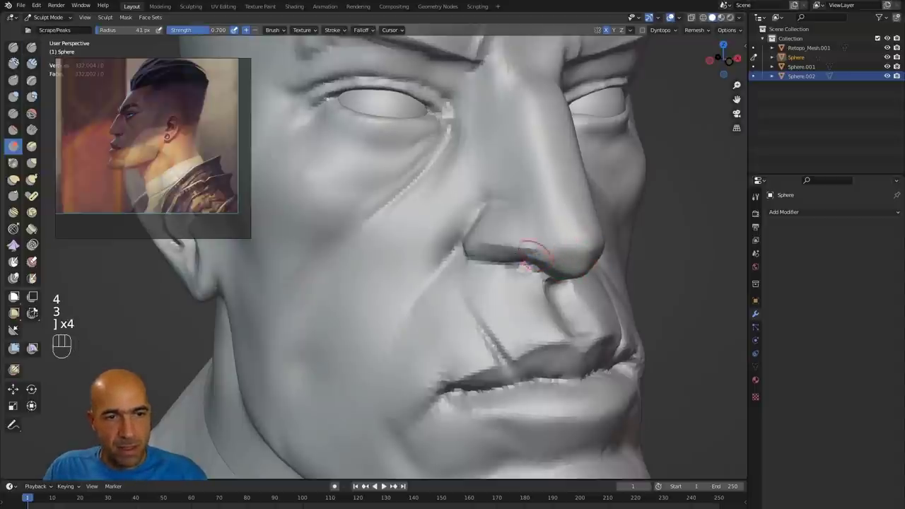
Scrape the plane below the lower lip flat and smooth the front of the chin.
middle_drag(578, 241, 612, 269)
alt+middle_click(396, 293)
middle_drag(396, 293, 401, 288)
middle_drag(505, 348, 505, 349)
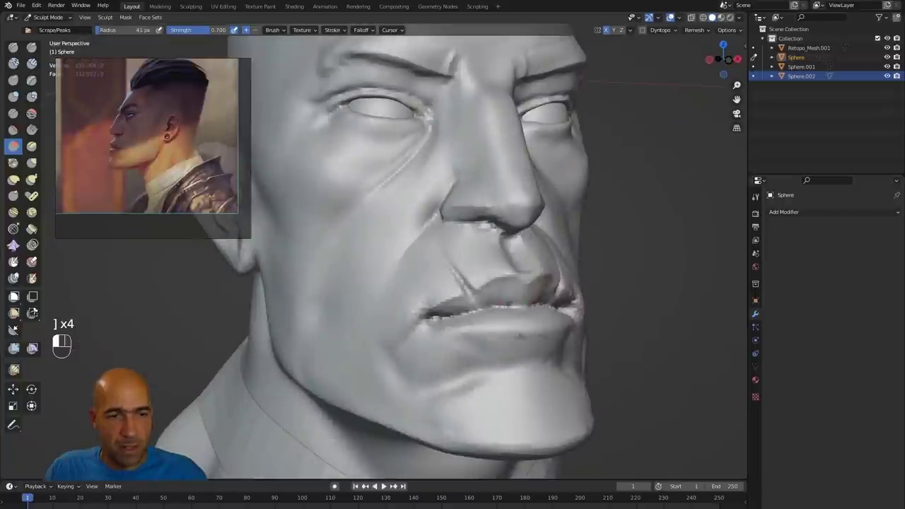
drag(493, 358, 526, 367)
shift+drag(502, 403, 491, 435)
Flatten the side of the lower lip and the cheek around the mouth corner with Scrape/Peaks strokes.
middle_drag(653, 394, 684, 393)
alt+middle_click(452, 283)
middle_drag(453, 297, 468, 291)
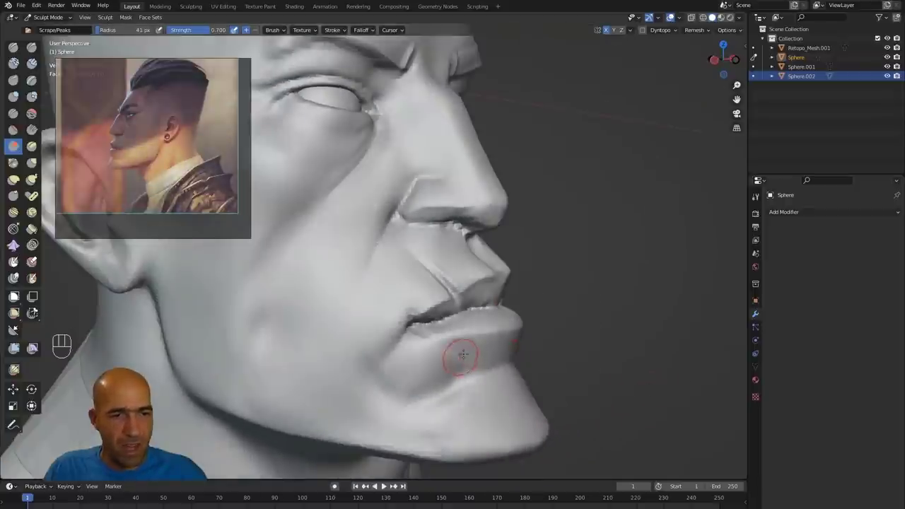
drag(458, 356, 376, 355)
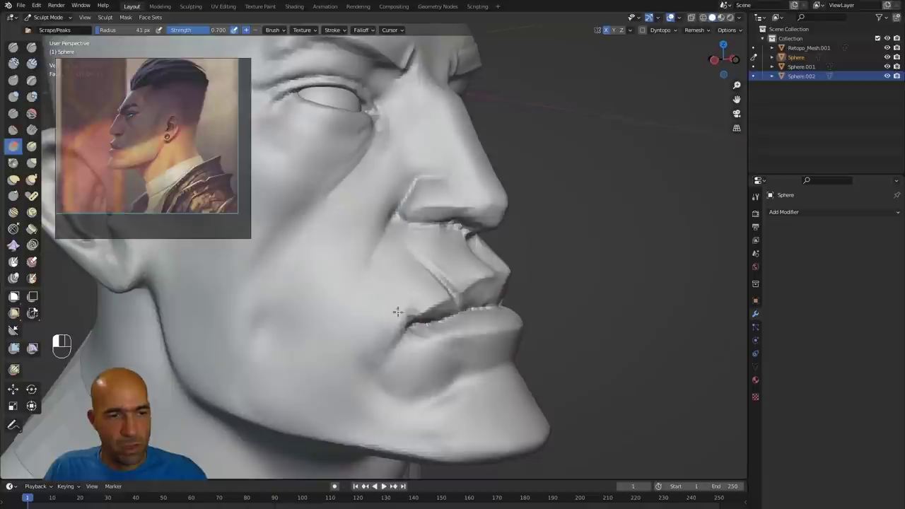
drag(397, 312, 407, 298)
middle_drag(452, 318, 432, 318)
key(7)
mouse_move(429, 319)
ctrl+mouse_down()
mouse_move(410, 323)
mouse_move(391, 347)
mouse_move(405, 307)
ctrl+mouse_up()
key(ctrl+z)
key(ctrl+z)
Switch sculpting to the hair mesh with the Draw Sharp brush and voxel-remesh it at a finer resolution.
key(1)
middle_drag(621, 297, 535, 287)
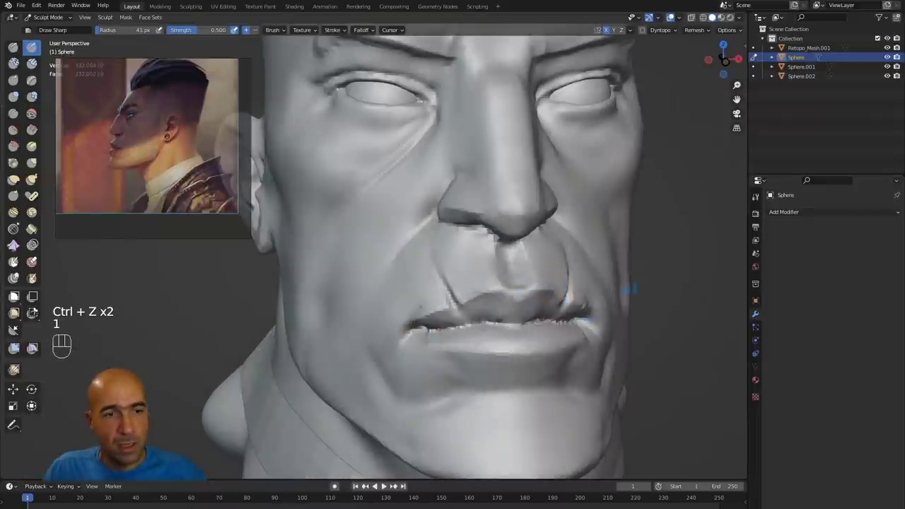
ctrl+middle_drag(626, 289, 537, 329)
mouse_move(618, 198)
ctrl+middle_down()
mouse_move(622, 260)
mouse_move(547, 268)
mouse_move(594, 290)
ctrl+middle_up()
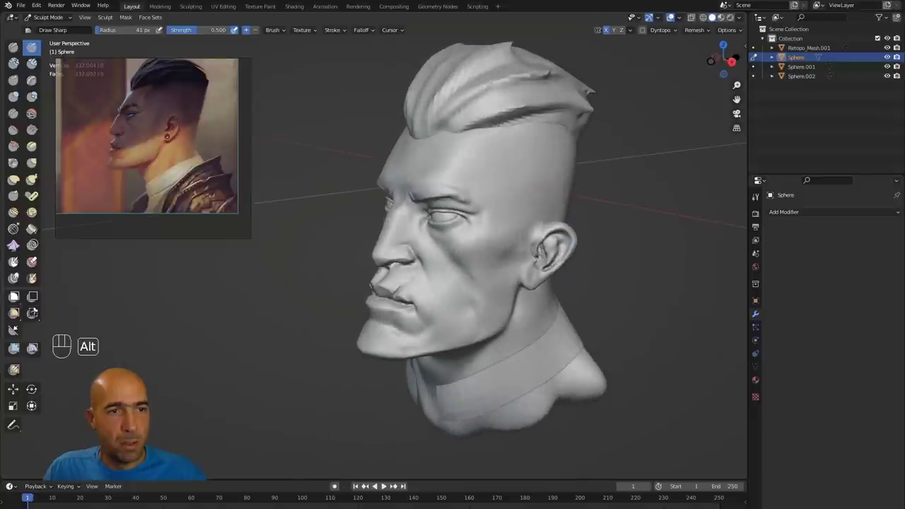
key(alt+q)
alt+shift+middle_drag(599, 68, 588, 114)
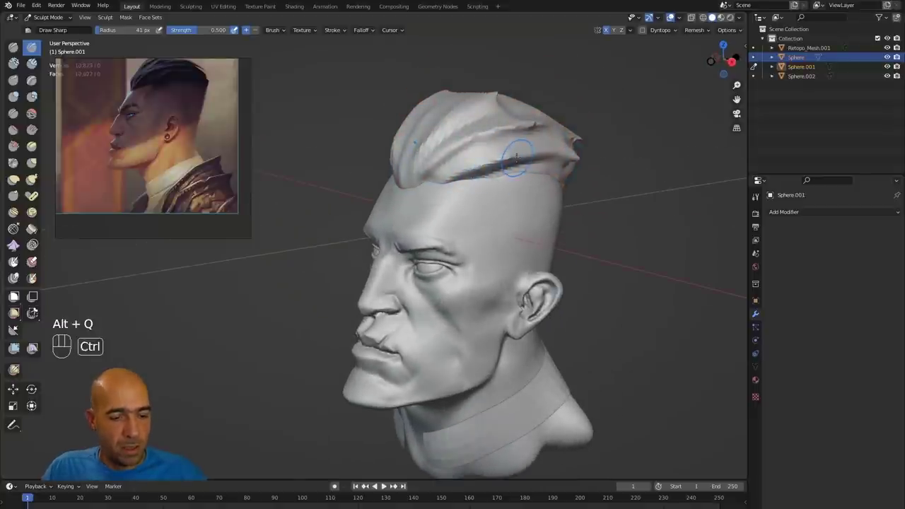
key(shift+r)
click(593, 172)
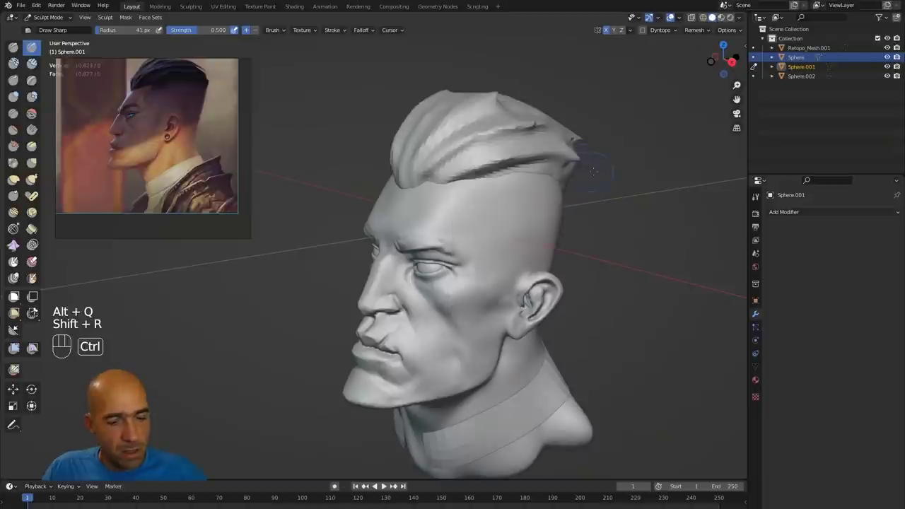
key(ctrl+e)
key(ctrl+r)
Smooth the side of the hair and sharpen its lower strands with Draw Sharp strokes at a 41 px radius.
mouse_move(485, 168)
shift+mouse_down()
mouse_move(468, 164)
mouse_move(489, 138)
shift+mouse_up()
mouse_move(446, 174)
ctrl+mouse_down()
mouse_move(504, 141)
mouse_move(549, 160)
ctrl+mouse_up()
alt+middle_drag(552, 160, 484, 145)
mouse_move(526, 167)
mouse_down()
mouse_move(594, 159)
mouse_move(591, 173)
mouse_up()
Extend the sharp strand grooves towards the back of the hair and accent the upper strands with an inverted stroke.
middle_drag(595, 176, 562, 174)
drag(563, 189, 625, 185)
mouse_move(614, 166)
shift+middle_down()
mouse_move(600, 194)
mouse_move(597, 186)
shift+middle_up()
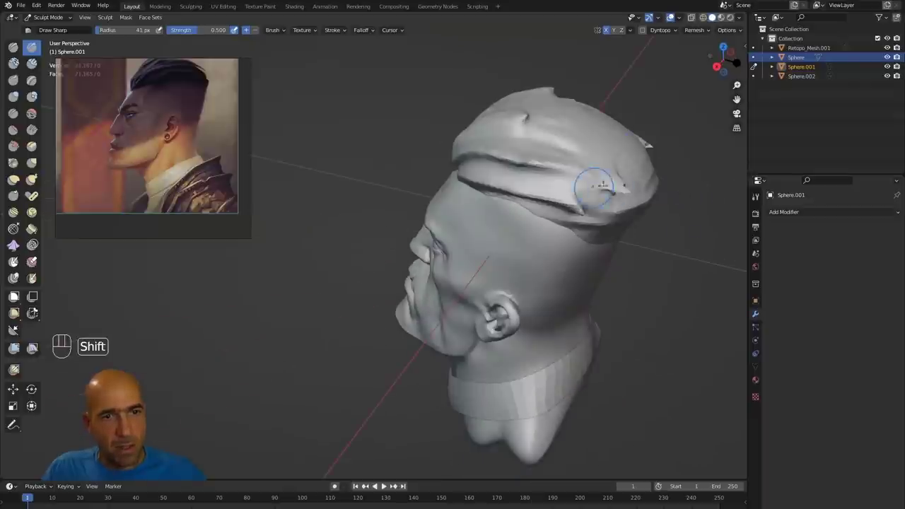
alt+middle_drag(647, 204, 671, 174)
drag(527, 179, 574, 185)
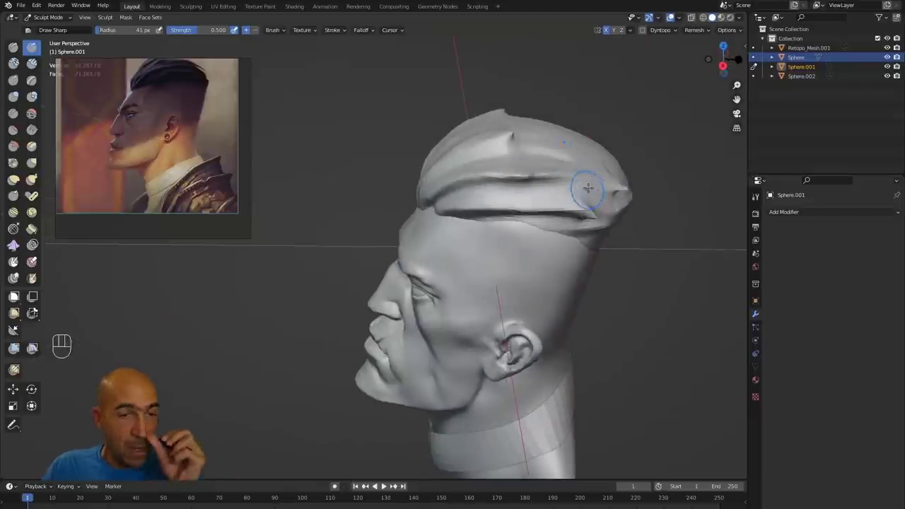
ctrl+drag(467, 166, 519, 139)
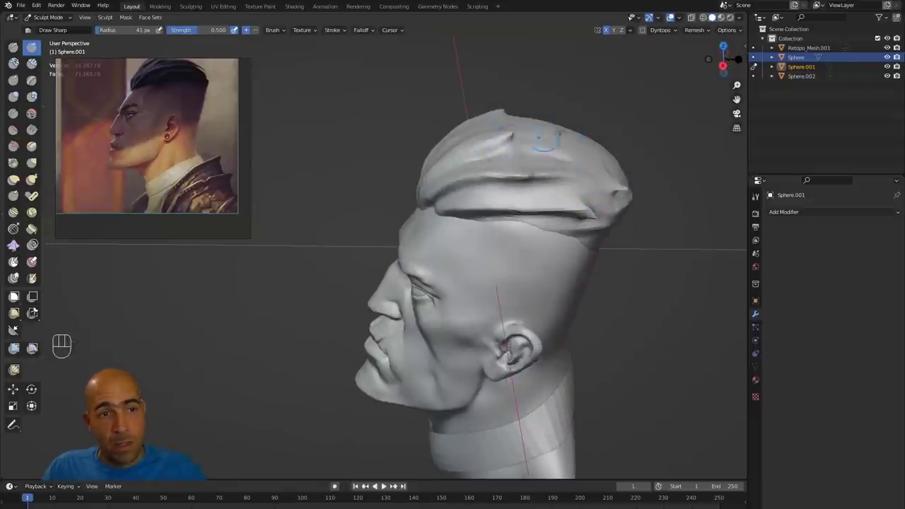
Define the front strands of the swept-back hair with Draw Sharp strokes at a 41 px radius, including an inverted one.
middle_drag(545, 138, 596, 167)
drag(489, 153, 441, 201)
middle_drag(460, 181, 498, 183)
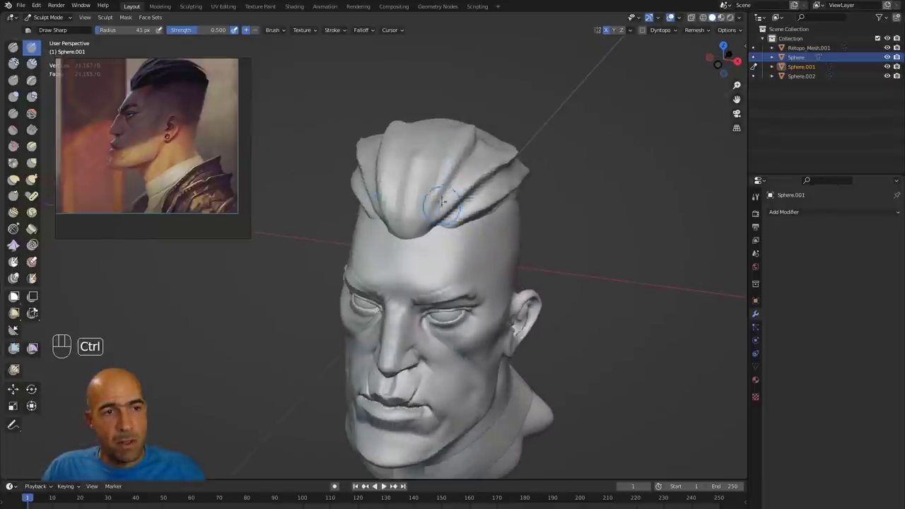
ctrl+drag(442, 203, 419, 217)
middle_drag(417, 242, 424, 225)
shift+middle_drag(424, 275, 427, 209)
mouse_move(428, 209)
middle_down()
mouse_move(430, 197)
mouse_move(480, 216)
middle_up()
mouse_move(548, 279)
middle_down()
mouse_move(481, 308)
mouse_move(477, 272)
middle_up()
Switch sculpting to the head mesh and raise a ridge down the rear cheek to the jaw with an inverted Draw Sharp stroke.
key(alt+q)
middle_drag(476, 273, 482, 293)
ctrl+middle_drag(482, 293, 489, 223)
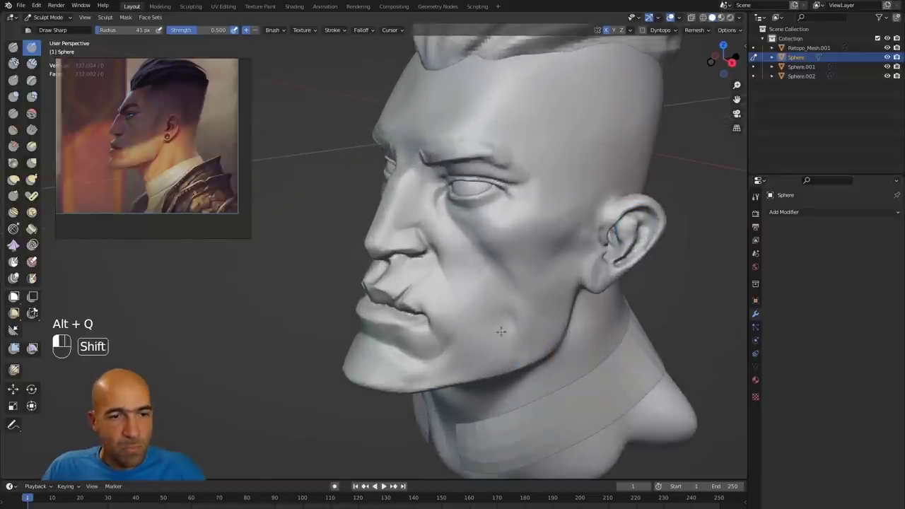
middle_drag(654, 284, 686, 272)
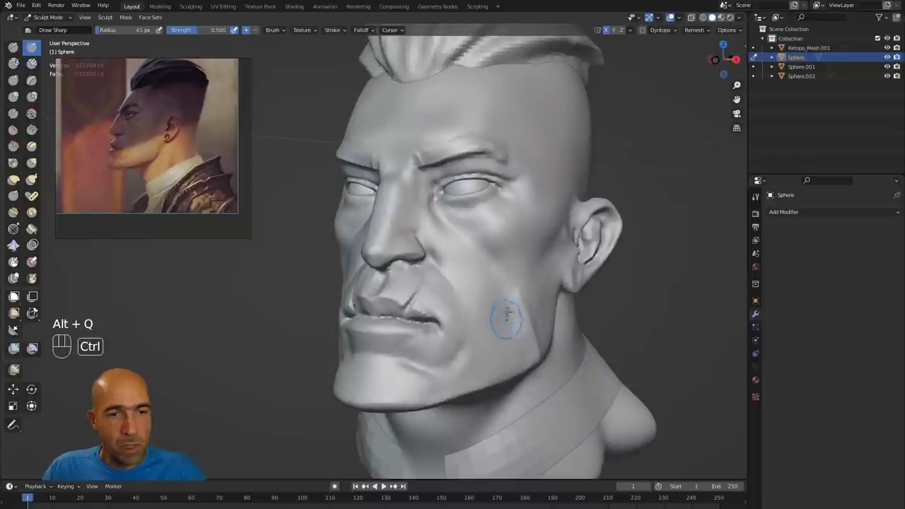
ctrl+drag(511, 297, 526, 366)
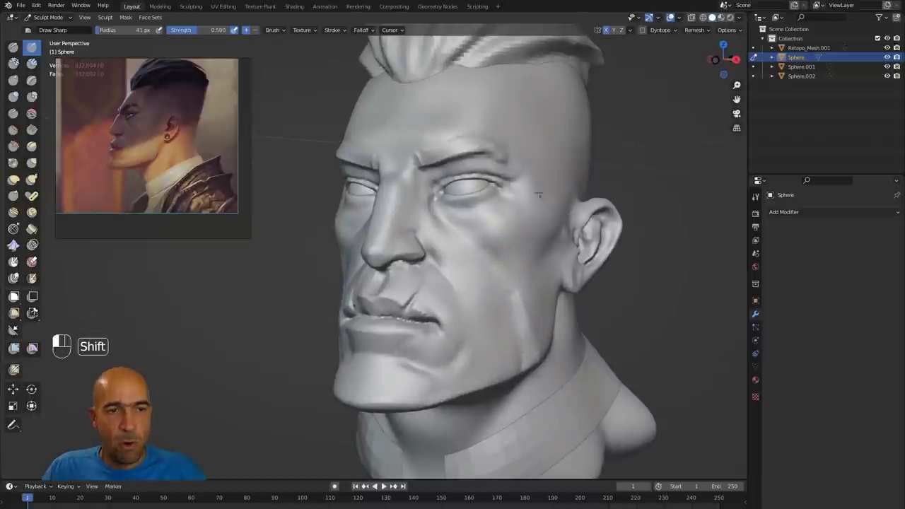
middle_drag(539, 195, 493, 206)
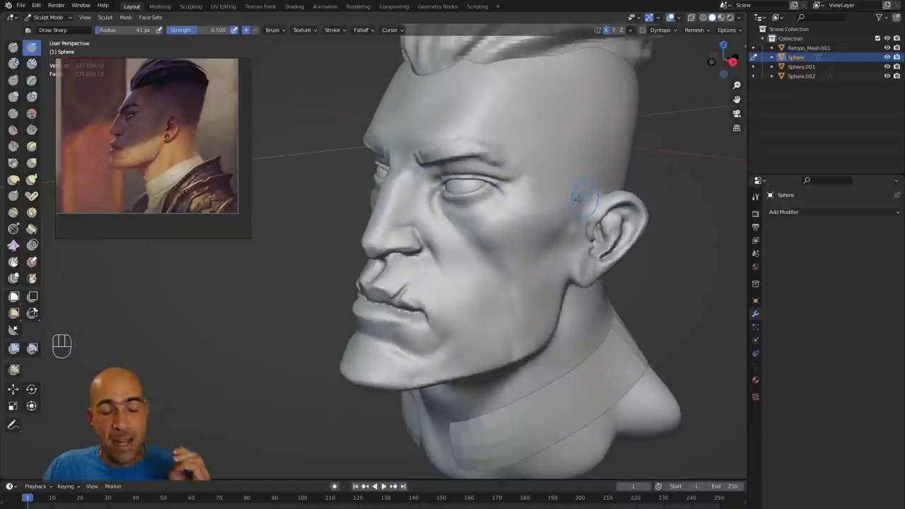
Carve the temple beside the eye with an inverted SculptDraw stroke and accent the ear's upper rim with an inverted Draw Sharp stroke.
key(x)
mouse_move(508, 185)
ctrl+mouse_down()
mouse_move(559, 160)
mouse_move(564, 170)
ctrl+mouse_up()
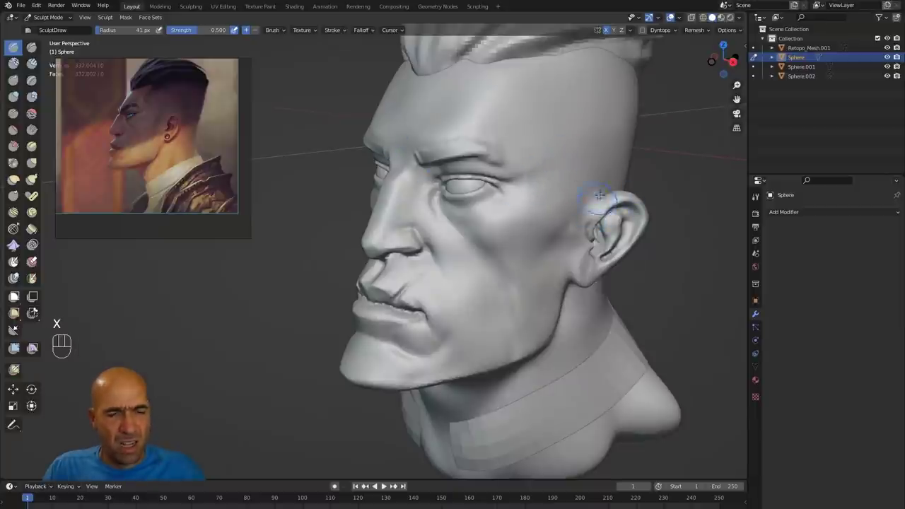
key(1)
mouse_move(599, 197)
ctrl+mouse_down()
mouse_move(609, 191)
mouse_move(586, 212)
mouse_move(617, 189)
ctrl+mouse_up()
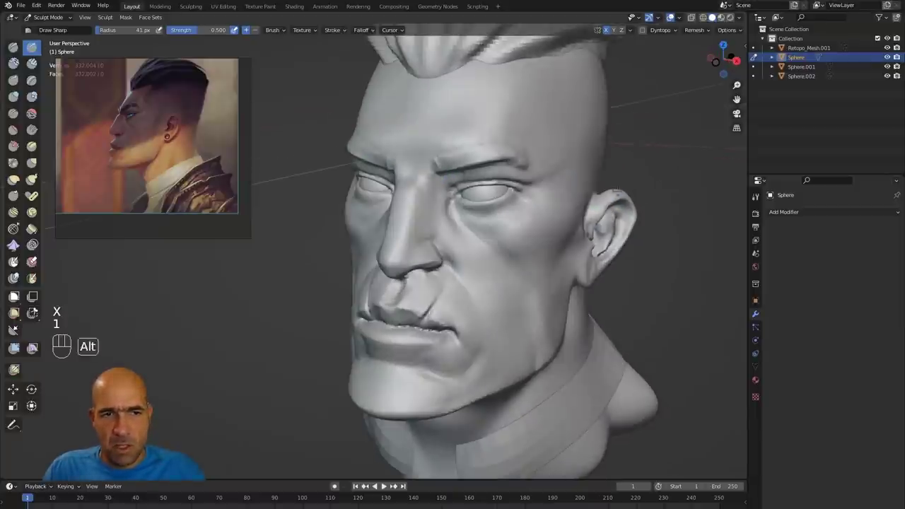
Enlarge the Grab brush and nudge the jaw area at the base of the ear slightly inward.
middle_drag(576, 271, 618, 272)
key(g)
key(bracketright)
key(bracketright)
key(bracketright)
key(bracketright)
key(bracketright)
key(bracketright)
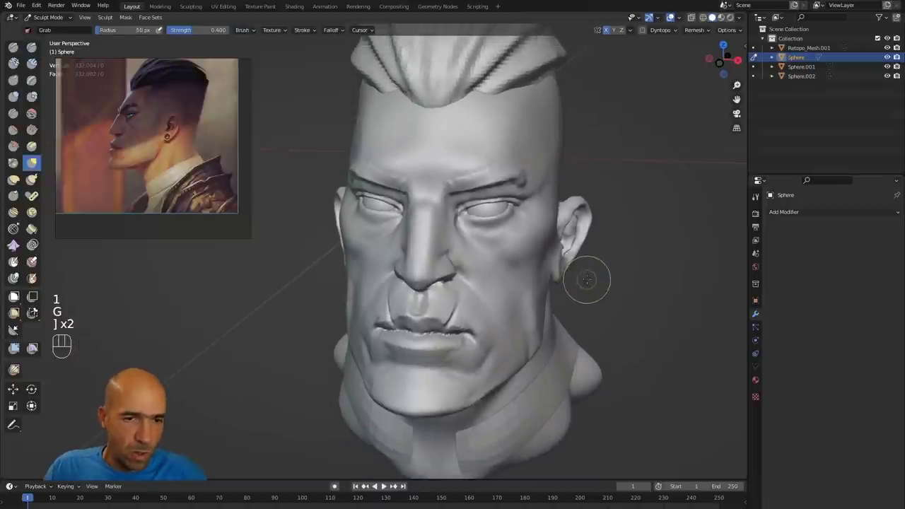
drag(557, 277, 553, 273)
alt+middle_drag(581, 267, 592, 285)
Reshape the mouth corner and the edge of the chin with small Grab pulls at a 74 px radius.
scroll(586, 281, down, 2)
drag(489, 336, 478, 346)
alt+middle_drag(547, 297, 562, 294)
mouse_move(361, 256)
ctrl+alt+middle_down()
mouse_move(363, 239)
mouse_move(416, 377)
ctrl+alt+middle_up()
drag(387, 409, 380, 407)
alt+shift+middle_drag(288, 358, 288, 320)
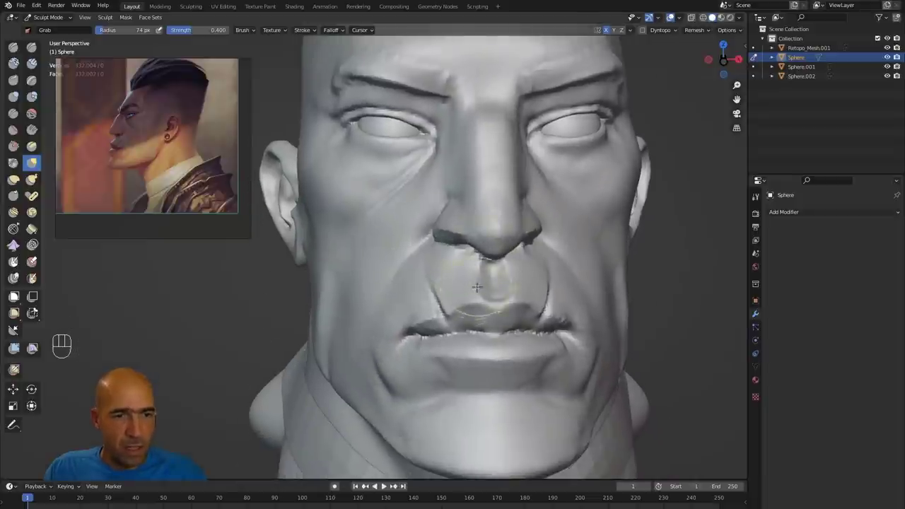
Switch to the Pinch/Magnify brush at a 47 px radius and examine the nose, lips and overall head from several angles.
key(p)
key(bracketleft)
key(bracketleft)
key(bracketleft)
key(bracketleft)
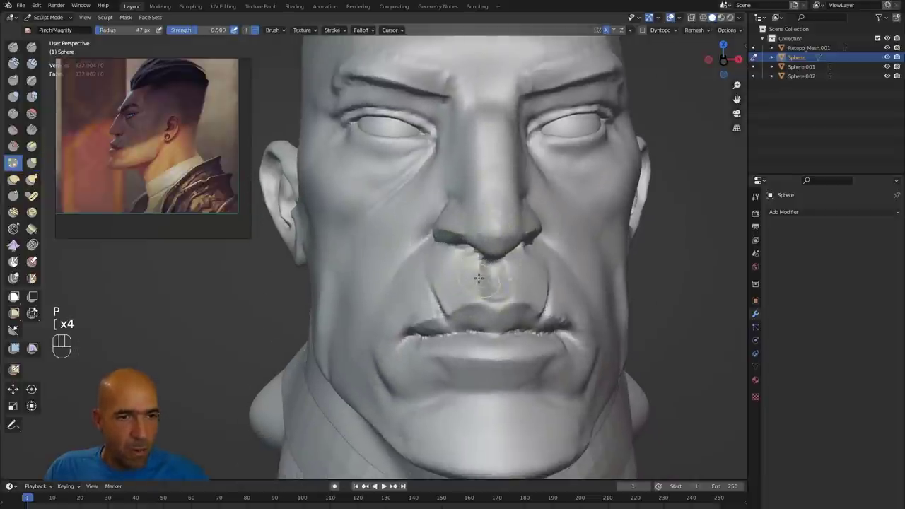
alt+drag(572, 246, 448, 232)
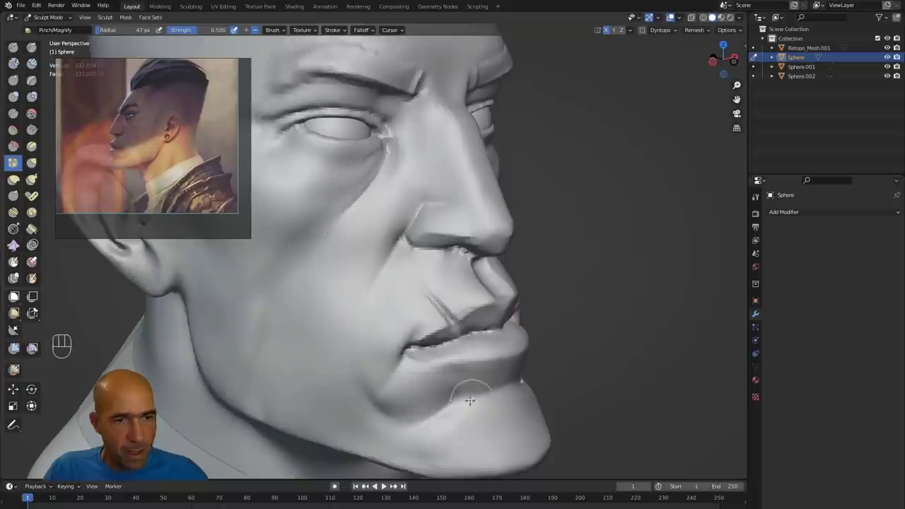
middle_drag(505, 352, 464, 306)
alt+drag(613, 300, 565, 281)
scroll(607, 272, down, 4)
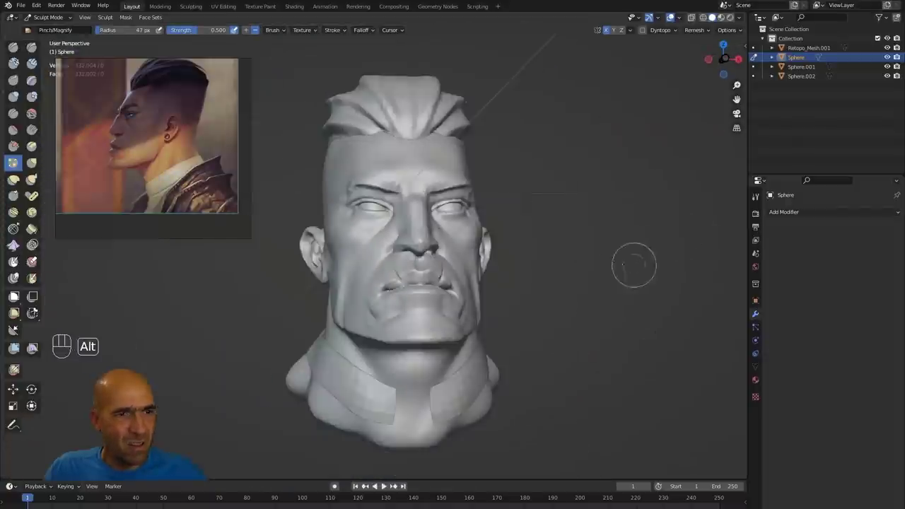
mouse_move(634, 265)
alt+mouse_down()
mouse_move(573, 259)
mouse_move(567, 267)
mouse_move(615, 250)
mouse_move(638, 304)
alt+mouse_up()
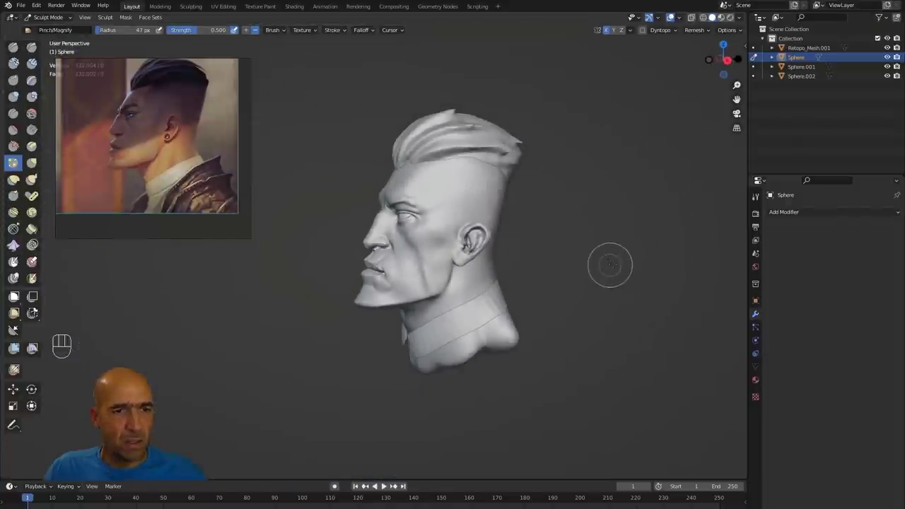
alt+middle_drag(552, 268, 506, 281)
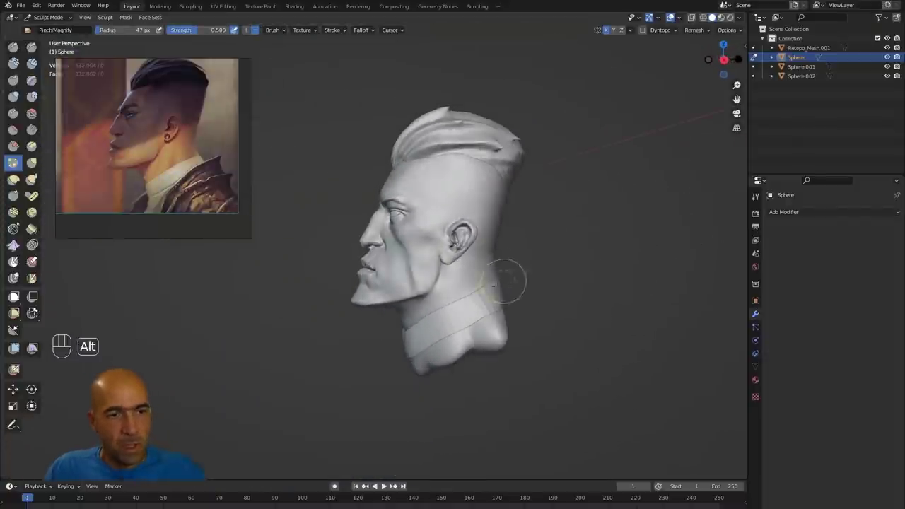
Switch sculpting to the collar mesh and pull its upper back edge outward with an enlarged Grab brush.
key(alt+q)
key(g)
key(bracketright)
key(bracketright)
key(bracketright)
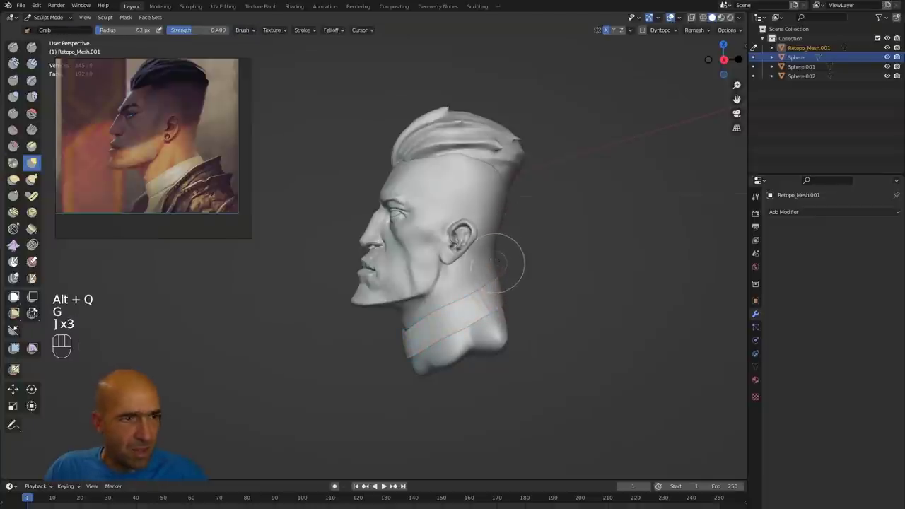
key(bracketright)
drag(495, 279, 498, 278)
middle_drag(502, 306, 524, 297)
Scrape the back of the collar with a Scrape/Peaks stroke at a 104 px radius, and return to the Grab brush.
mouse_move(602, 266)
alt+mouse_down()
mouse_move(588, 284)
mouse_move(581, 260)
alt+mouse_up()
key(3)
drag(531, 290, 537, 302)
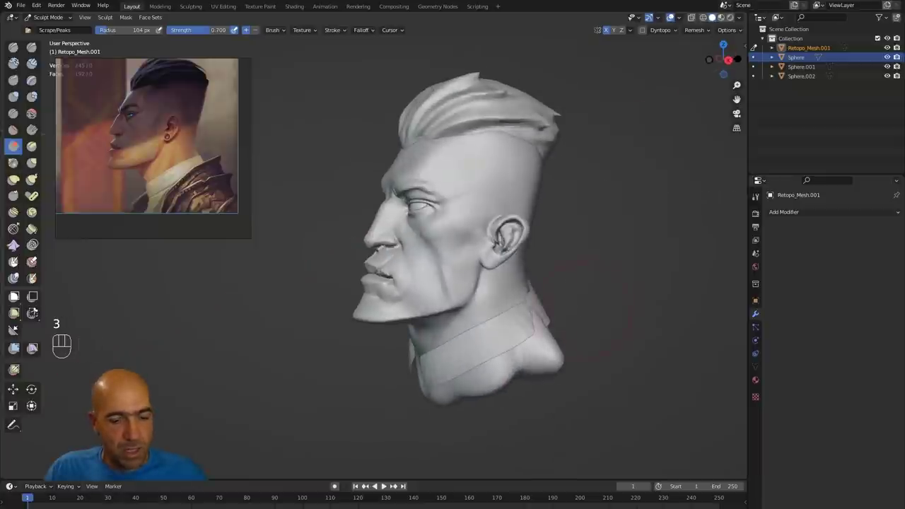
key(g)
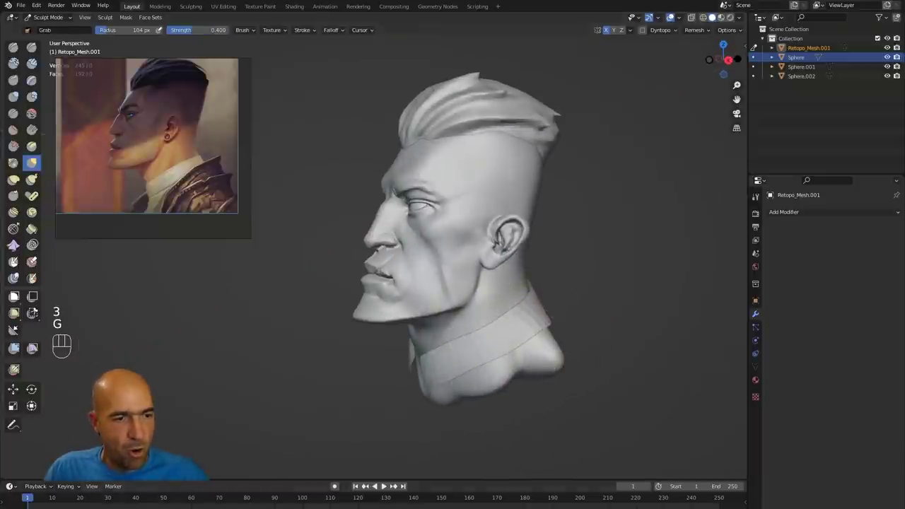
Switch to the Blender file with the mouse character and bring the mouse picture into view on the reference board.
mouse_move(379, 479)
click(294, 492)
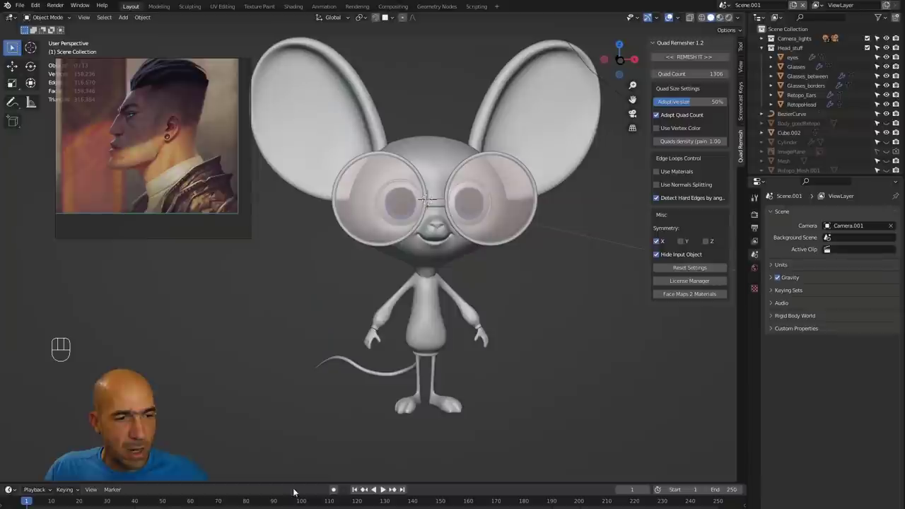
alt+drag(563, 318, 562, 297)
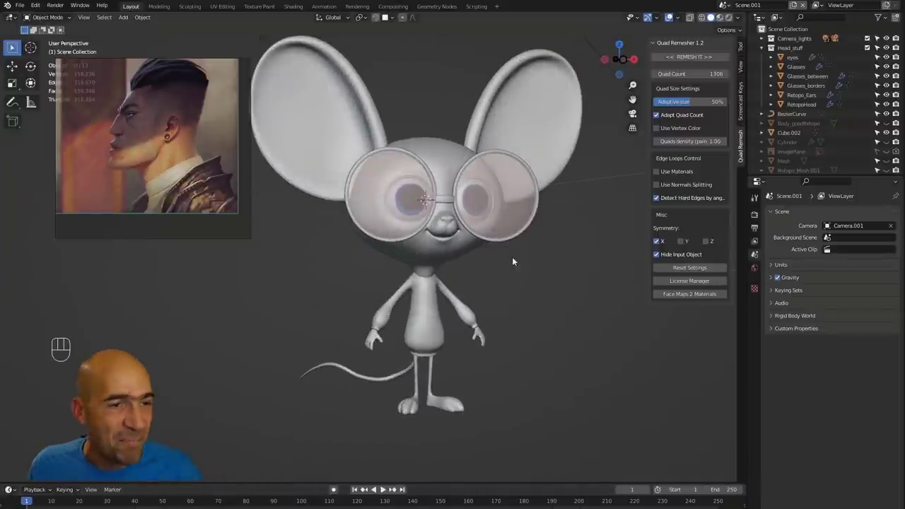
scroll(162, 181, down, 5)
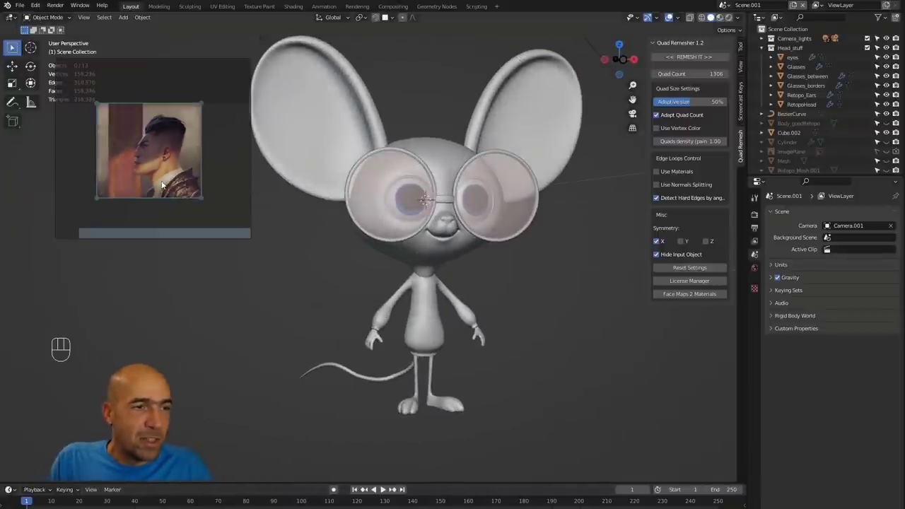
middle_drag(162, 182, 161, 62)
scroll(157, 142, up, 1)
scroll(156, 198, up, 2)
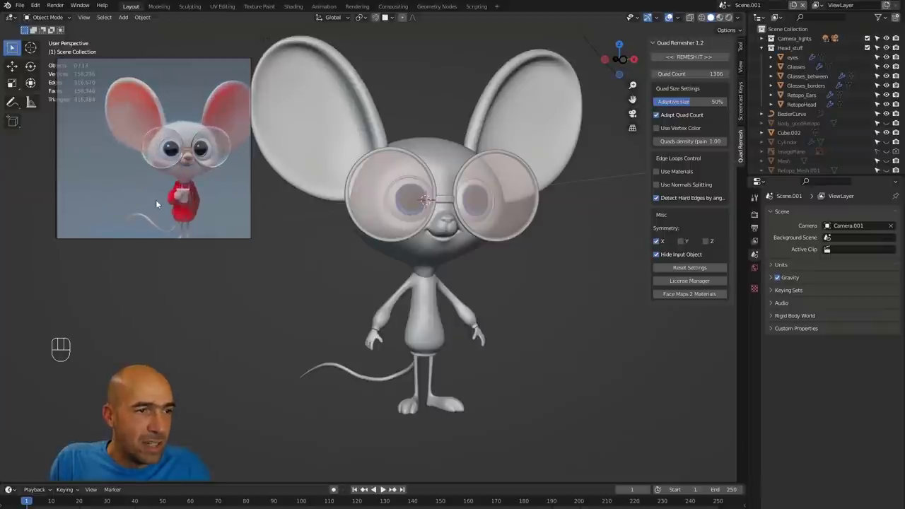
Reframe the mouse picture on the reference board and move the board out of the viewport.
middle_drag(156, 199, 165, 174)
scroll(135, 175, down, 2)
scroll(165, 172, down, 1)
right_drag(153, 171, 904, 337)
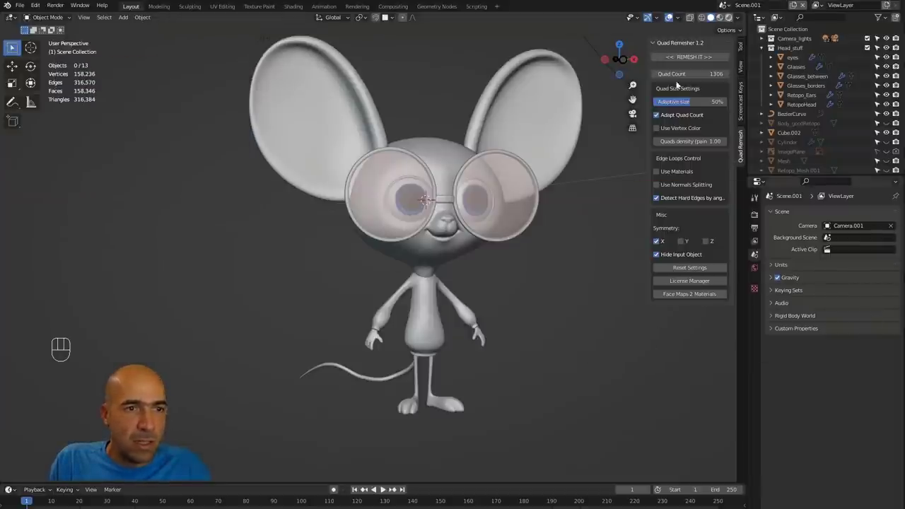
Show the mouse in rendered shading and examine its eyes and glasses from several angles.
click(728, 18)
mouse_move(583, 219)
alt+middle_down()
mouse_move(542, 232)
mouse_move(561, 229)
alt+middle_up()
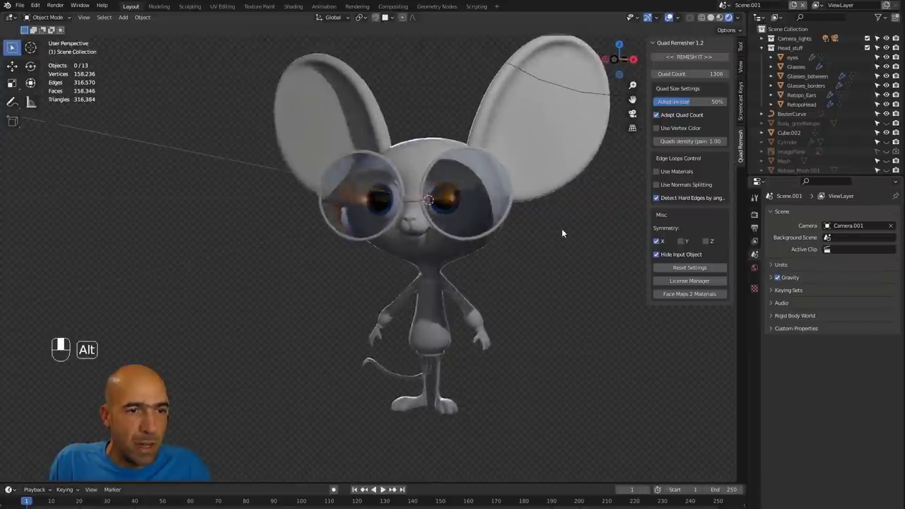
alt+drag(561, 230, 543, 248)
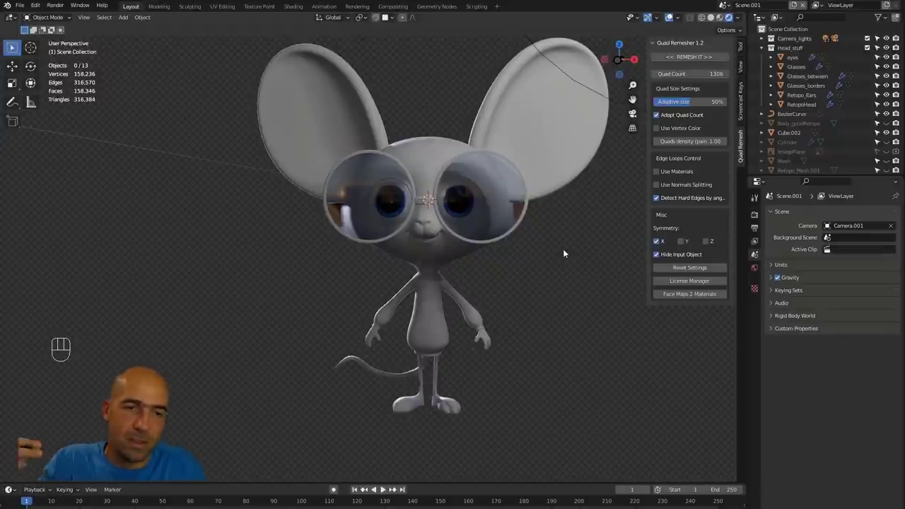
alt+drag(564, 252, 521, 264)
ctrl+alt+middle_drag(521, 265, 494, 252)
mouse_move(495, 252)
ctrl+alt+middle_down()
mouse_move(504, 277)
mouse_move(505, 268)
ctrl+alt+middle_up()
alt+middle_drag(505, 267, 514, 270)
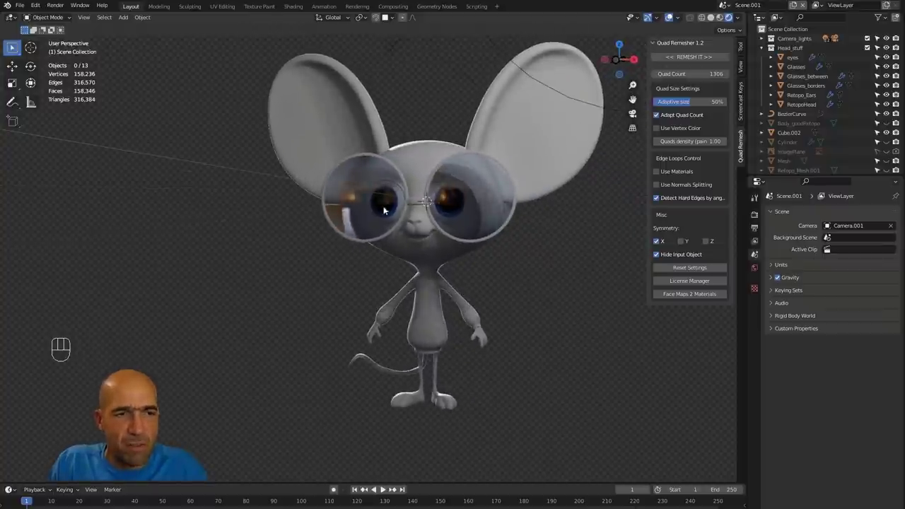
mouse_move(539, 222)
alt+mouse_down()
mouse_move(566, 212)
mouse_move(532, 218)
alt+mouse_up()
Return the viewport to solid shading and select the mouse's sweater and tail to examine its separate parts.
click(710, 17)
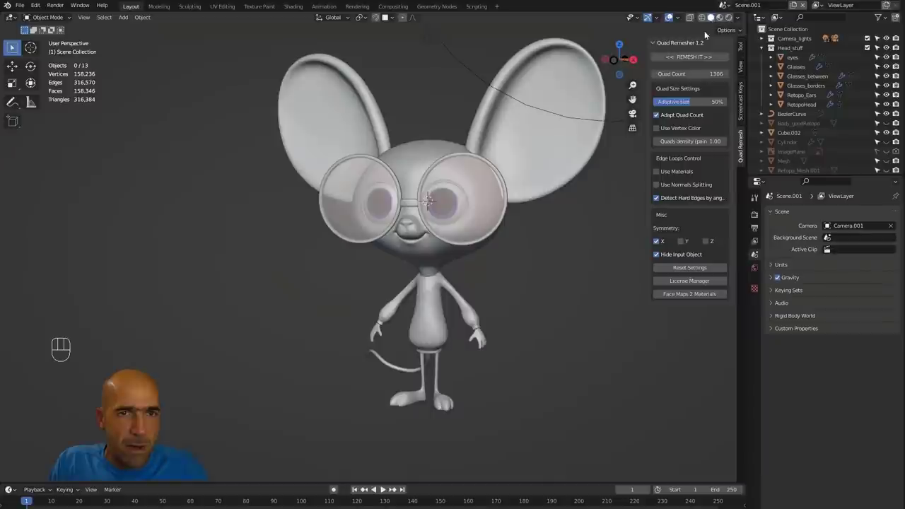
click(421, 306)
middle_drag(514, 304, 533, 304)
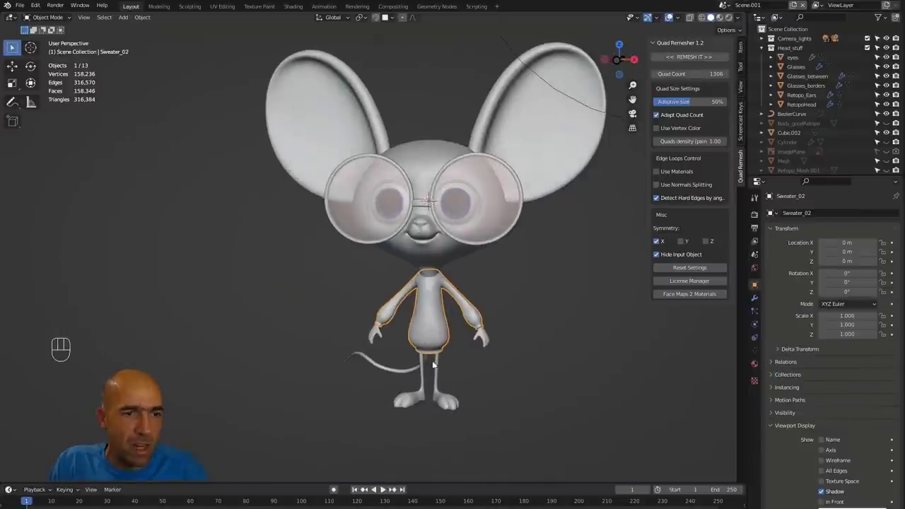
click(420, 380)
click(401, 374)
alt+drag(333, 381, 345, 382)
alt+drag(553, 299, 535, 311)
ctrl+alt+drag(535, 311, 538, 335)
alt+shift+drag(543, 297, 523, 316)
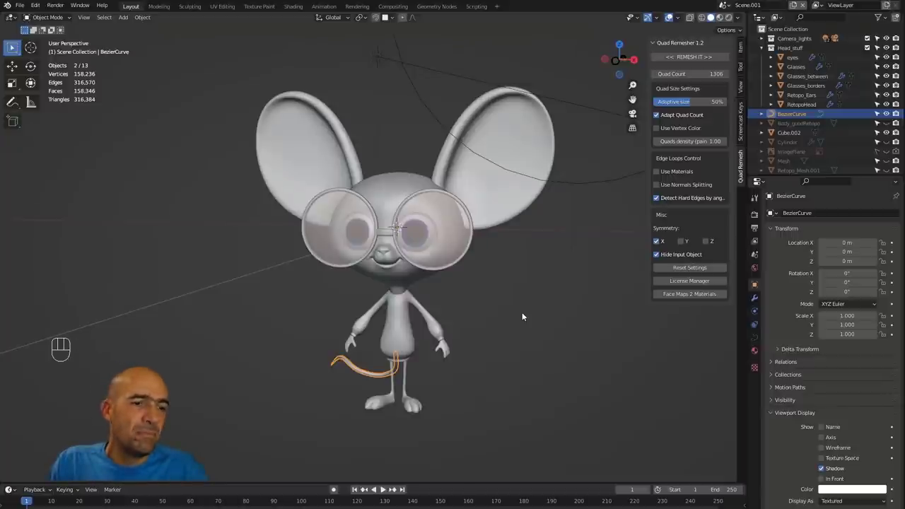
Hide the viewport sidebar and deselect the mouse's tail.
mouse_move(522, 317)
alt+mouse_down()
mouse_move(549, 311)
mouse_move(538, 318)
alt+mouse_up()
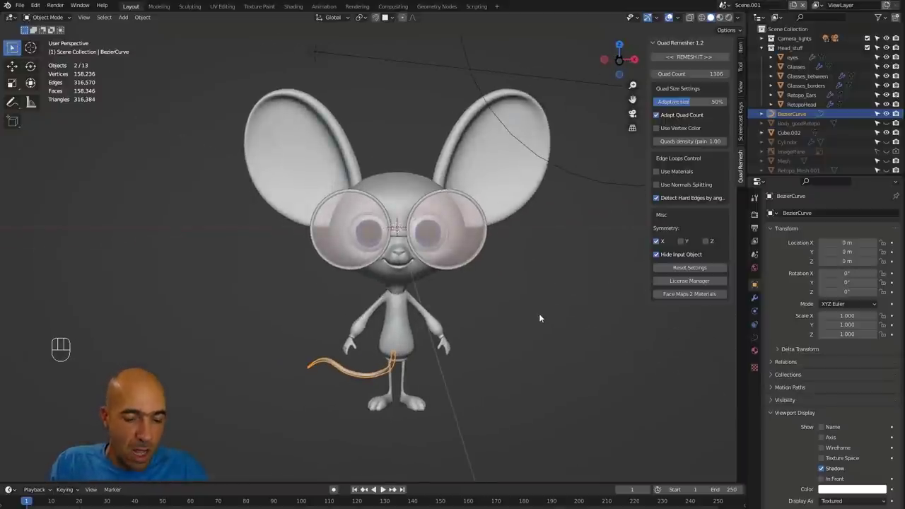
key(n)
click(562, 307)
alt+drag(562, 308, 545, 299)
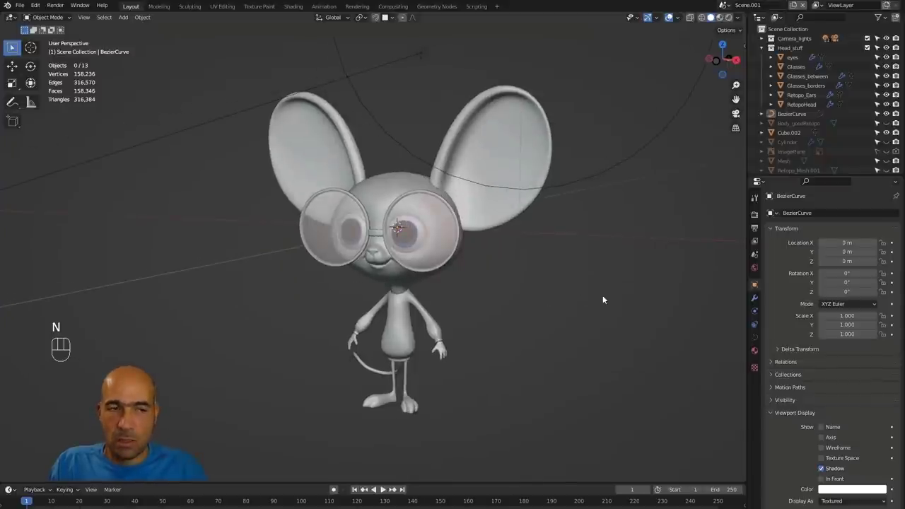
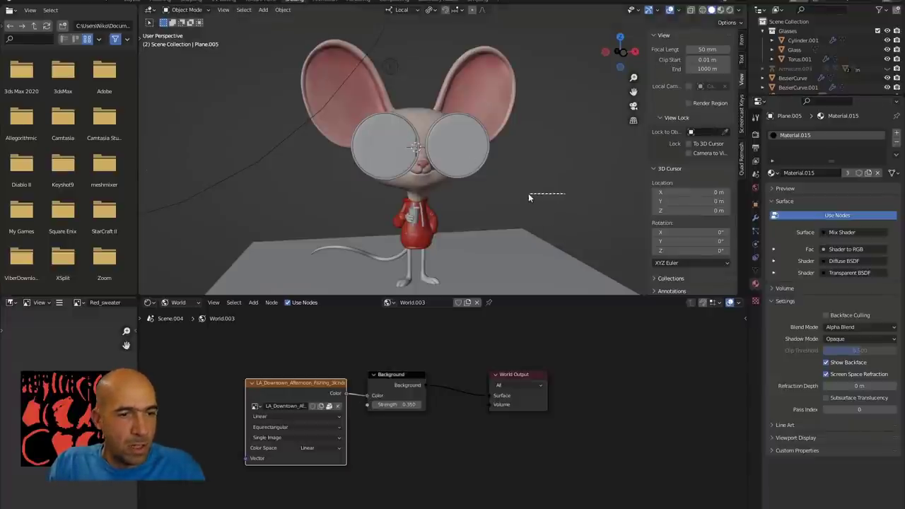
Switch the textured mouse file to the Layout workspace and view the character in rendered shading.
alt+middle_drag(528, 194, 488, 206)
click(132, 1)
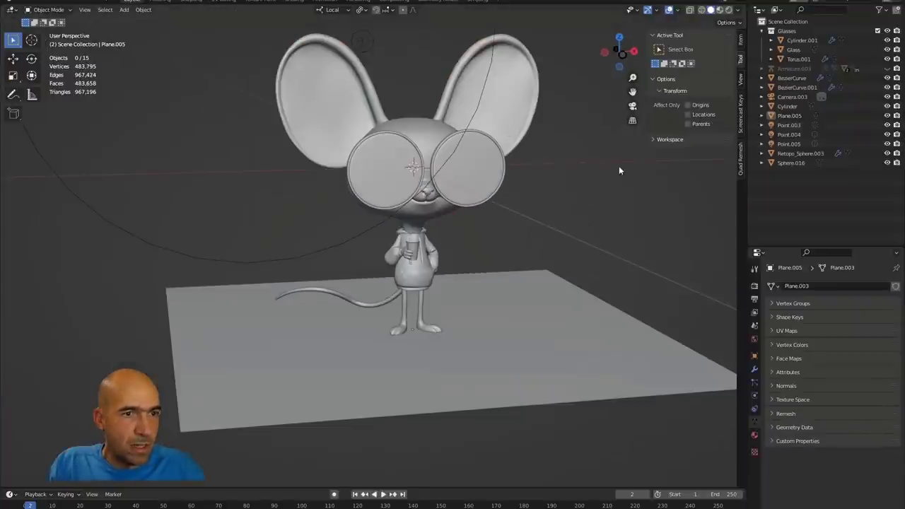
mouse_move(619, 170)
middle_down()
mouse_move(555, 168)
mouse_move(615, 170)
mouse_move(589, 185)
mouse_move(488, 178)
mouse_move(616, 183)
mouse_move(573, 182)
mouse_move(570, 201)
middle_up()
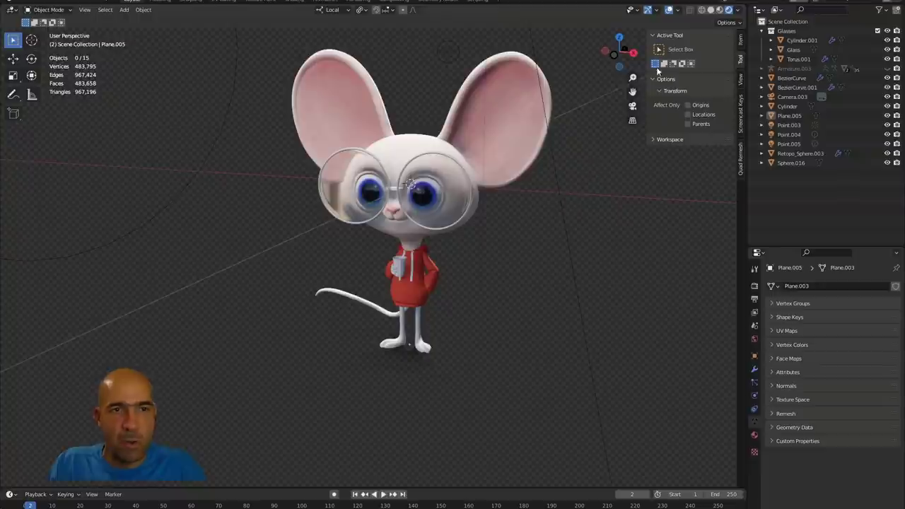
Switch to the scene named Scene and view the bearded, sword-carrying warrior in rendered shading.
click(752, 3)
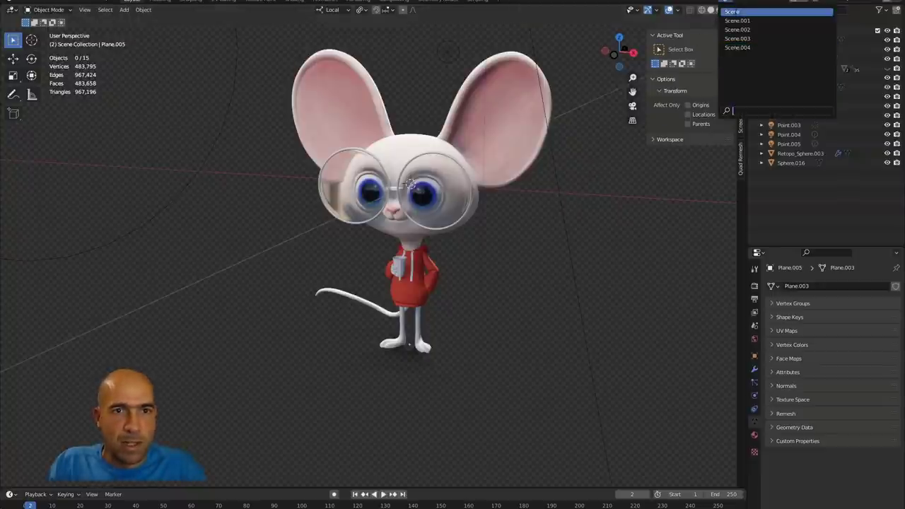
click(735, 14)
scroll(553, 132, down, 5)
middle_drag(553, 132, 566, 188)
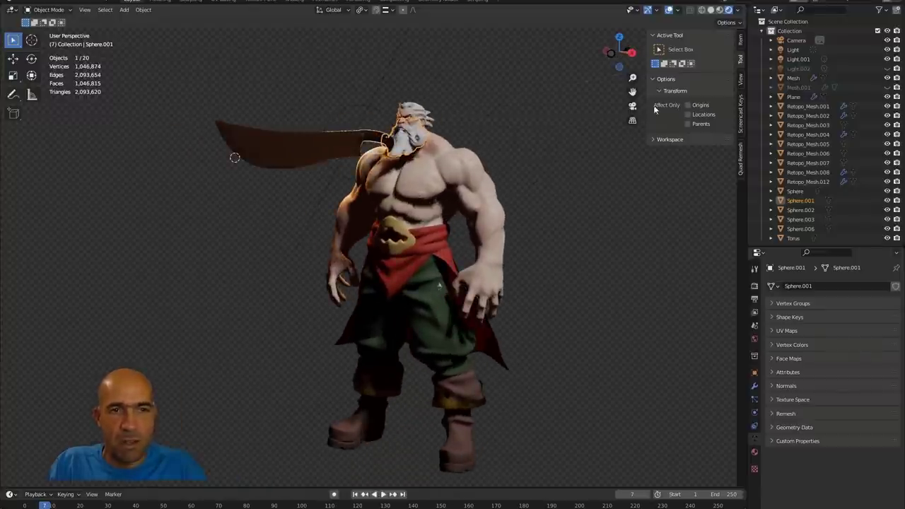
Examine the bearded warrior's torso up close and then the whole figure.
ctrl+middle_drag(561, 107, 484, 175)
scroll(495, 198, down, 8)
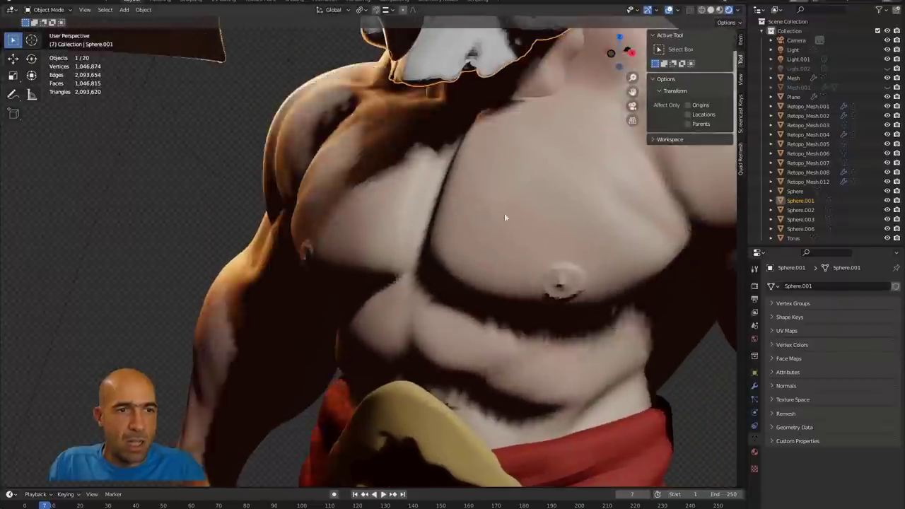
scroll(559, 247, down, 3)
scroll(572, 207, down, 5)
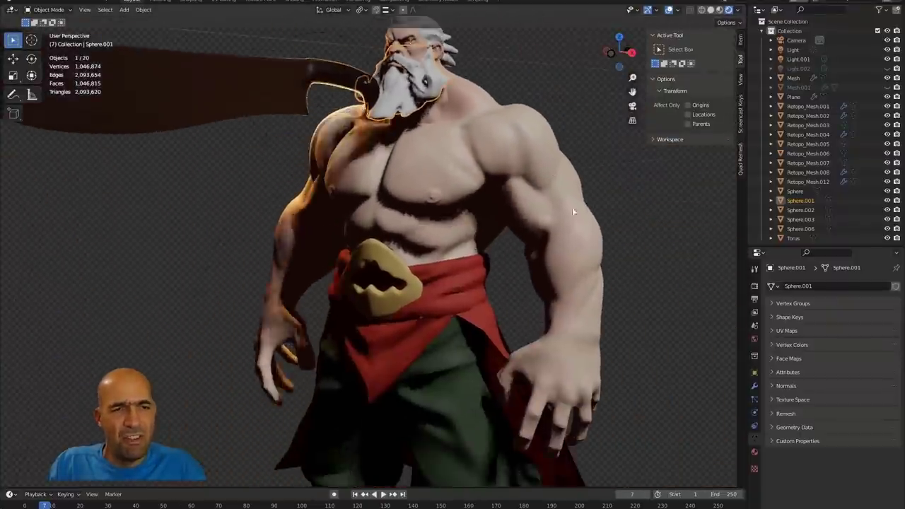
click(680, 11)
click(738, 11)
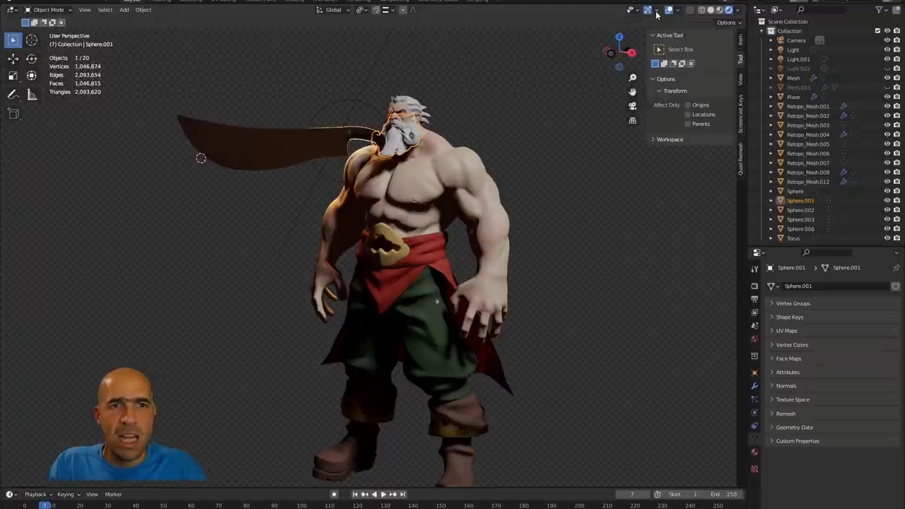
Switch to Scene.001, view the purple rabbit holding a sword, and hide the viewport sidebar.
click(728, 2)
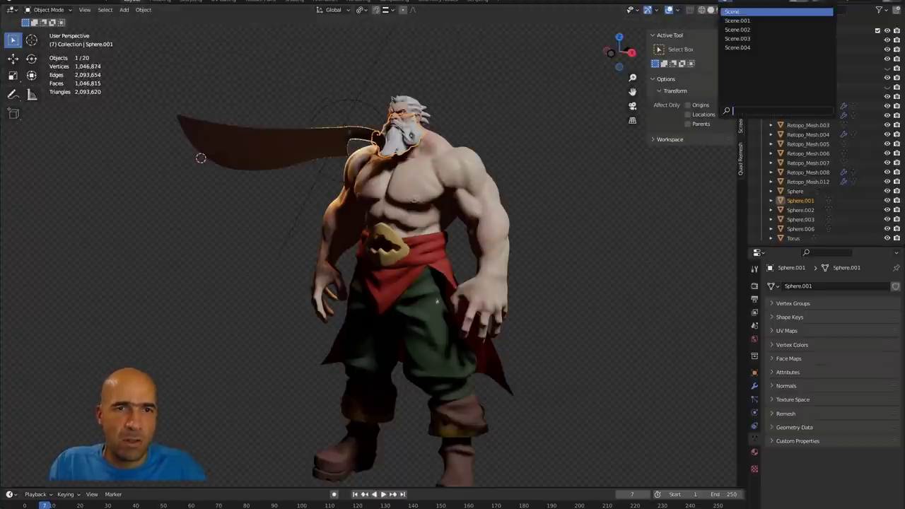
click(726, 26)
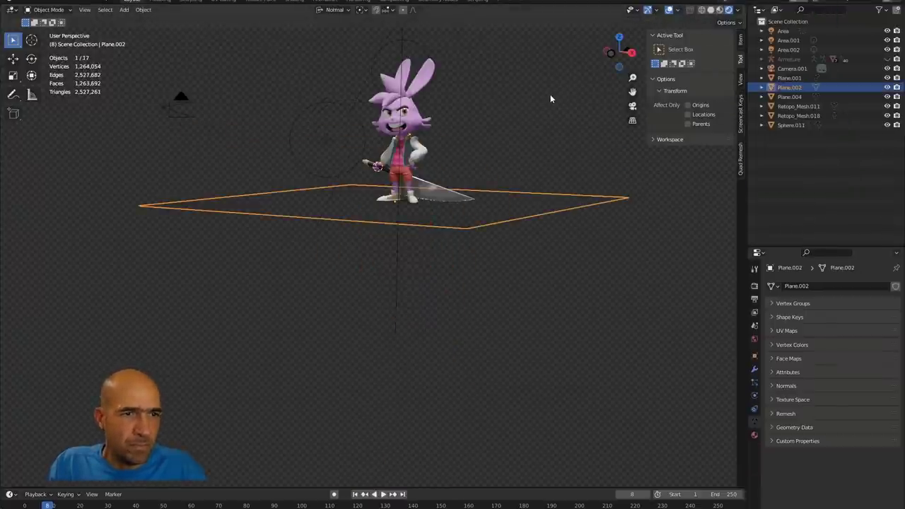
shift+middle_drag(550, 98, 510, 234)
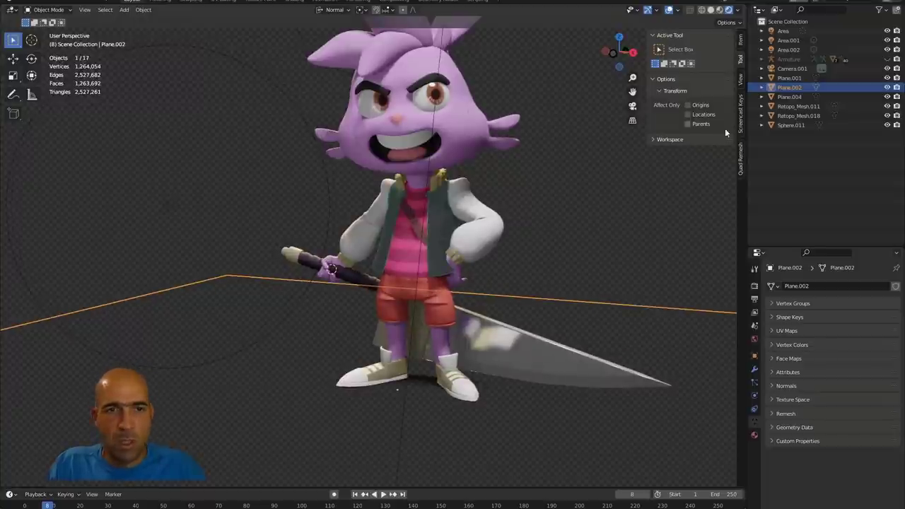
click(740, 157)
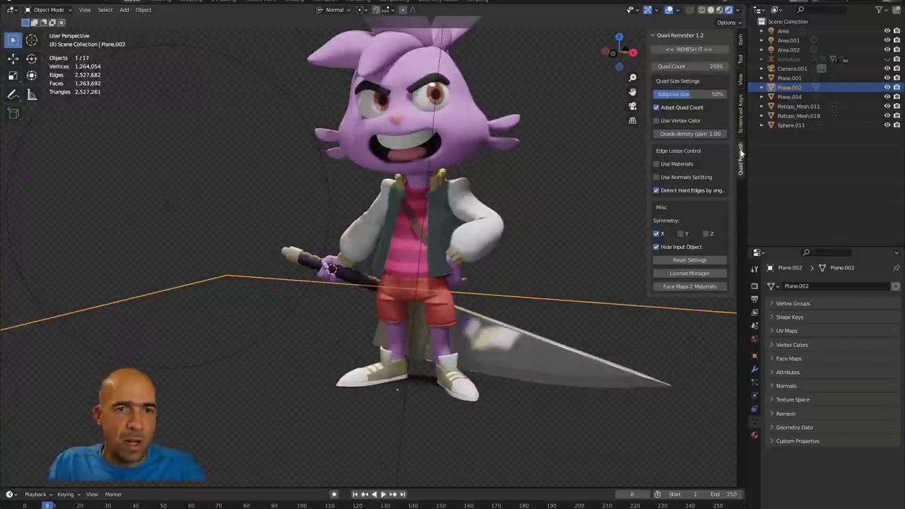
key(n)
middle_drag(587, 176, 589, 234)
Switch to Scene.002 and view the red, long-eared goblin from the front and slightly to each side.
click(728, 3)
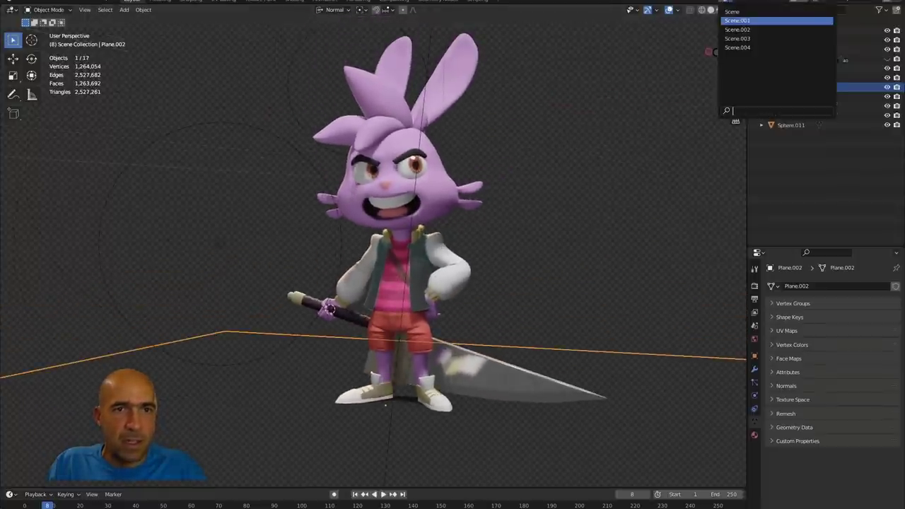
click(733, 30)
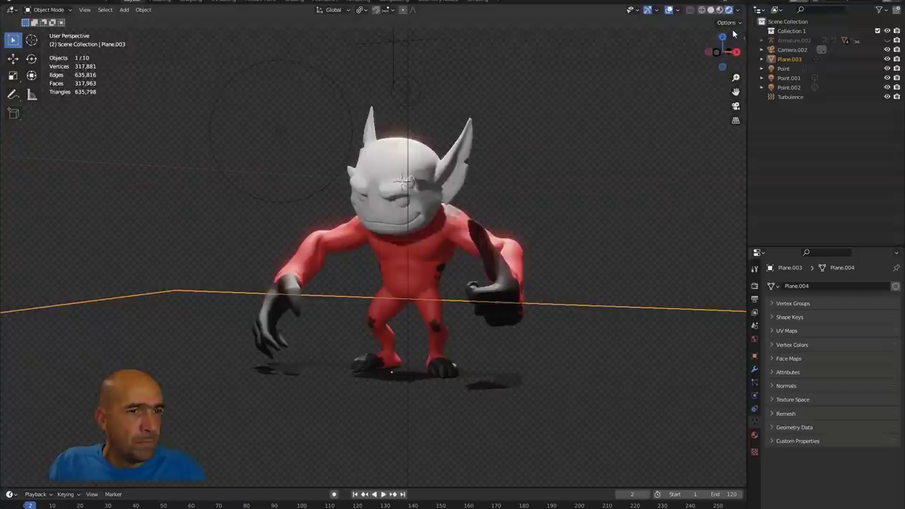
middle_drag(605, 112, 641, 124)
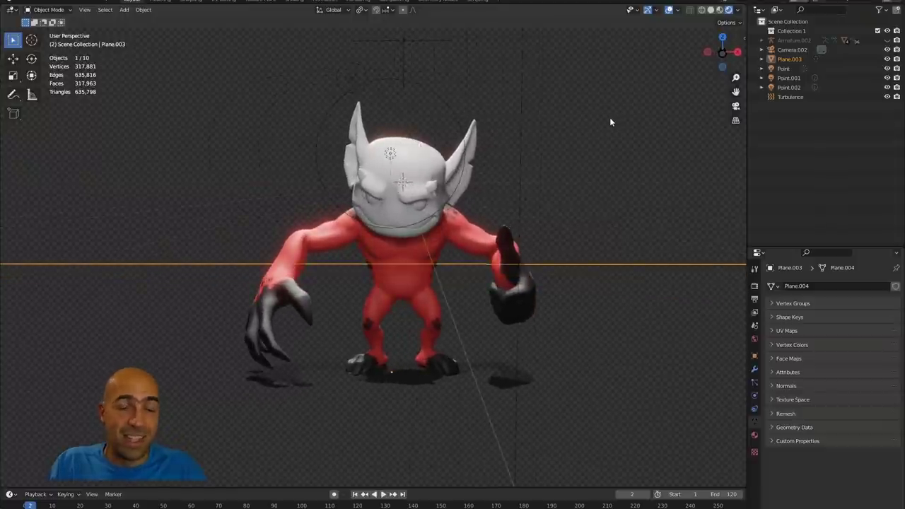
middle_drag(611, 135, 592, 143)
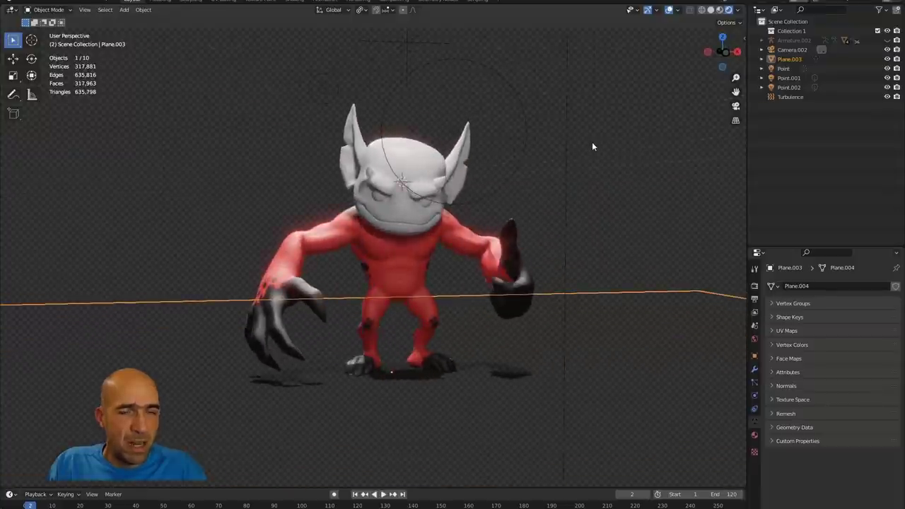
Switch to Scene.003 and view the rearing unicorn in solid shading.
click(728, 3)
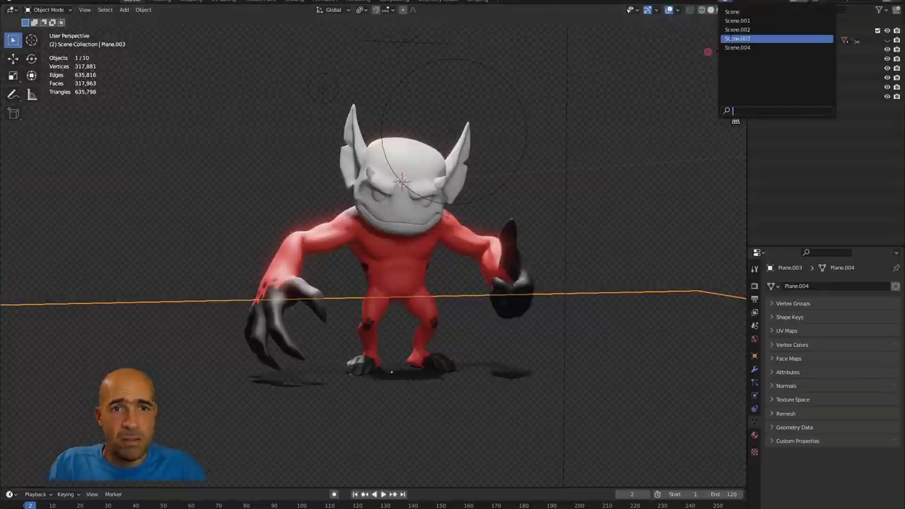
click(732, 41)
middle_drag(586, 122, 547, 165)
click(710, 10)
mouse_move(576, 119)
middle_down()
mouse_move(596, 105)
mouse_move(692, 104)
mouse_move(637, 113)
mouse_move(486, 99)
mouse_move(513, 83)
mouse_move(614, 131)
mouse_move(524, 149)
mouse_move(634, 148)
mouse_move(567, 148)
middle_up()
scroll(513, 82, up, 5)
scroll(564, 113, down, 2)
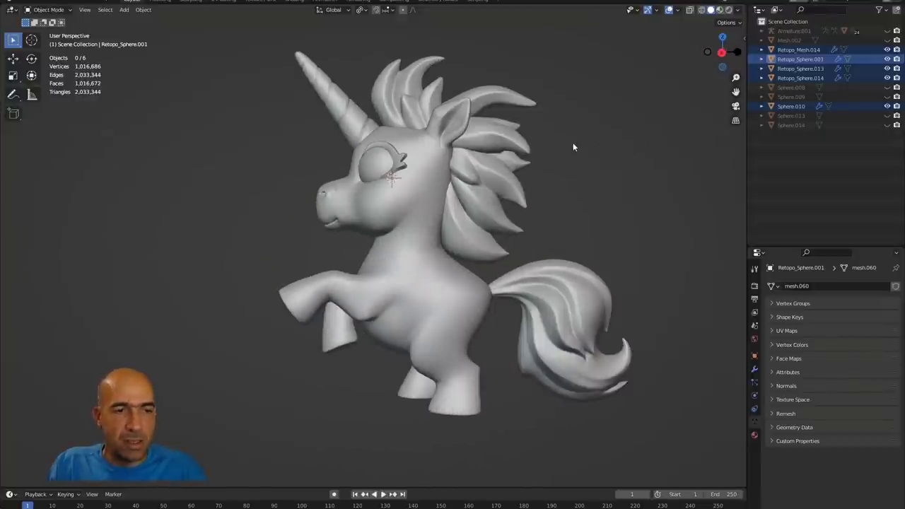
middle_drag(564, 153, 634, 118)
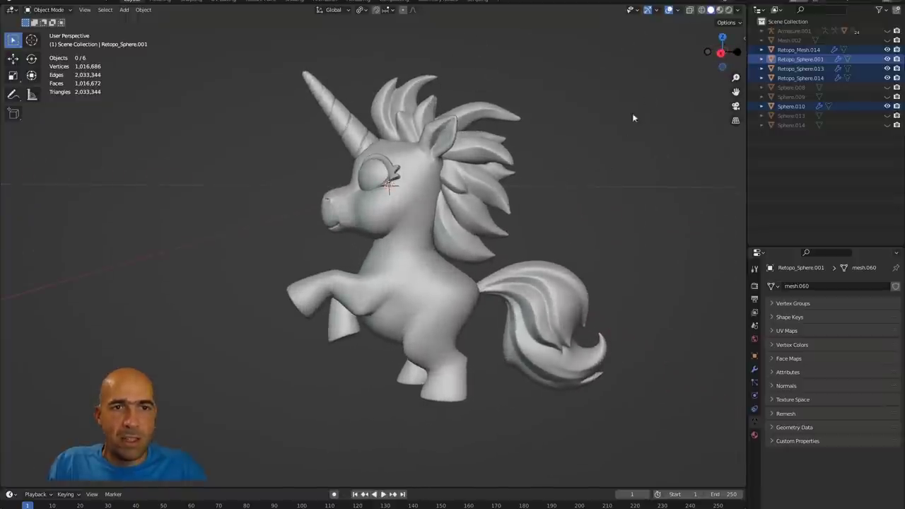
Switch to Scene.004 and view the model it contains.
click(725, 2)
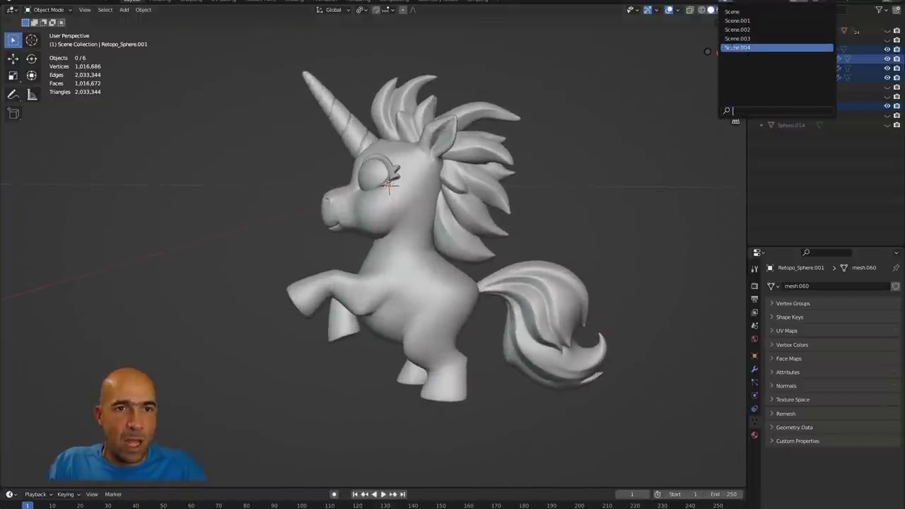
click(731, 47)
middle_drag(586, 119, 589, 175)
scroll(656, 170, down, 3)
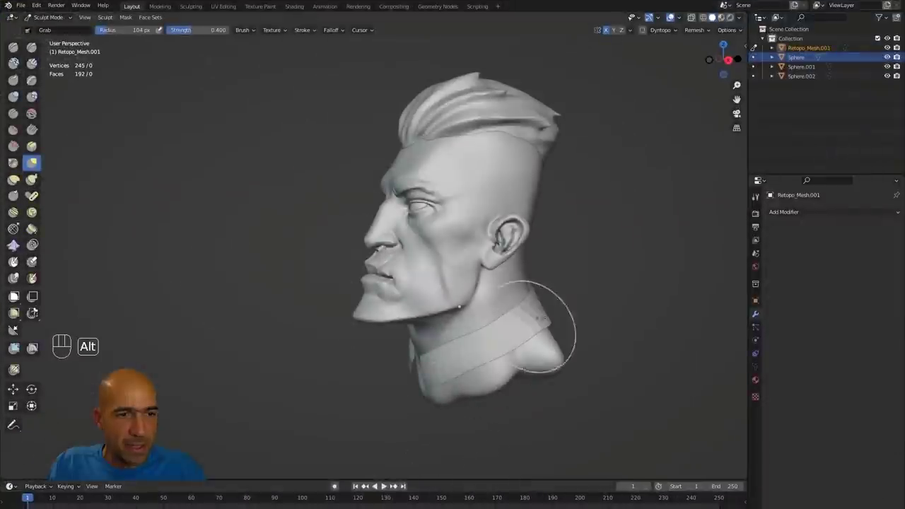
Take the male head's collar out of Sculpt Mode into Object Mode and open the viewport shading options.
alt+drag(535, 314, 640, 278)
mouse_move(639, 277)
alt+middle_down()
mouse_move(666, 277)
mouse_move(668, 286)
alt+middle_up()
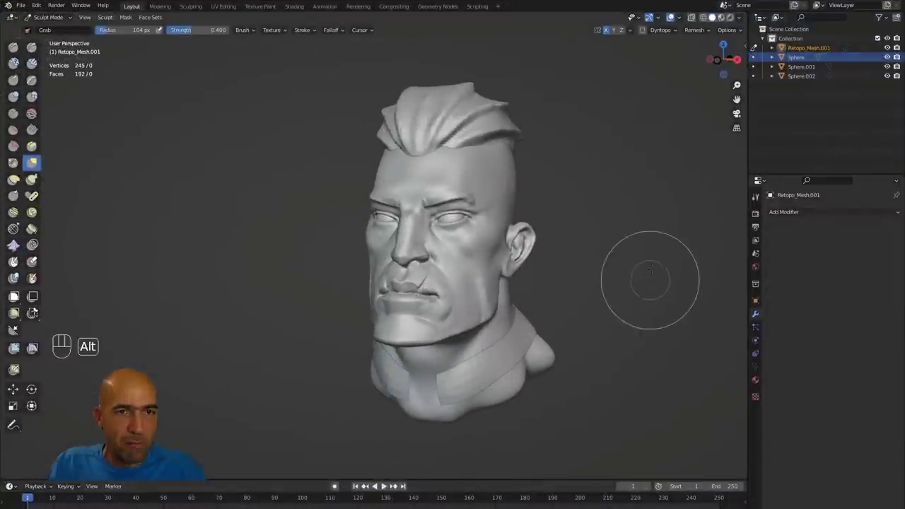
key(ctrl+Tab)
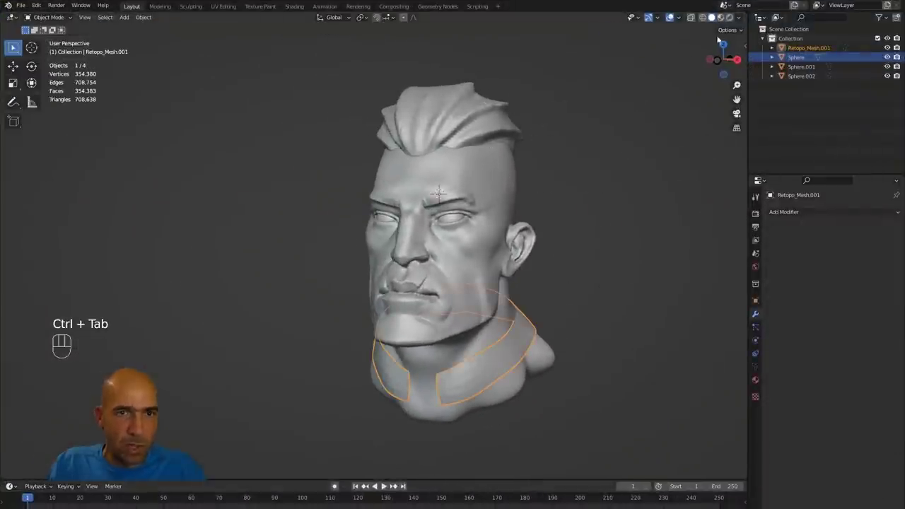
click(738, 17)
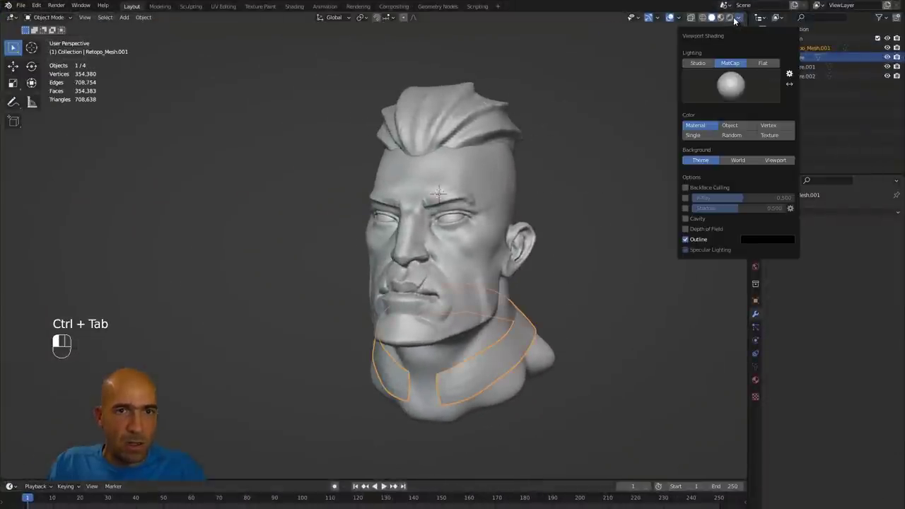
Add a point light and place it beside the head at about X 2.93 m, Y -0.86 m, Z 0.65 m.
key(shift+a)
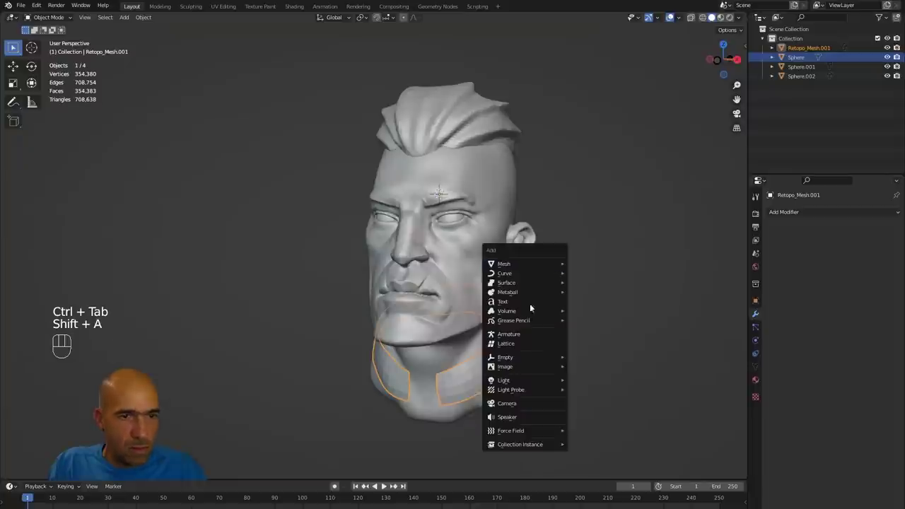
mouse_move(519, 383)
mouse_move(518, 383)
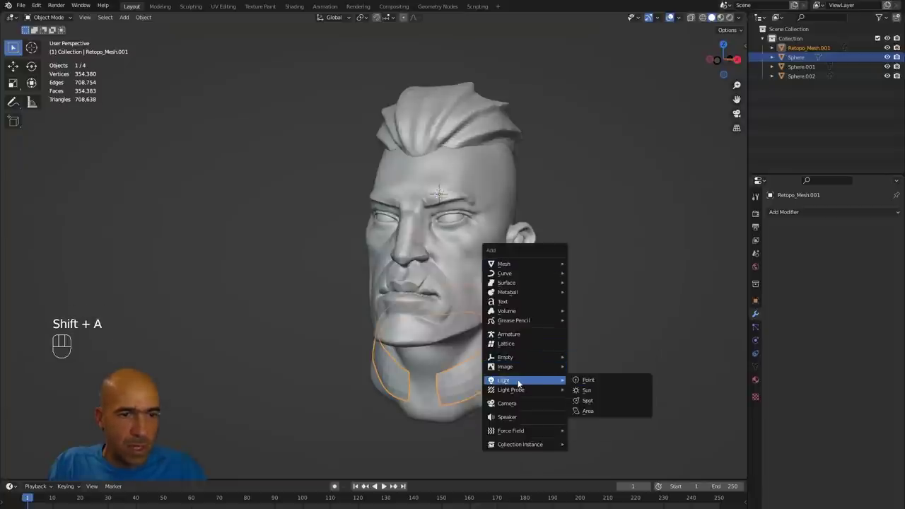
click(581, 380)
middle_drag(585, 304, 612, 308)
ctrl+alt+middle_drag(612, 309, 598, 379)
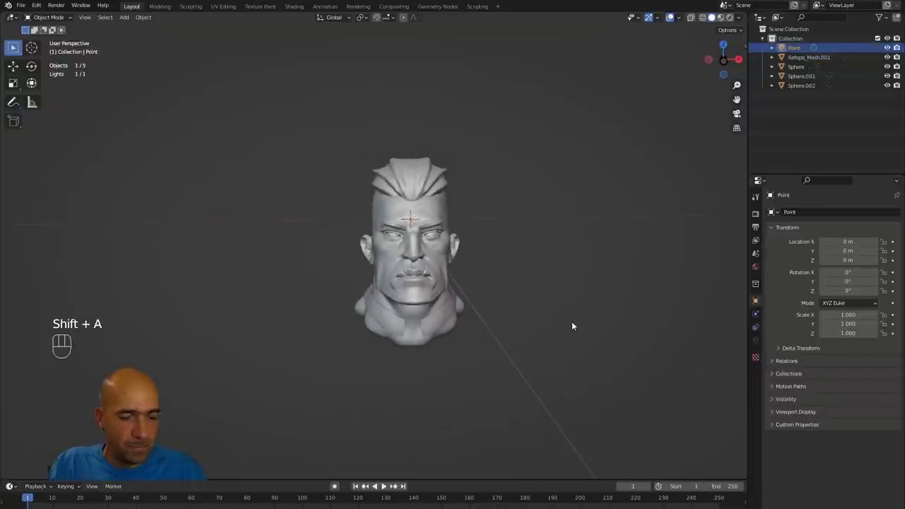
key(g)
click(679, 244)
alt+drag(612, 255, 619, 314)
key(g)
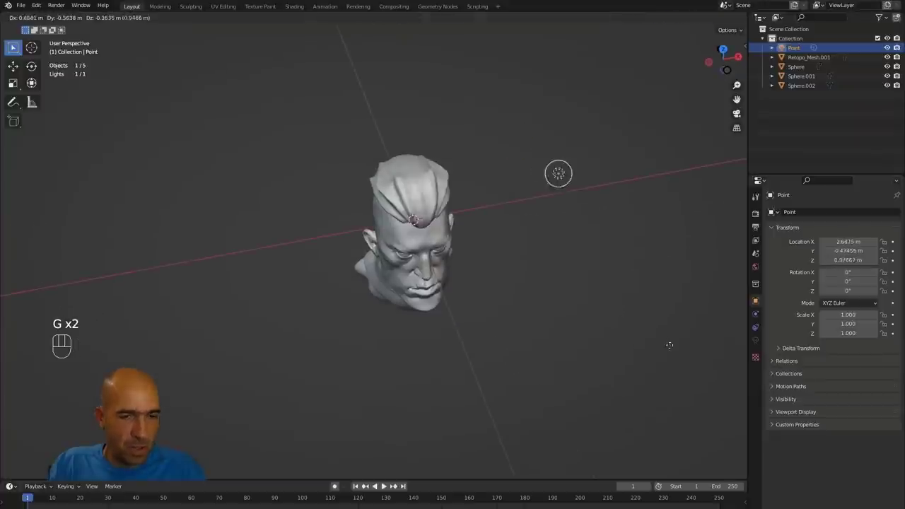
click(682, 370)
alt+drag(682, 371, 647, 319)
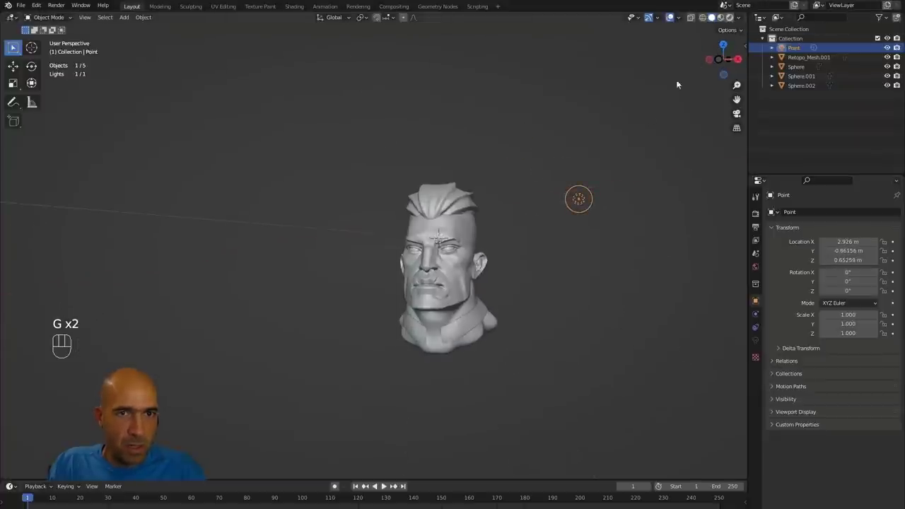
Switch to rendered shading and move the point light to about X 2.32 m, Y -0.95 m, Z 1.25 m.
click(730, 19)
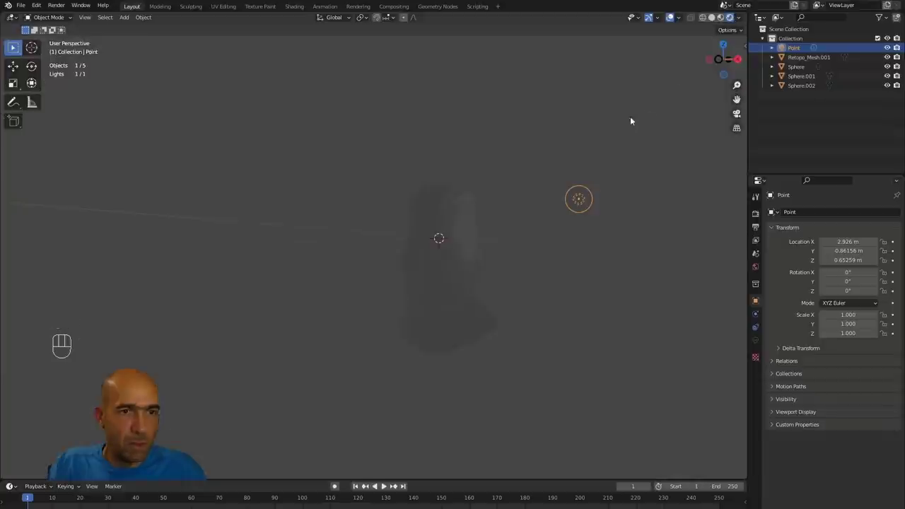
mouse_move(630, 118)
ctrl+alt+mouse_down()
mouse_move(632, 147)
mouse_move(592, 124)
mouse_move(521, 160)
ctrl+alt+mouse_up()
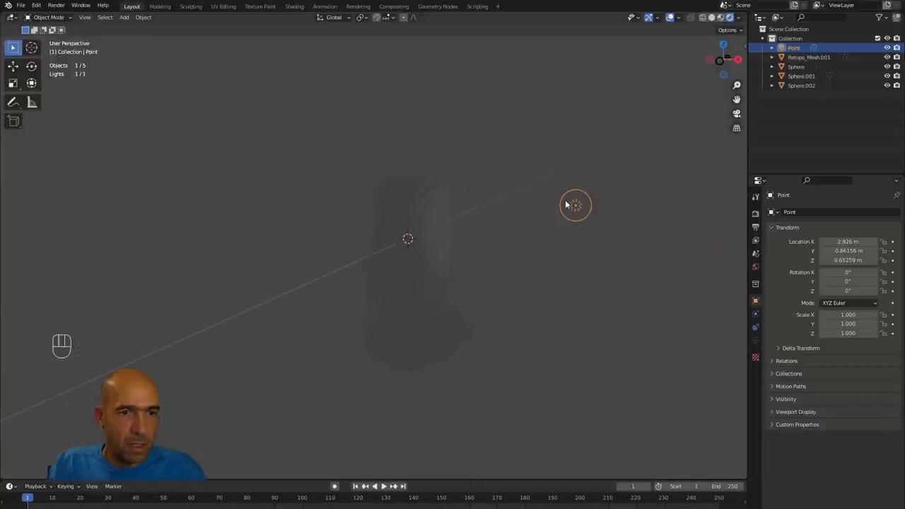
key(g)
click(537, 169)
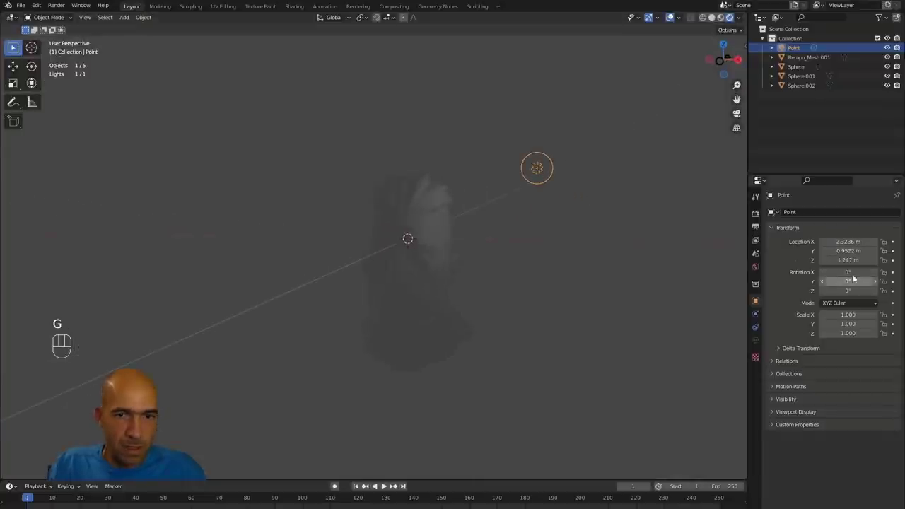
Set the point light's power to 229.5 W and reposition it in front of the head.
click(758, 340)
drag(844, 276, 885, 276)
alt+drag(530, 267, 574, 284)
key(g)
click(389, 264)
alt+shift+drag(433, 298, 546, 329)
Duplicate the point light and place the copy behind the head.
key(shift+d)
click(278, 215)
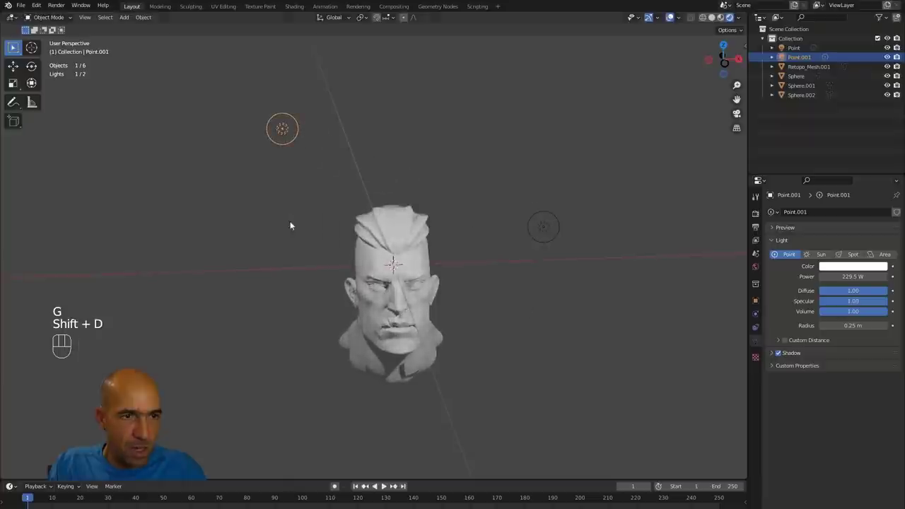
alt+drag(290, 222, 371, 318)
alt+shift+drag(411, 228, 379, 365)
key(g)
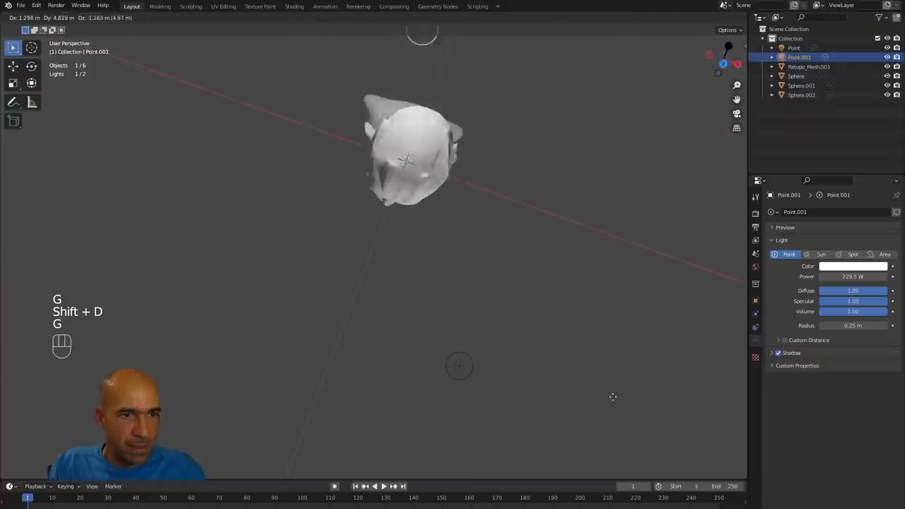
click(655, 334)
Change the duplicated light to a Sun and rotate it to shine on the back of the head.
alt+drag(656, 332, 513, 234)
ctrl+alt+drag(534, 247, 547, 303)
alt+drag(384, 260, 440, 296)
click(816, 255)
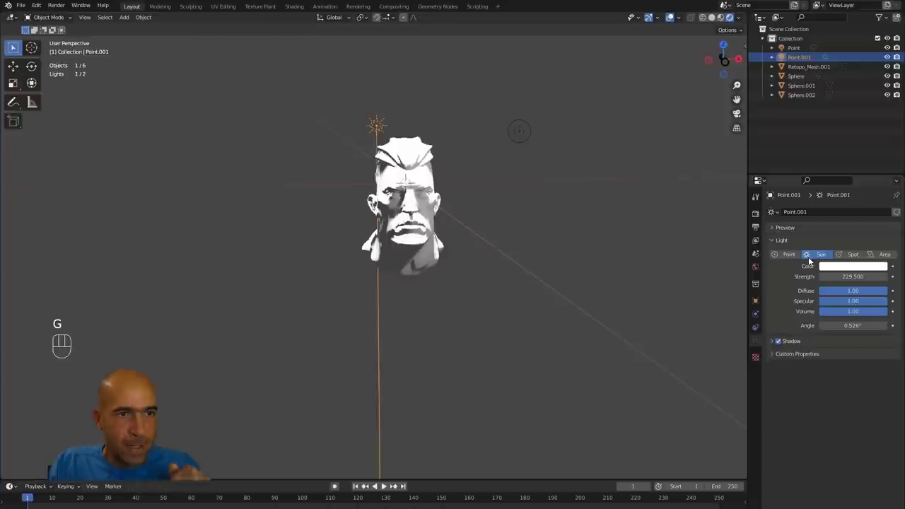
alt+drag(578, 306, 631, 313)
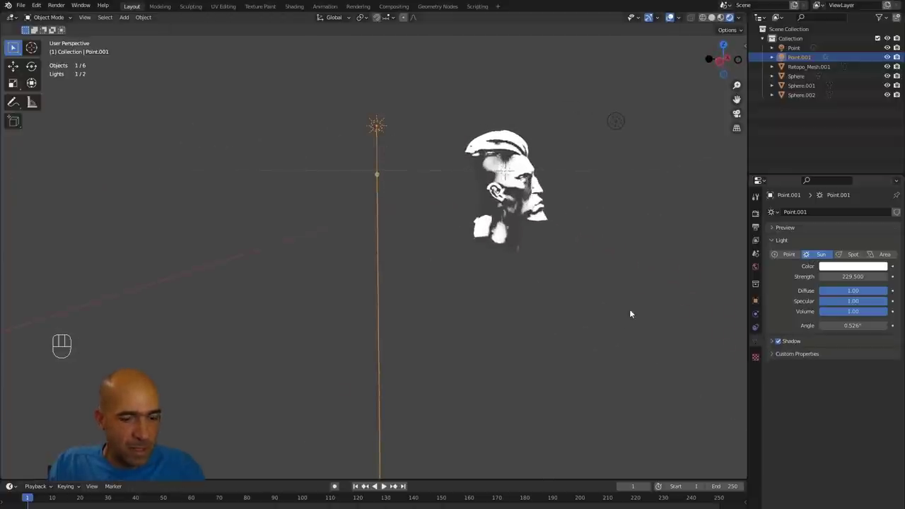
key(r)
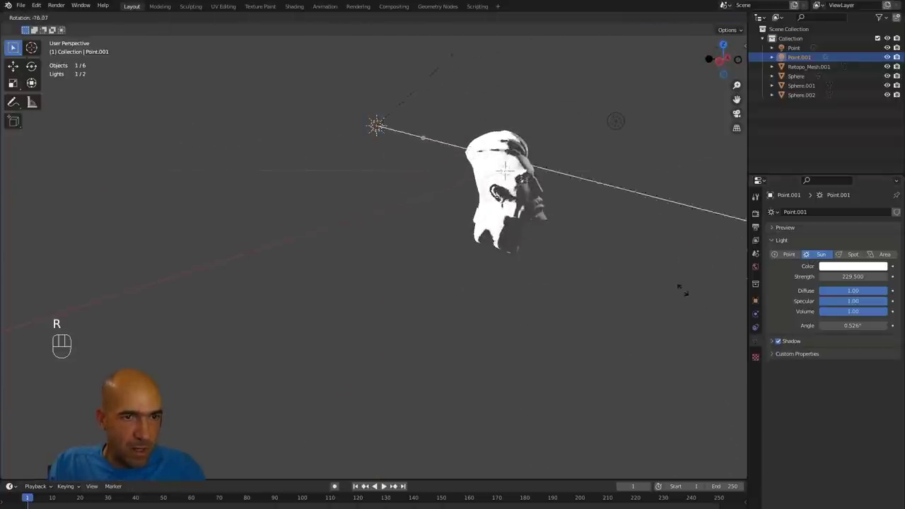
click(597, 325)
alt+drag(597, 325, 530, 320)
mouse_move(529, 351)
alt+mouse_down()
mouse_move(533, 314)
mouse_move(540, 354)
alt+mouse_up()
Reposition the original point light above and in front of the head and set its power to about 493 W.
click(511, 113)
alt+drag(551, 139, 578, 202)
key(g)
click(544, 135)
alt+shift+drag(578, 202, 534, 186)
ctrl+alt+drag(534, 186, 527, 346)
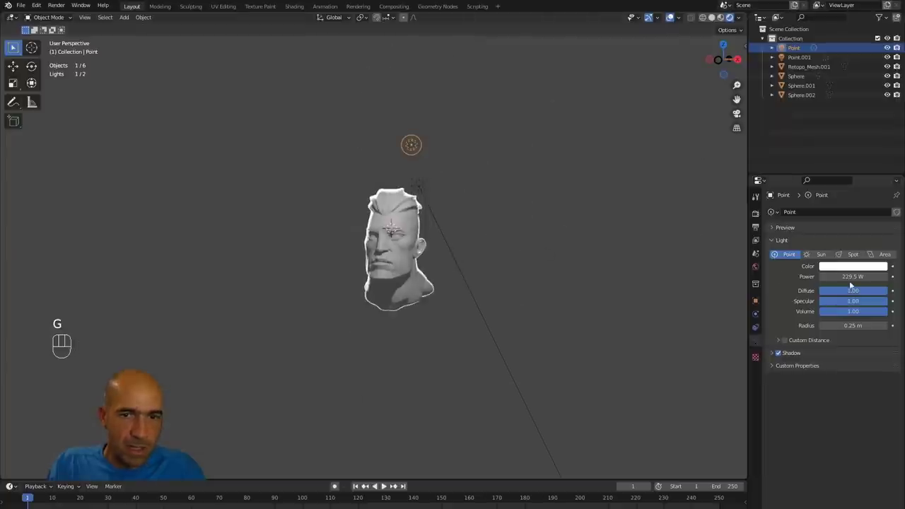
drag(852, 276, 880, 276)
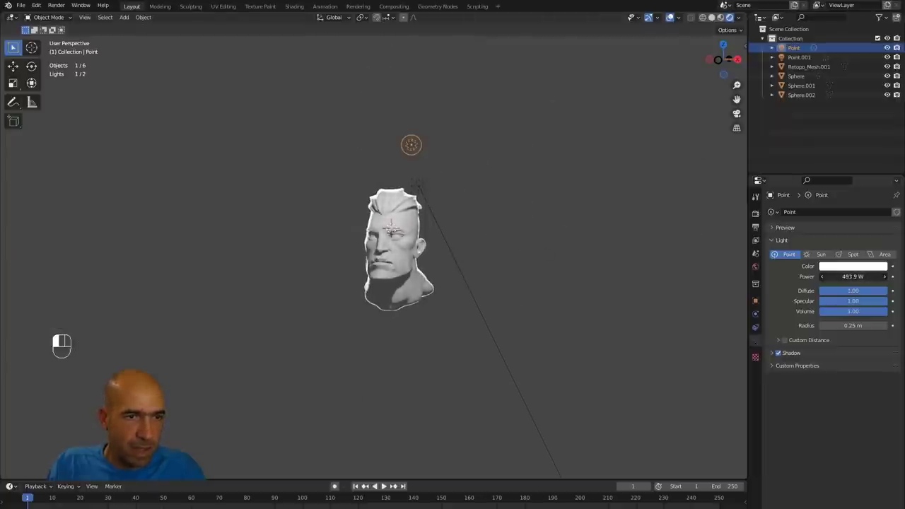
alt+drag(515, 251, 490, 184)
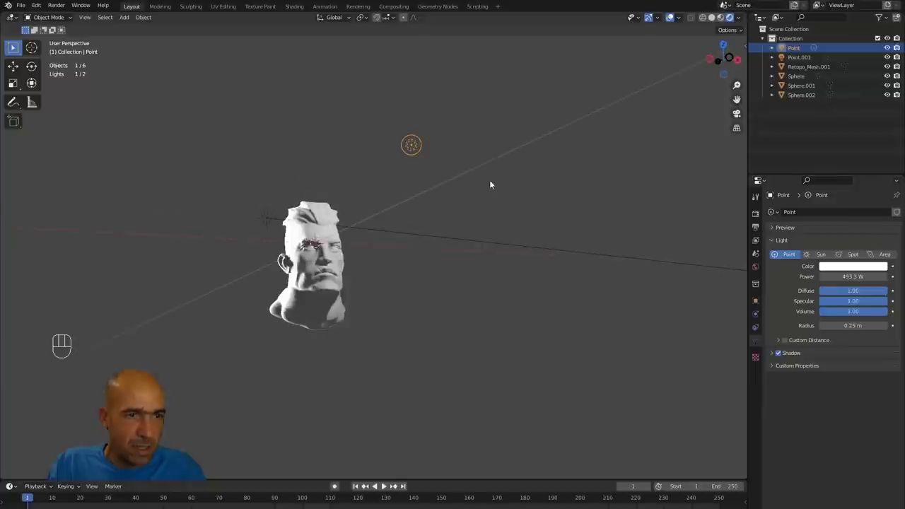
Reposition the point light above the front of the head and set its power to 613.6 W.
key(g)
click(517, 97)
alt+drag(517, 102, 484, 144)
alt+shift+drag(488, 150, 442, 156)
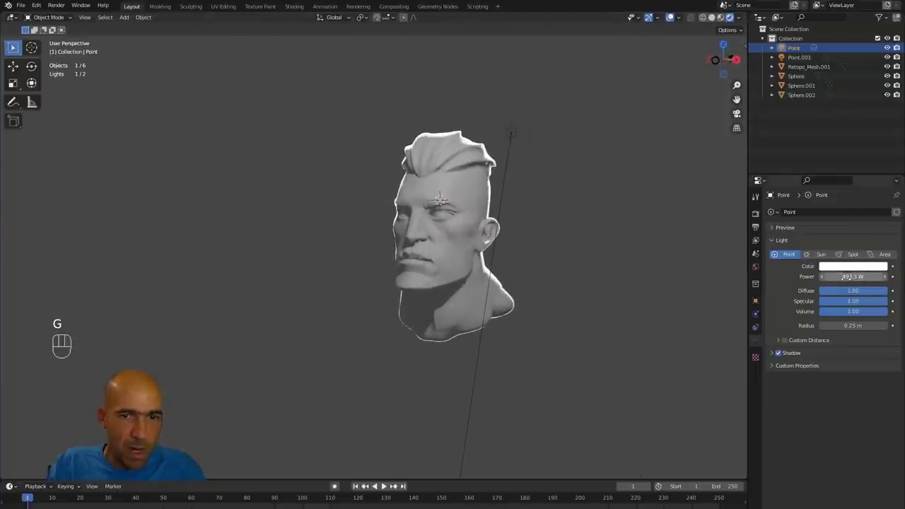
drag(844, 277, 860, 278)
Select the sun light behind the head and change its color to a warm orange.
alt+drag(675, 258, 469, 100)
click(470, 98)
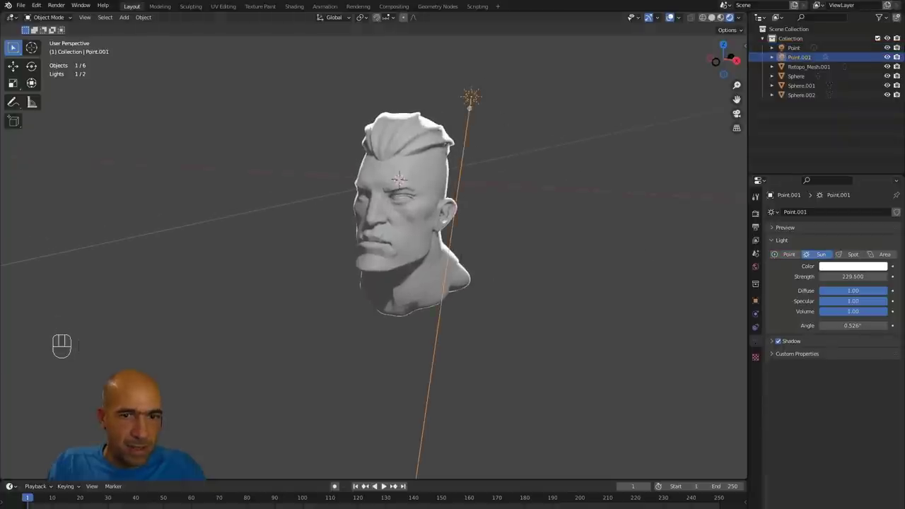
click(856, 266)
click(850, 166)
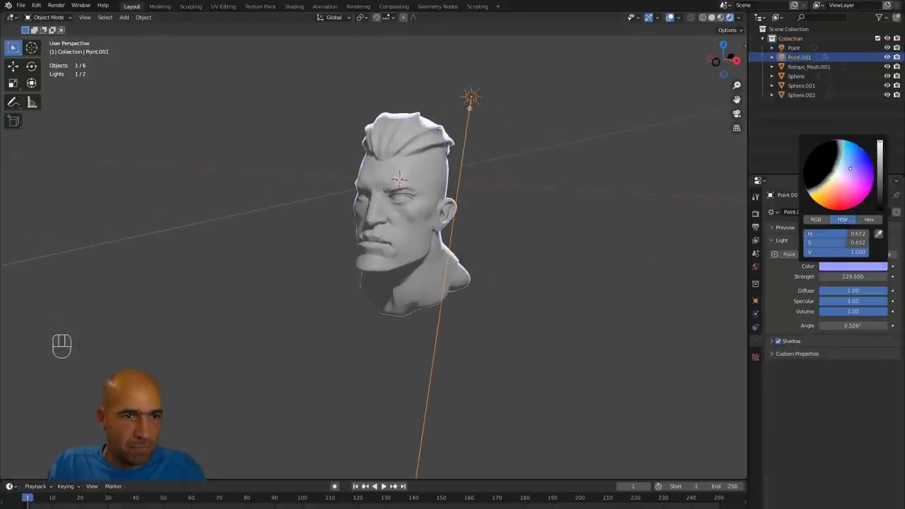
drag(849, 171, 837, 199)
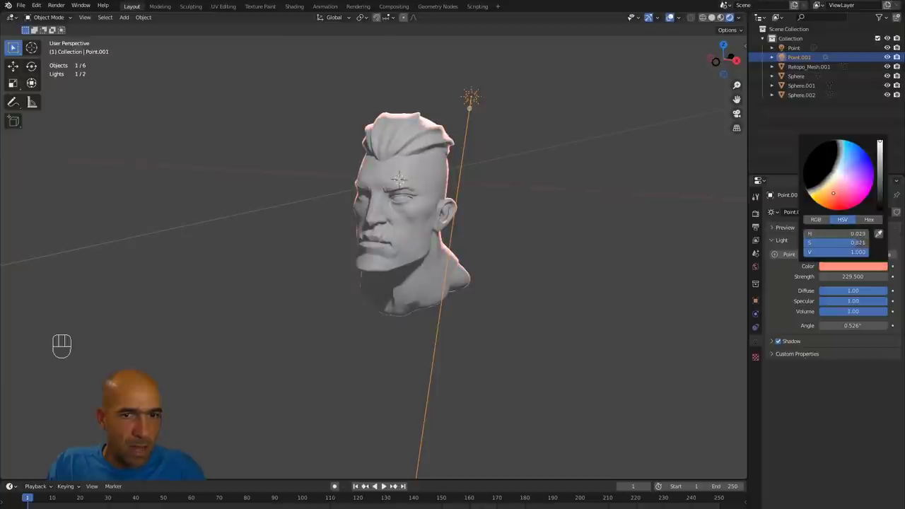
alt+middle_drag(591, 239, 617, 228)
ctrl+alt+middle_drag(617, 229, 585, 168)
alt+shift+middle_drag(585, 168, 553, 234)
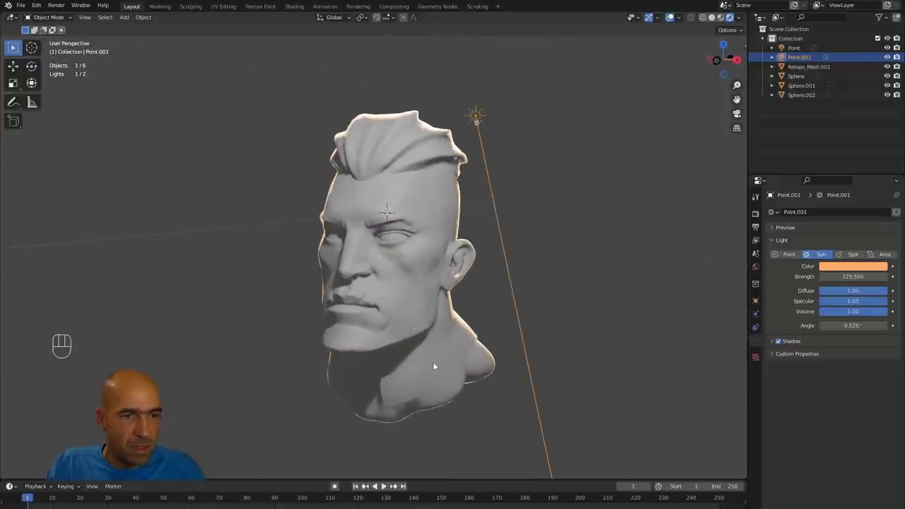
Switch the scene's render engine to Cycles.
alt+shift+drag(499, 311, 522, 309)
alt+middle_drag(522, 306, 540, 284)
alt+drag(541, 287, 564, 277)
click(755, 212)
click(845, 212)
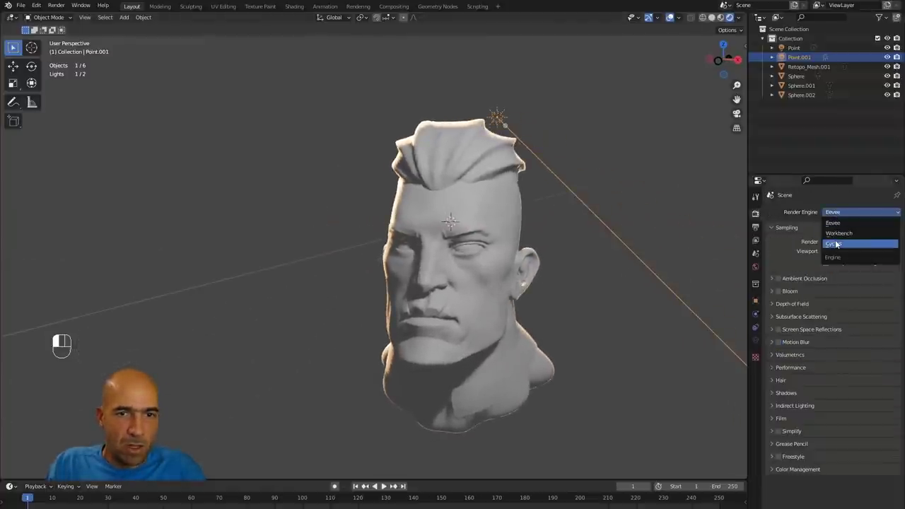
click(835, 244)
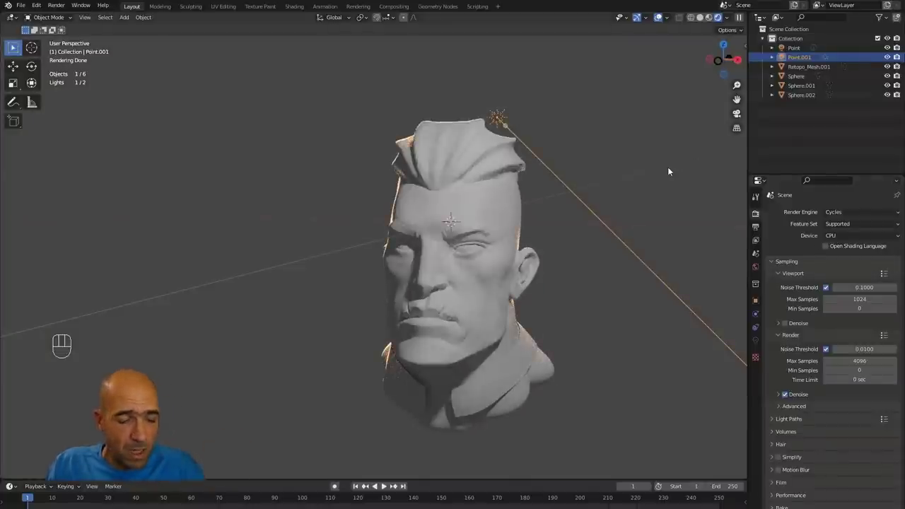
Add a camera and align it to the current three-quarter view of the head.
key(shift+a)
mouse_move(667, 167)
click(651, 191)
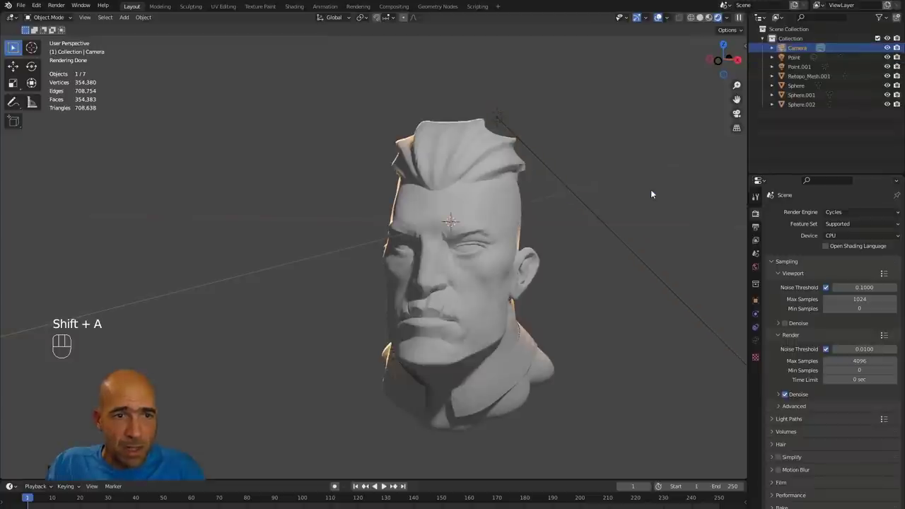
key(ctrl+alt+KP_0)
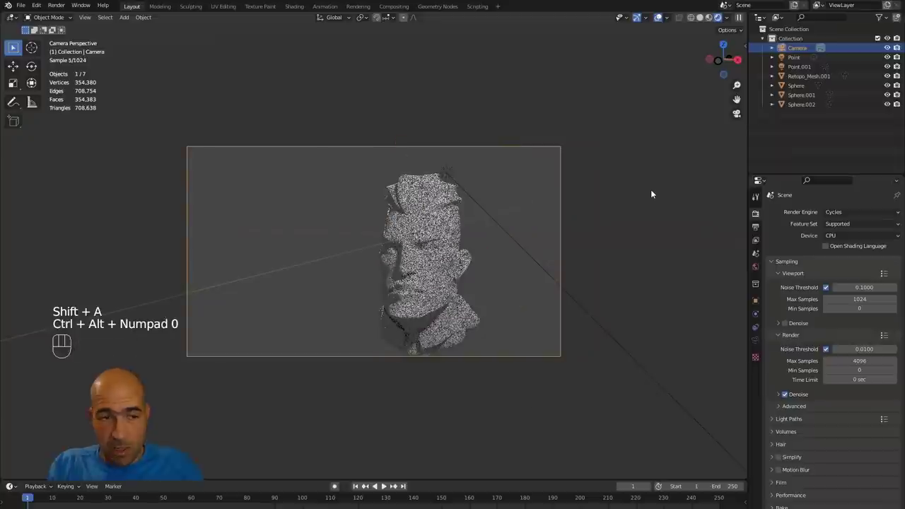
scroll(599, 187, up, 3)
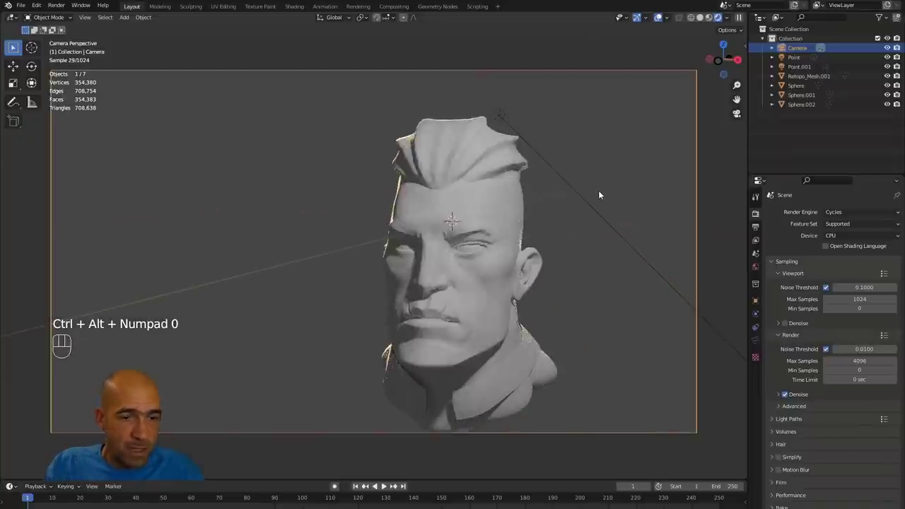
Render the camera view as a test image and close the render result.
key(F12)
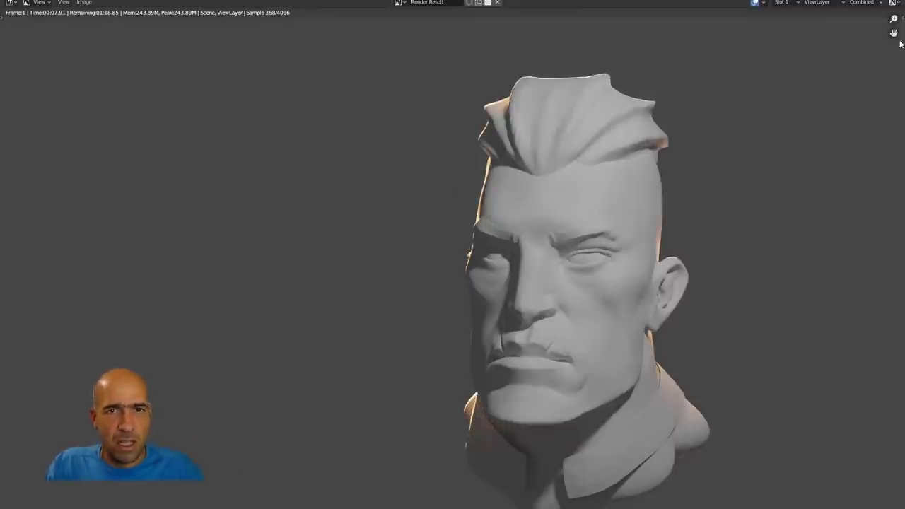
key(Escape)
alt+middle_drag(606, 255, 566, 318)
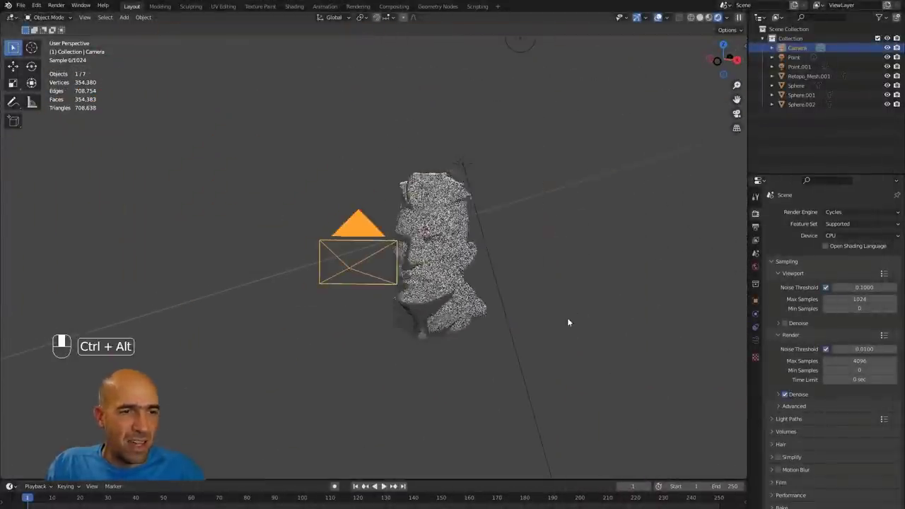
Set the scene's render engine back to Eevee.
alt+middle_drag(568, 269, 598, 258)
click(372, 280)
alt+middle_drag(469, 287, 496, 266)
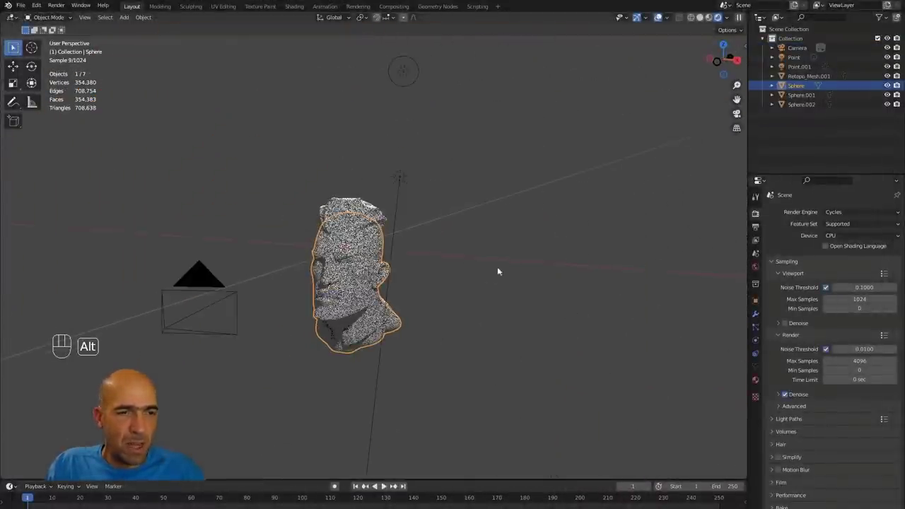
click(834, 213)
click(833, 223)
Select the point light above the head and set its radius to 1.43 m.
ctrl+alt+middle_drag(445, 288, 457, 257)
alt+shift+middle_drag(457, 258, 520, 193)
alt+middle_drag(520, 192, 499, 172)
click(540, 84)
alt+middle_drag(554, 171, 578, 217)
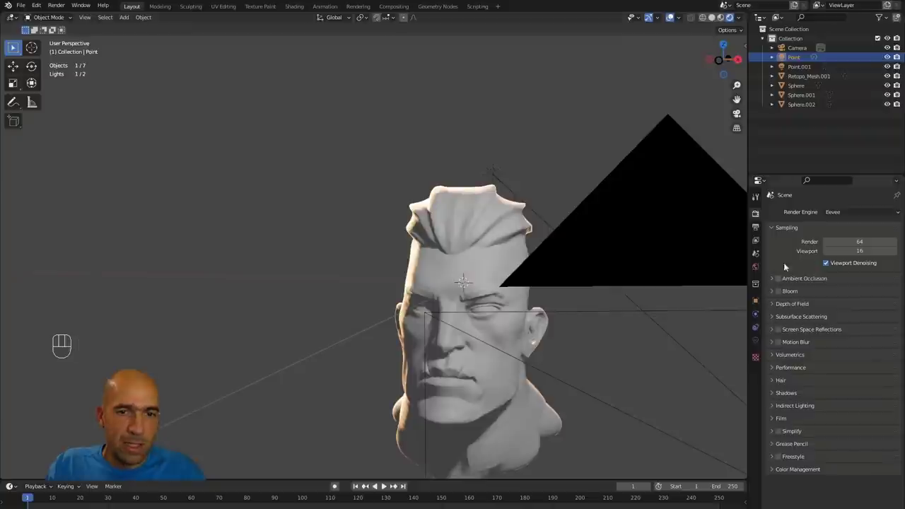
click(755, 342)
drag(829, 328, 869, 326)
alt+middle_drag(490, 370, 536, 289)
alt+middle_drag(536, 288, 540, 292)
mouse_move(845, 326)
mouse_down()
mouse_move(813, 326)
mouse_move(860, 325)
mouse_up()
Move the point light about 2.4 m sideways so it sits nearly centered above the head.
alt+middle_drag(691, 295, 643, 380)
alt+middle_drag(594, 316, 604, 309)
alt+shift+middle_drag(545, 325, 540, 244)
alt+shift+middle_drag(540, 244, 541, 269)
ctrl+alt+drag(541, 269, 539, 311)
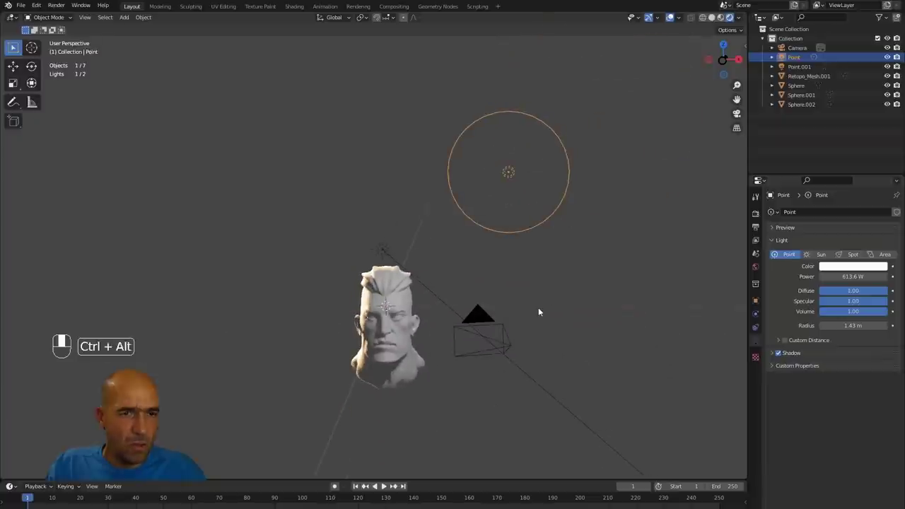
key(g)
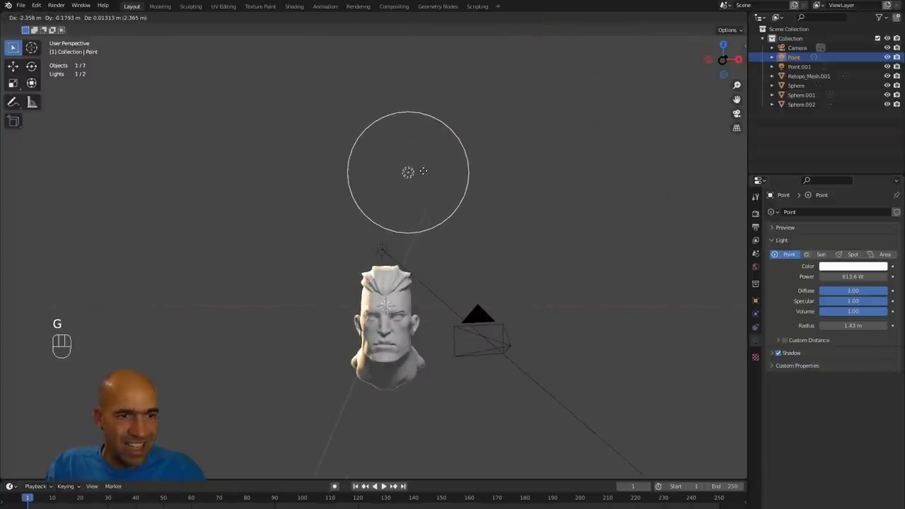
click(423, 171)
Adjust the point light's height and bring it closer to the head, checking from the front and the side.
alt+shift+drag(475, 282, 475, 155)
alt+shift+drag(560, 222, 521, 277)
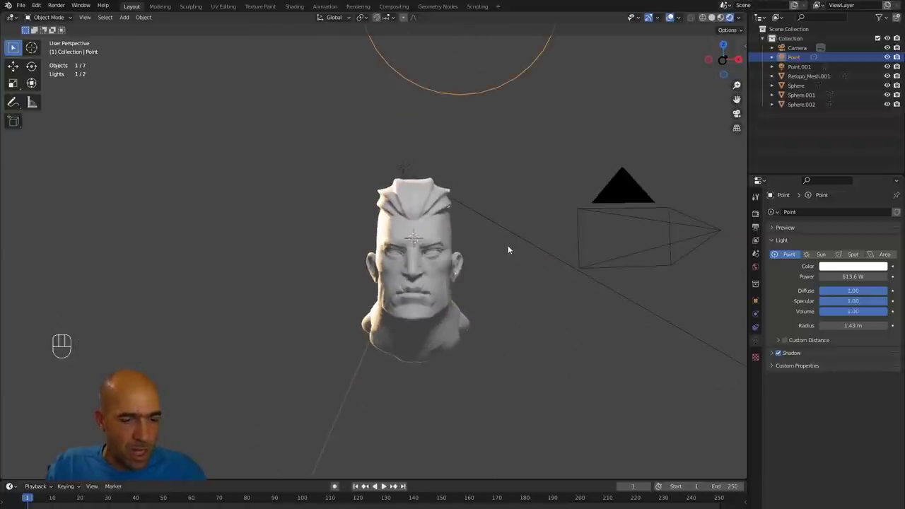
key(g)
click(473, 215)
alt+drag(509, 222, 455, 228)
alt+shift+drag(494, 203, 452, 241)
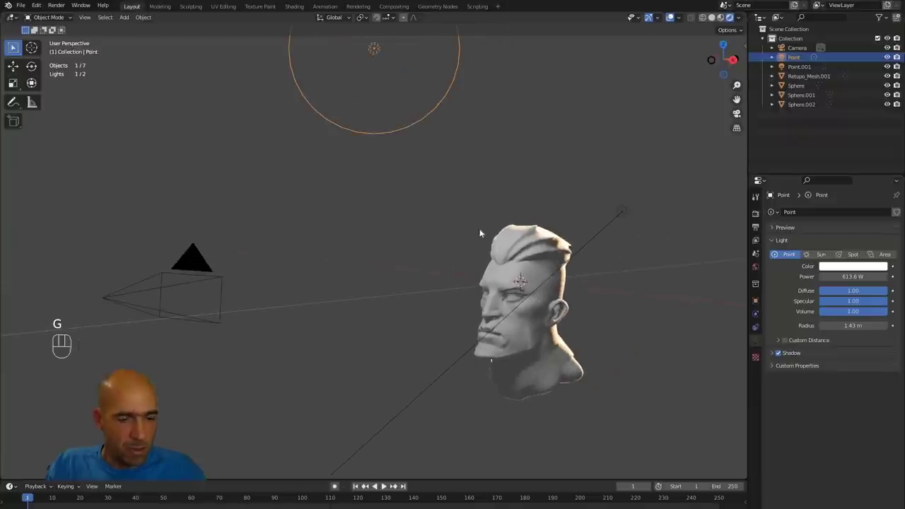
key(g)
click(560, 212)
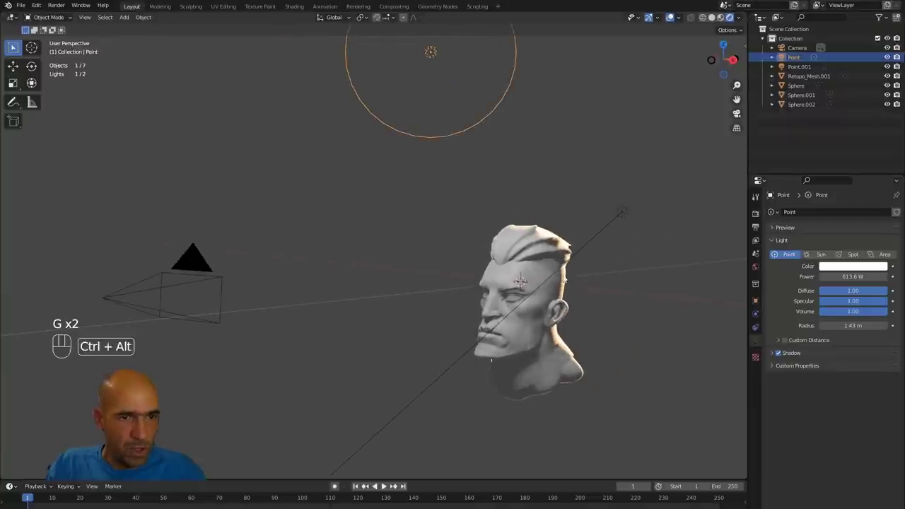
Select the sun light and rotate it with the Transform tool to cast a rim along the front of the face.
ctrl+alt+drag(527, 367, 525, 229)
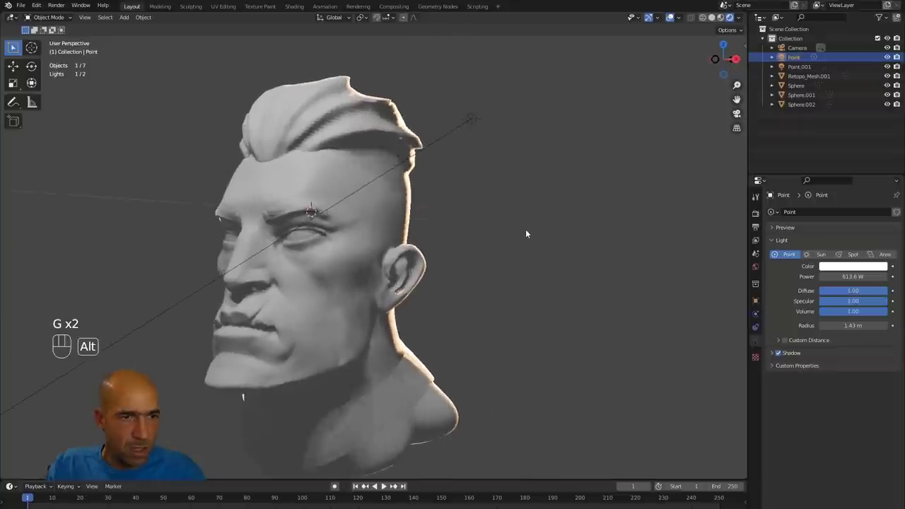
alt+shift+drag(474, 256, 519, 237)
alt+shift+drag(608, 210, 550, 245)
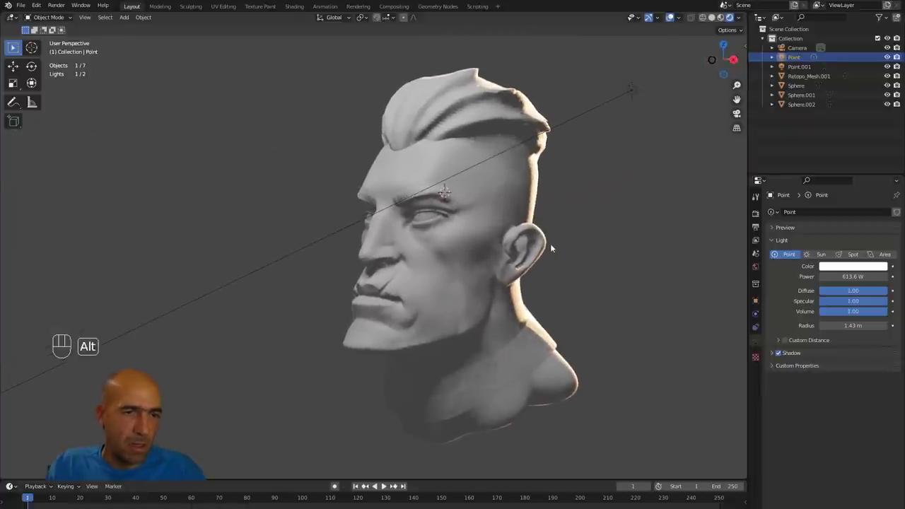
click(633, 94)
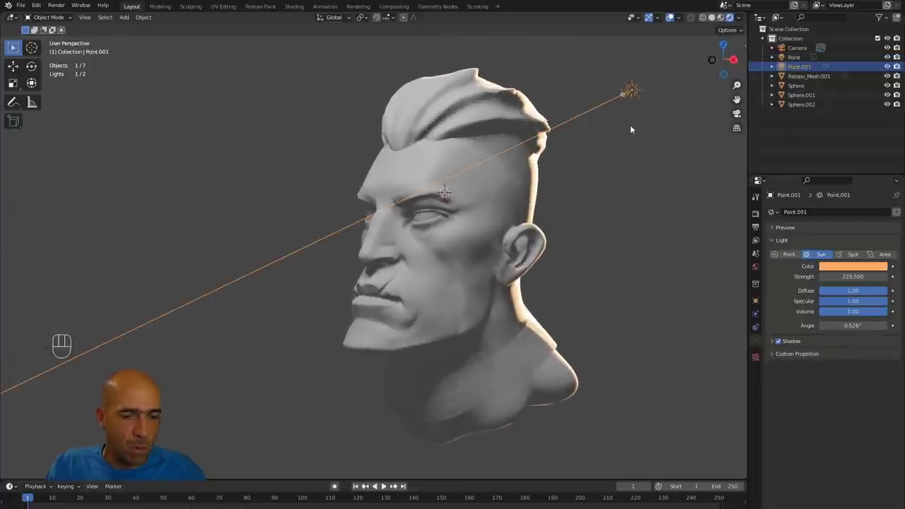
click(31, 83)
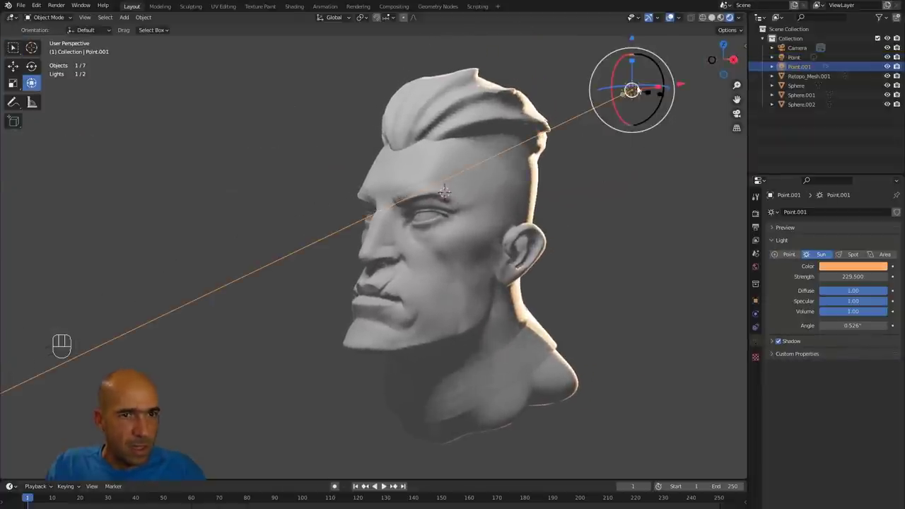
mouse_move(641, 84)
mouse_down()
mouse_move(722, 89)
mouse_move(743, 107)
mouse_move(32, 115)
mouse_up()
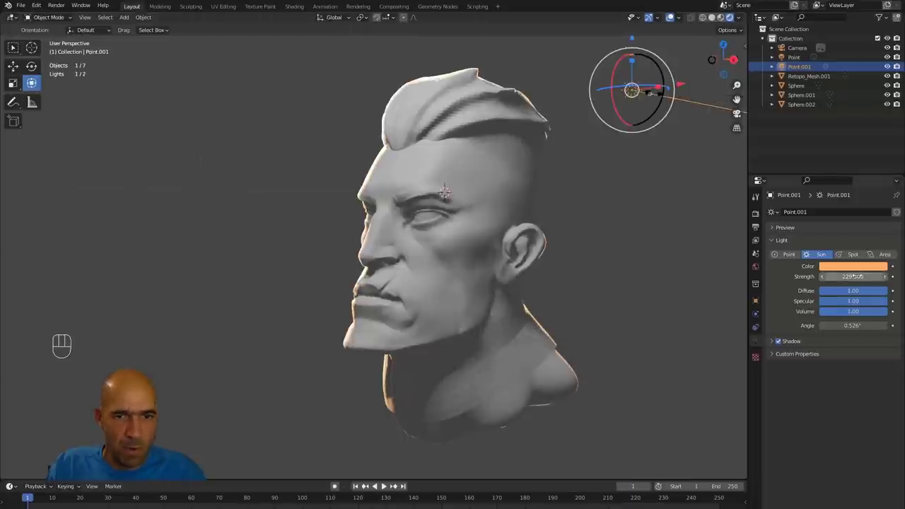
Set the sun light's strength to 20 and fine-tune its rotation.
key(Return)
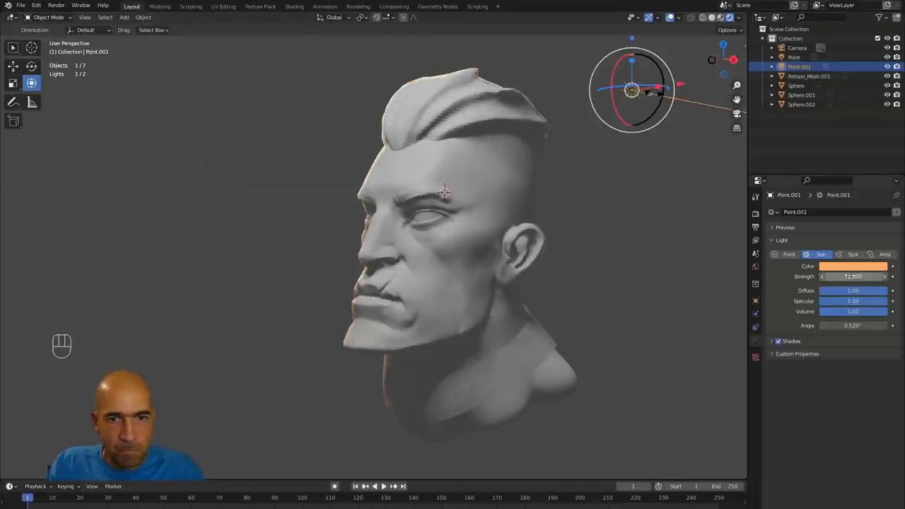
click(852, 277)
key(Return)
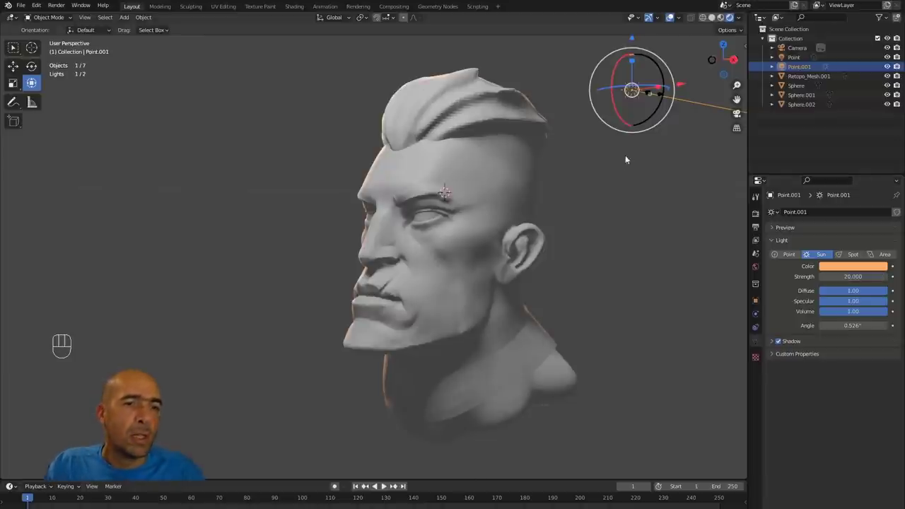
drag(664, 88, 636, 86)
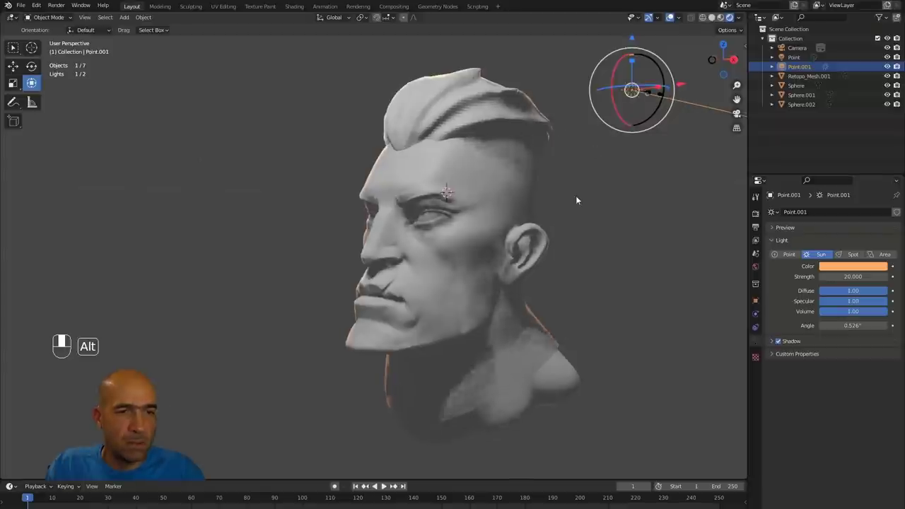
alt+middle_drag(575, 196, 576, 196)
alt+shift+drag(576, 199, 552, 206)
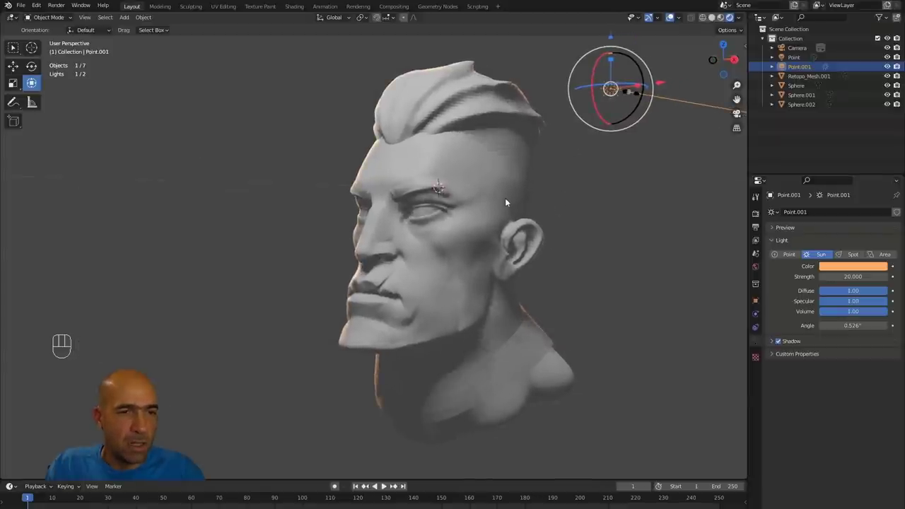
Clear the selection and align the camera to the current side three-quarter view of the head.
click(505, 199)
key(ctrl+z)
click(515, 207)
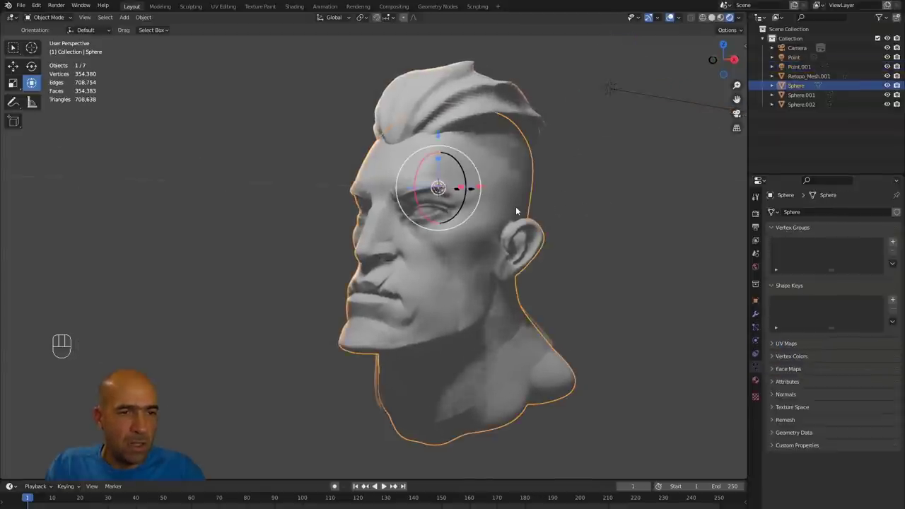
click(646, 217)
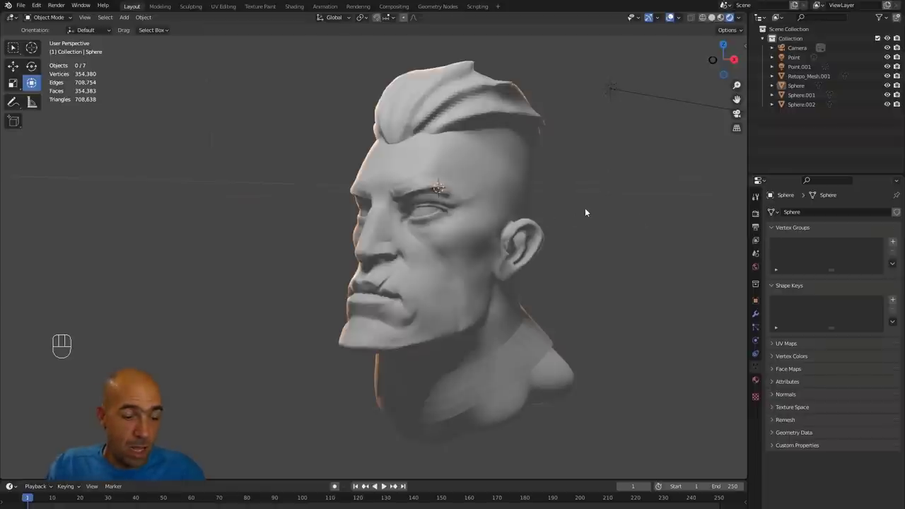
key(ctrl+alt+KP_0)
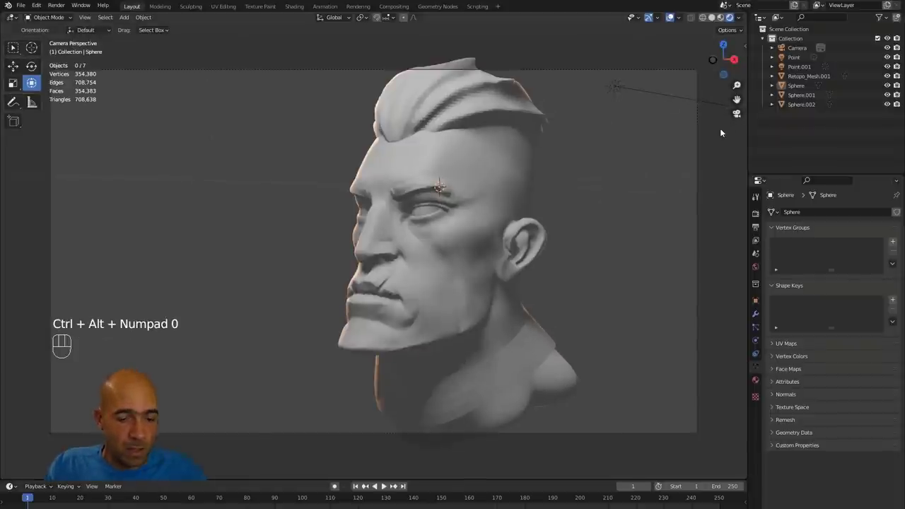
Lock the camera to the view and pull it back slightly so the whole head fits in the frame.
key(n)
click(741, 88)
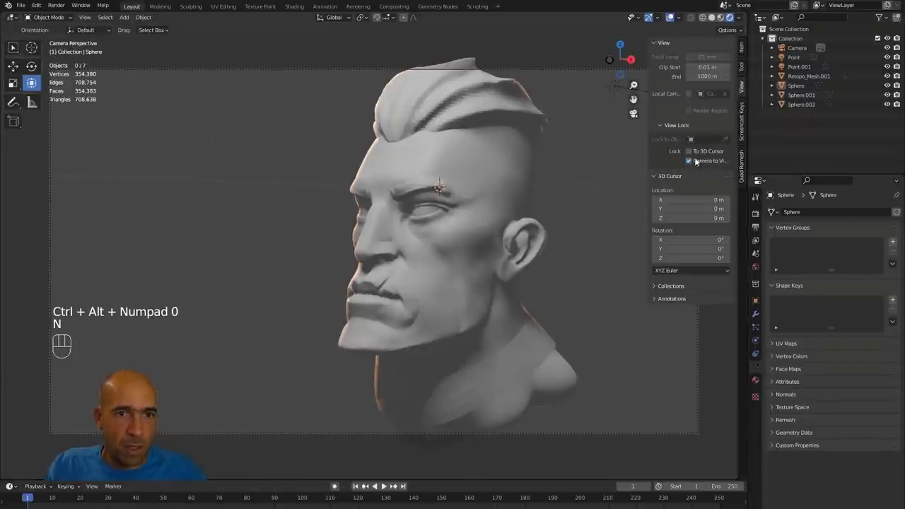
mouse_move(583, 201)
ctrl+alt+middle_down()
mouse_move(576, 224)
mouse_move(580, 218)
ctrl+alt+middle_up()
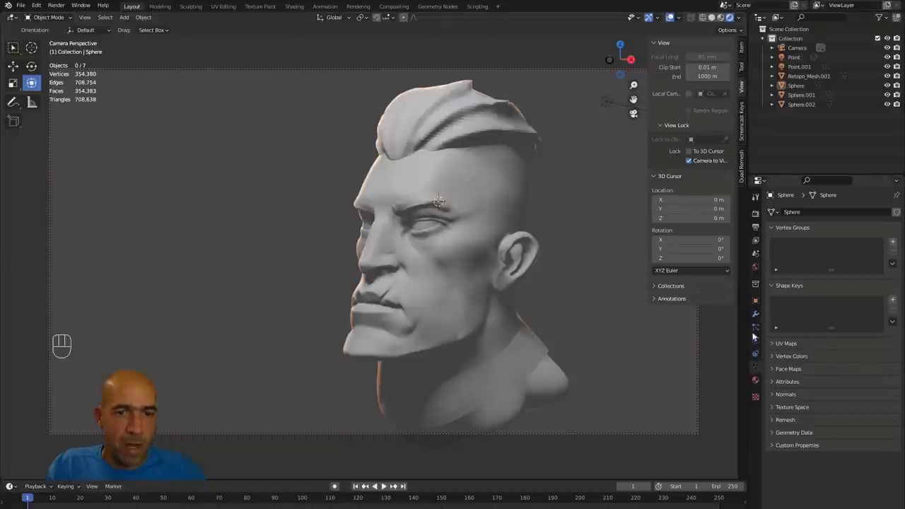
Leave the camera view, select the camera and turn off its Camera to View lock.
click(634, 116)
click(655, 429)
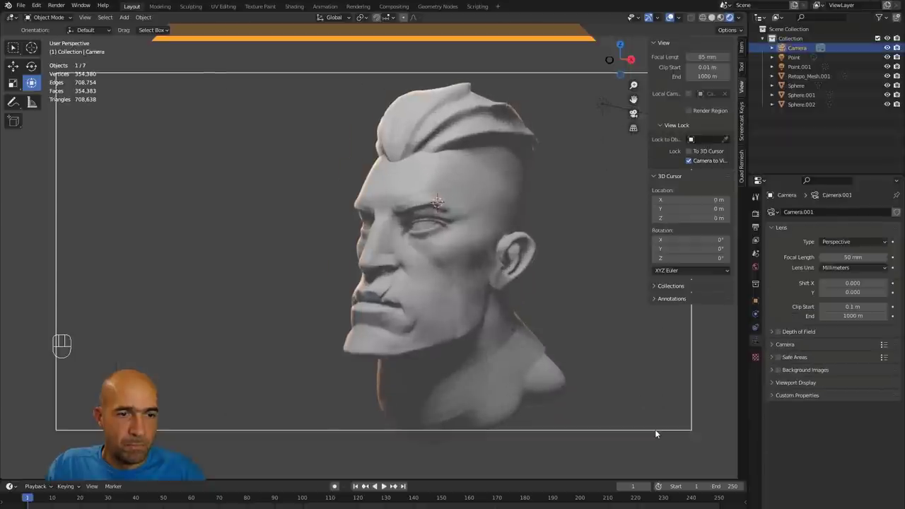
click(689, 160)
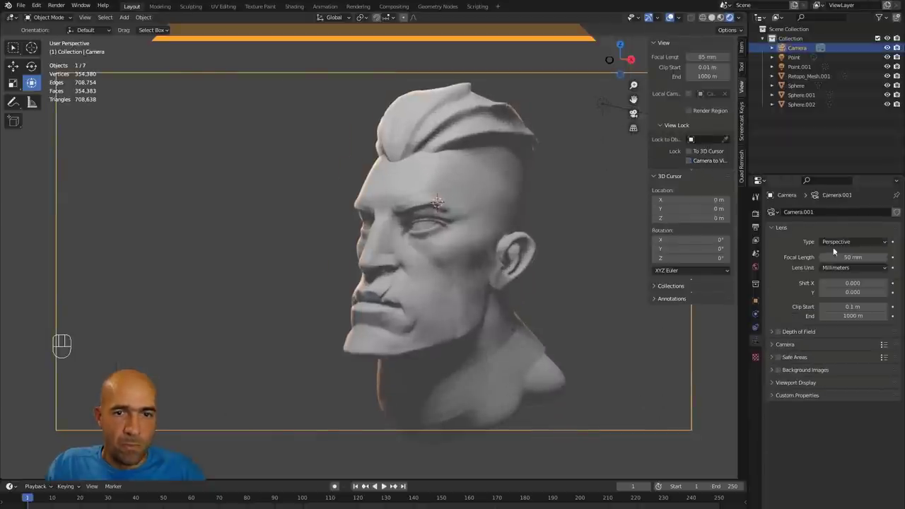
Set the camera's focal length to 68 mm, then lock the camera to the view and pull it back to fit the whole head.
mouse_move(849, 257)
mouse_down()
mouse_move(877, 257)
mouse_move(862, 258)
mouse_up()
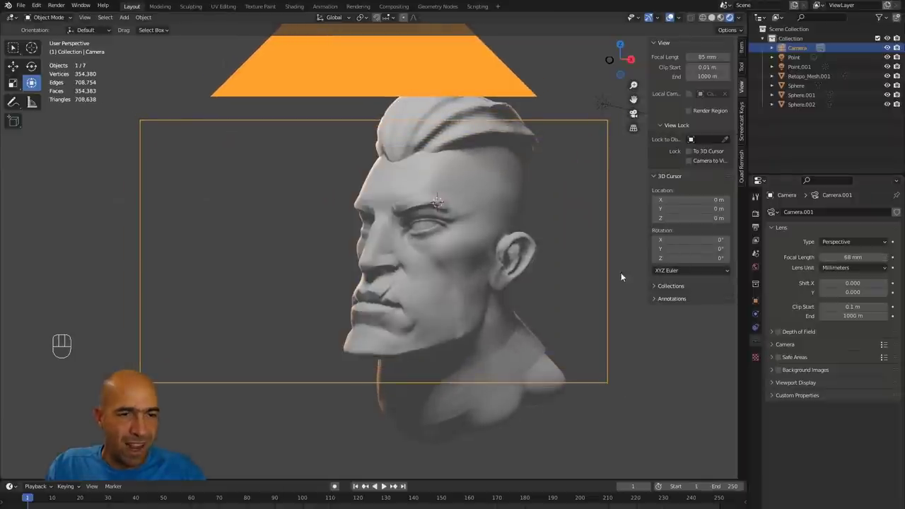
click(689, 161)
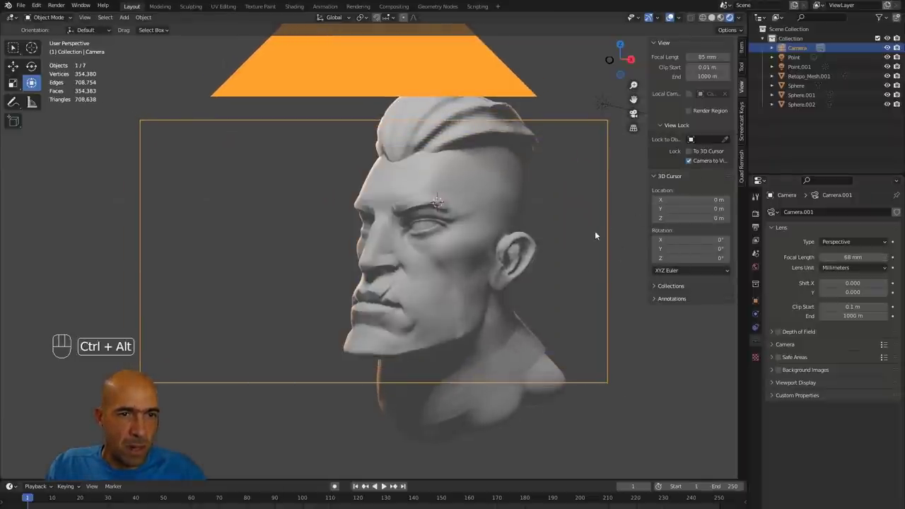
ctrl+alt+drag(595, 233, 591, 231)
click(639, 115)
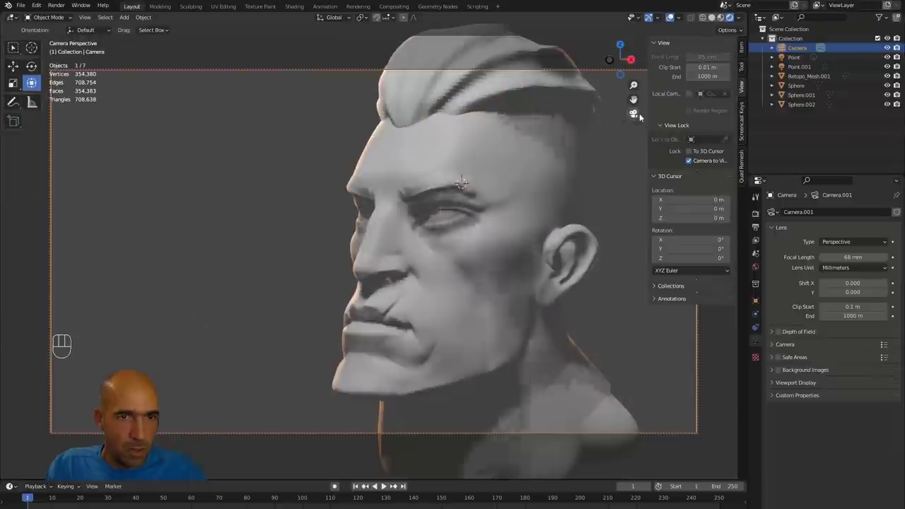
ctrl+alt+drag(583, 199, 564, 225)
ctrl+alt+drag(564, 225, 561, 217)
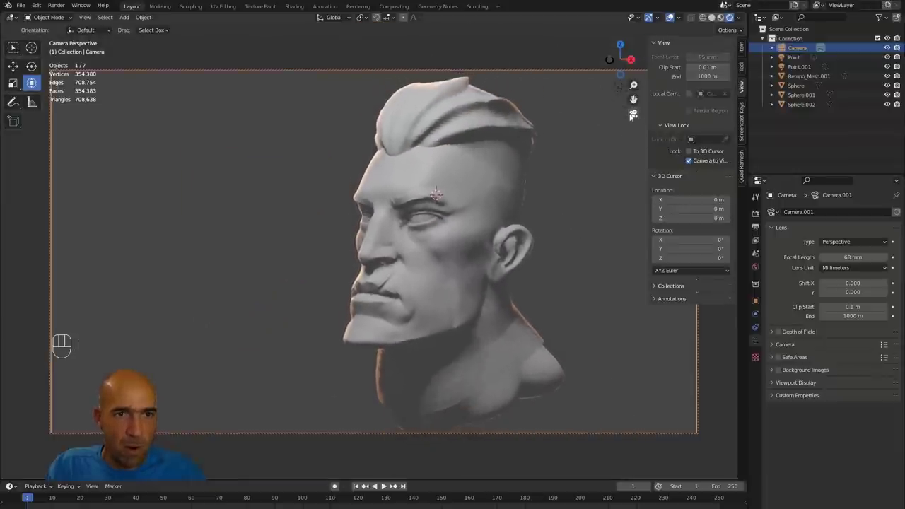
Shift the locked camera so the head sits further right and slightly lower in the frame, leaving nothing selected.
alt+shift+drag(573, 182, 597, 219)
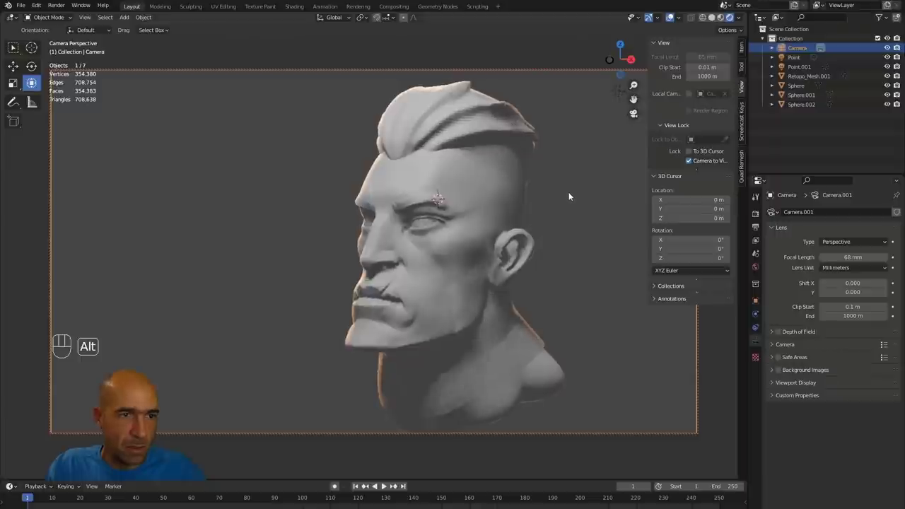
click(532, 212)
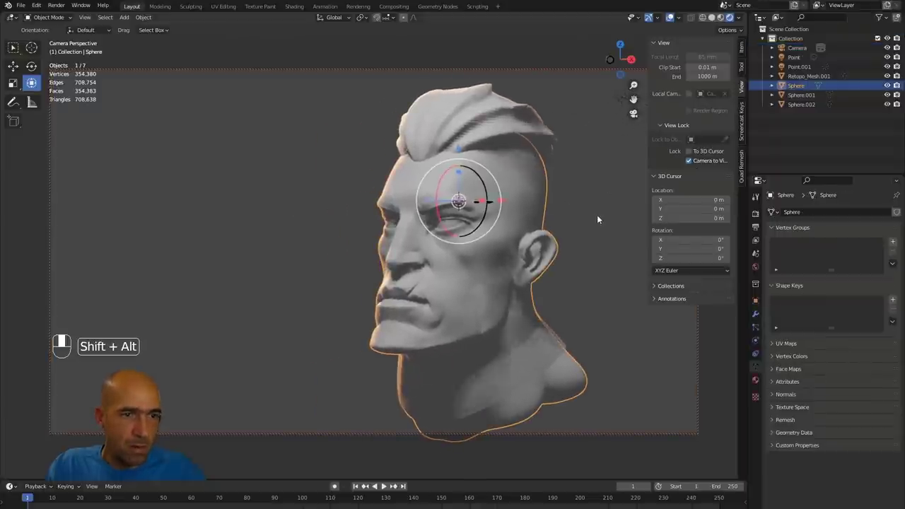
click(580, 221)
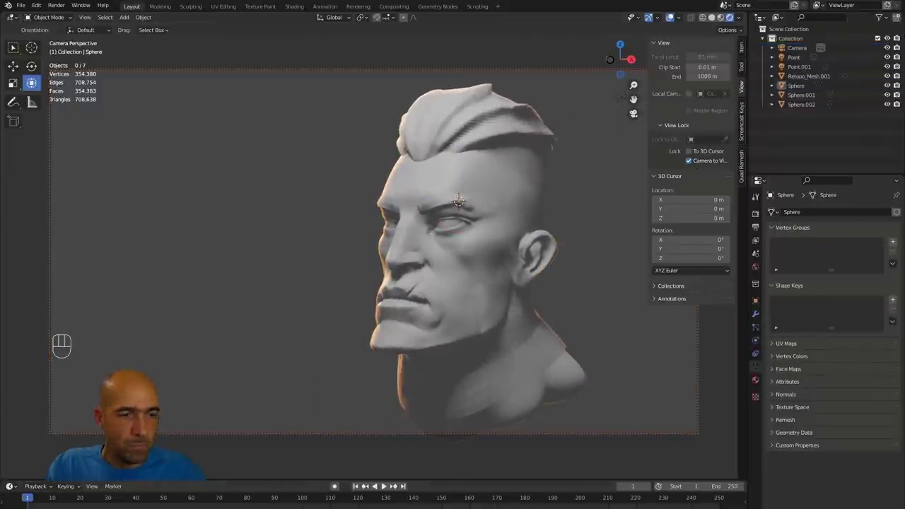
Switch to the other Blender file with the big-eared mouse character and examine the model from different angles.
mouse_move(264, 508)
click(217, 500)
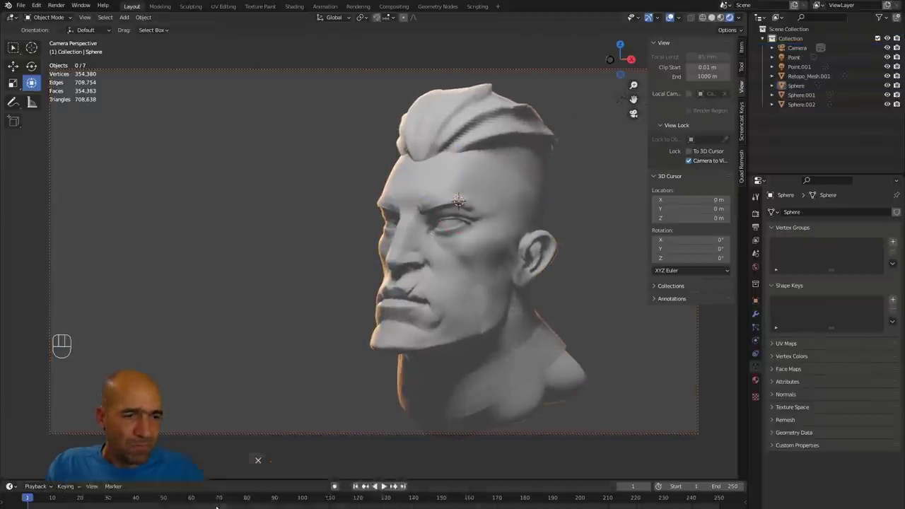
mouse_move(492, 318)
alt+mouse_down()
mouse_move(549, 311)
mouse_move(476, 314)
alt+mouse_up()
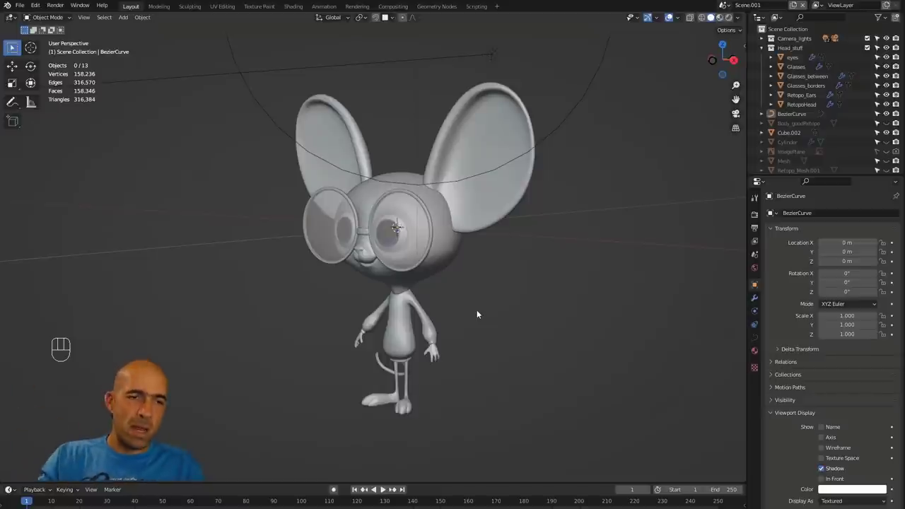
alt+drag(476, 314, 524, 315)
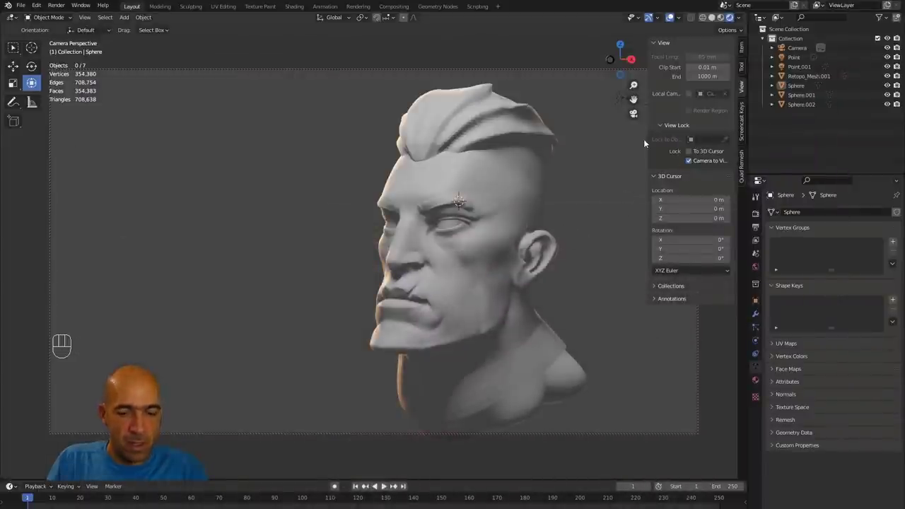
Render the head from the camera in the head scene and close the render result.
key(F12)
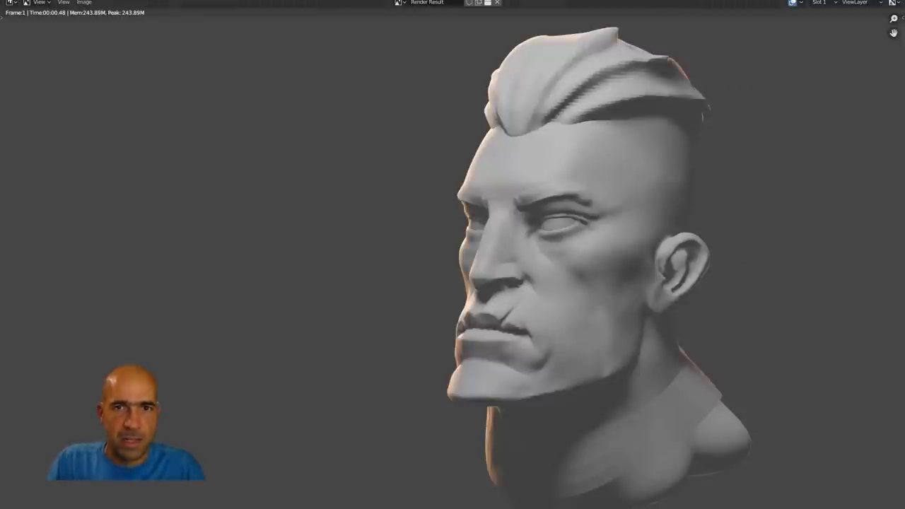
click(889, 1)
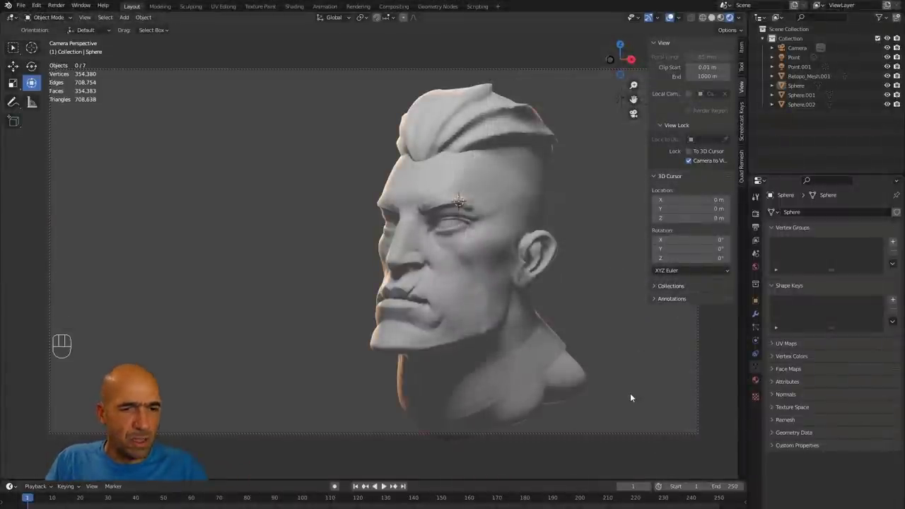
Turn off the Camera to View lock, leave the camera view and orbit to the front of the head.
click(707, 163)
ctrl+alt+middle_drag(598, 201, 417, 289)
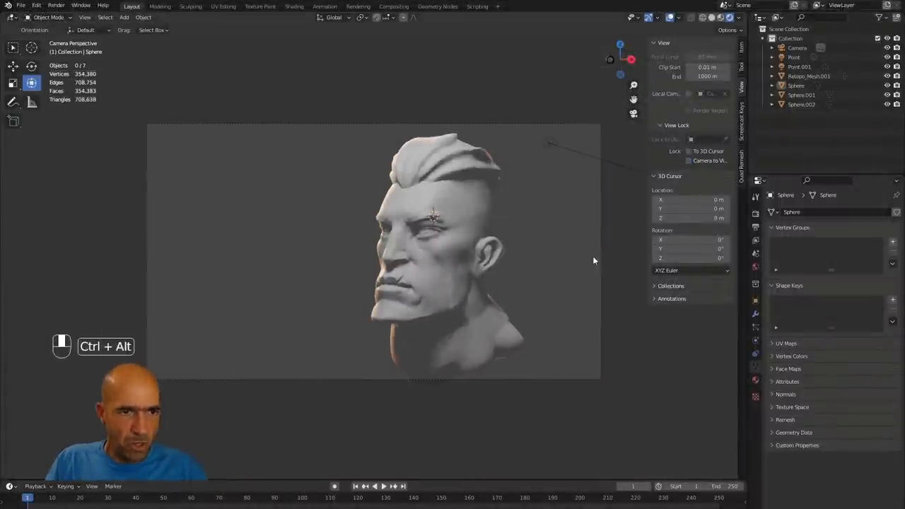
click(415, 267)
alt+middle_drag(531, 280, 552, 301)
click(544, 296)
alt+drag(551, 301, 547, 302)
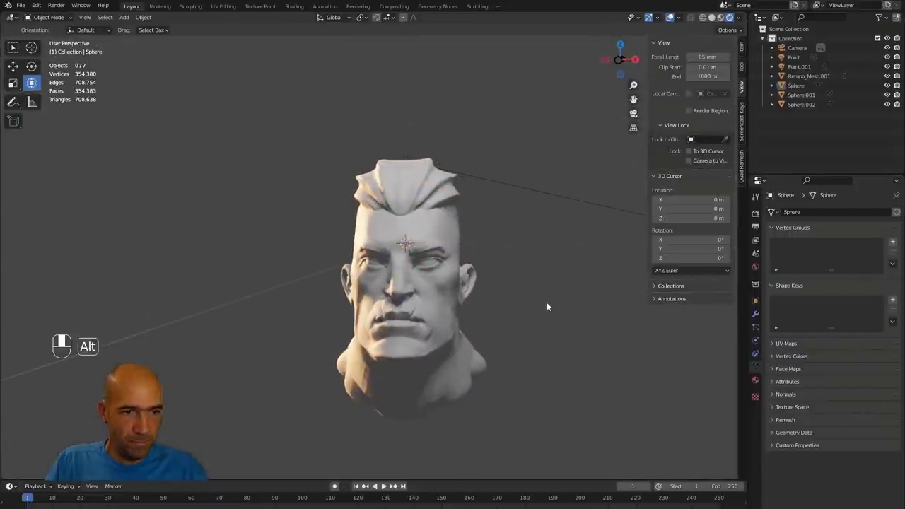